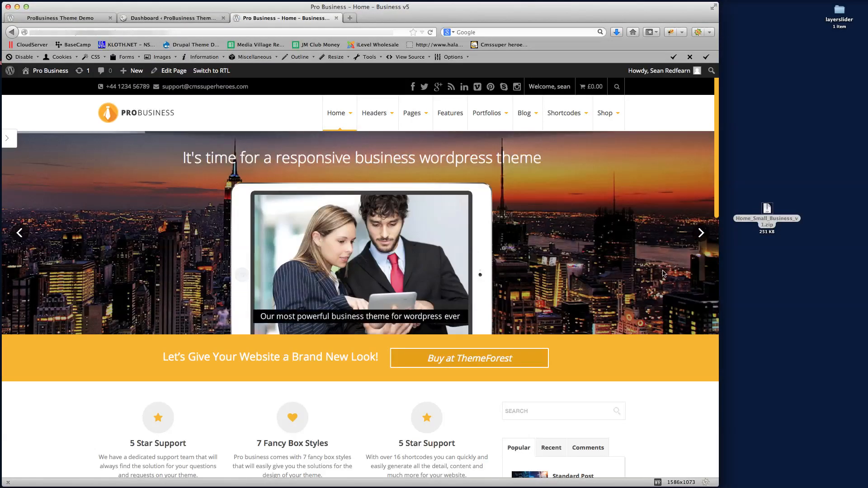
Browse the Home – Business v2 demo page from top to bottom, then go back to the admin Dashboard
mouse_move(339, 113)
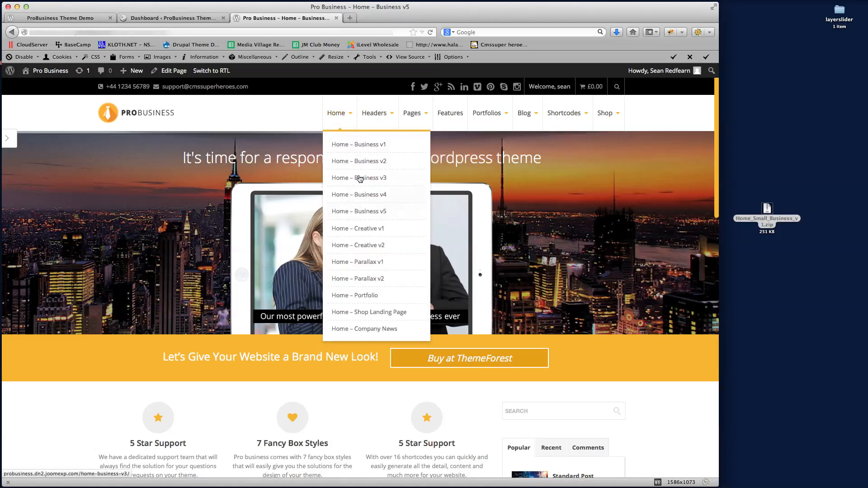
click(358, 164)
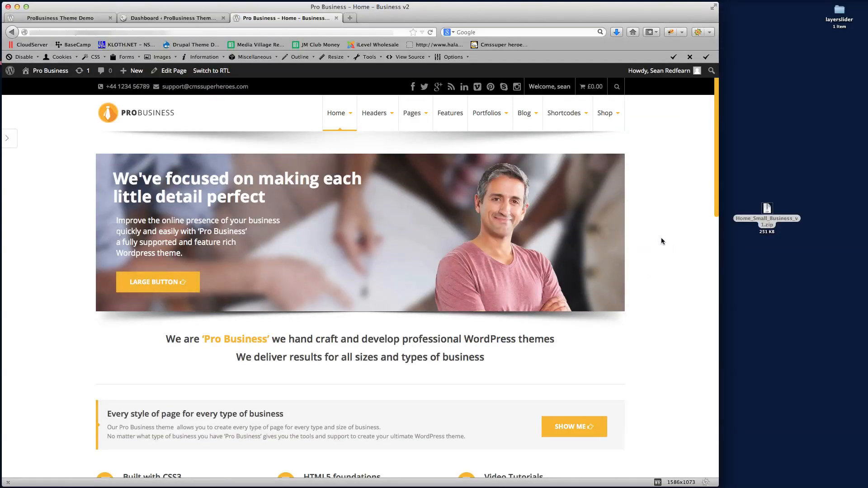
scroll(647, 235, down, 5)
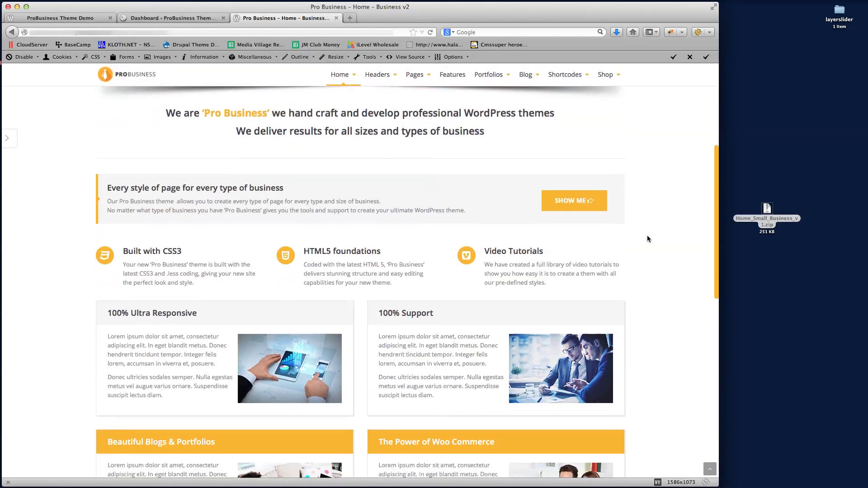
scroll(647, 239, down, 5)
scroll(647, 239, down, 5)
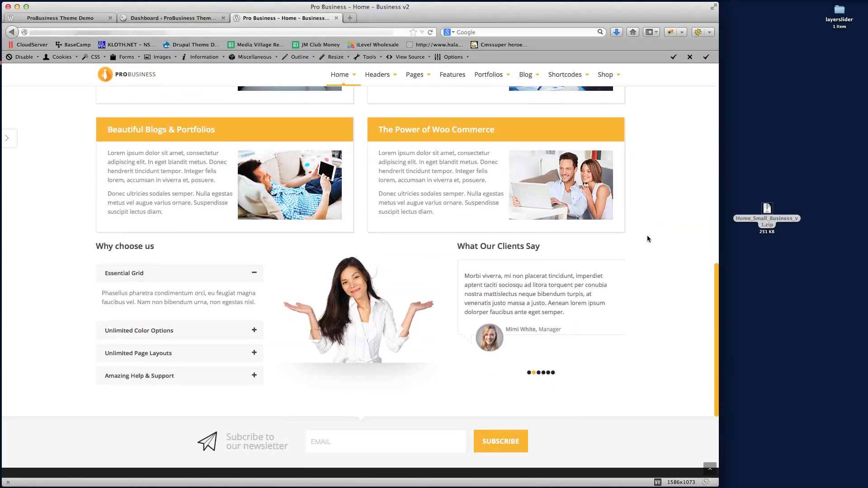
scroll(647, 238, up, 10)
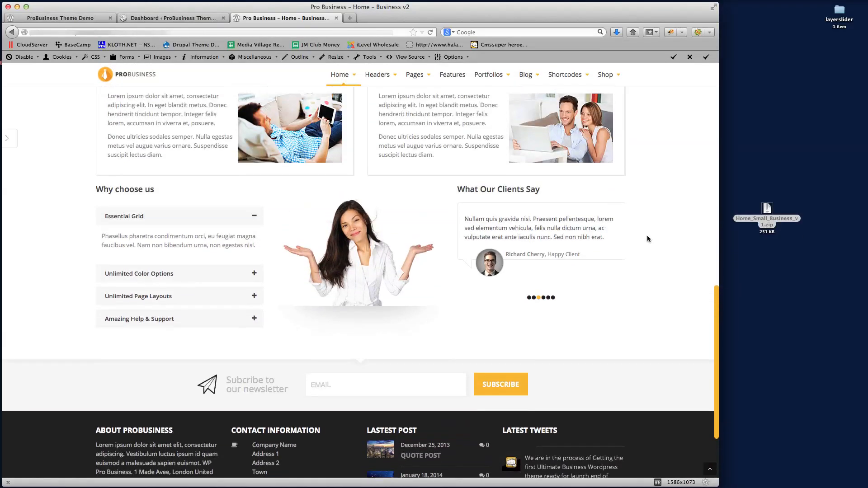
scroll(647, 239, up, 3)
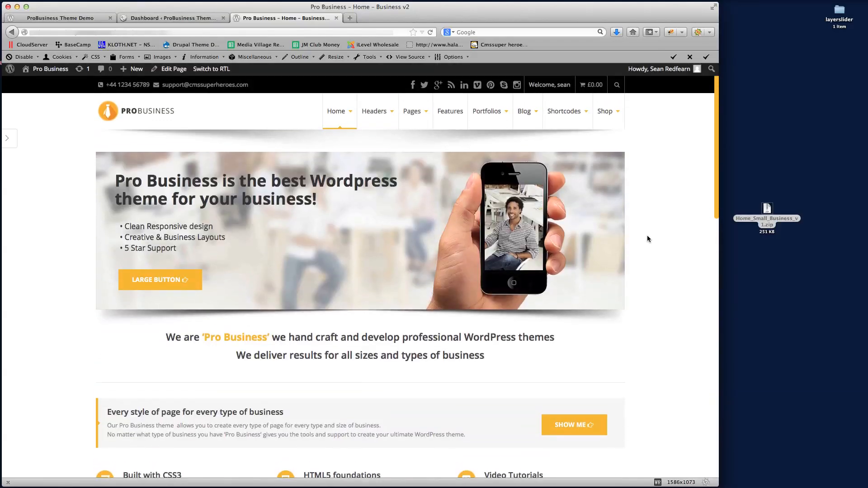
click(171, 18)
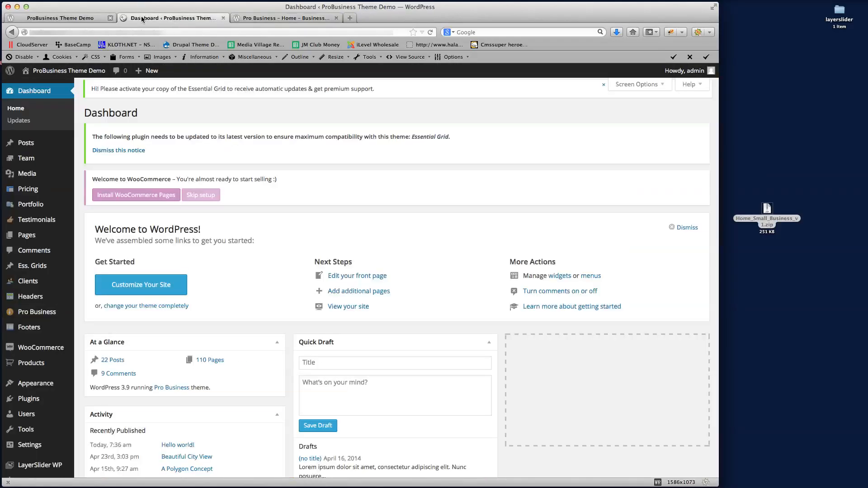
click(45, 17)
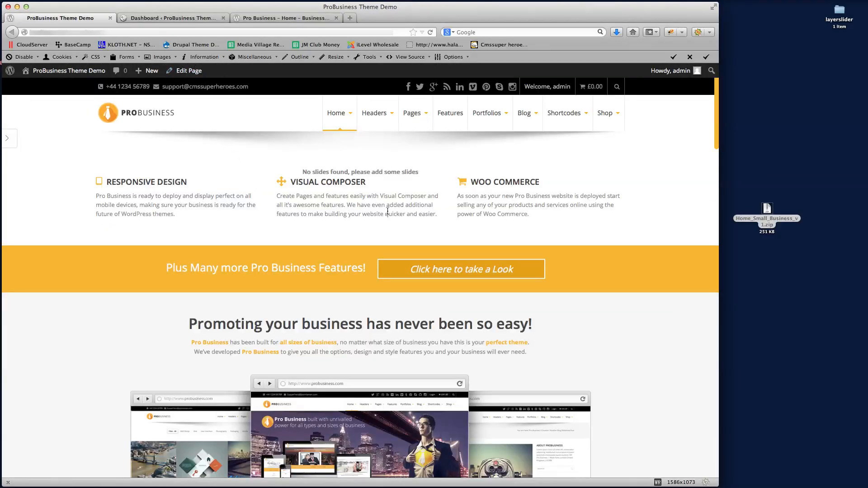
mouse_move(338, 114)
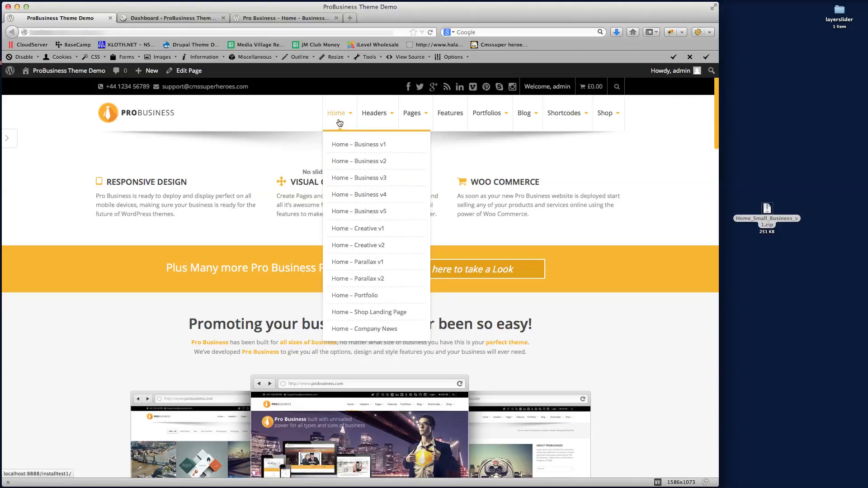
click(351, 162)
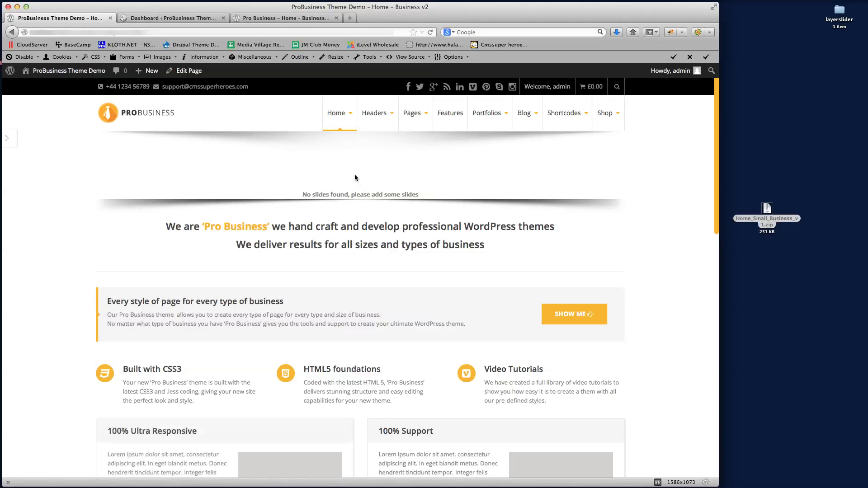
scroll(666, 243, down, 15)
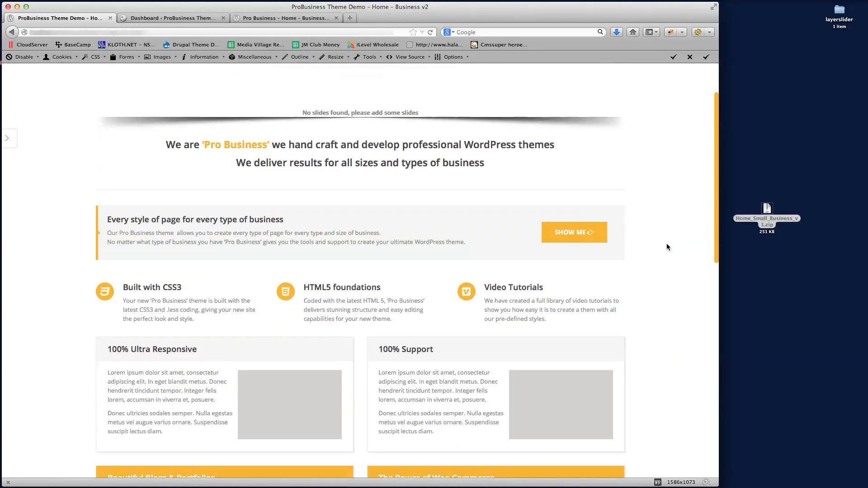
scroll(666, 243, up, 12)
scroll(667, 244, up, 2)
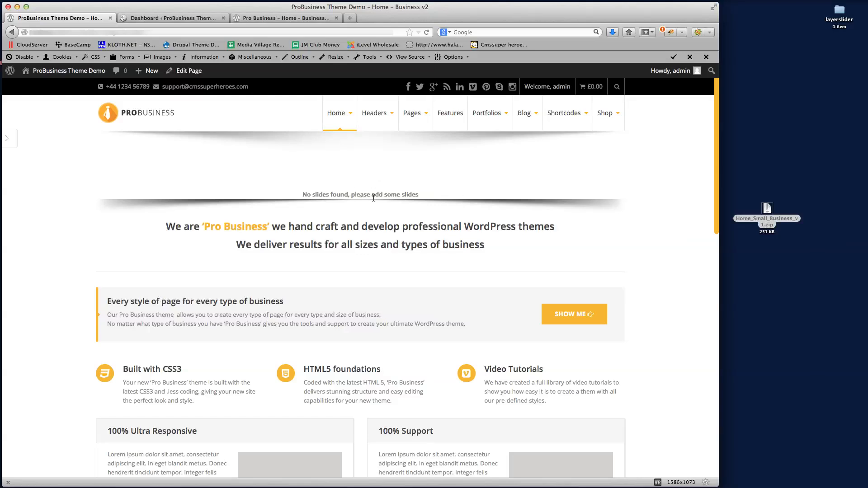
click(166, 18)
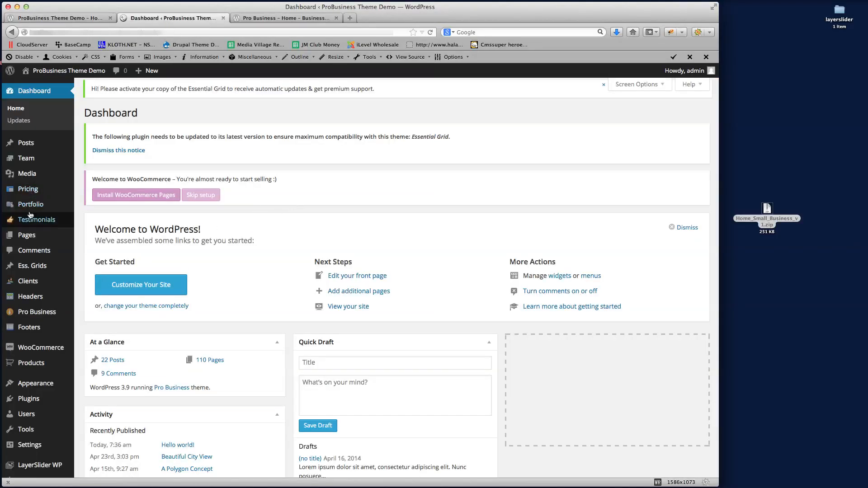
Start a new page titled 'New Page Demo'
click(26, 239)
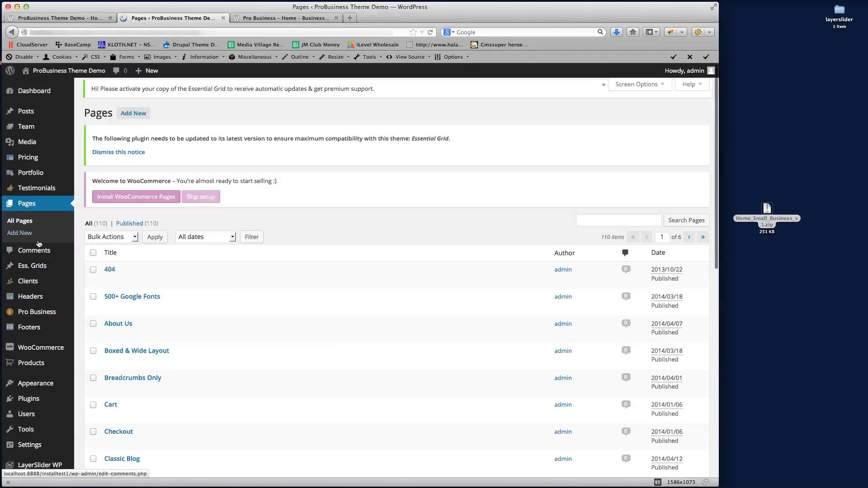
scroll(356, 229, down, 5)
scroll(356, 229, up, 5)
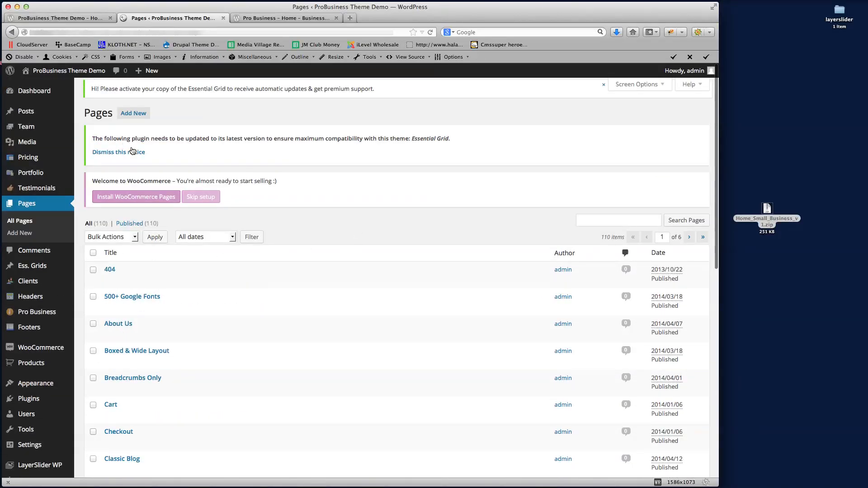
click(135, 114)
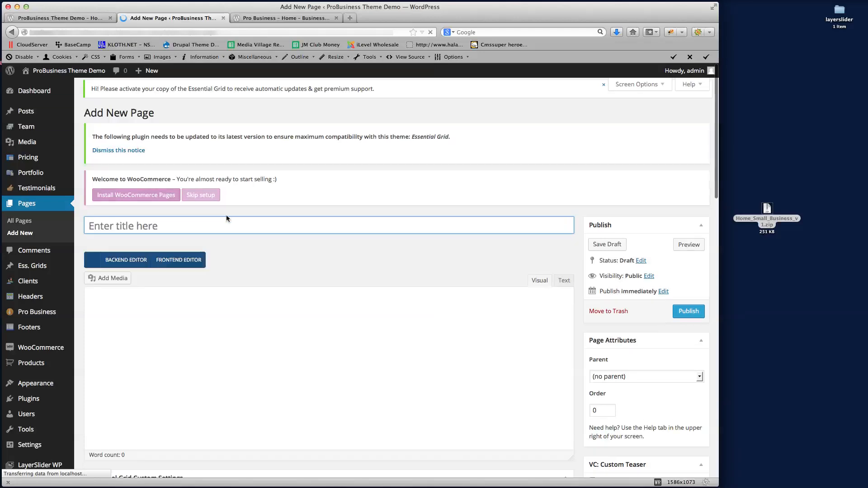
click(203, 227)
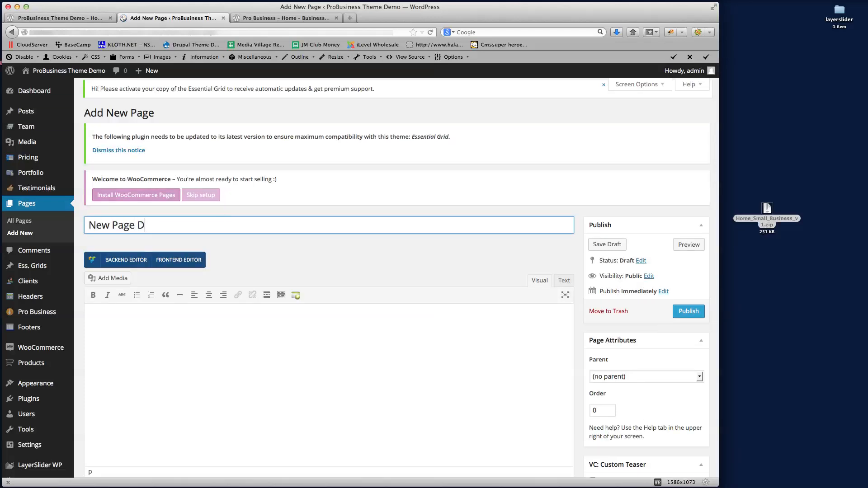
scroll(335, 224, down, 4)
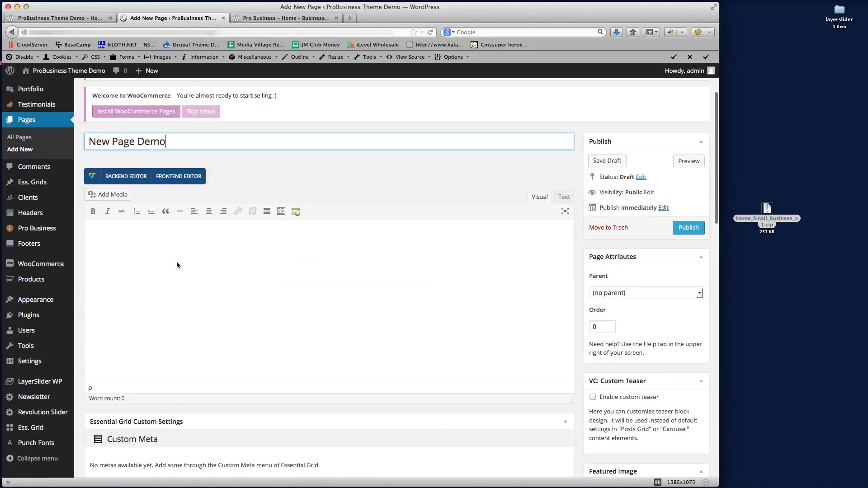
Switch to the Visual Composer Backend Editor, add one empty row, and publish the page
click(125, 177)
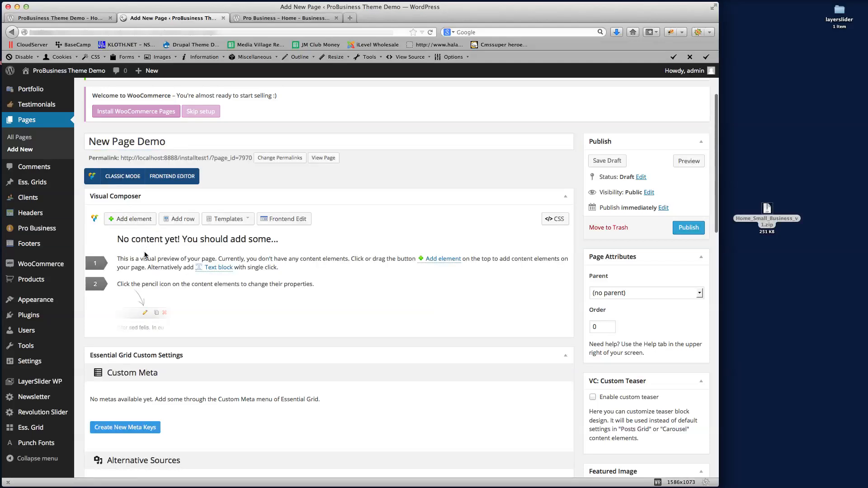
click(178, 221)
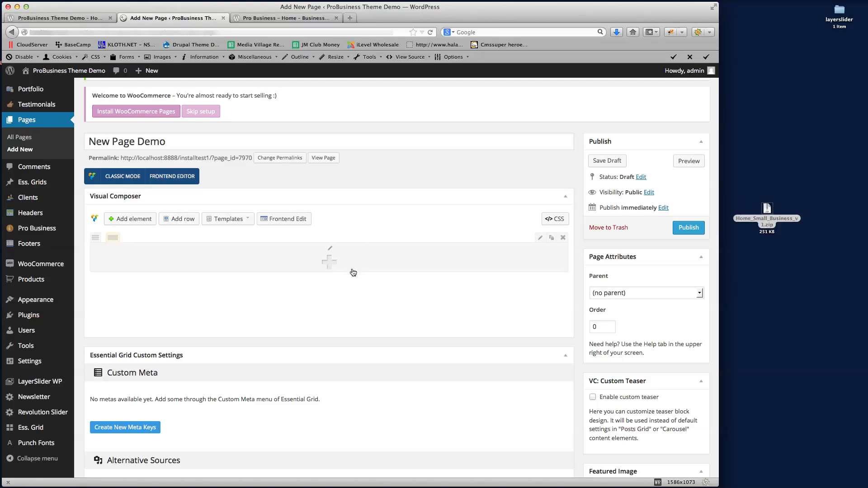
click(687, 229)
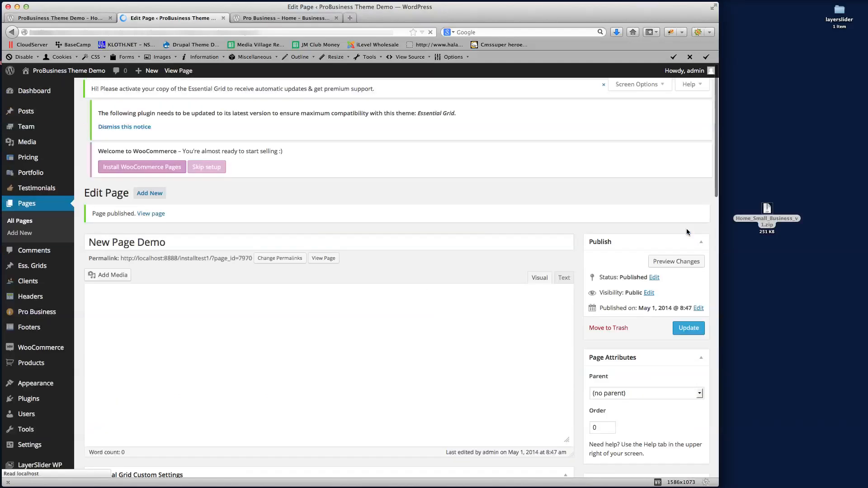
Glance at the front-end site, return to the page editor, and go to Appearance > Menus
scroll(454, 255, down, 2)
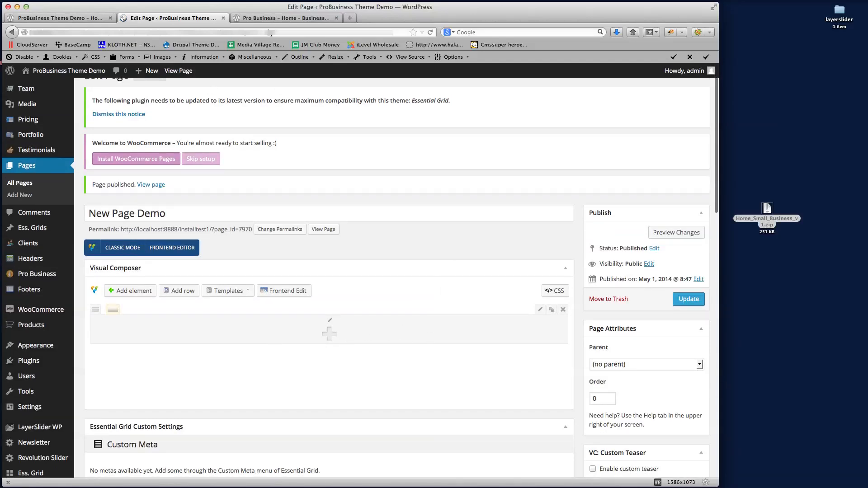
click(61, 19)
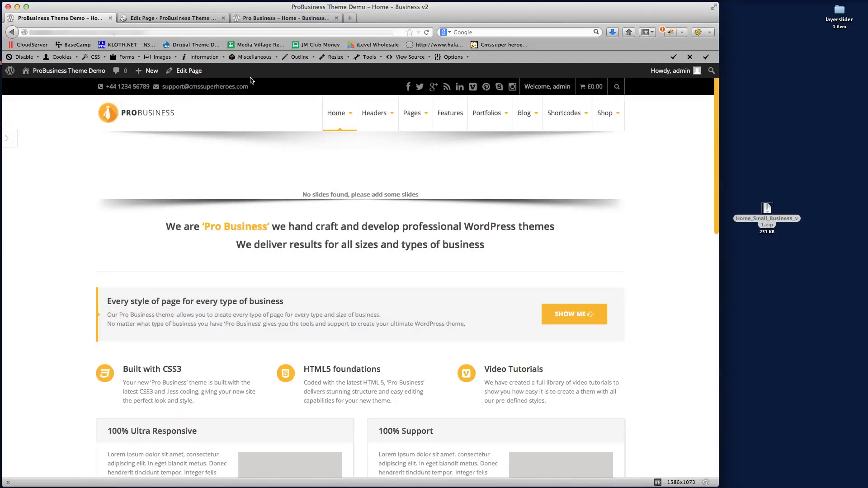
click(181, 19)
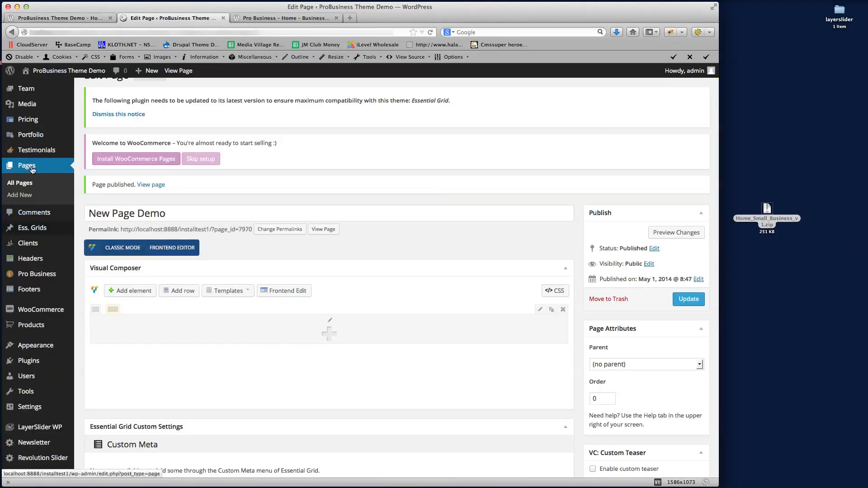
scroll(54, 180, down, 3)
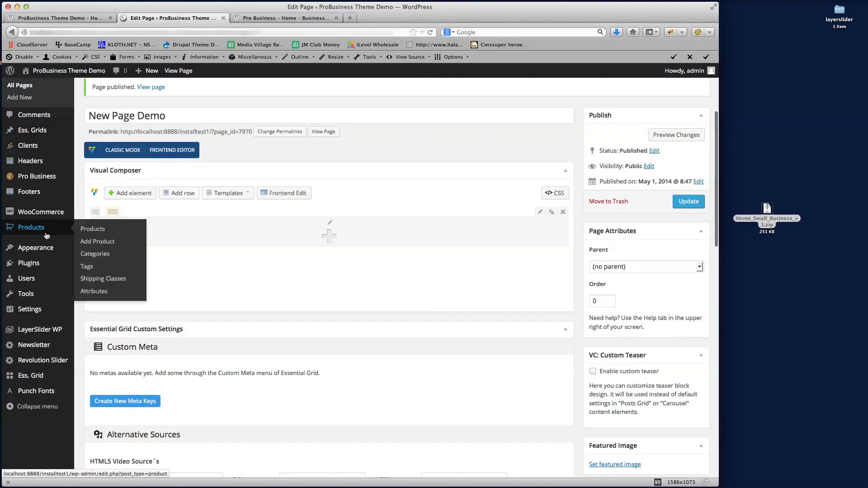
mouse_move(36, 250)
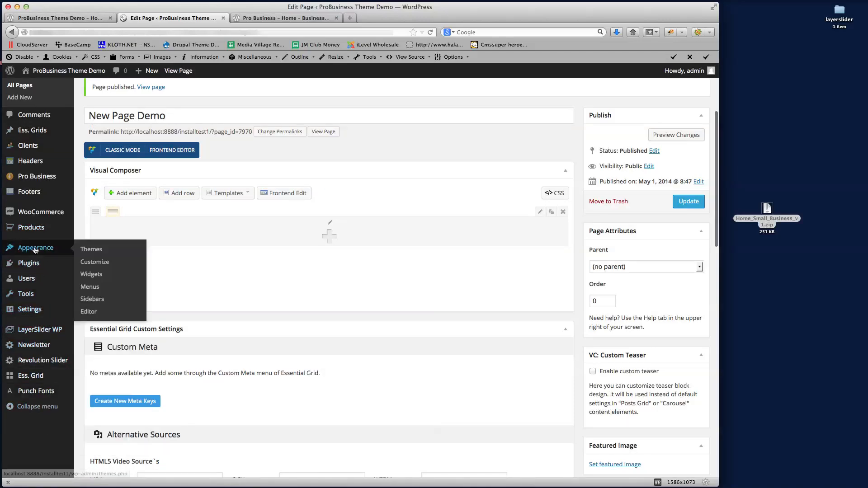
click(90, 291)
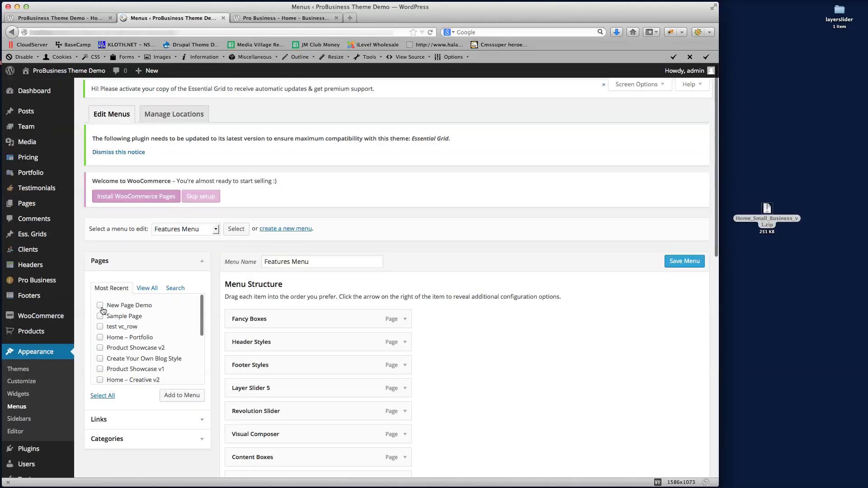
Select Main Menu and load it into the menu editor
scroll(470, 307, down, 3)
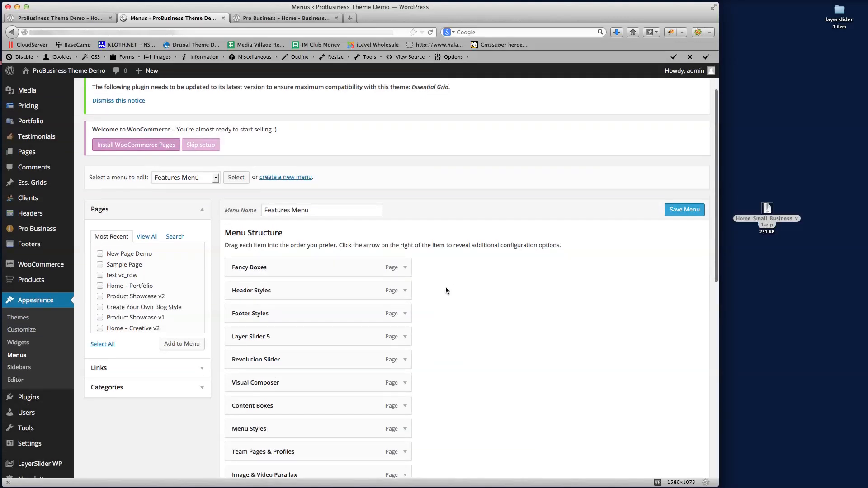
click(203, 179)
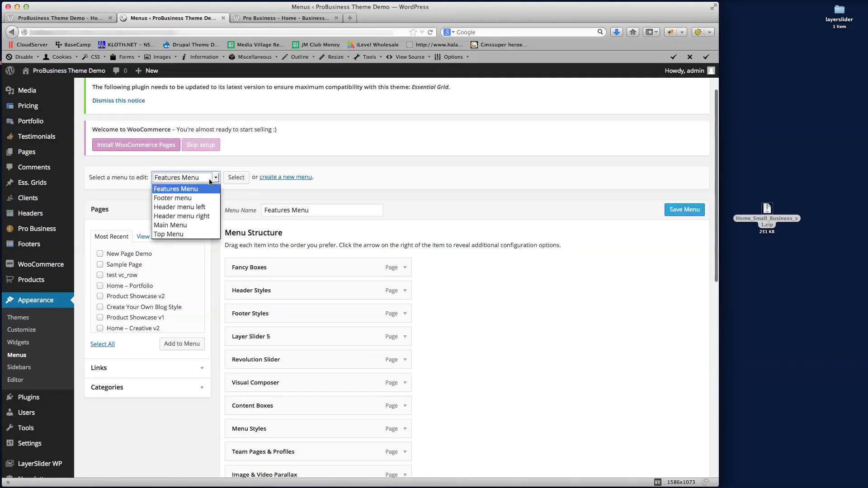
click(171, 226)
click(236, 179)
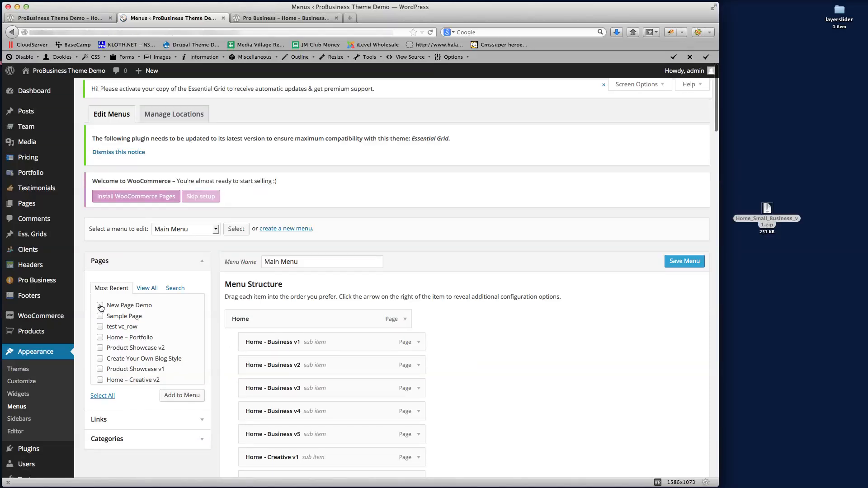
Nest the New Page Demo item under Home as a sub item and save the menu
scroll(186, 320, down, 1)
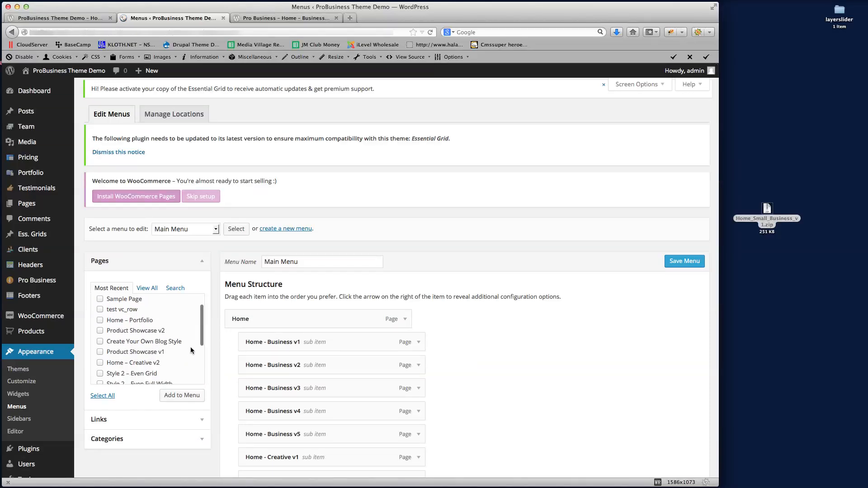
scroll(186, 319, up, 1)
scroll(210, 329, down, 1)
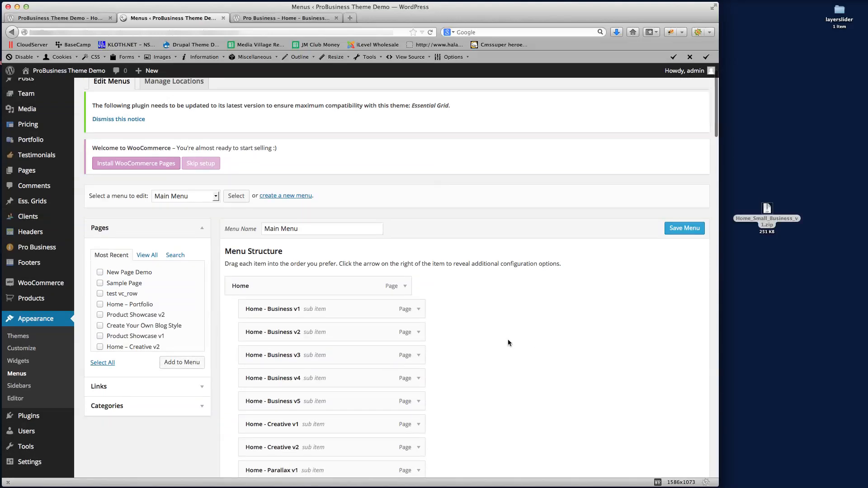
scroll(492, 345, down, 20)
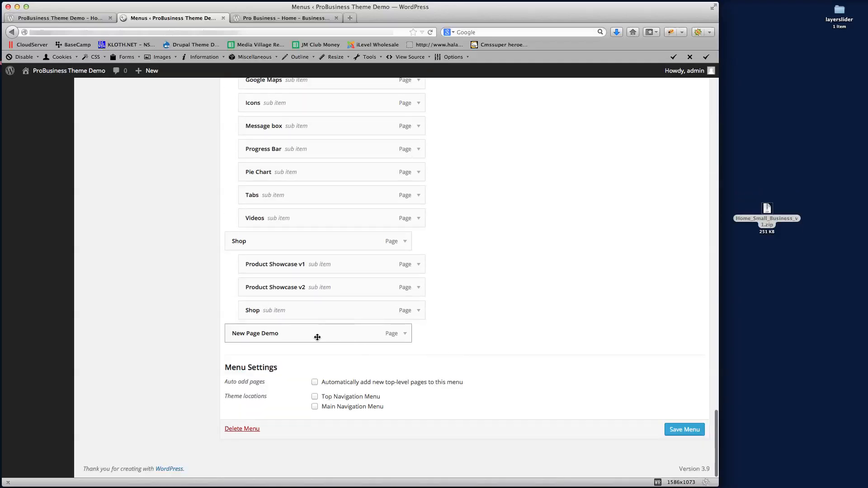
drag(244, 336, 322, 230)
click(685, 144)
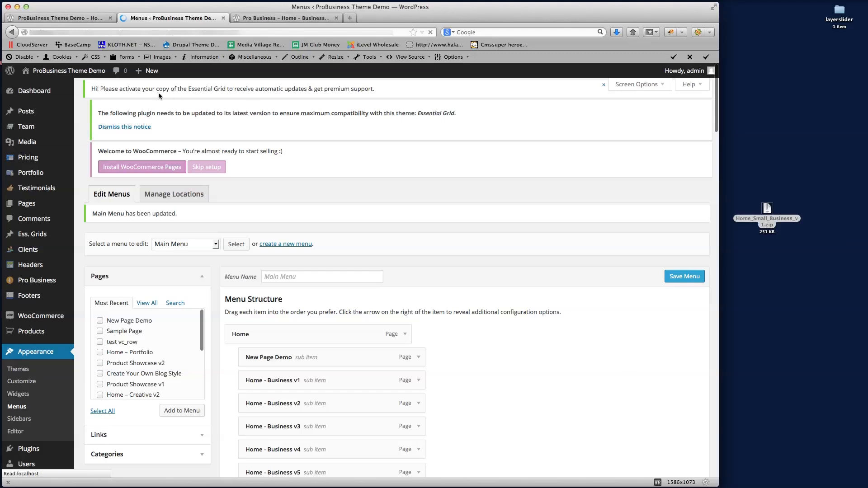
Reload the live site and open New Page Demo from Home's dropdown menu
click(64, 17)
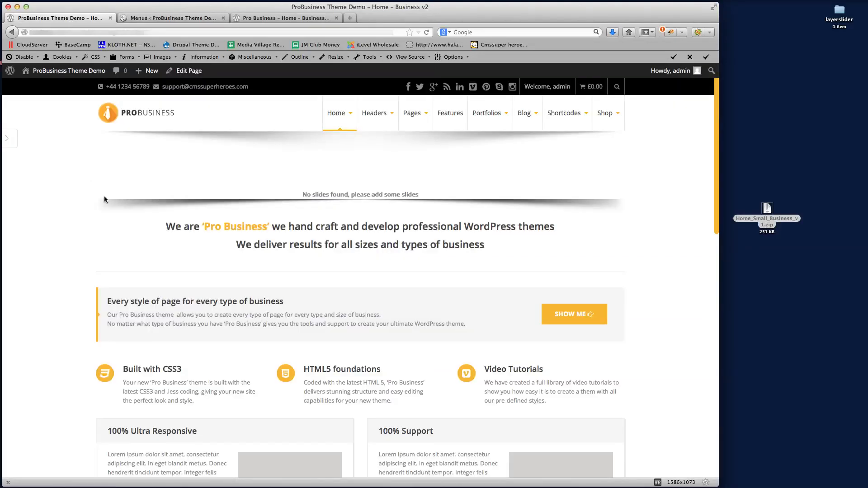
click(428, 33)
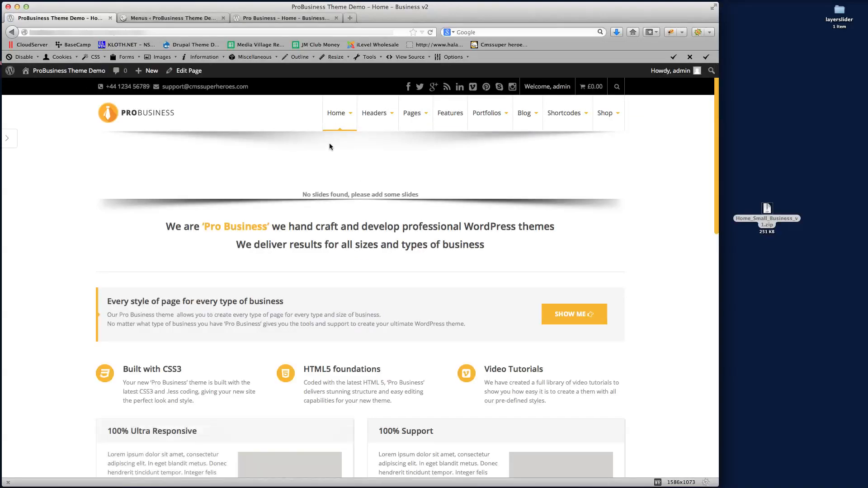
mouse_move(337, 119)
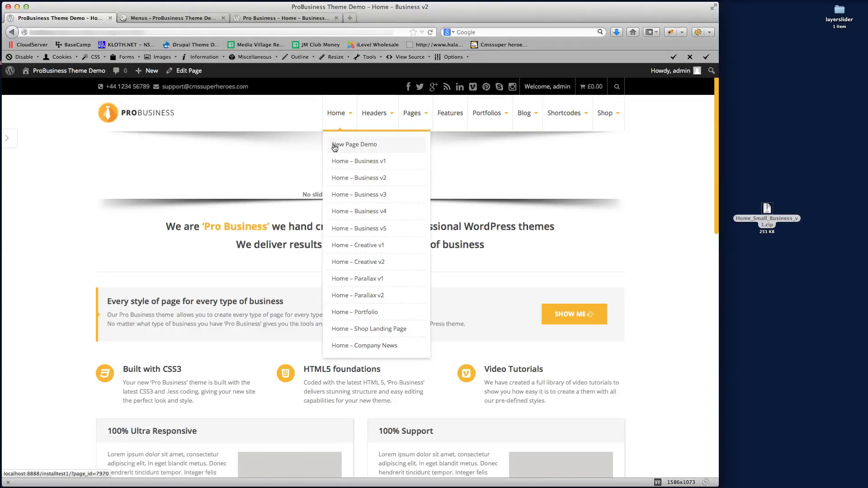
click(352, 146)
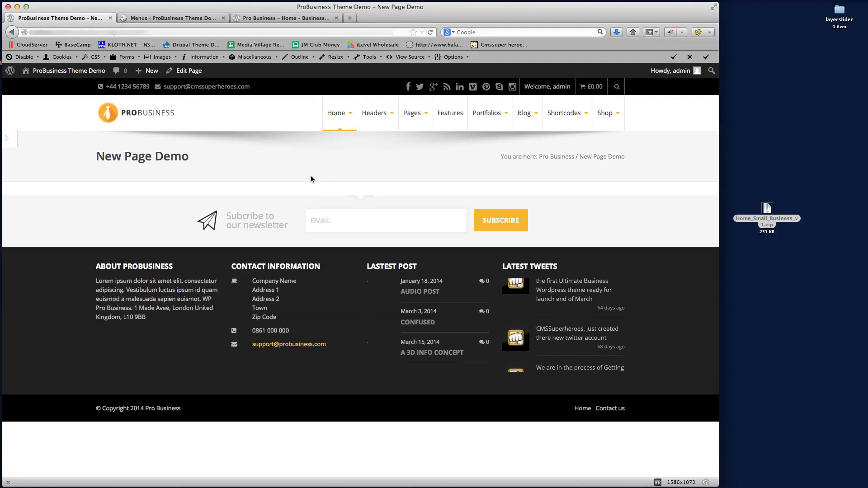
Compare with the Pro Business home page, then open New Page Demo in Edit Page
click(279, 17)
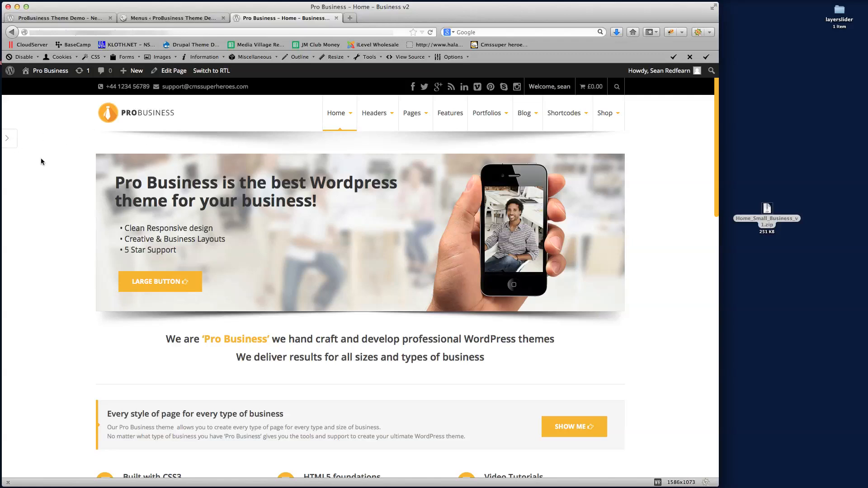
click(49, 19)
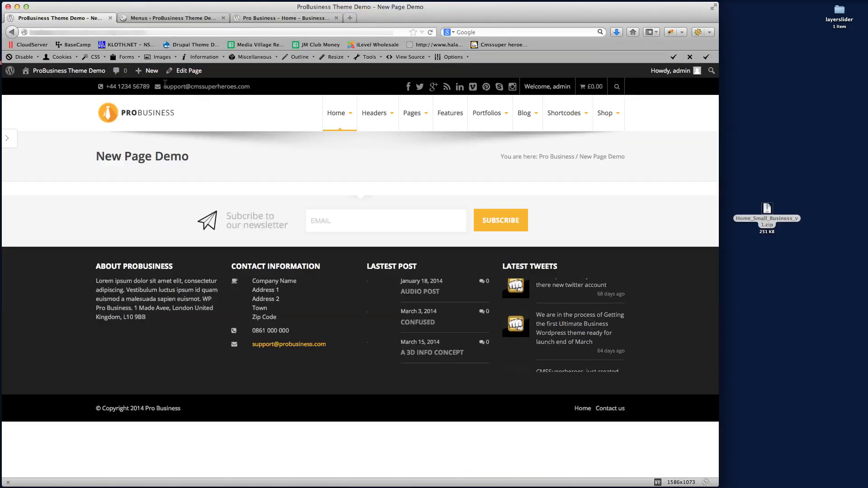
click(190, 71)
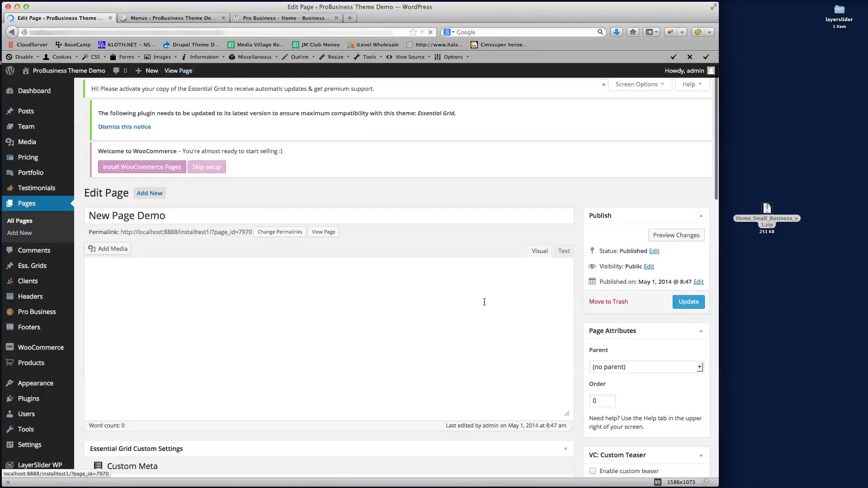
Review New Page Demo's edit settings and save the page with Update
scroll(522, 251, down, 10)
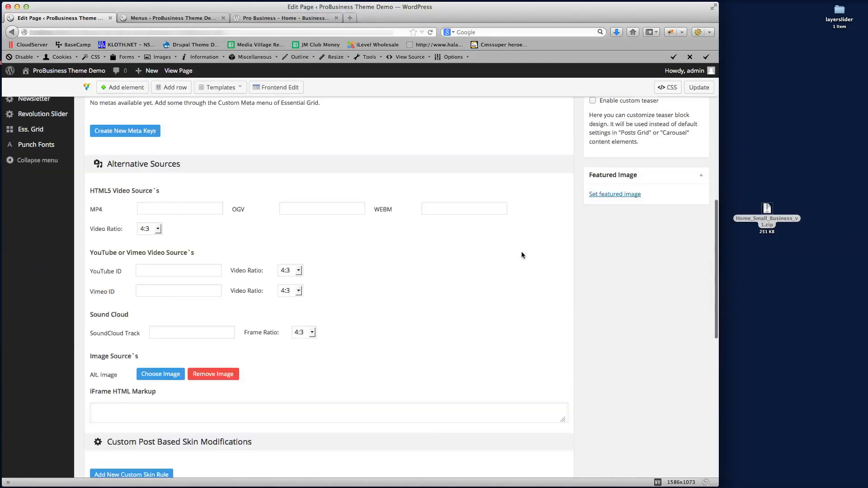
scroll(521, 255, down, 10)
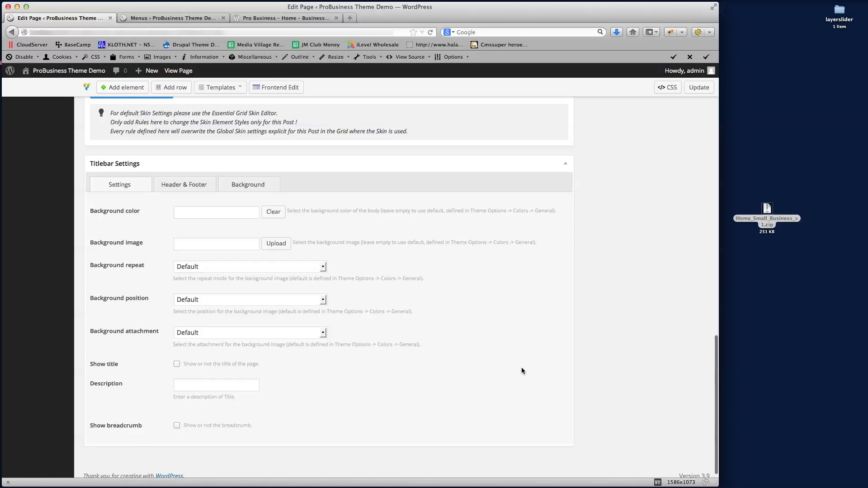
scroll(521, 367, up, 20)
click(682, 319)
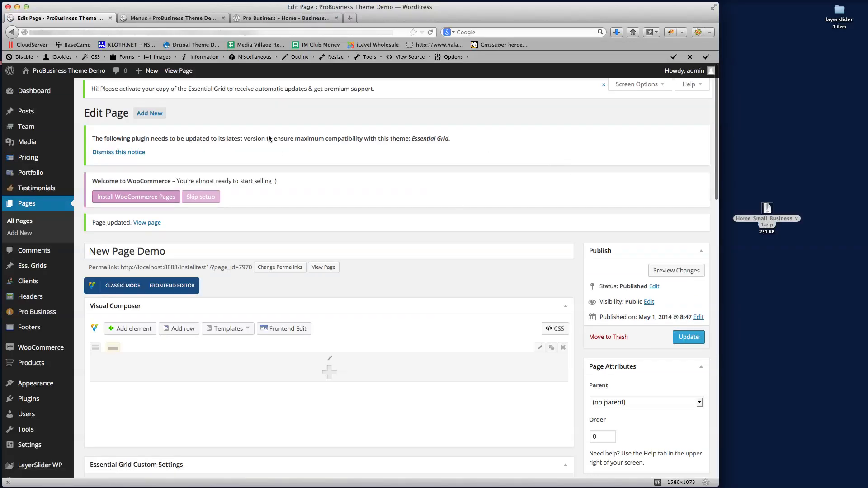
Open the live New Page Demo in a new tab, check it, and return to the editor
right_click(180, 72)
click(209, 77)
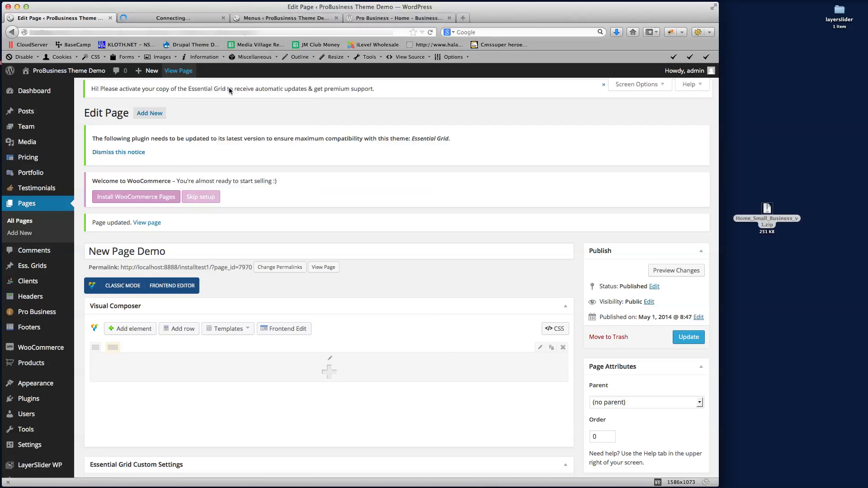
click(177, 18)
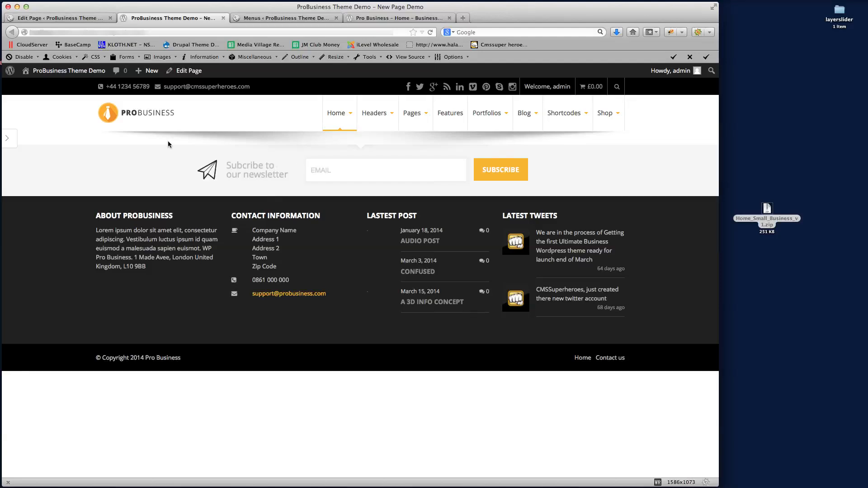
click(69, 18)
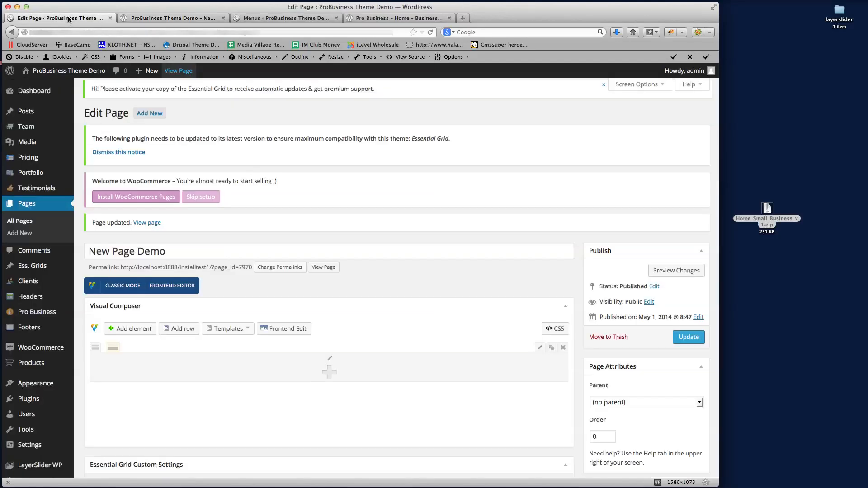
Close the Menus editor tab and return to the page editor
click(292, 19)
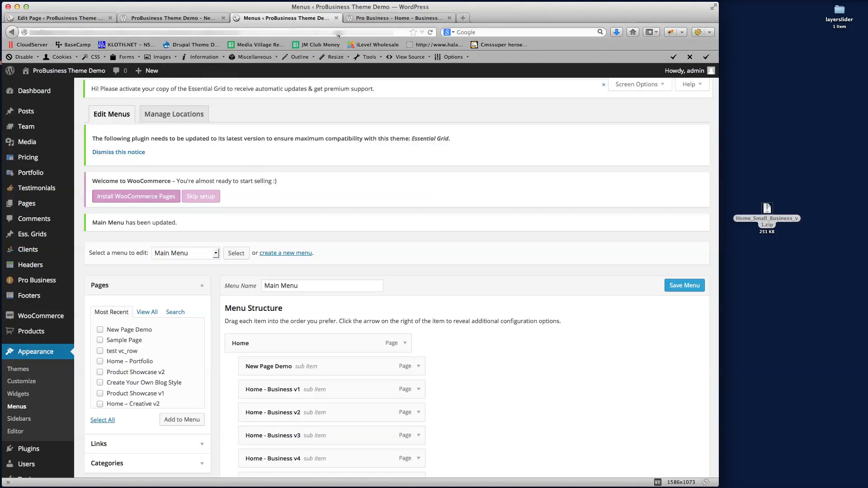
click(335, 18)
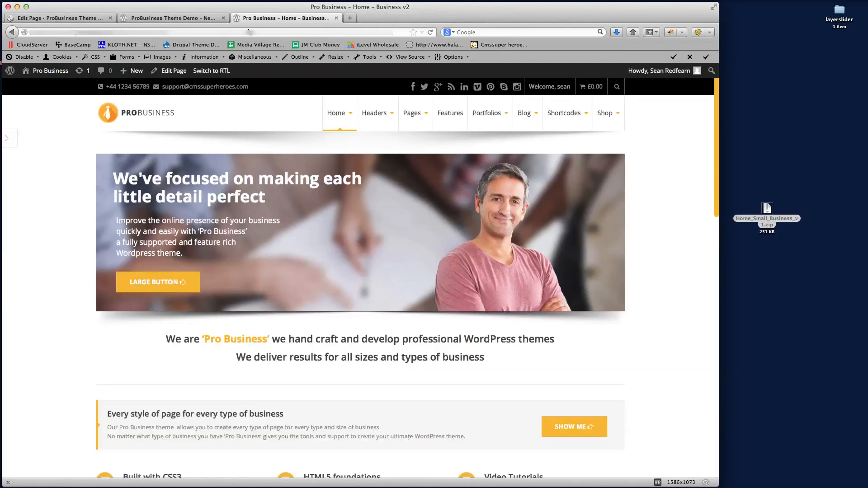
scroll(676, 263, down, 20)
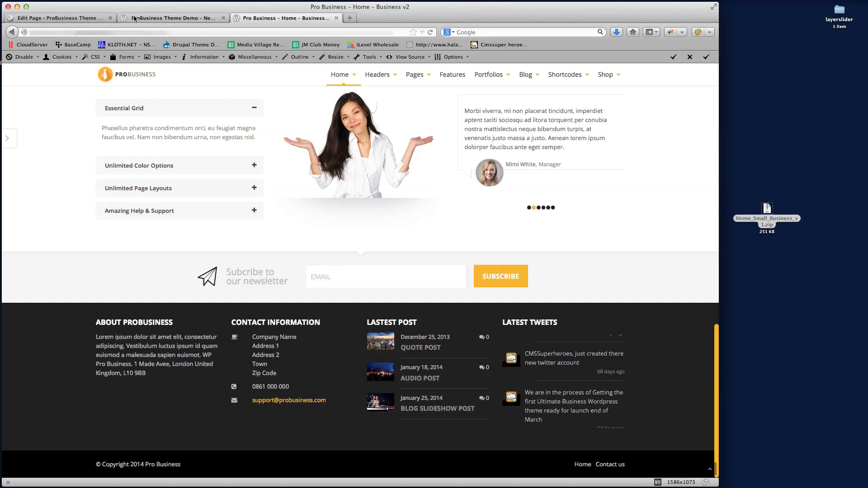
click(55, 19)
Compare the live New Page Demo against the reference home page, then return to Edit Page
click(166, 17)
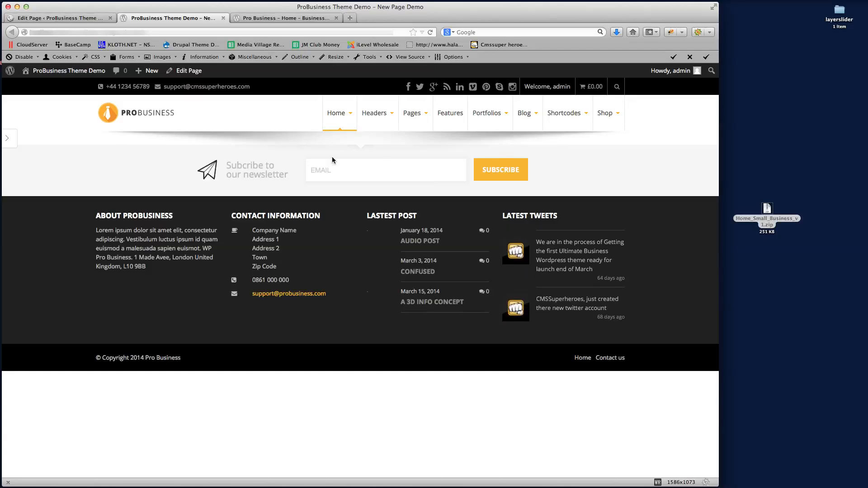
key(ctrl+Tab)
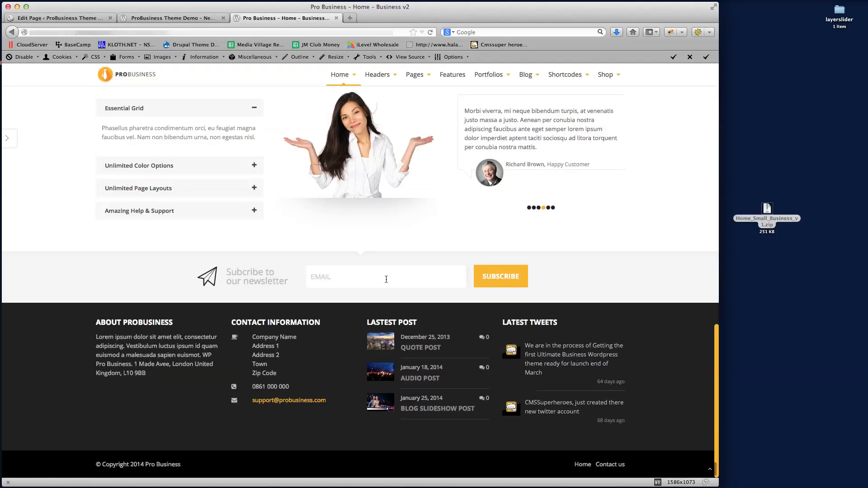
scroll(386, 279, up, 15)
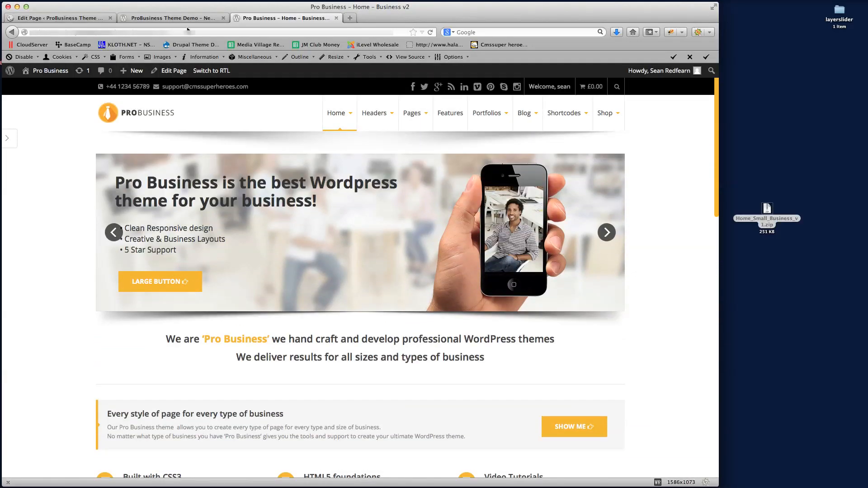
click(161, 23)
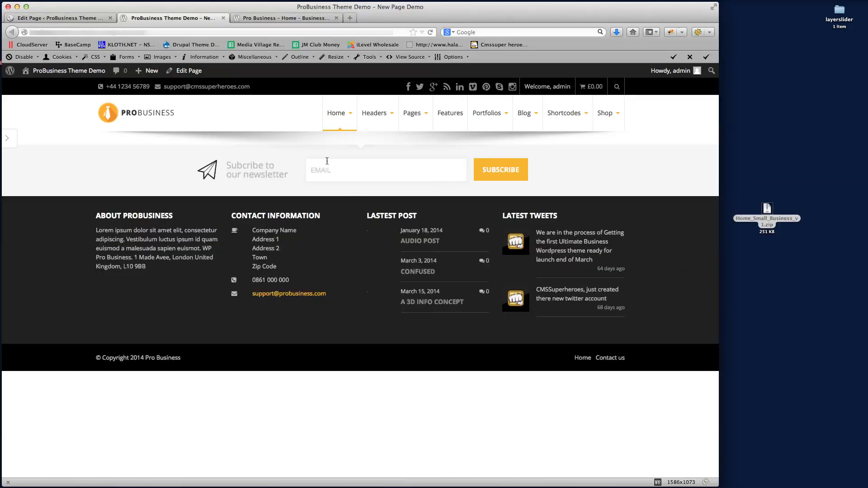
click(280, 19)
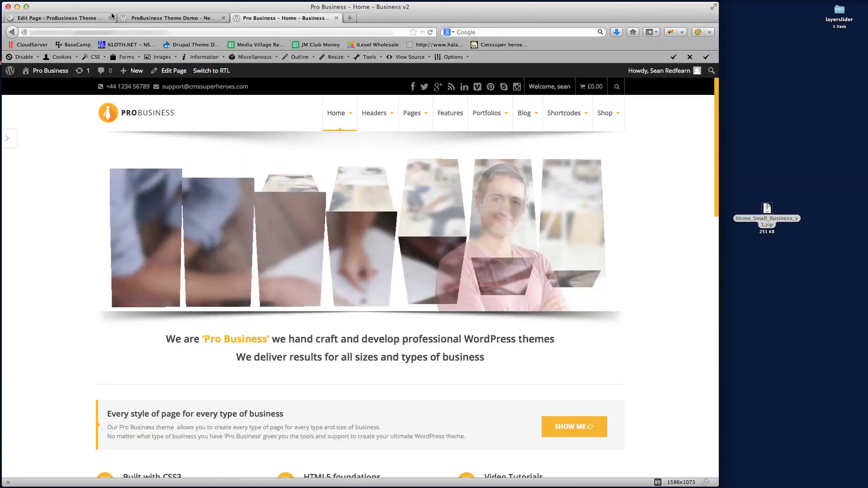
click(59, 18)
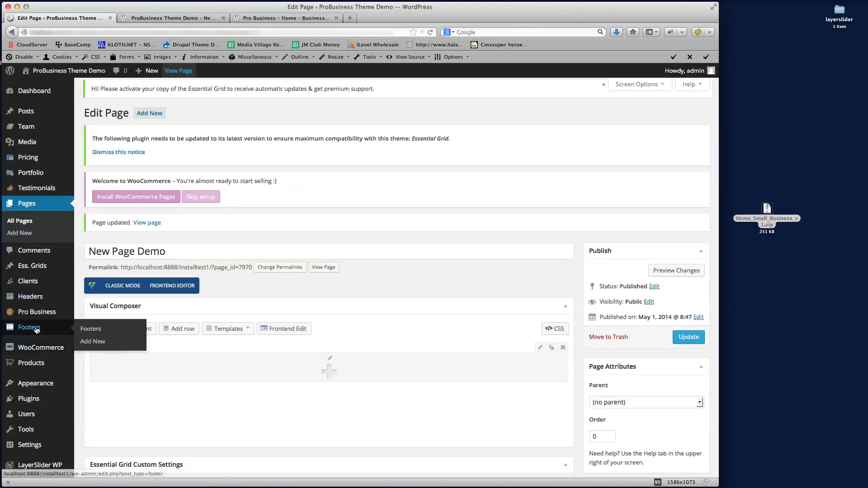
mouse_move(40, 317)
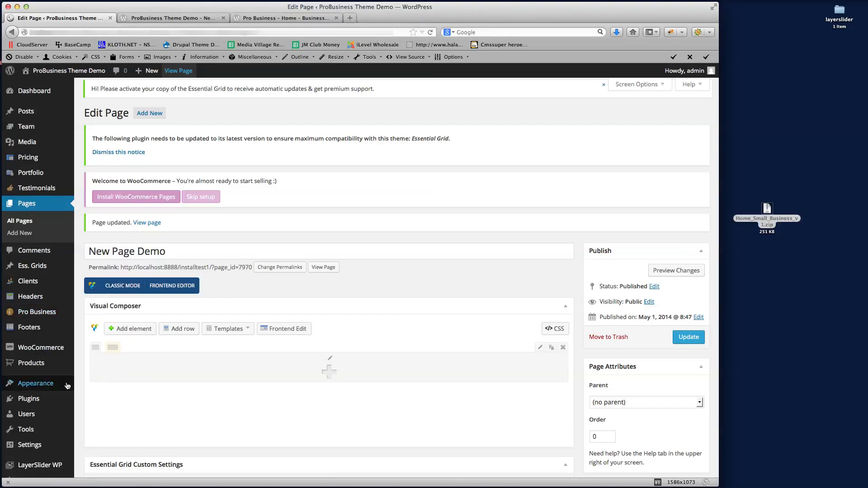
Search the row's element picker for 'Rev' and add the Revolution Slider element
click(329, 373)
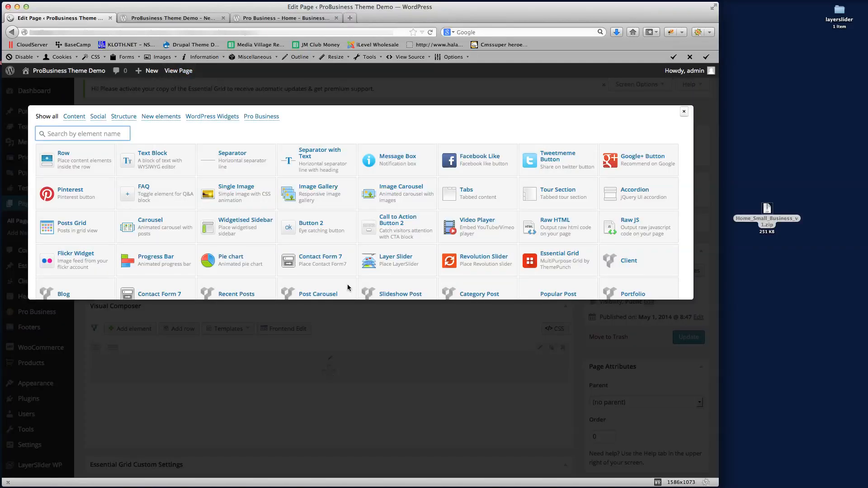
scroll(383, 226, down, 2)
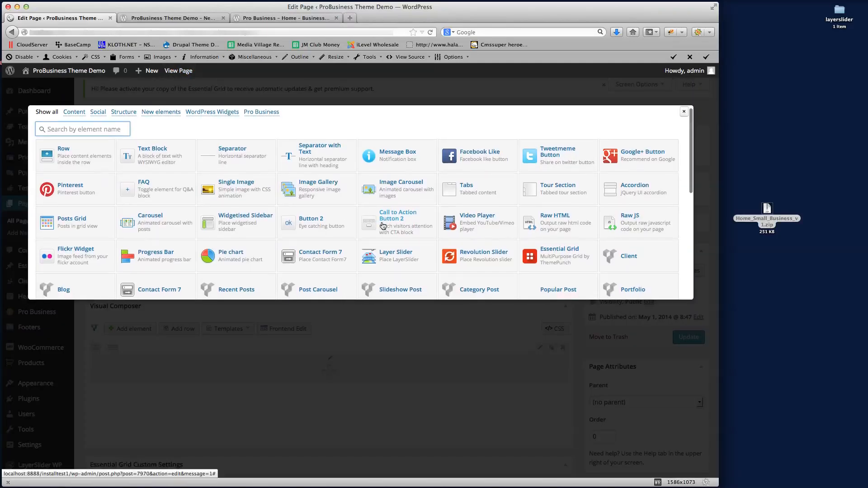
scroll(383, 226, down, 5)
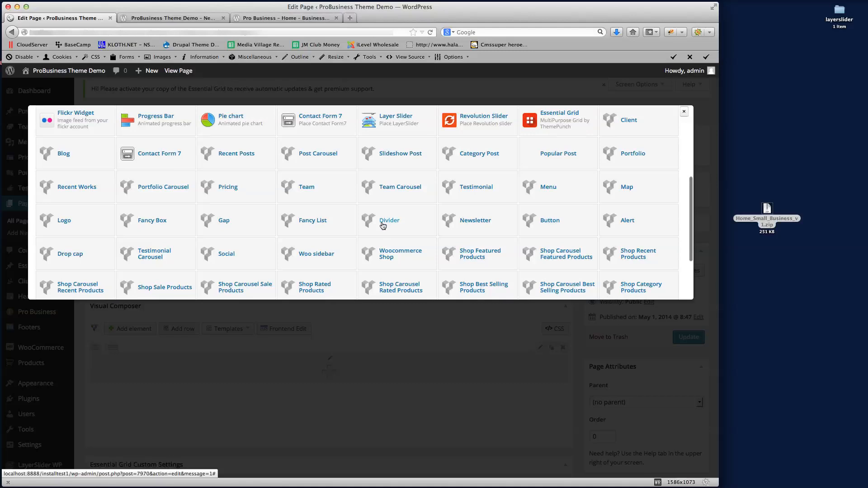
key(super+f)
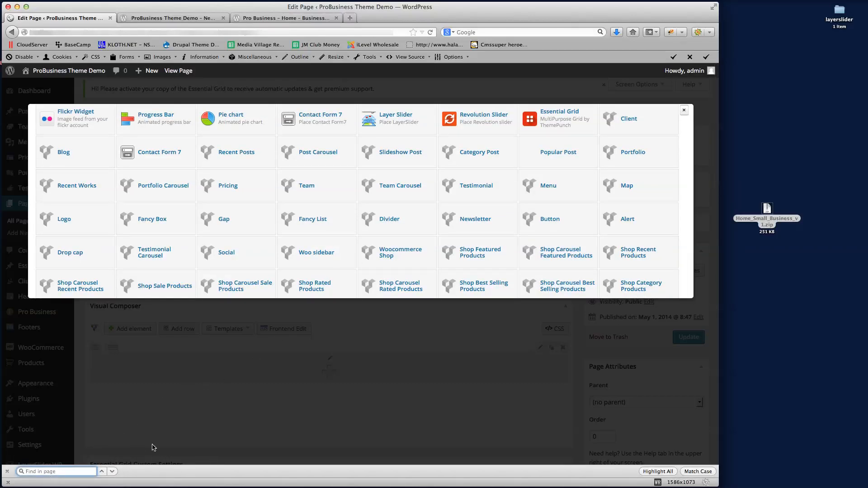
text(Rev)
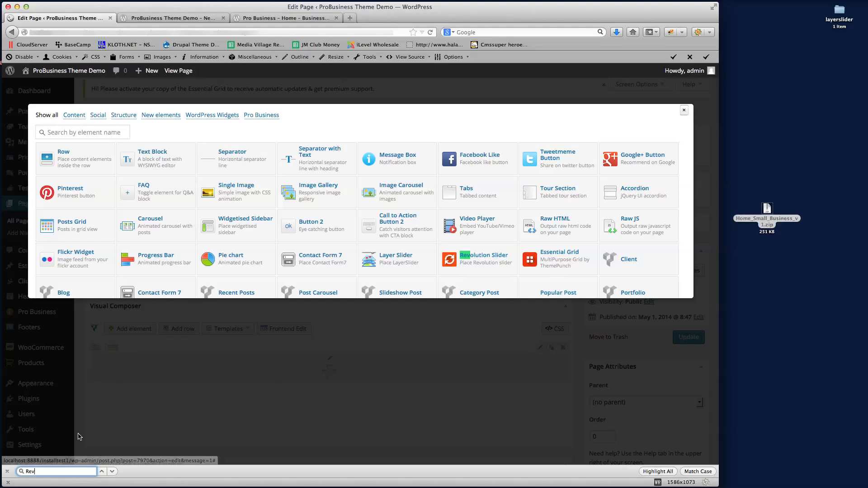
click(484, 258)
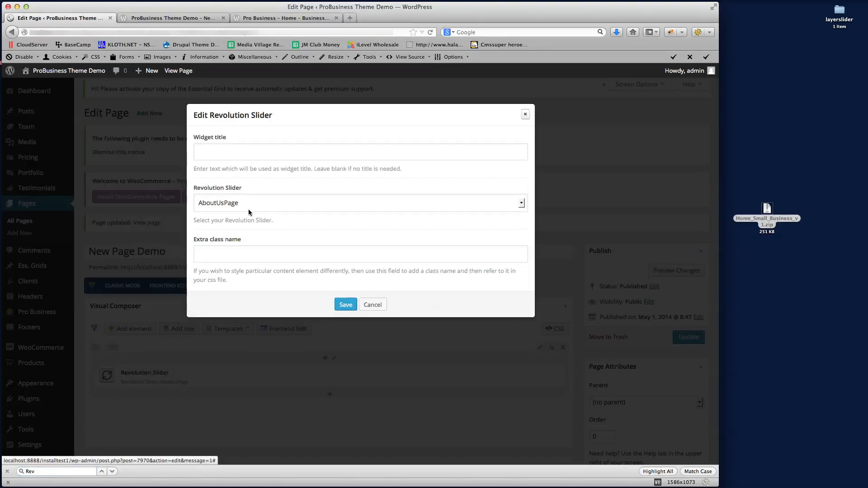
Set the slider element to 'Home - Small Business v1', save it, and update the page
click(233, 207)
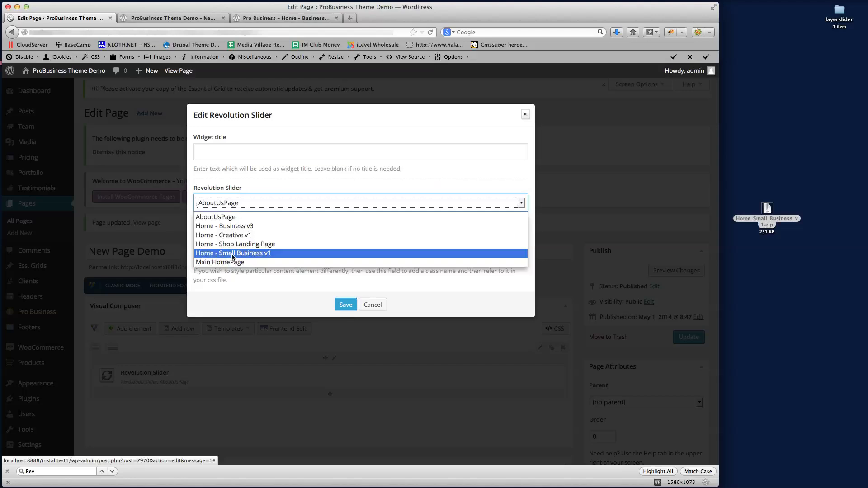
click(248, 253)
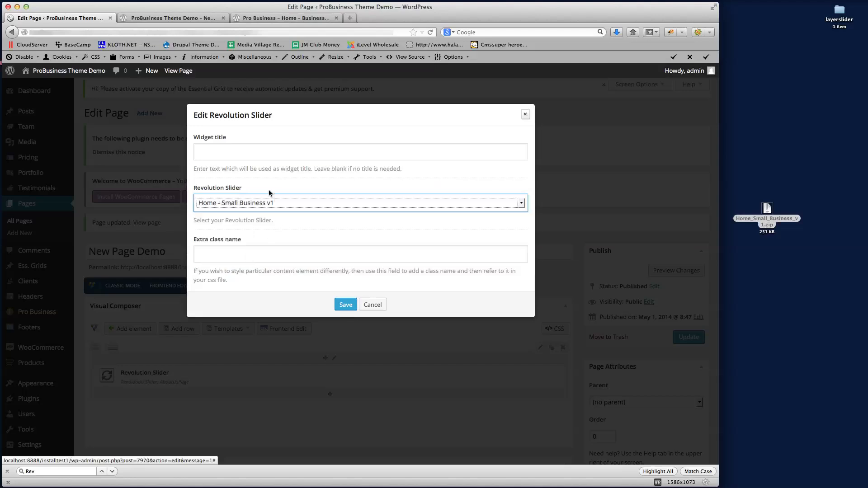
click(345, 305)
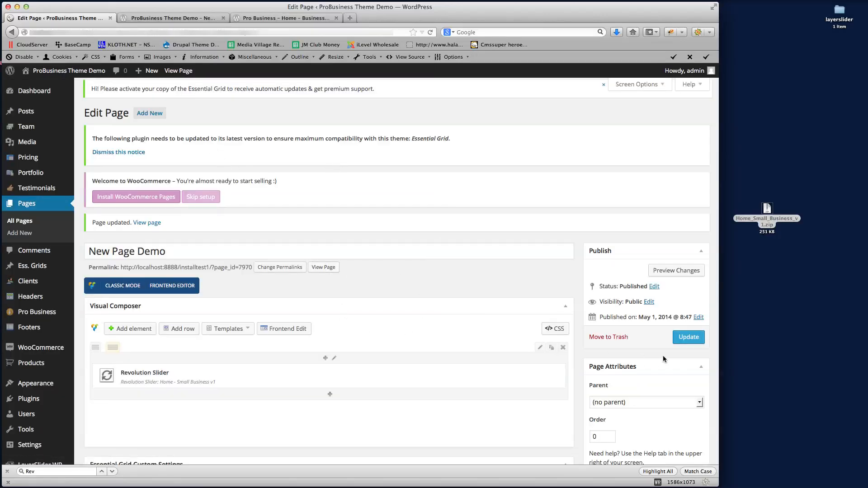
click(684, 338)
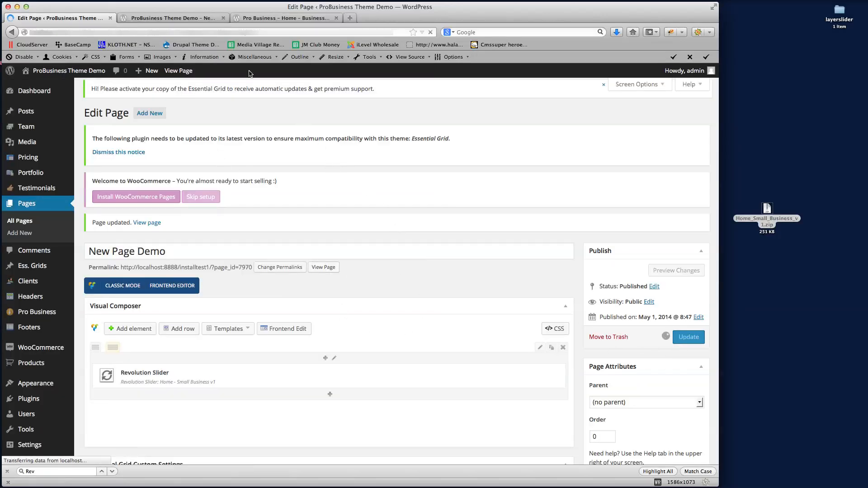
Reload the live page to see 'No slides found', then go to the Revolution Slider admin page
click(169, 18)
click(430, 32)
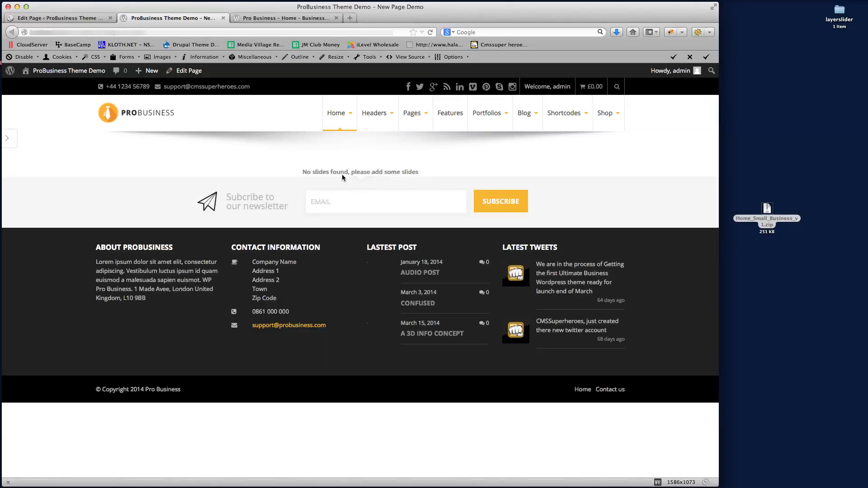
click(78, 18)
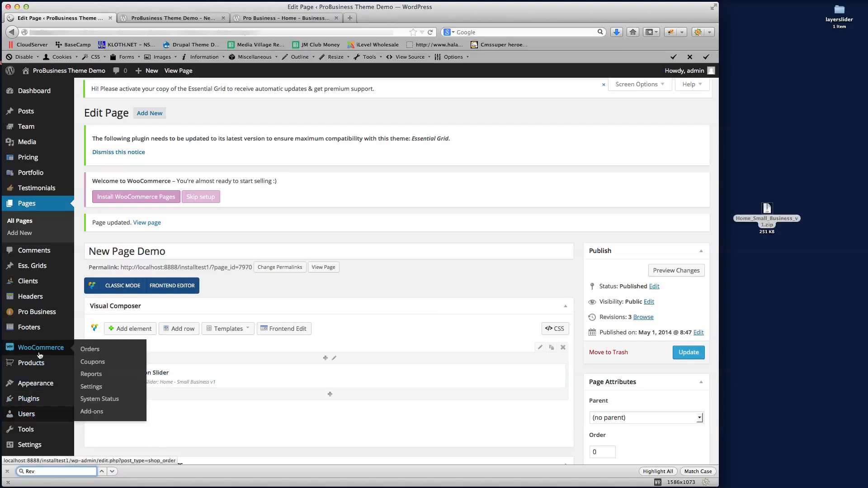
scroll(40, 355, down, 5)
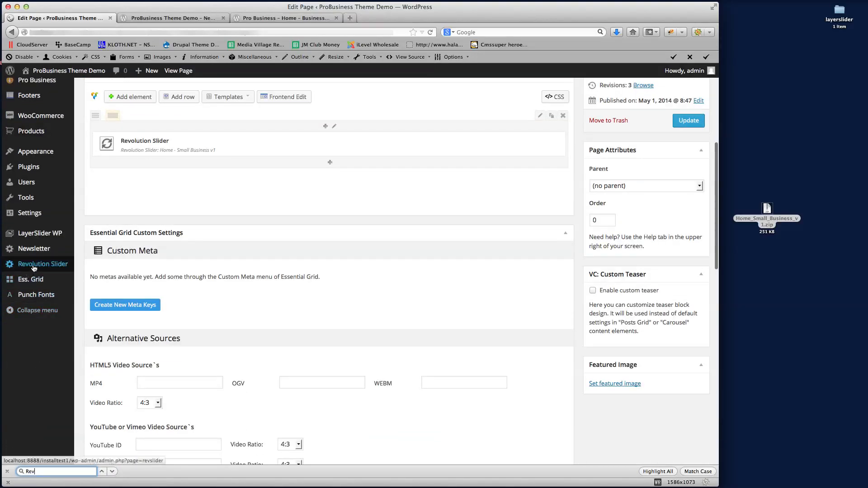
click(33, 267)
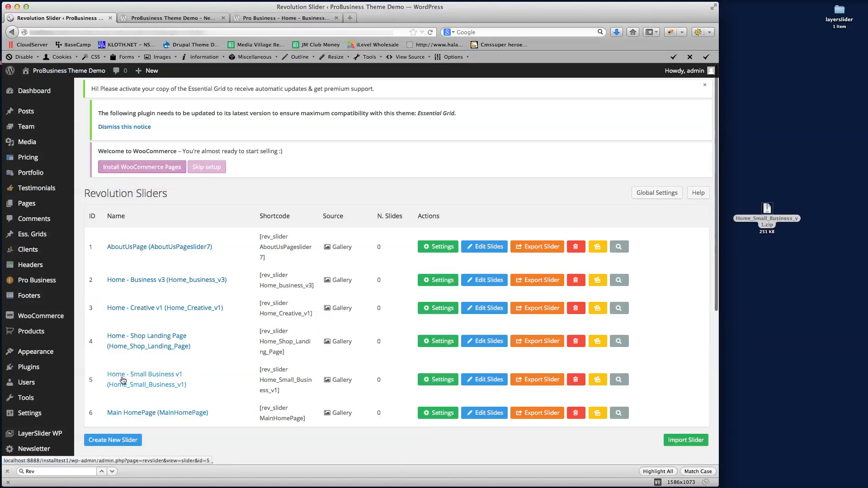
Open the Home - Small Business v1 slider settings and drop Home_Small_Business_v1.zip into Import Slider
click(429, 385)
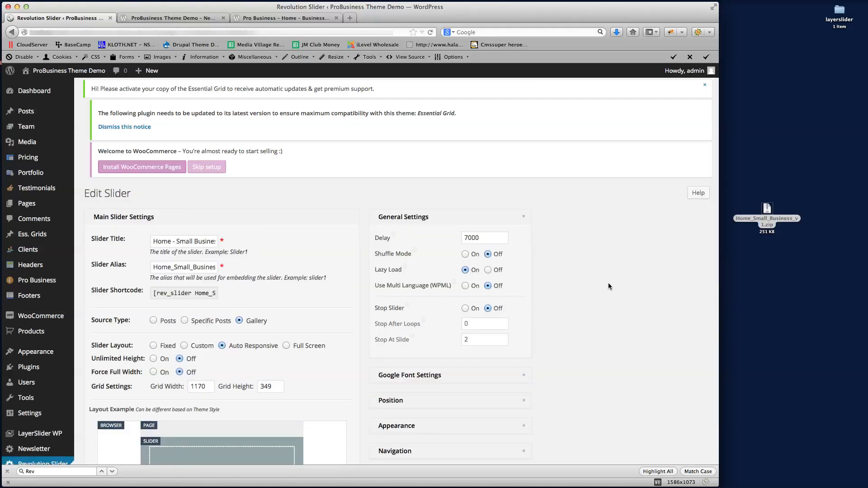
scroll(608, 283, down, 5)
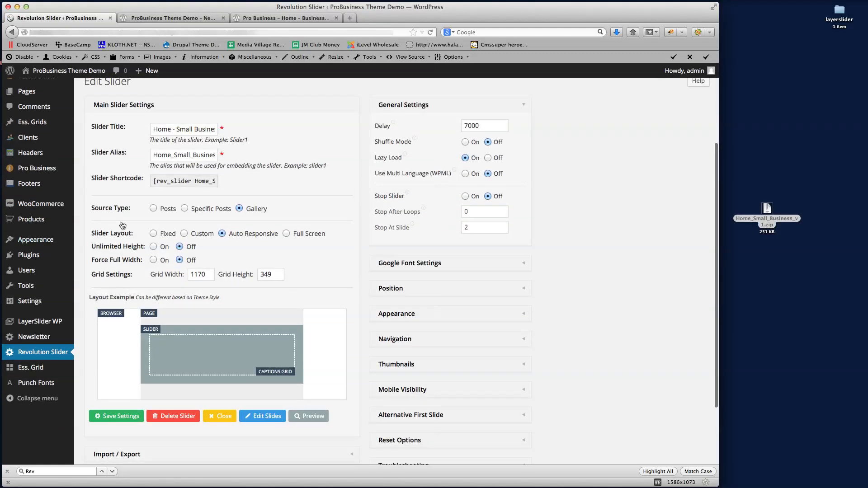
scroll(580, 222, down, 3)
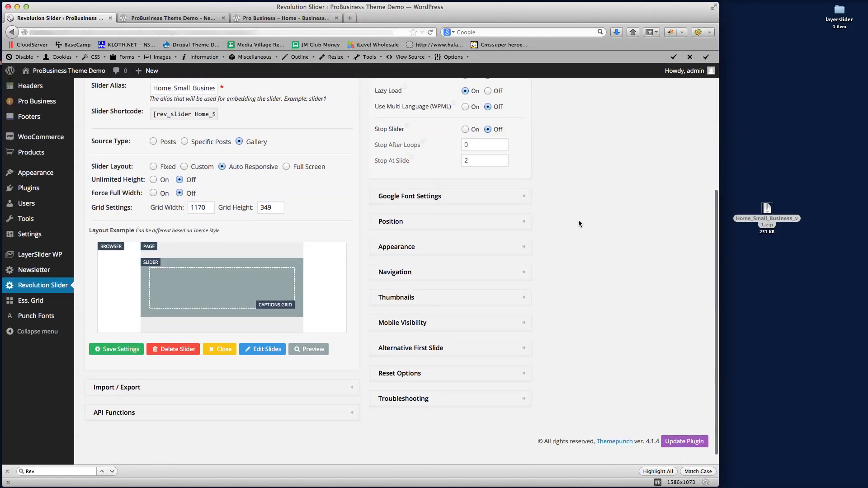
scroll(578, 223, down, 1)
click(124, 376)
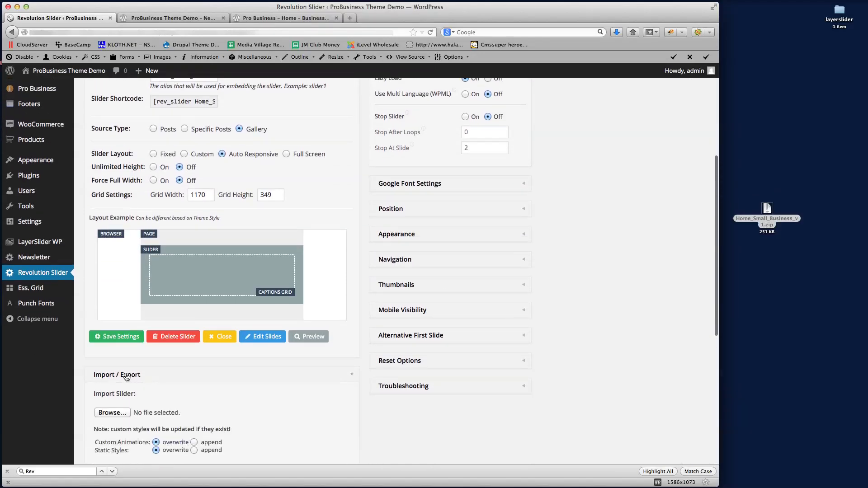
scroll(210, 382, down, 3)
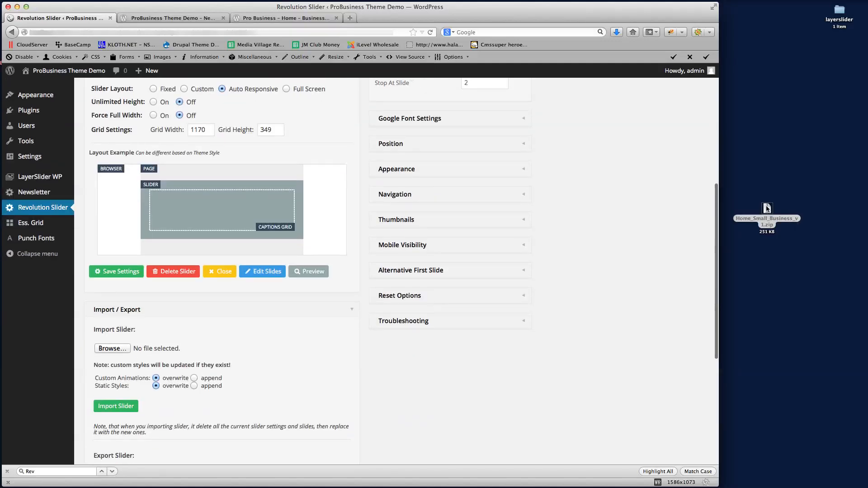
drag(766, 209, 163, 350)
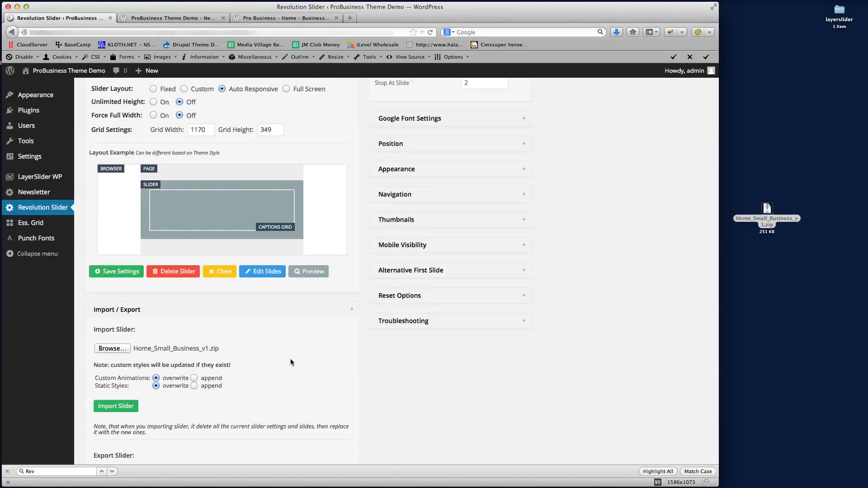
Import the Small Business slider from the zip, check its slides, and reload the live page
click(116, 406)
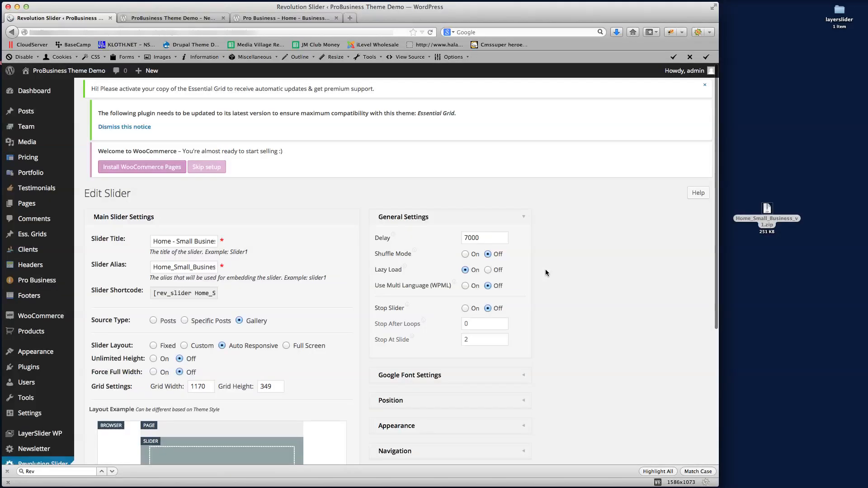
scroll(516, 323, down, 5)
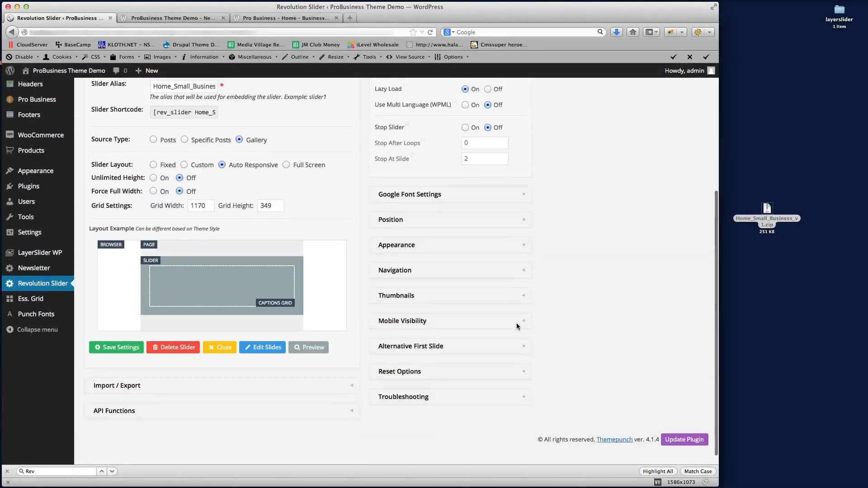
click(263, 347)
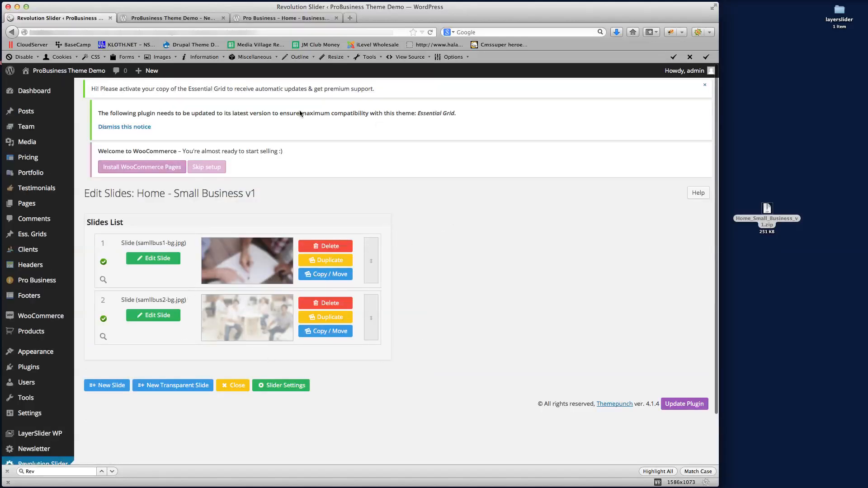
click(171, 18)
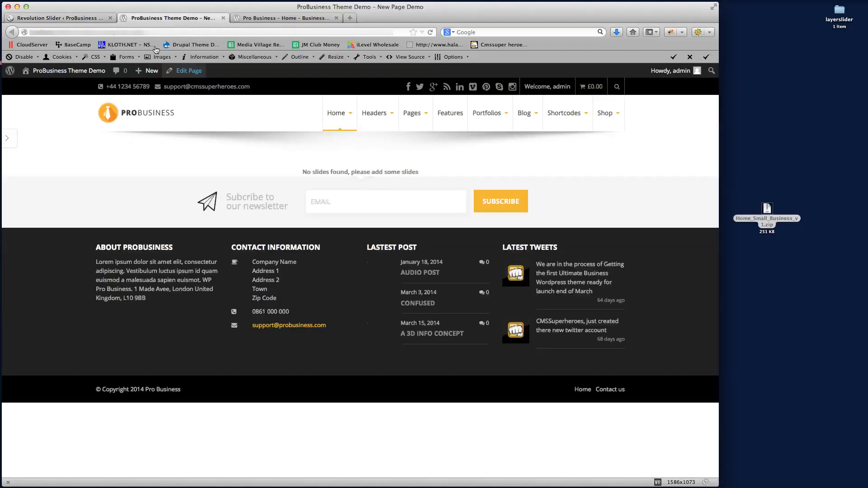
key(super+r)
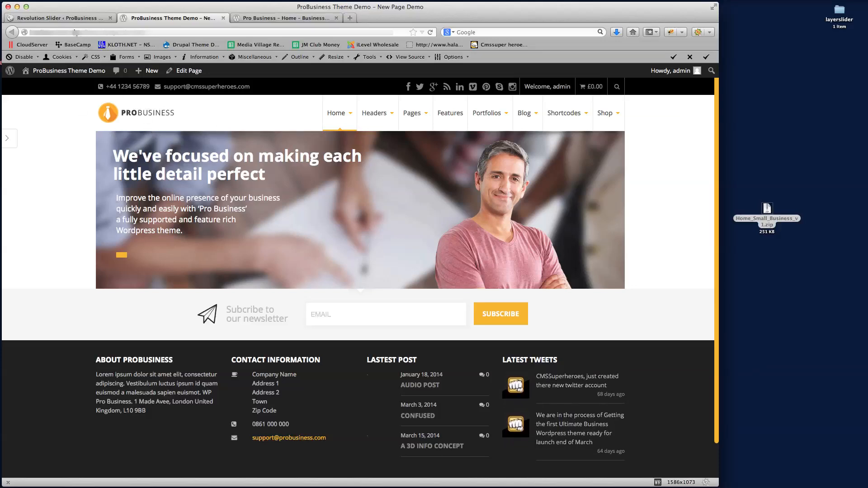
Close the Revolution Slider admin and open New Page Demo's editor in a new tab
click(66, 18)
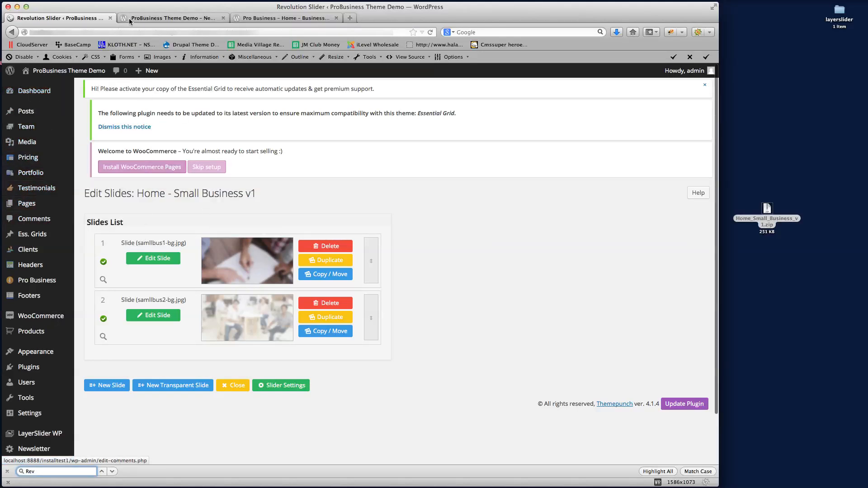
click(110, 18)
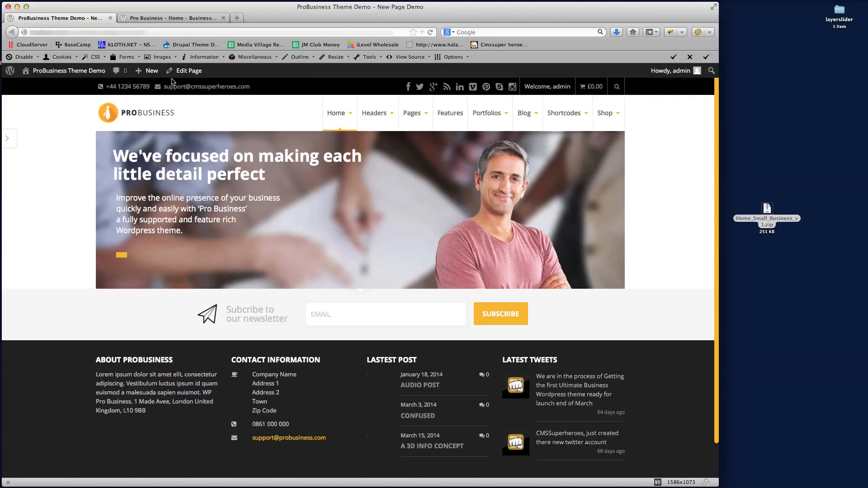
right_click(184, 71)
click(217, 74)
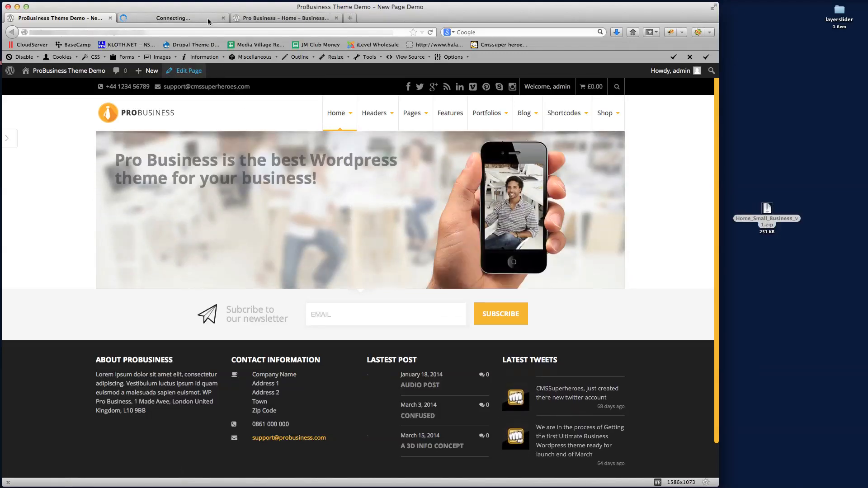
click(183, 19)
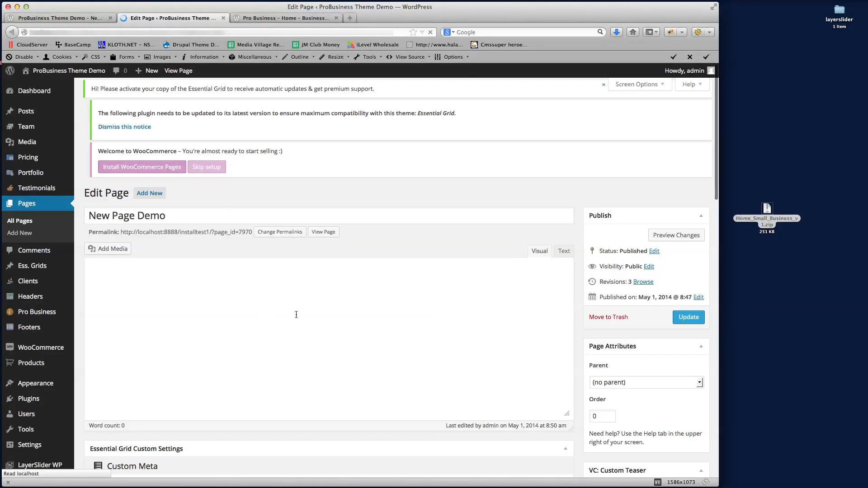
Open the Edit Row settings for the slider row
scroll(371, 297, down, 3)
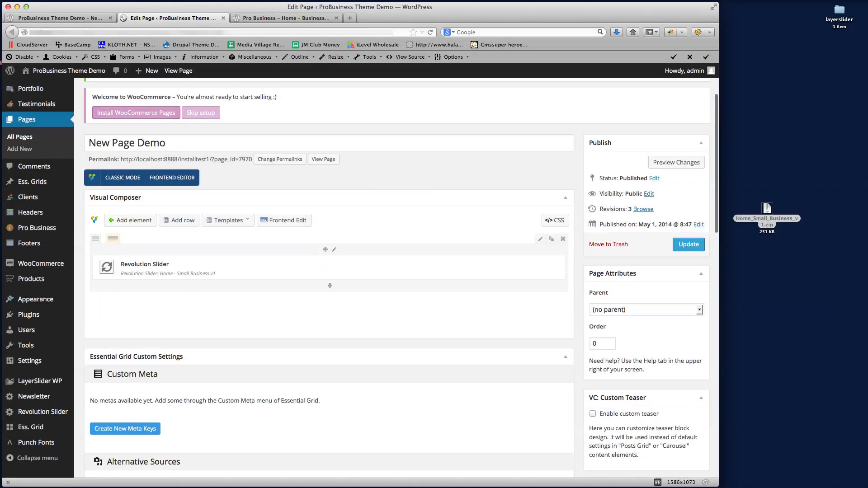
click(0, 298)
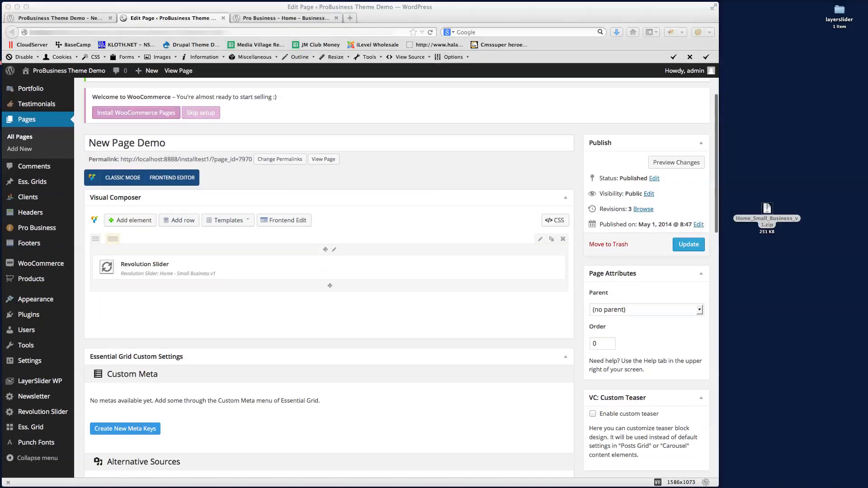
click(508, 248)
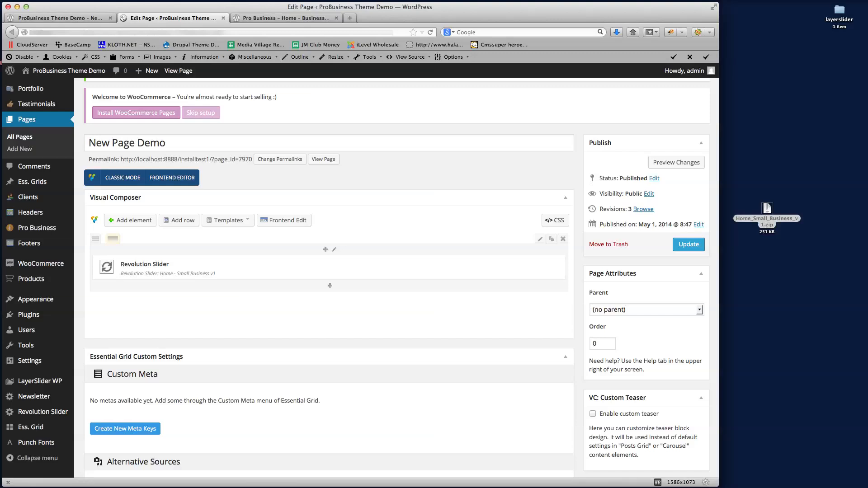
click(540, 239)
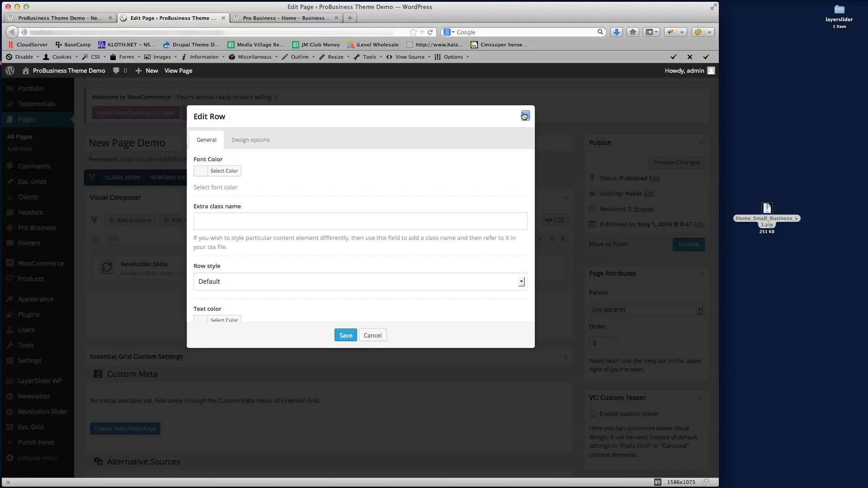
Reopen the slider row settings after glancing at the reference homepage design
click(525, 116)
click(437, 237)
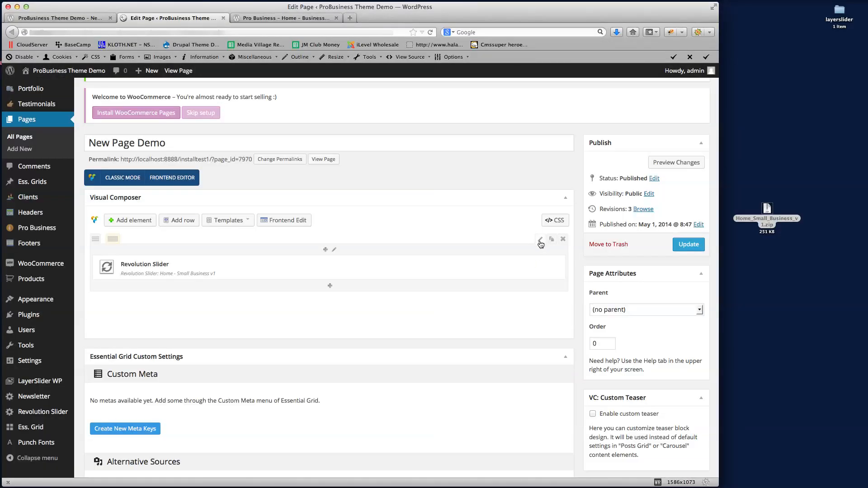
click(539, 240)
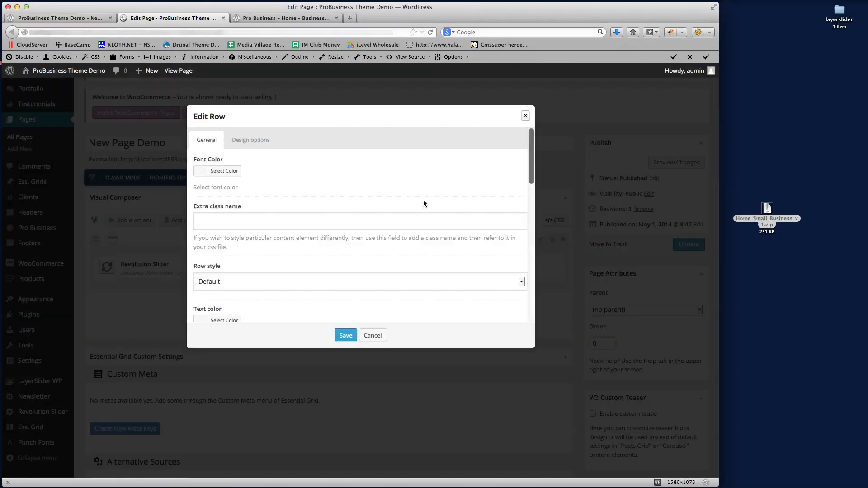
click(242, 18)
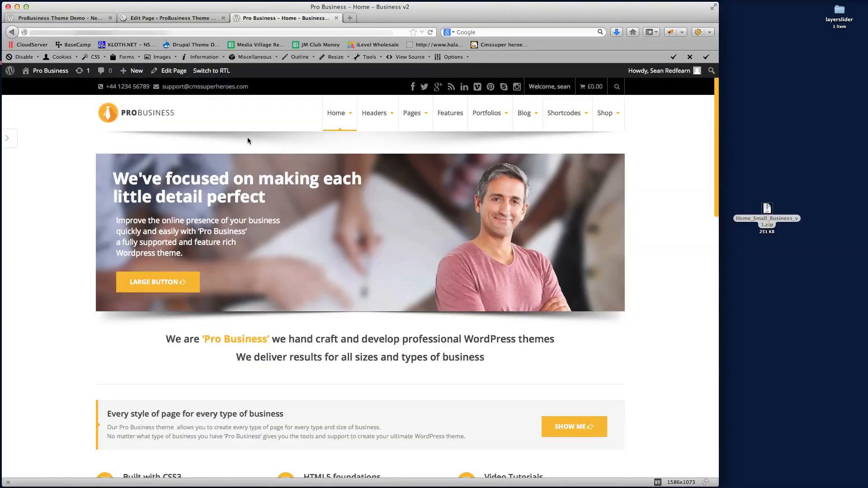
click(190, 19)
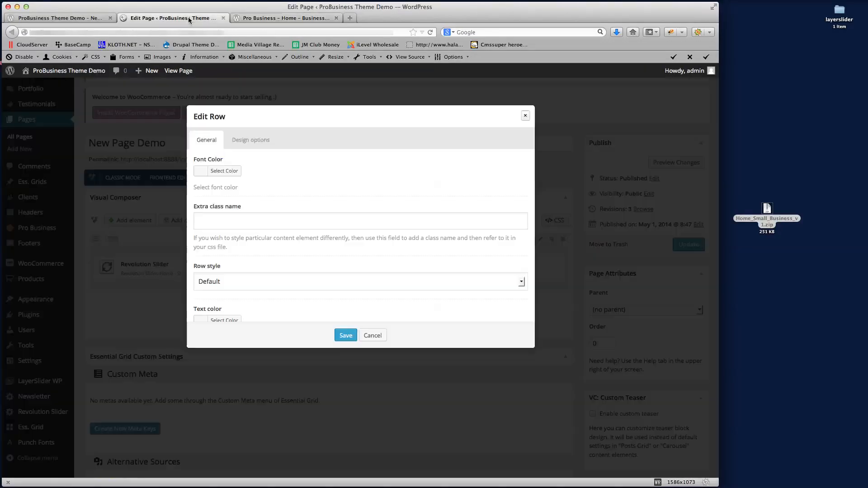
Set the slider row's top margin to 40, save it, and preview the page
scroll(365, 254, down, 10)
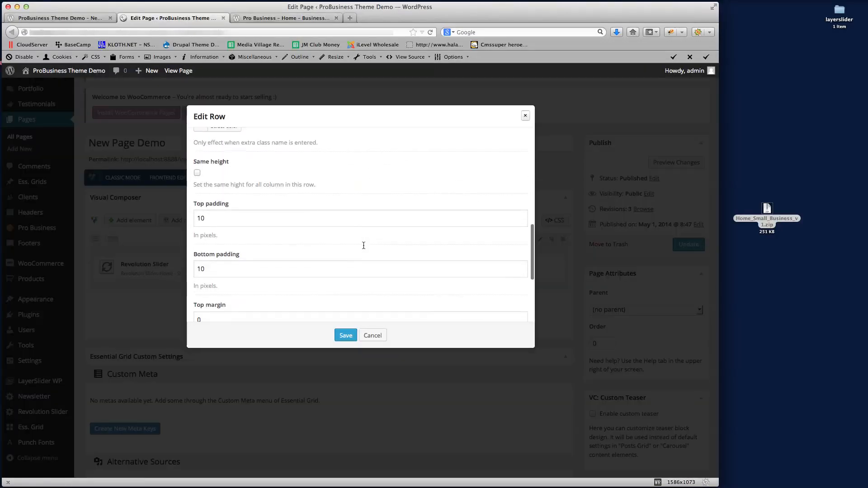
scroll(363, 245, down, 1)
double_click(208, 274)
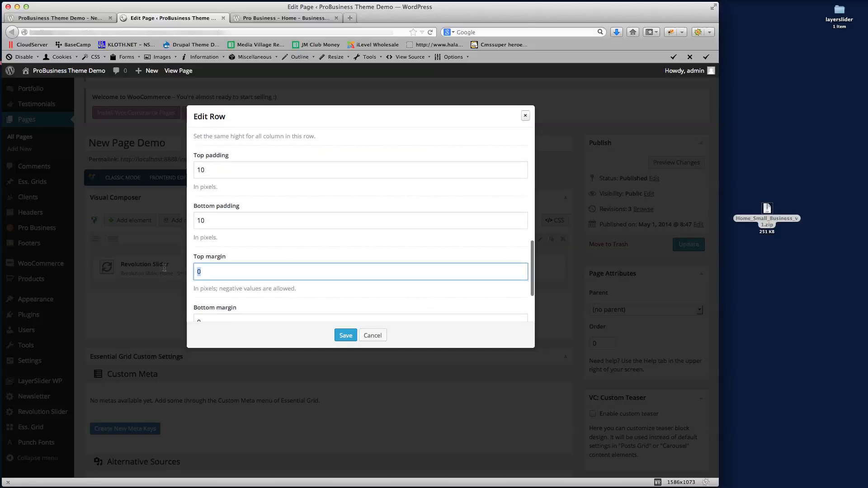
text(40)
click(346, 335)
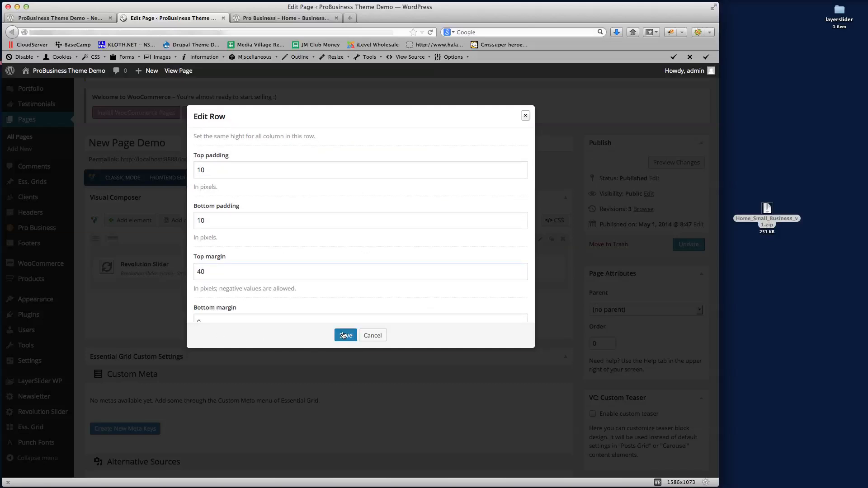
click(688, 162)
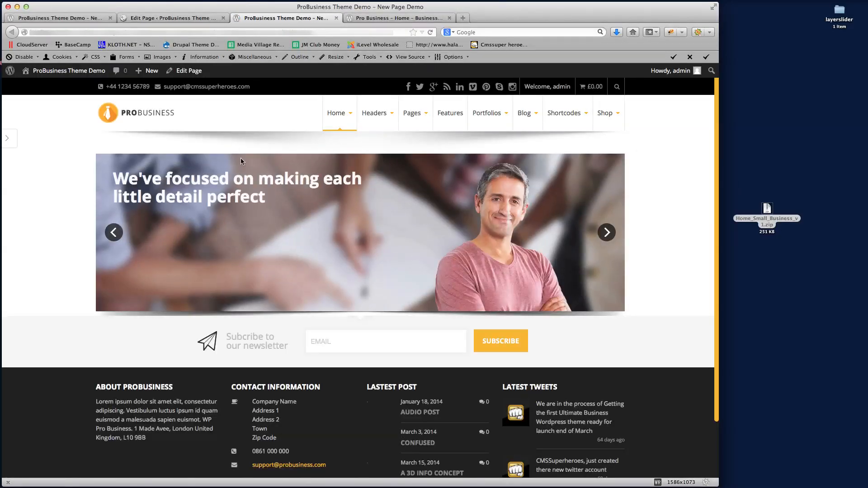
Compare the New Page Demo preview with the Pro Business home page, then return to the editor
click(382, 18)
click(297, 20)
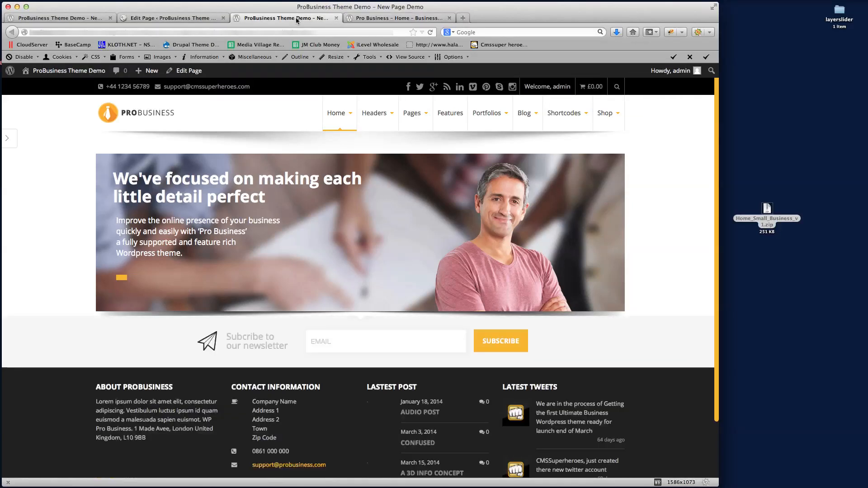
click(382, 18)
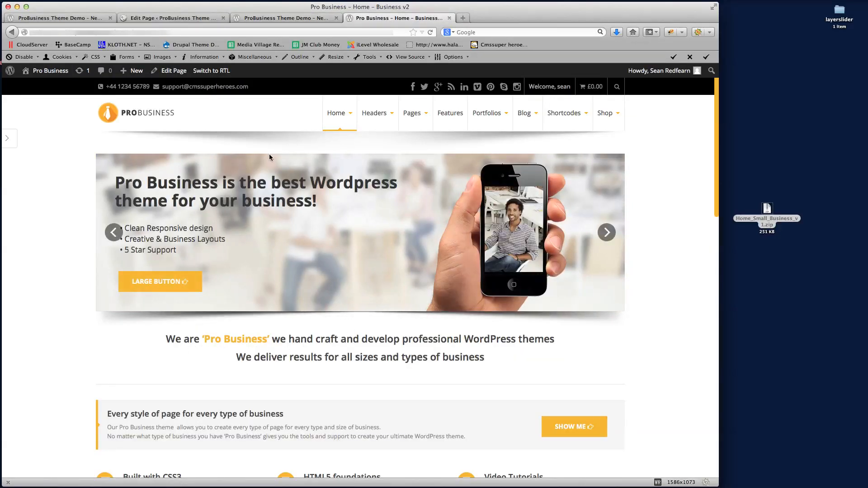
click(289, 19)
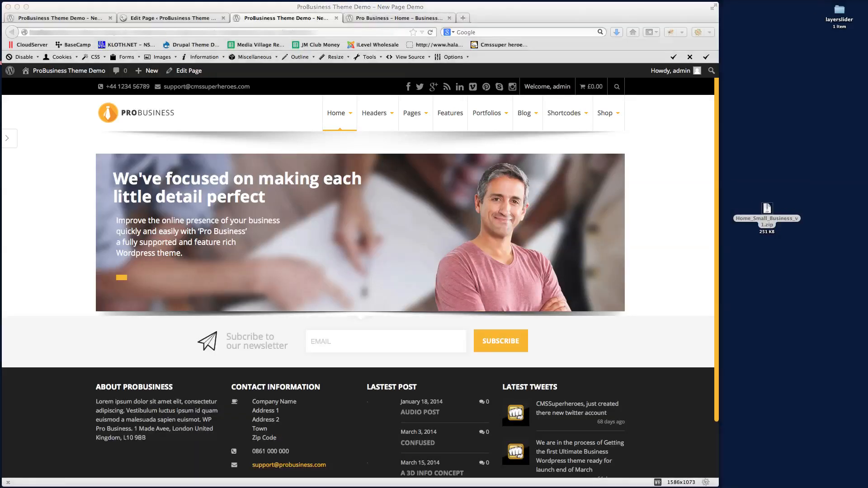
click(183, 19)
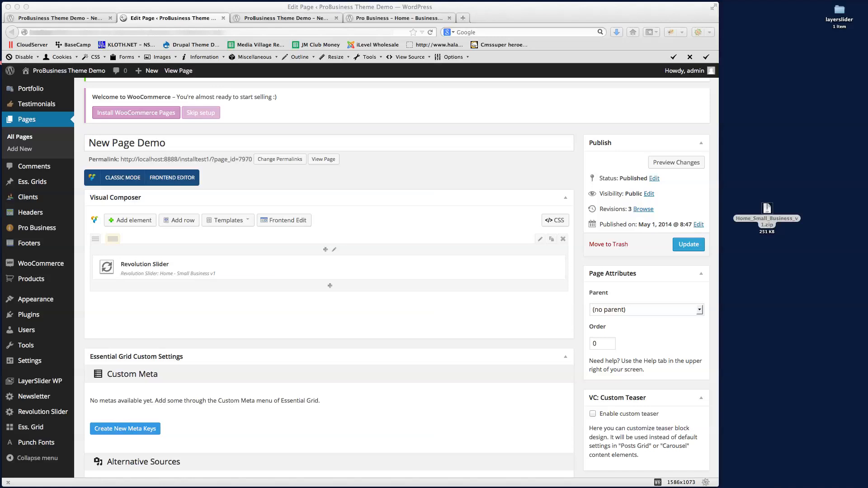
Add a new row below the slider containing a Text Block
click(280, 316)
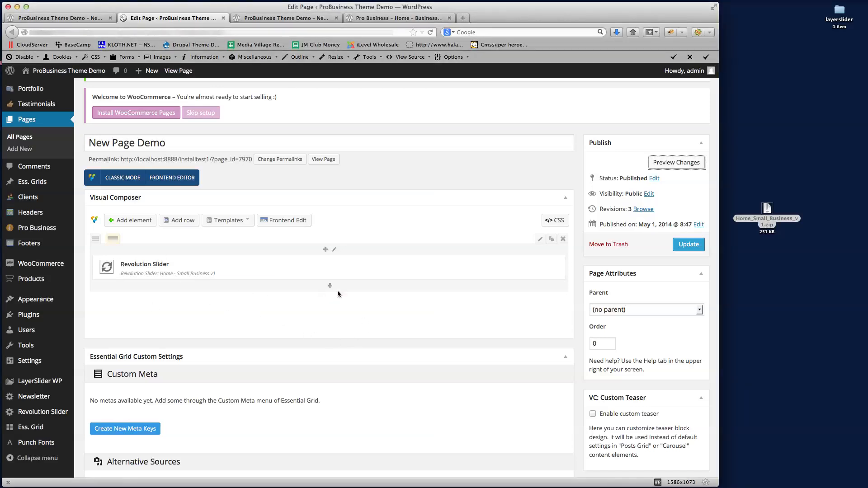
click(180, 222)
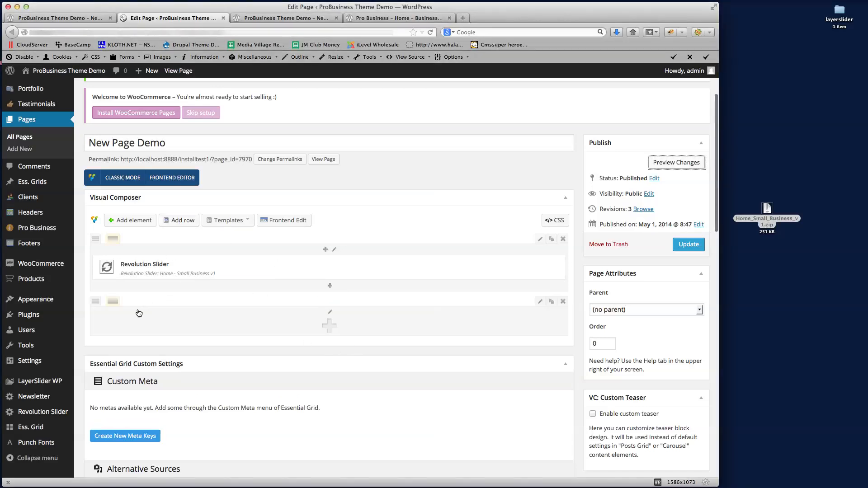
click(328, 327)
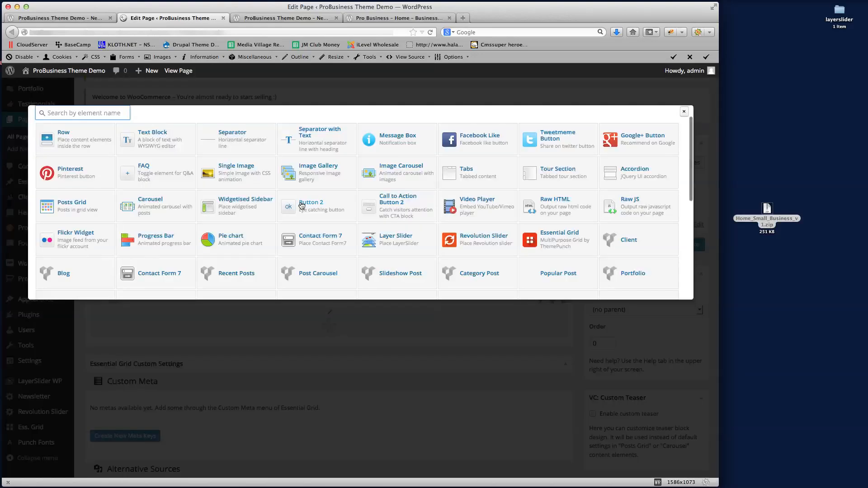
click(151, 134)
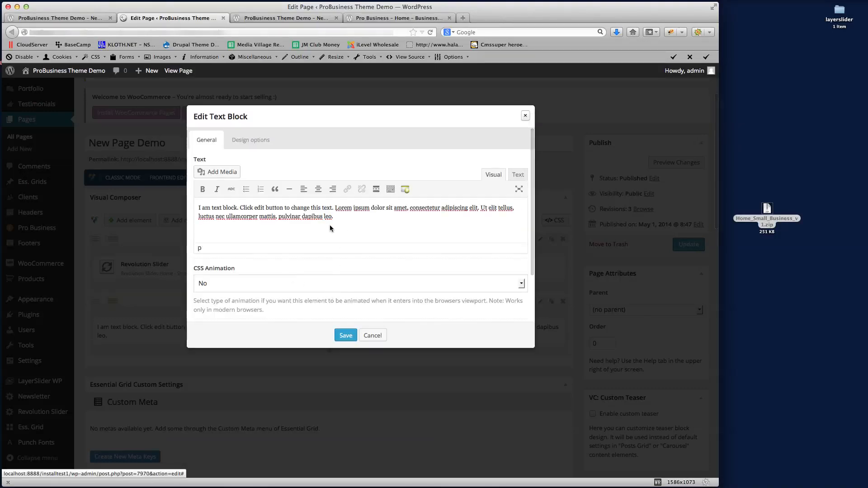
Paste the centred 'We are Pro Business' h3 heading HTML into the text block and save
scroll(329, 226, up, 1)
key(super+Tab)
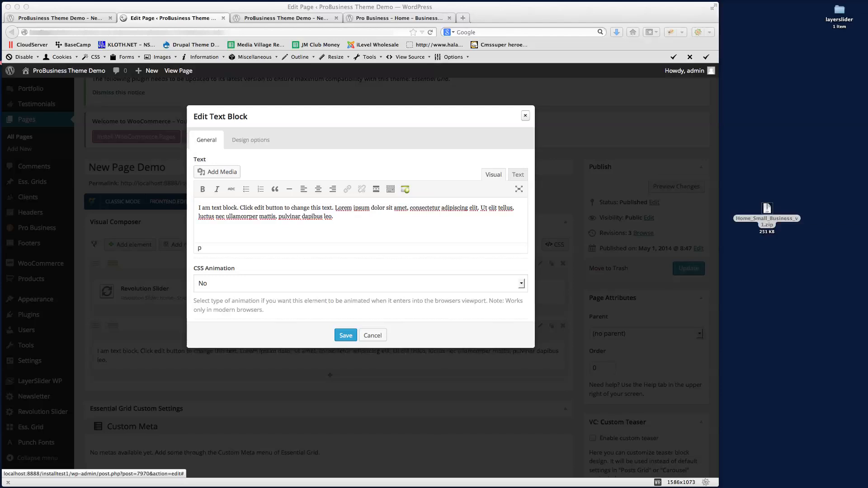
click(362, 233)
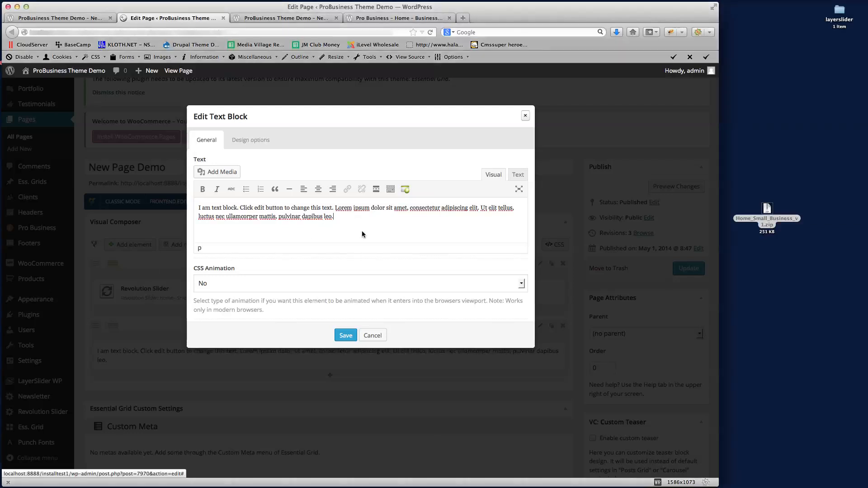
click(518, 175)
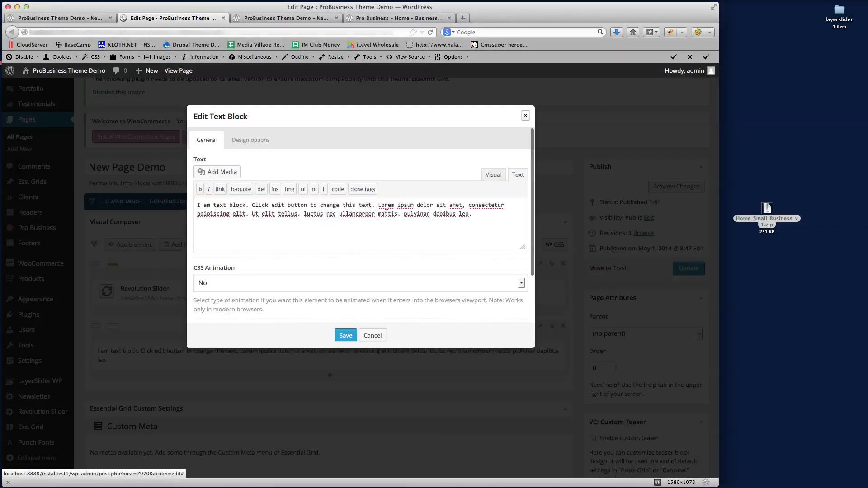
key(ctrl+a)
key(Right)
key(super+Tab)
click(317, 215)
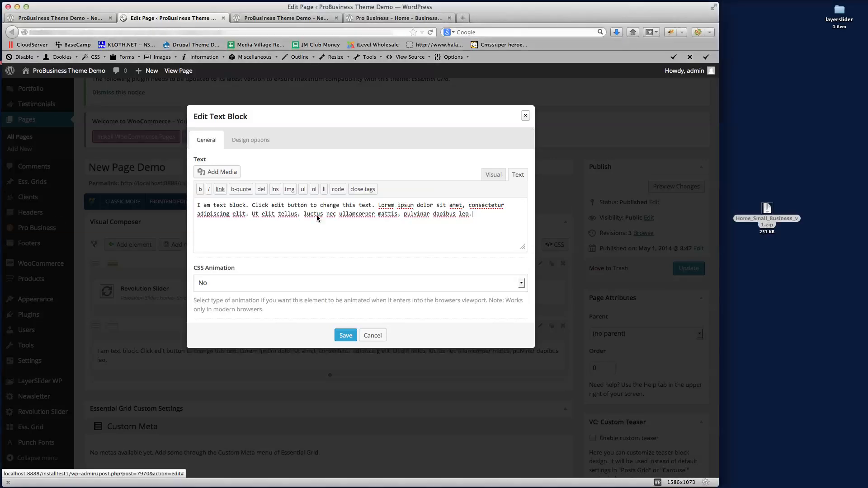
key(ctrl+a)
text(<h3 style="text-align: center;">We are <span class="text-editor" style="font-family: 'opensansbold';">‘Pro Business’</span> we hand craft and develop professional Wordpress themes We deliver results for all sizes and types of business</h3>)
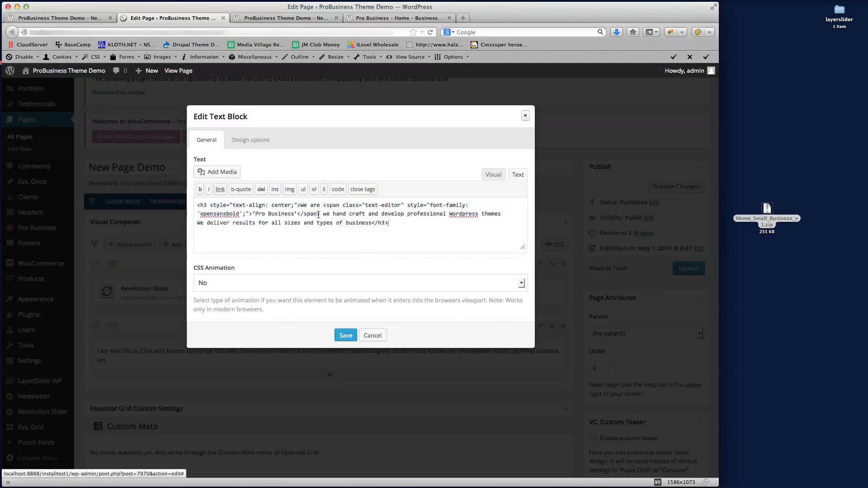
click(487, 176)
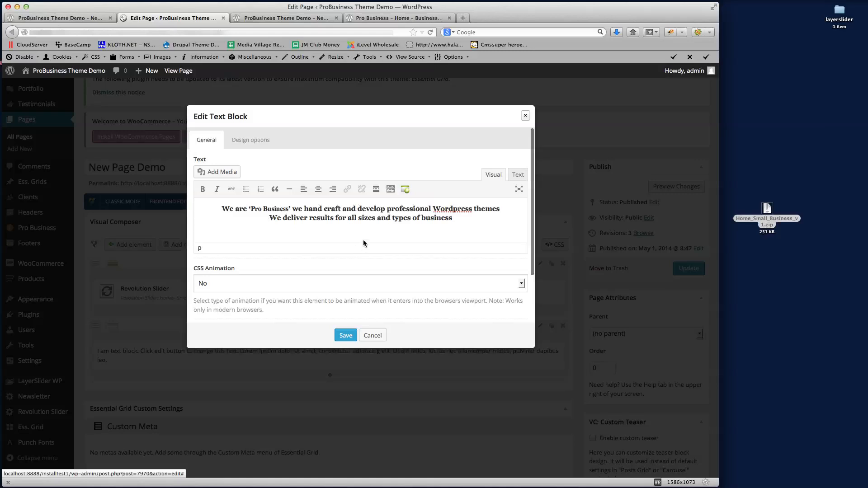
click(345, 335)
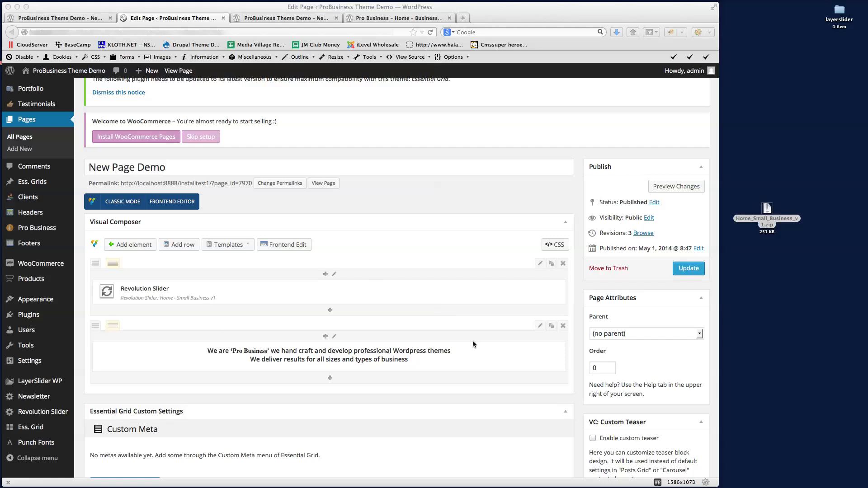
click(492, 254)
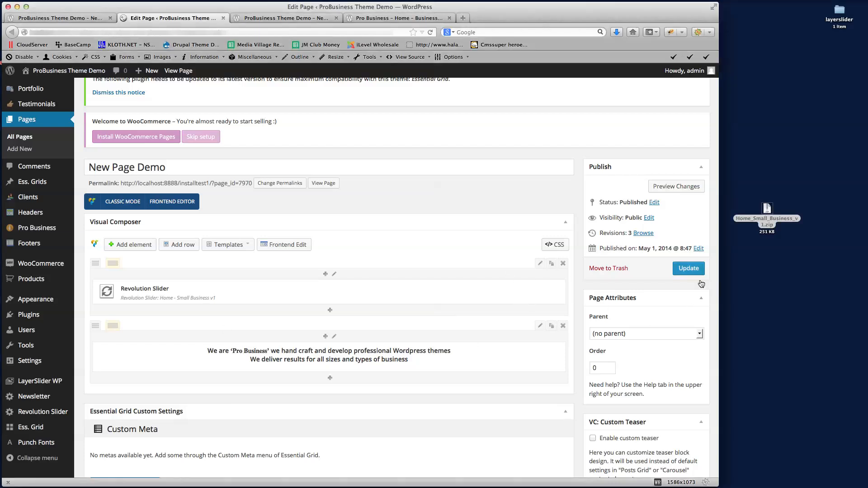
click(685, 188)
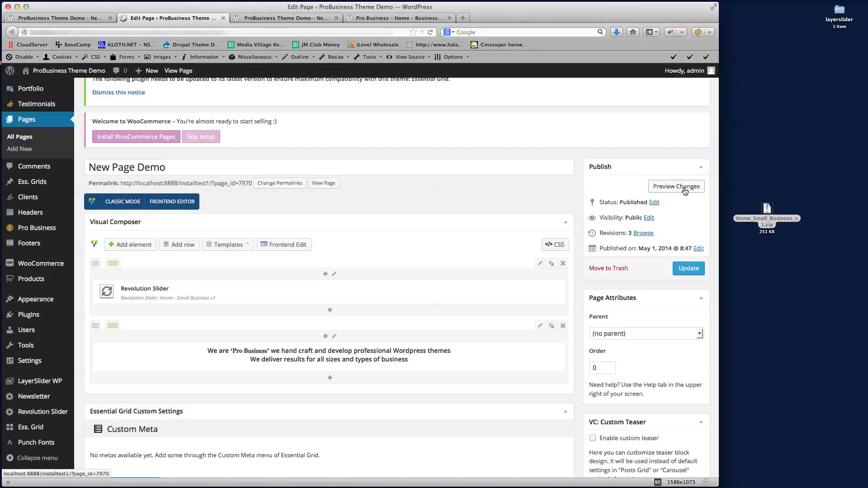
click(310, 19)
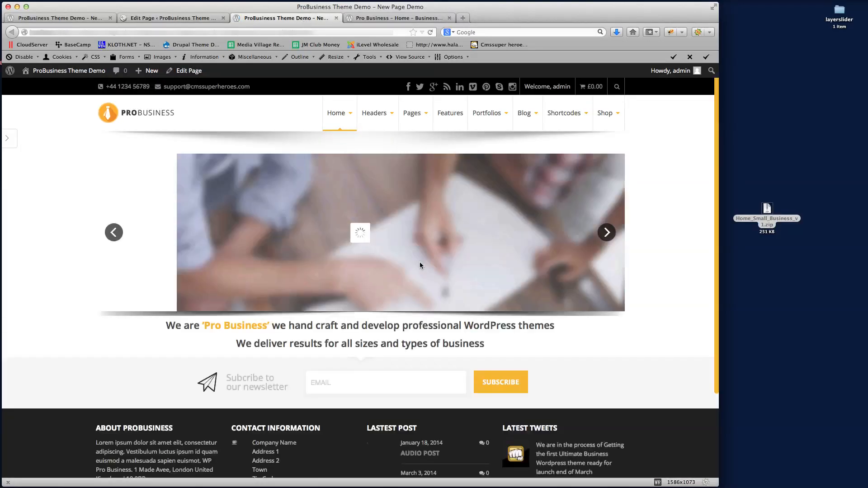
click(385, 17)
click(296, 21)
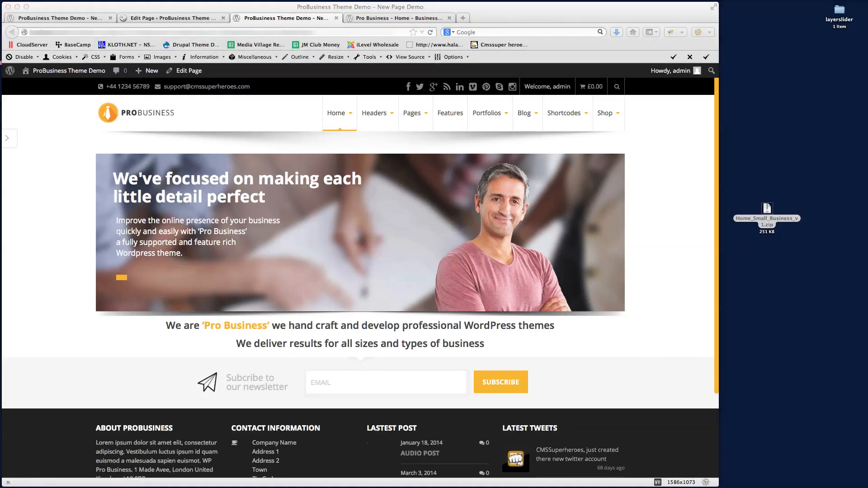
click(183, 20)
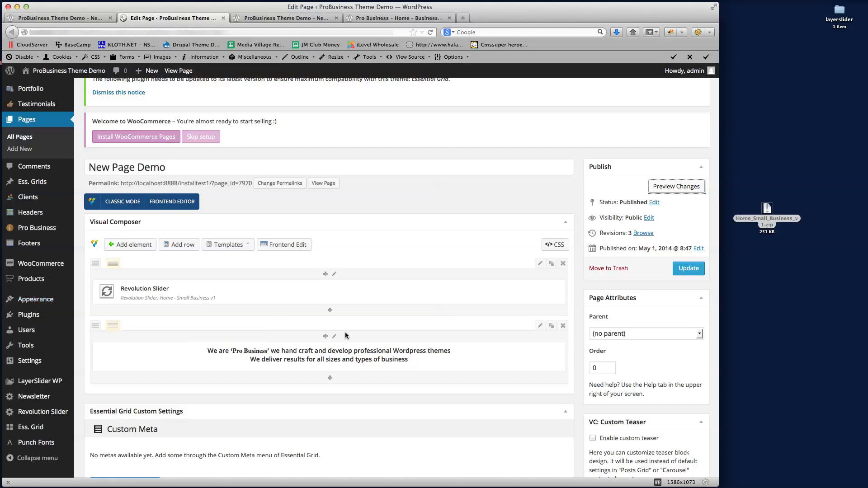
Set the intro text row's top padding to 20 and save
click(540, 326)
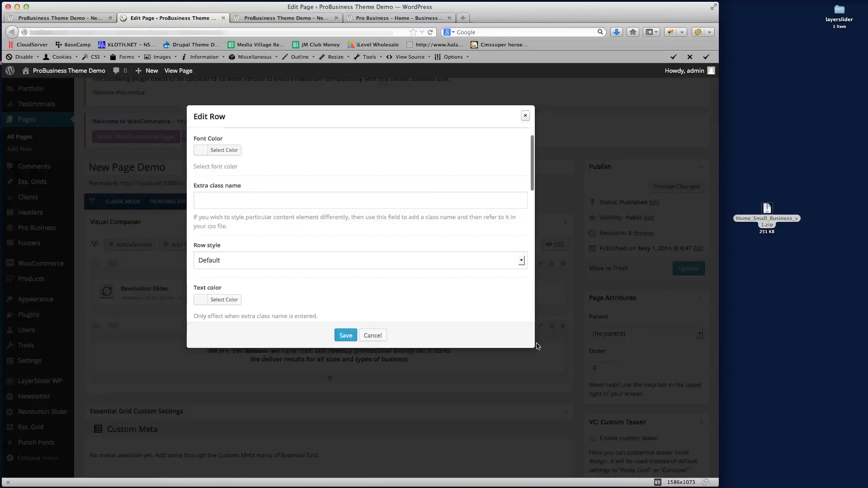
scroll(429, 230, down, 8)
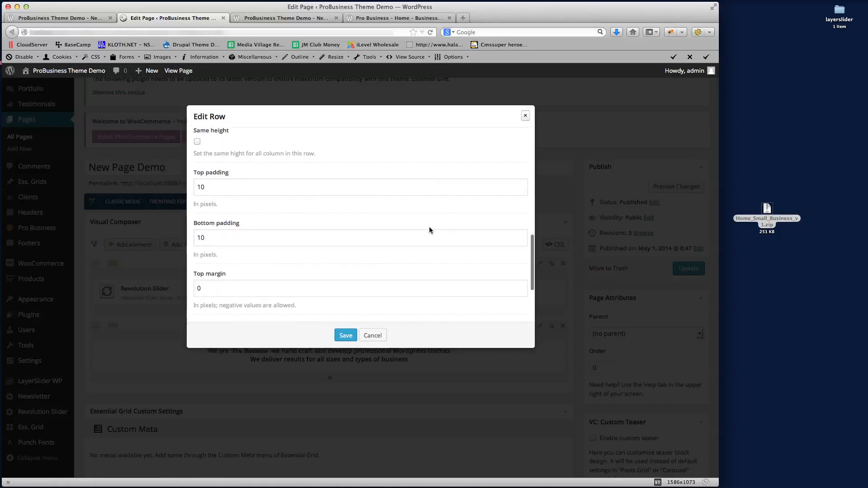
click(199, 187)
key(Delete)
text(2)
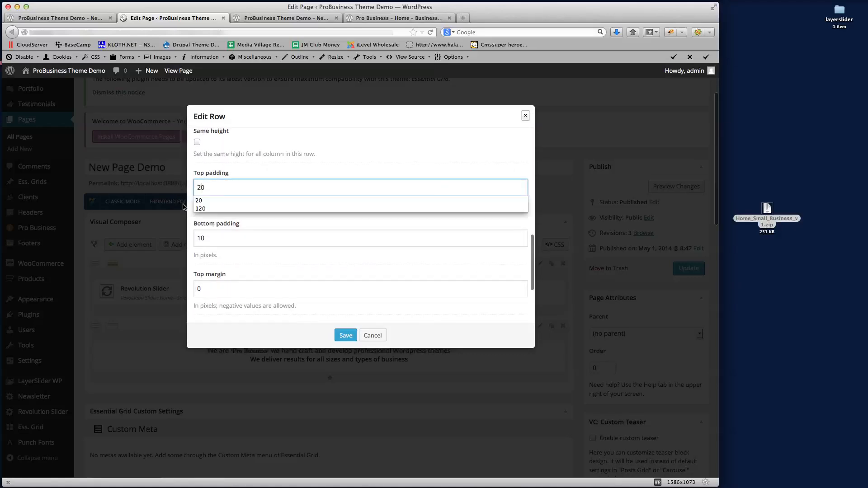
click(254, 258)
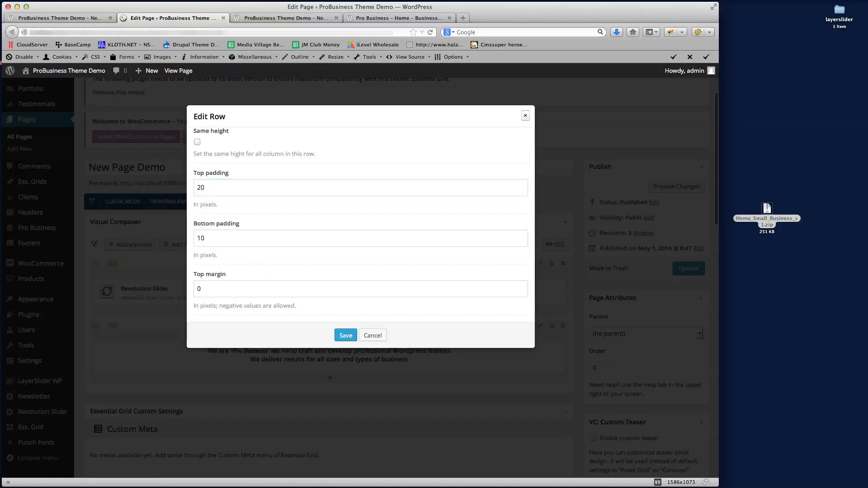
click(345, 335)
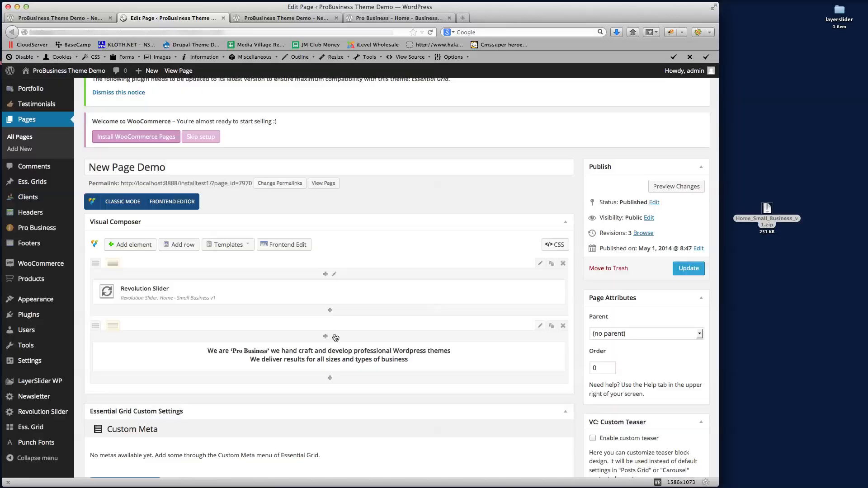
Preview the padded row against the Pro Business reference page, then return to the editor
click(673, 186)
click(296, 18)
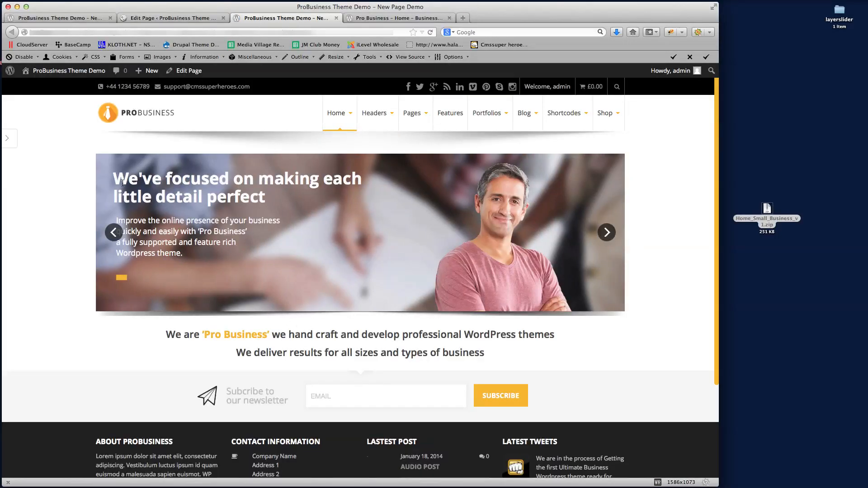
click(396, 18)
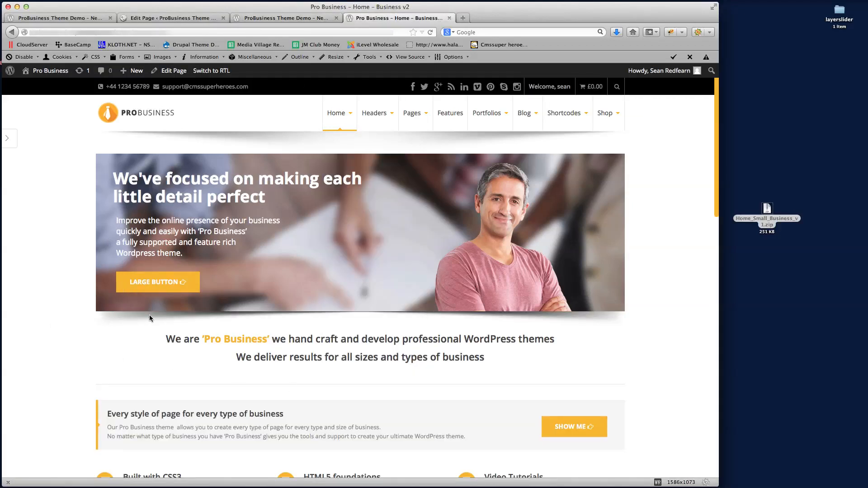
click(286, 18)
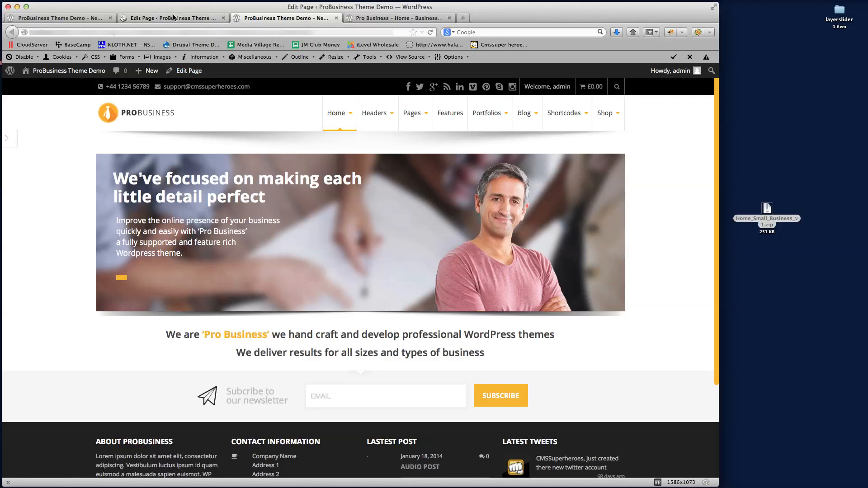
click(173, 18)
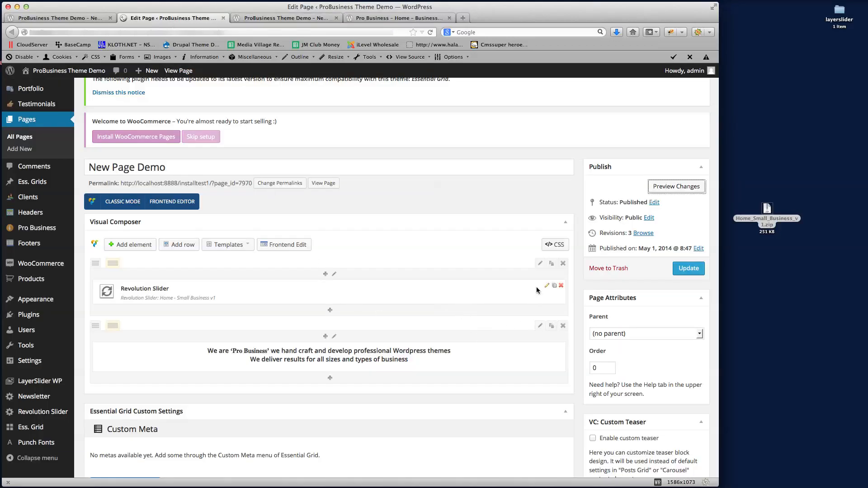
Try a 20-pixel bottom margin on the intro text row and compare its preview with the reference
click(539, 263)
scroll(290, 226, down, 5)
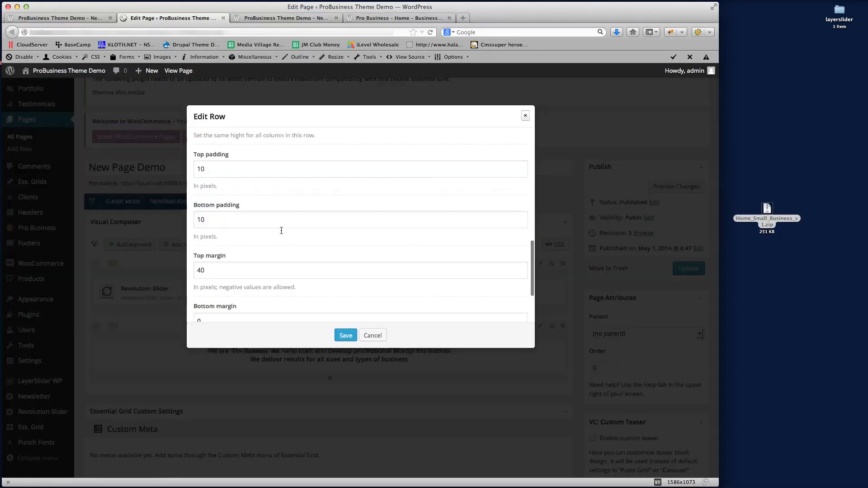
double_click(202, 247)
text(20)
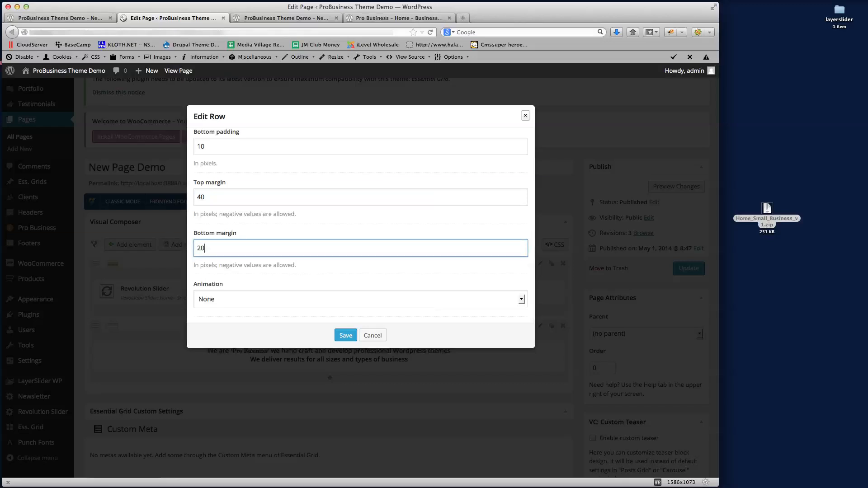
click(345, 335)
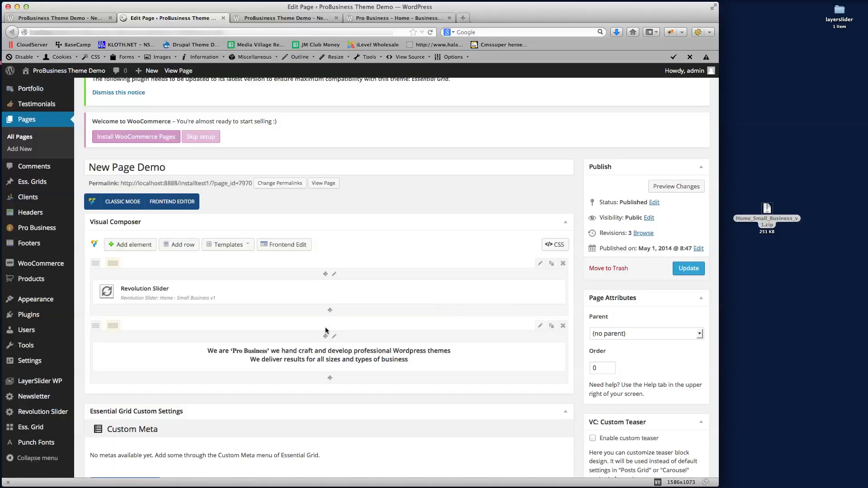
click(676, 186)
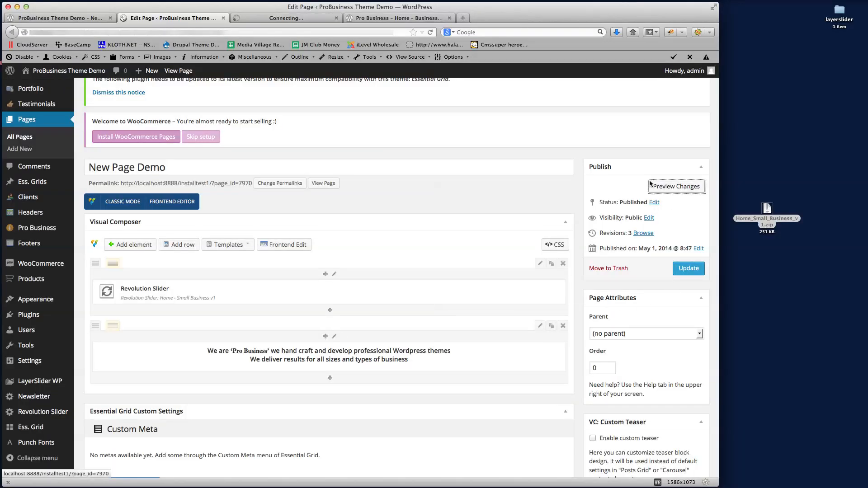
click(284, 18)
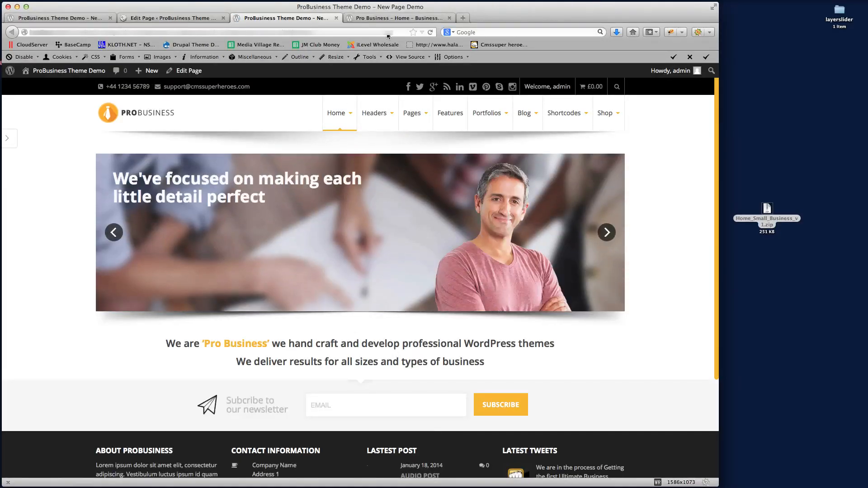
click(392, 18)
click(311, 18)
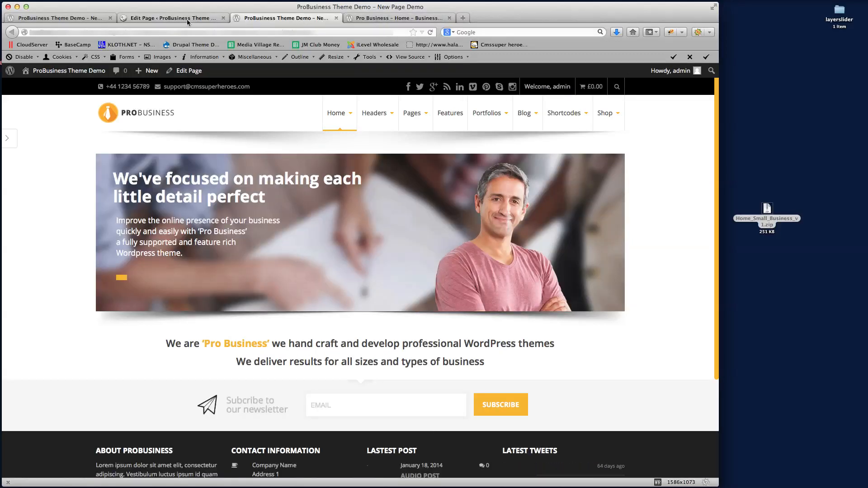
click(172, 18)
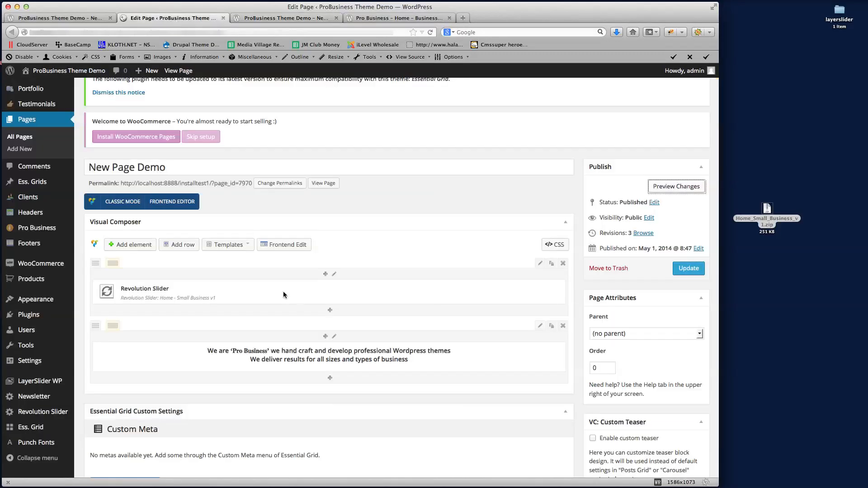
Reduce the intro text row's bottom margin to 10 and preview it
click(539, 263)
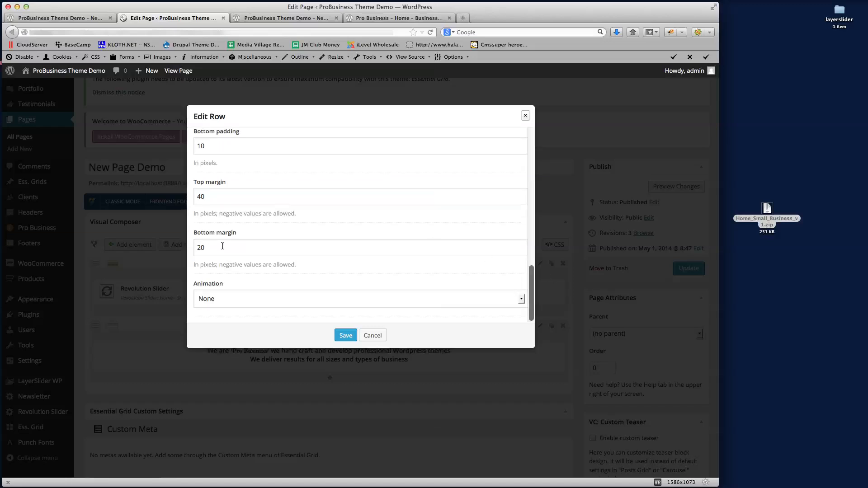
double_click(199, 248)
text(10)
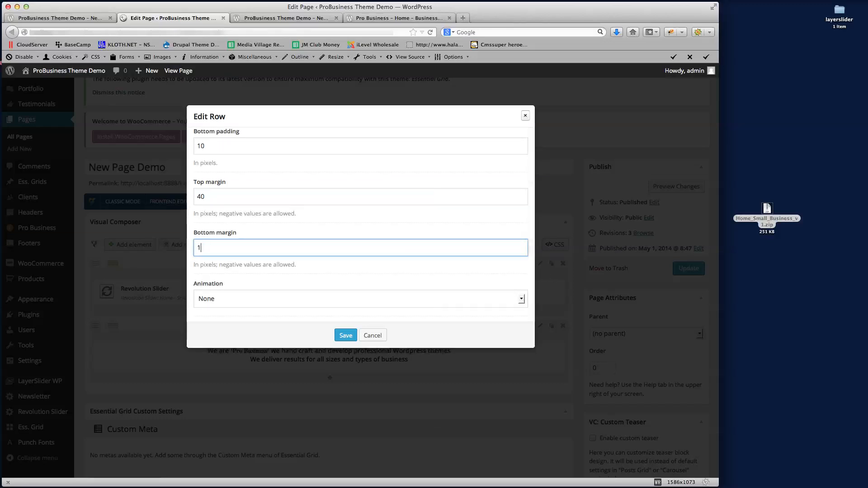
click(346, 335)
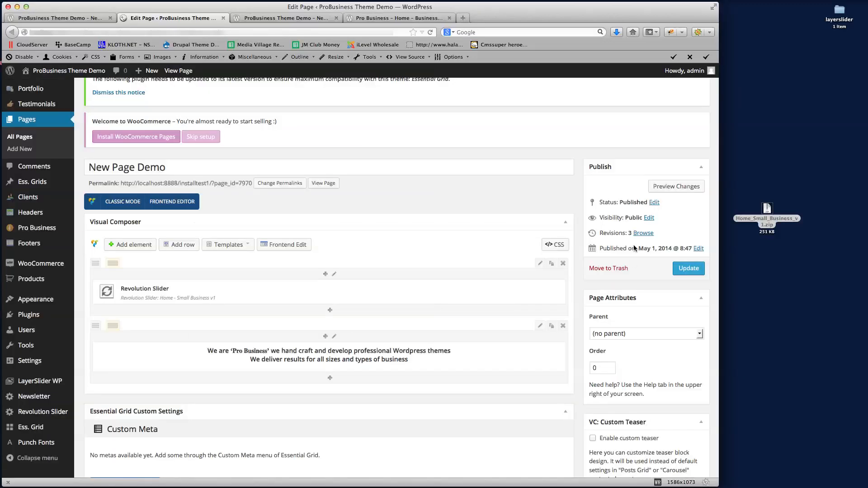
click(675, 187)
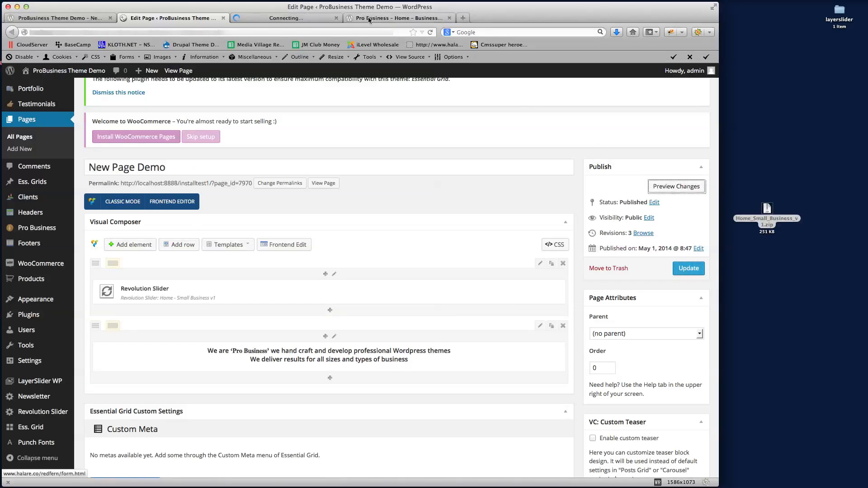
click(290, 19)
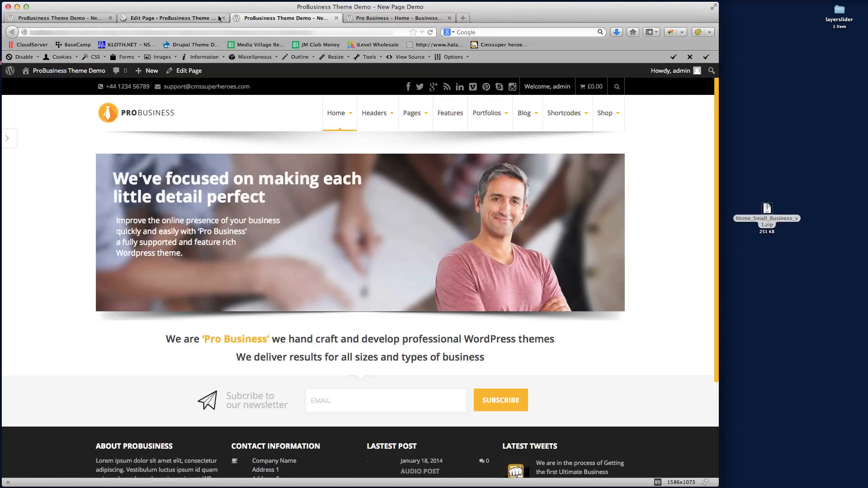
click(188, 18)
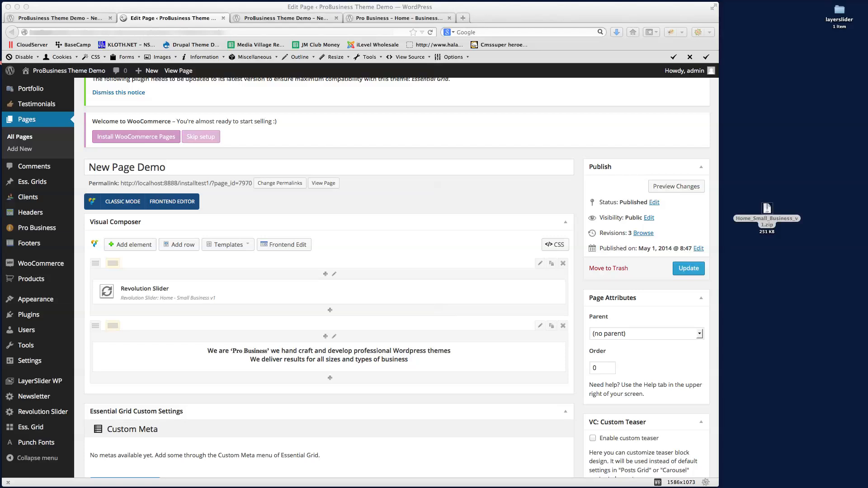
Set the bottom margin to 15, save, and compare the preview with the Business v2 reference
click(347, 158)
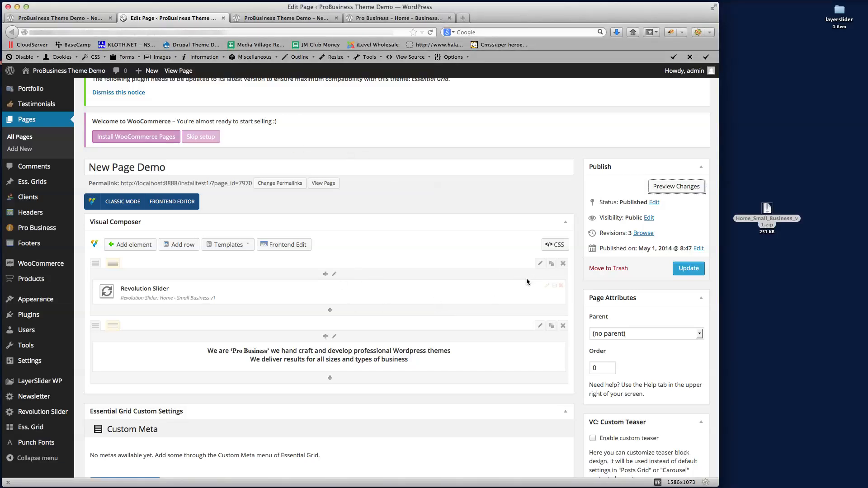
click(540, 263)
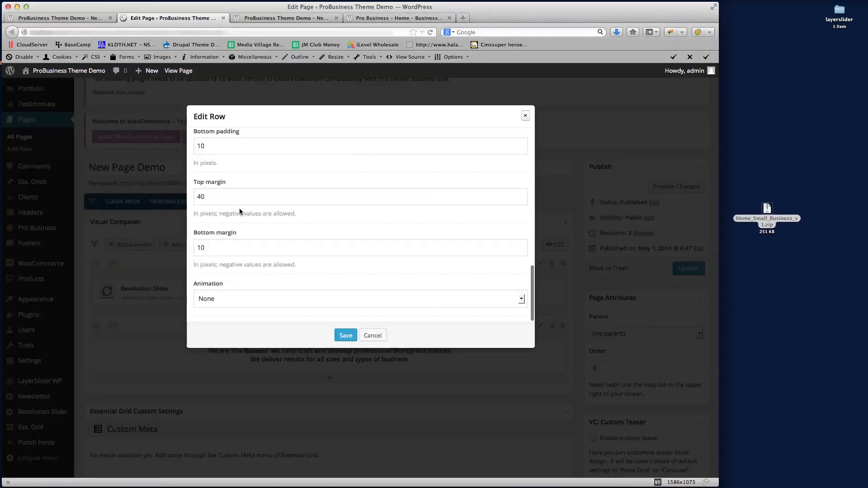
double_click(219, 247)
text(15)
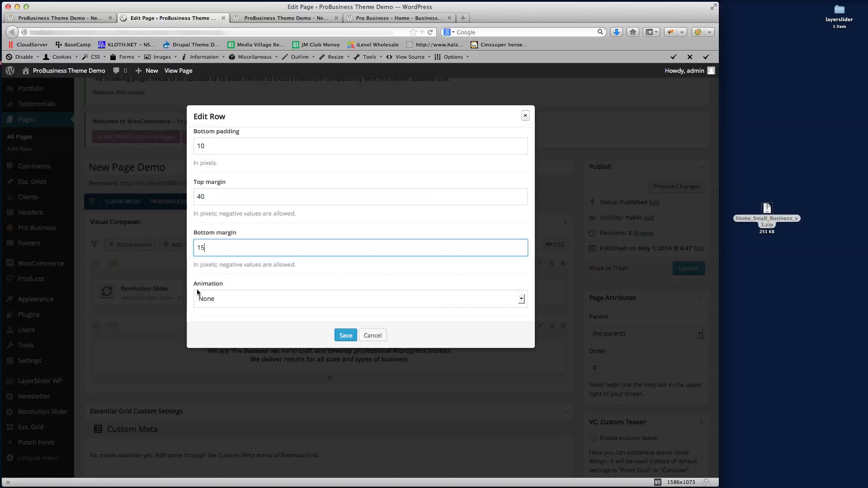
click(345, 335)
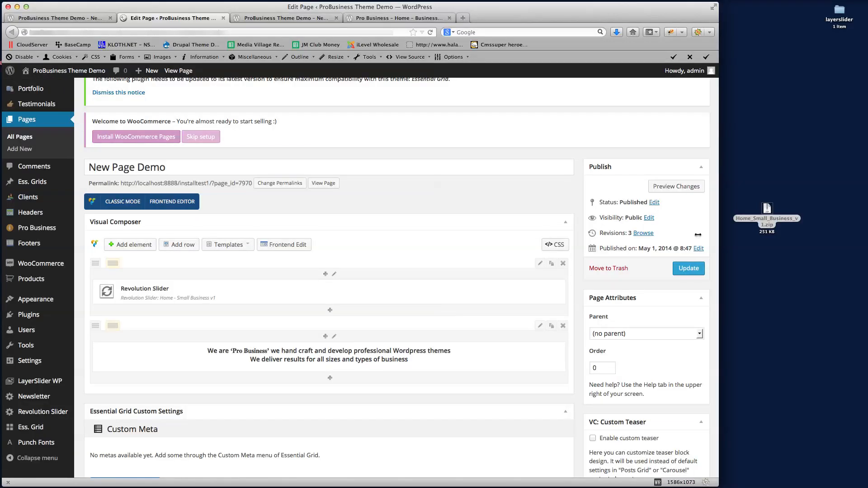
click(676, 186)
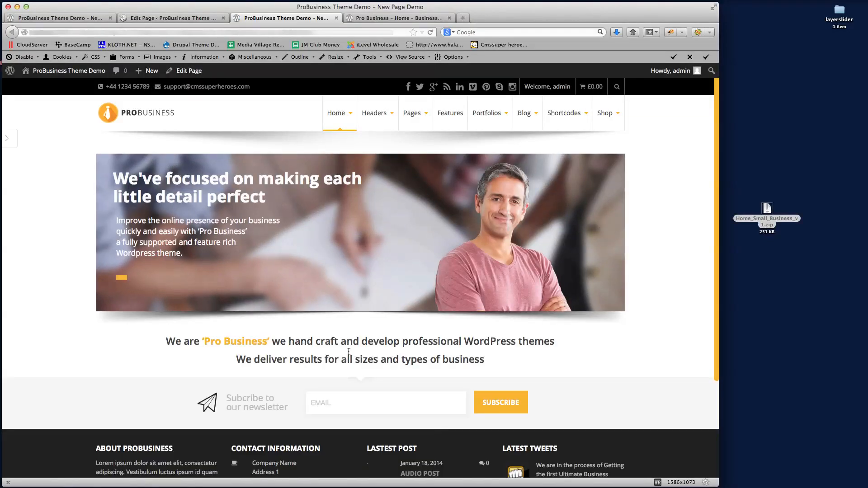
click(384, 18)
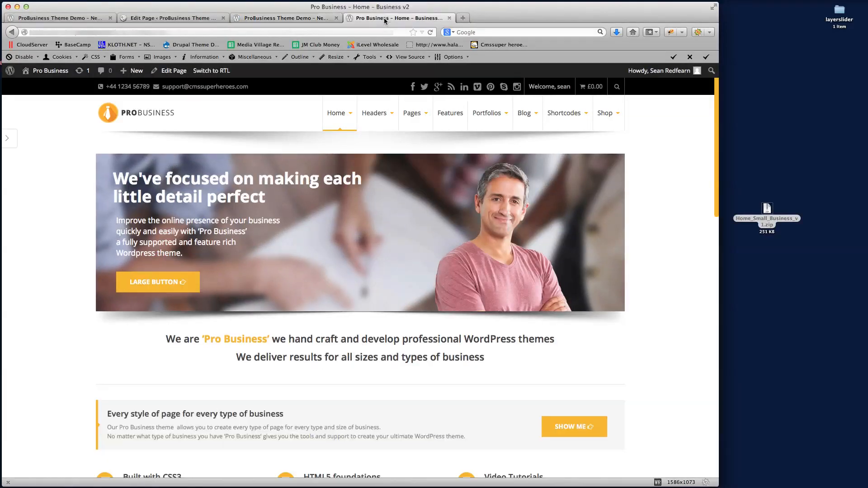
scroll(384, 365, down, 5)
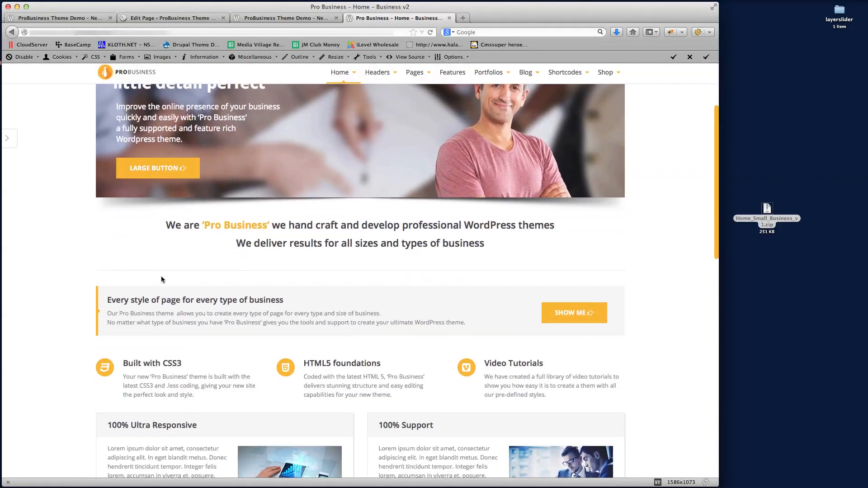
click(286, 21)
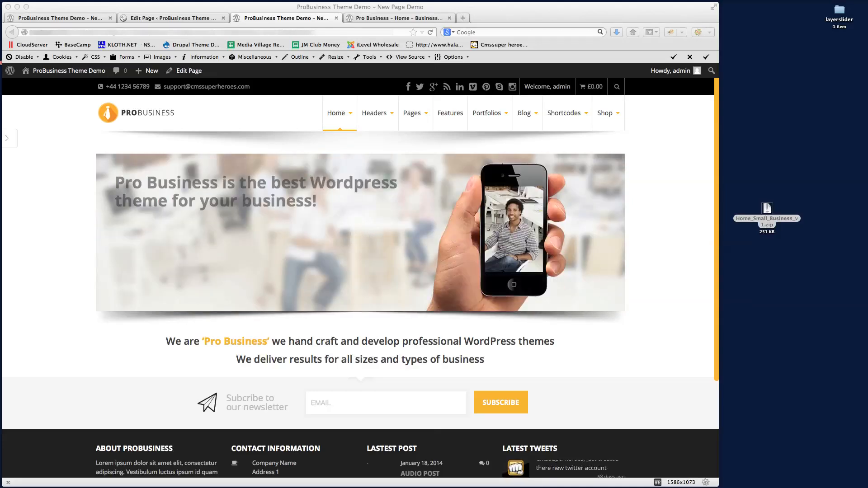
click(183, 18)
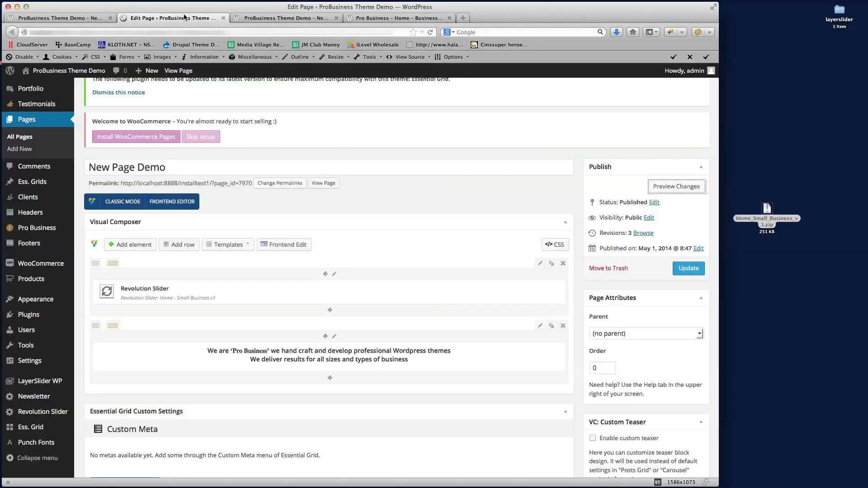
Add a new row below the intro text and insert a Divider into it
click(183, 248)
scroll(434, 362, down, 2)
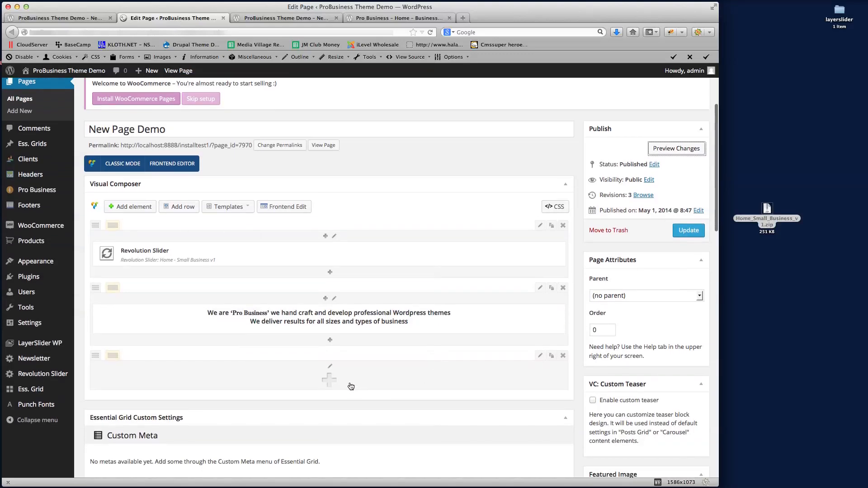
click(327, 382)
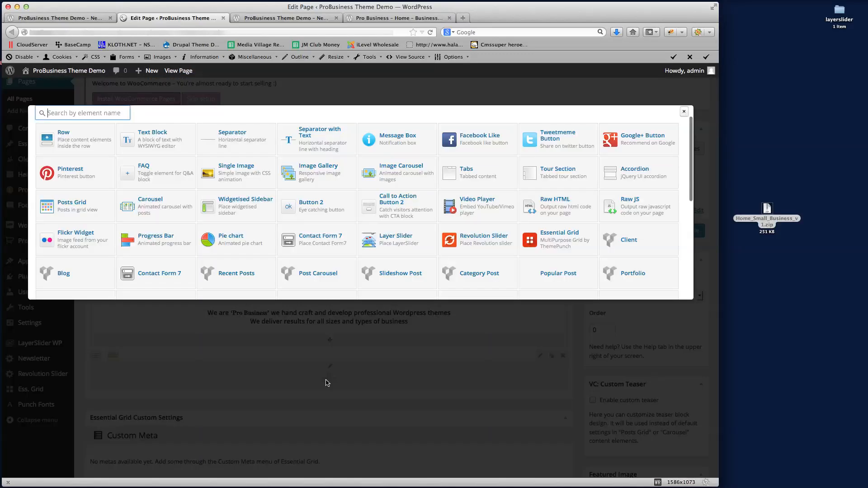
scroll(430, 236, down, 5)
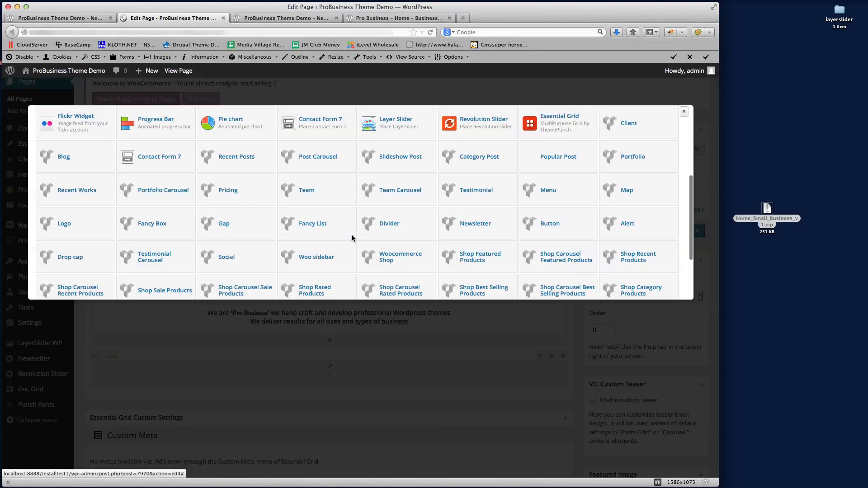
click(394, 225)
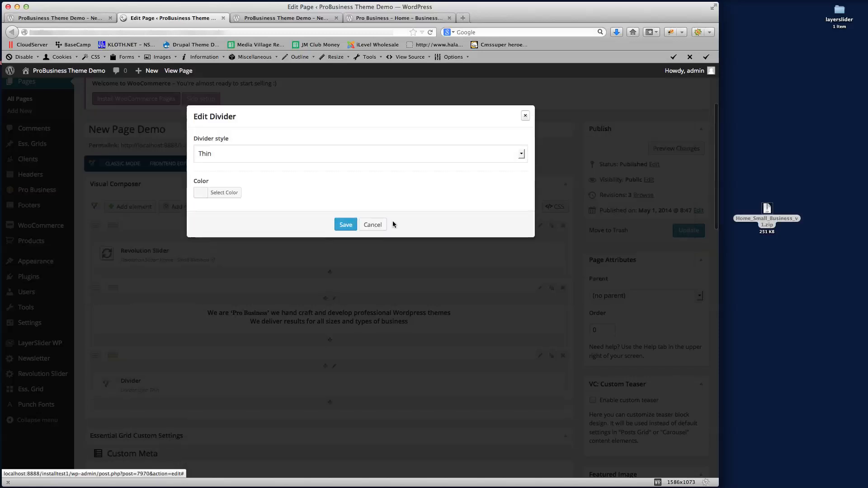
Colour the divider #e9e9e9, save it, and view the page preview
click(228, 193)
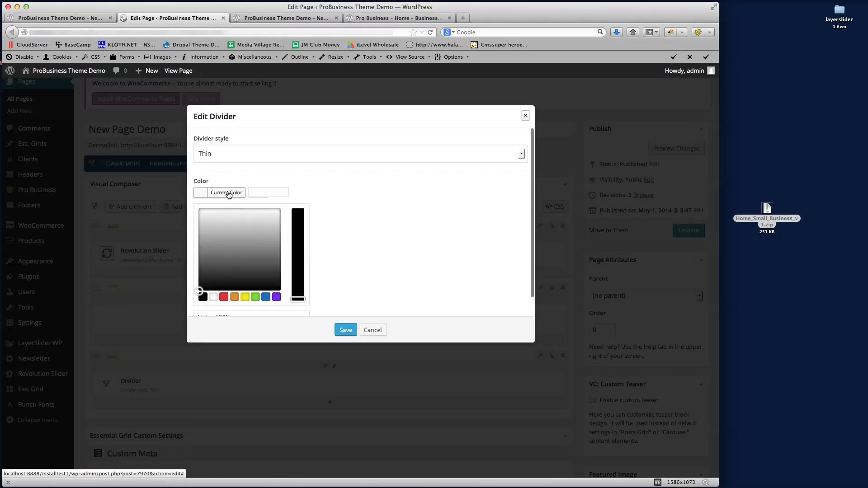
click(260, 192)
text(e9e)
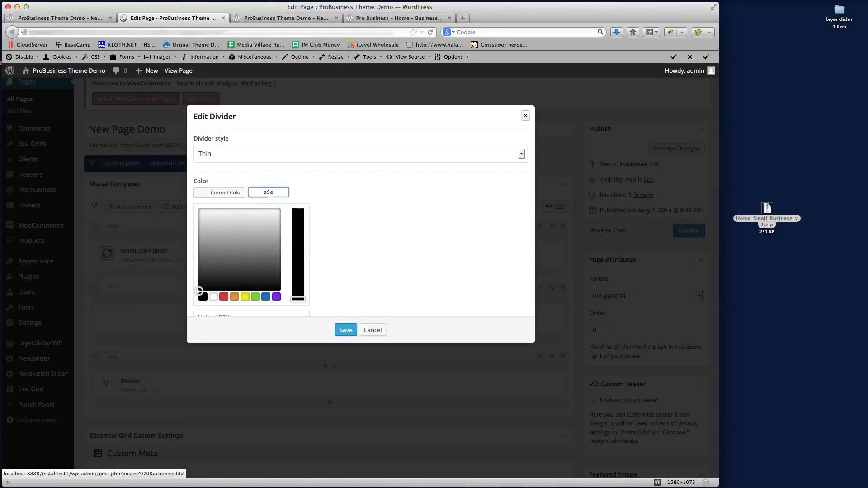
text(9e9)
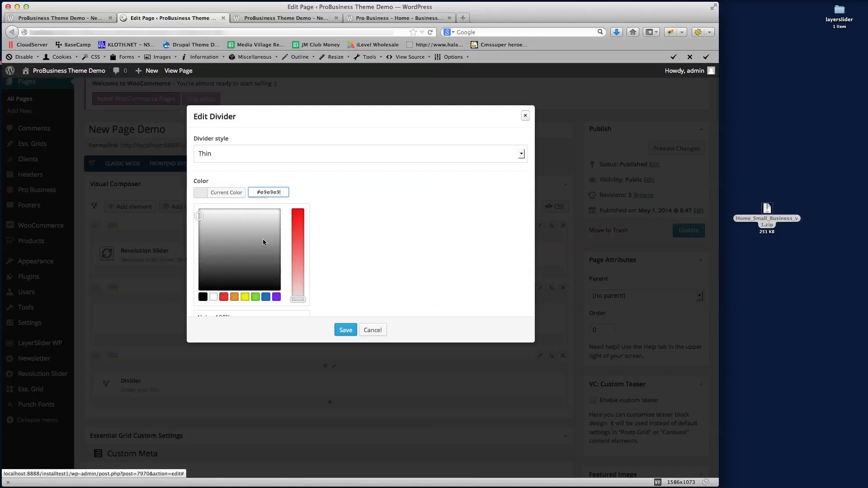
click(344, 329)
scroll(416, 342, down, 4)
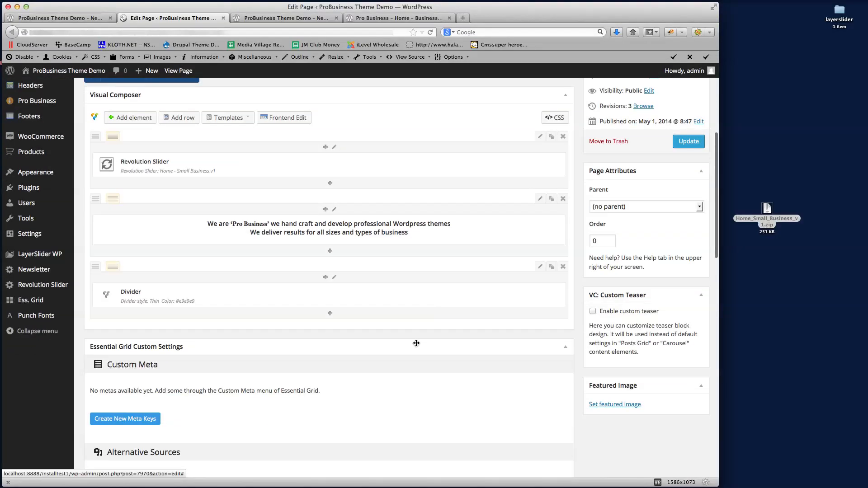
click(312, 18)
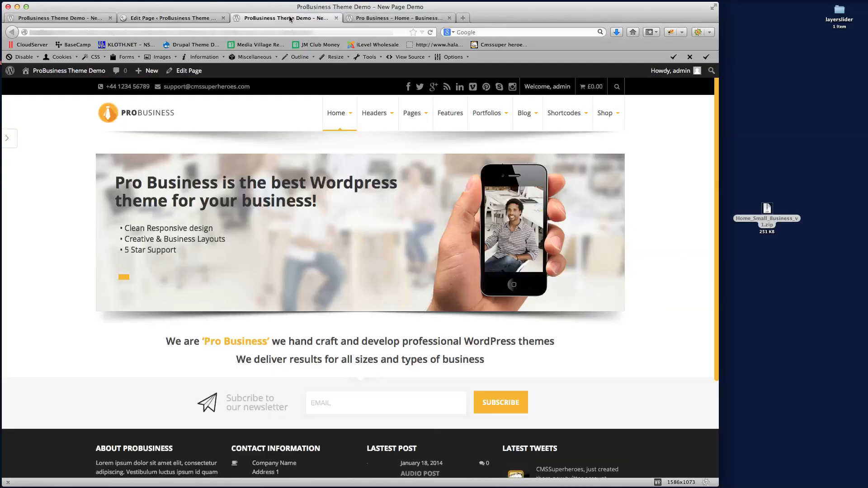
Check the Business v2 reference, then save the page with Update
click(414, 18)
scroll(344, 247, down, 5)
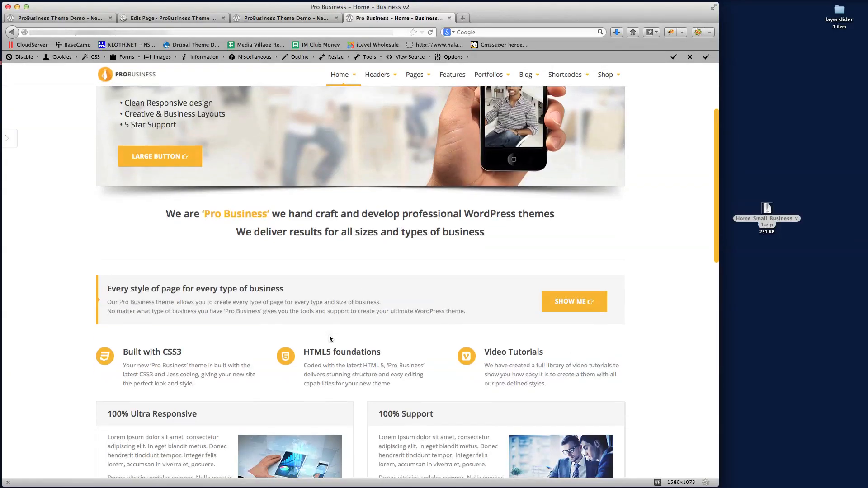
click(273, 17)
click(178, 19)
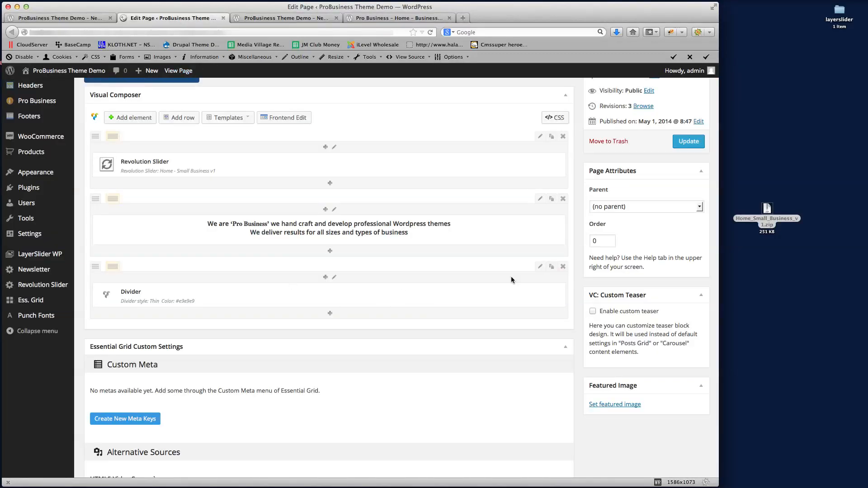
click(688, 142)
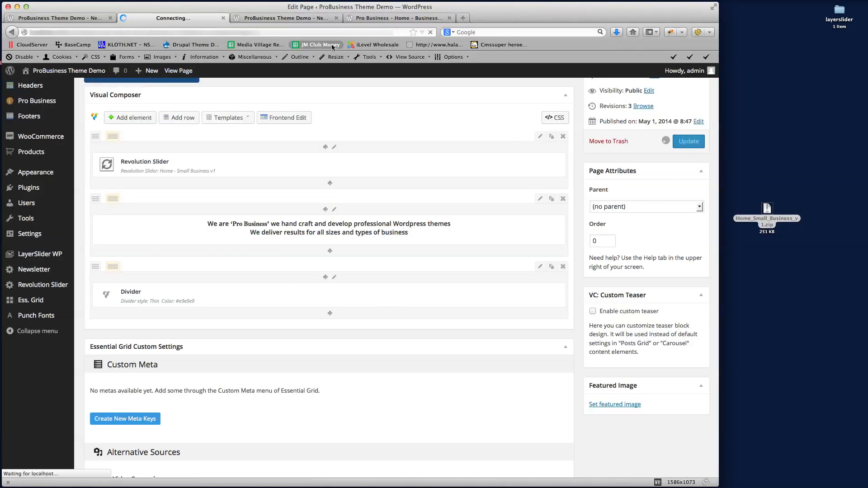
Reload the live New Page Demo and close its duplicate tab
click(66, 18)
click(170, 35)
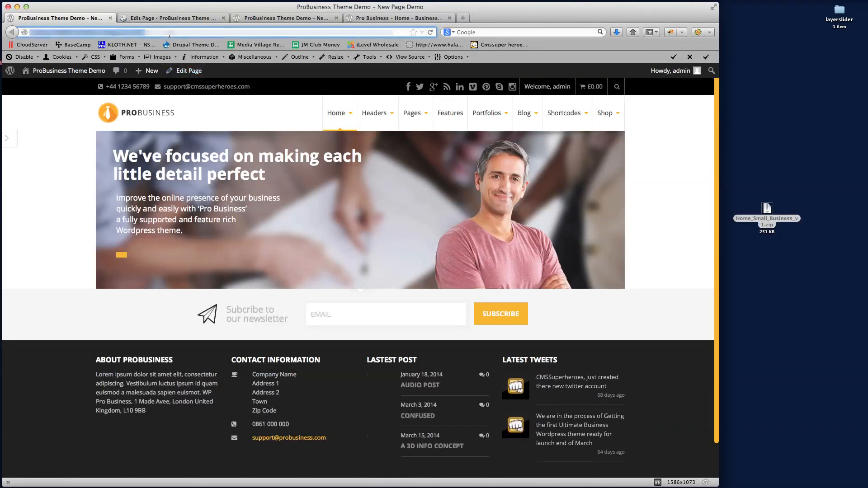
key(Return)
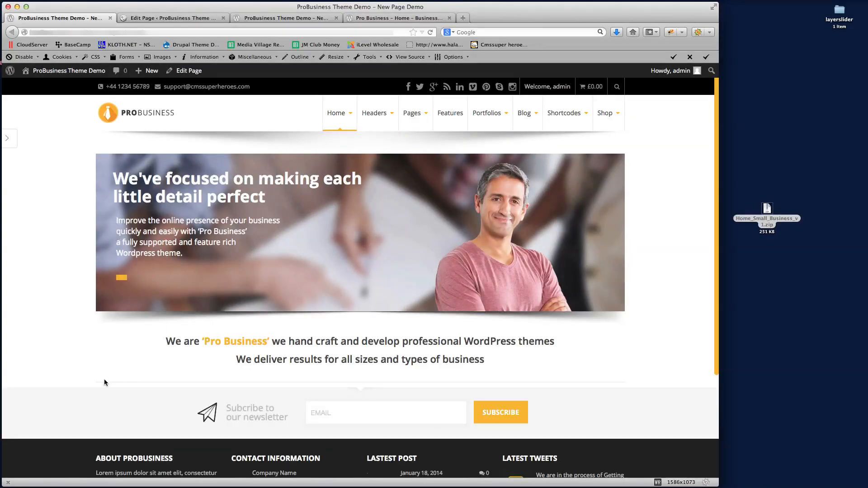
click(282, 18)
click(336, 18)
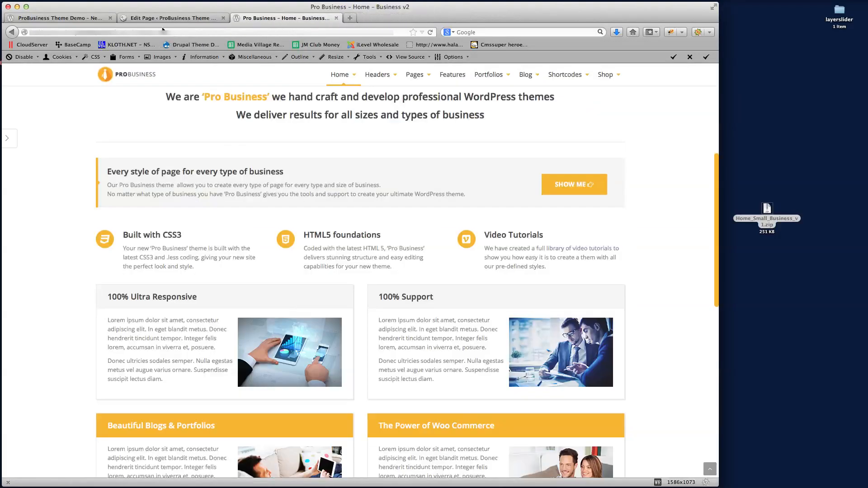
click(169, 18)
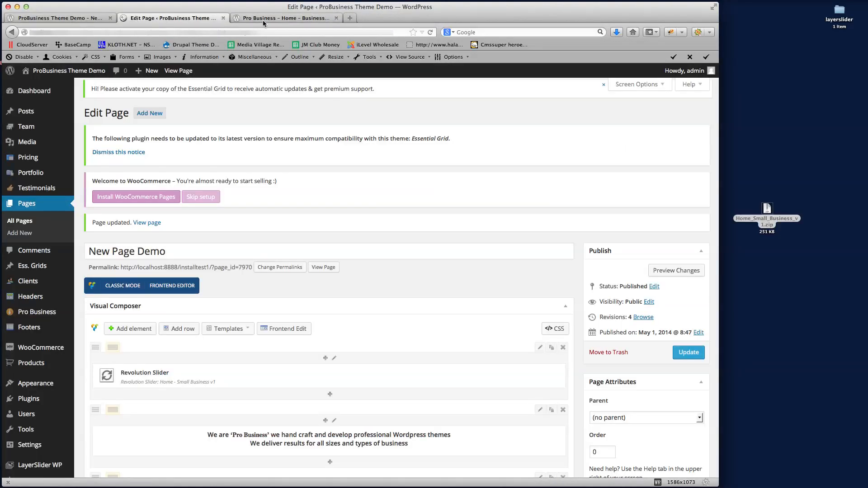
Compare the live page with the Business v2 reference home page, then return to the editor
click(298, 19)
scroll(407, 248, up, 3)
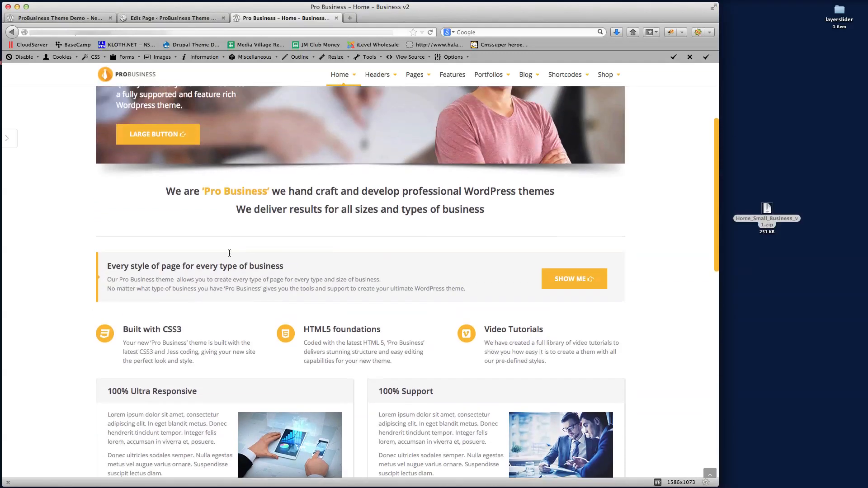
click(62, 19)
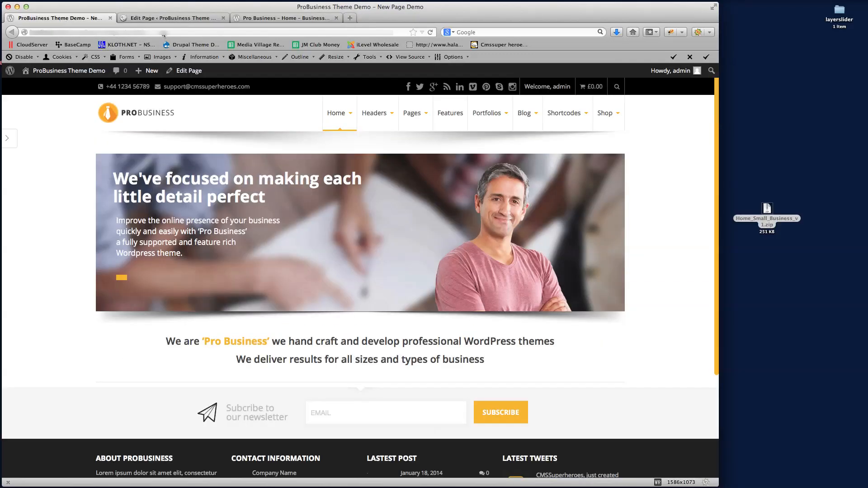
click(289, 19)
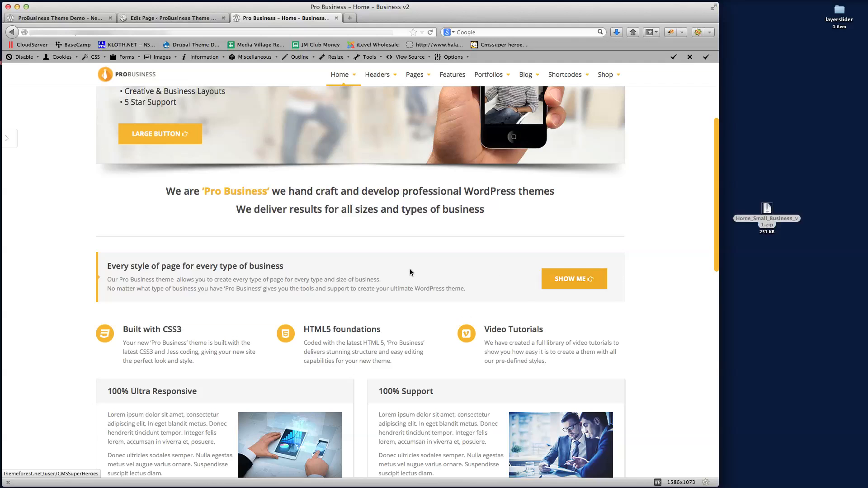
click(174, 19)
scroll(410, 315, down, 2)
scroll(410, 315, down, 5)
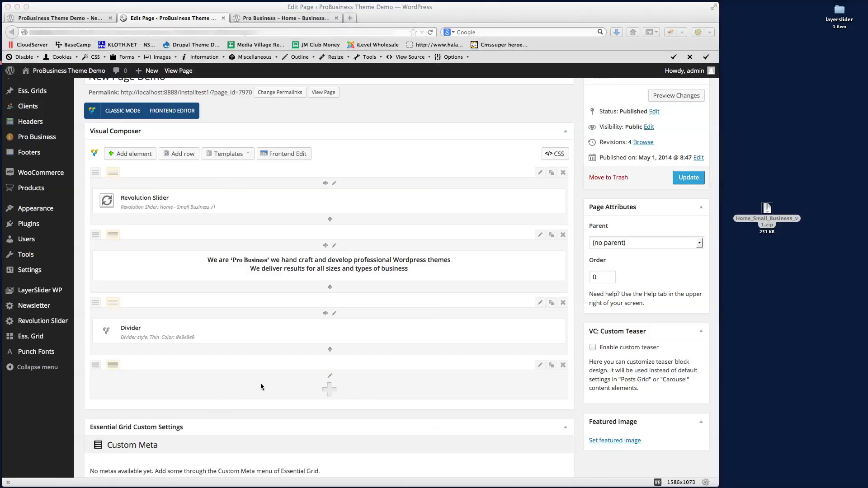
Add a new empty row below the Divider
scroll(261, 383, down, 2)
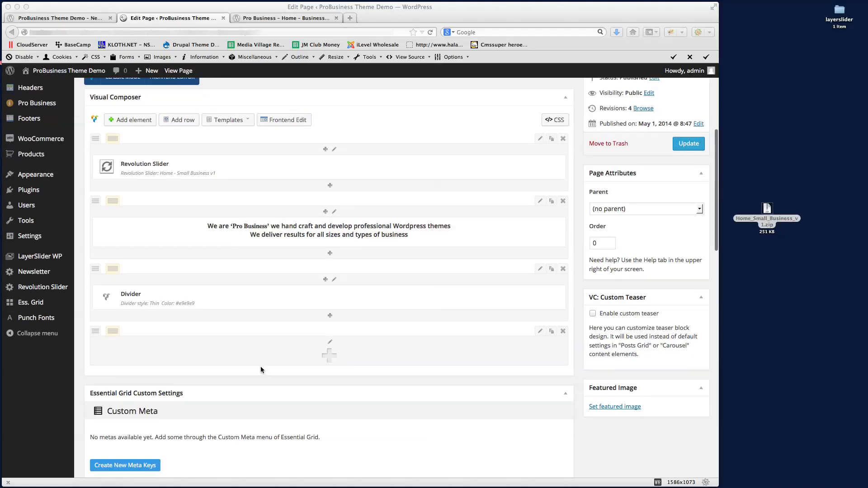
click(330, 355)
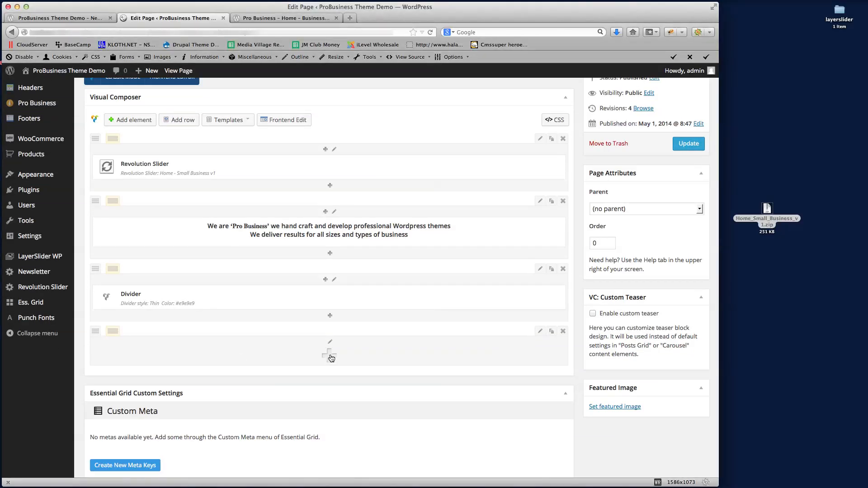
click(331, 357)
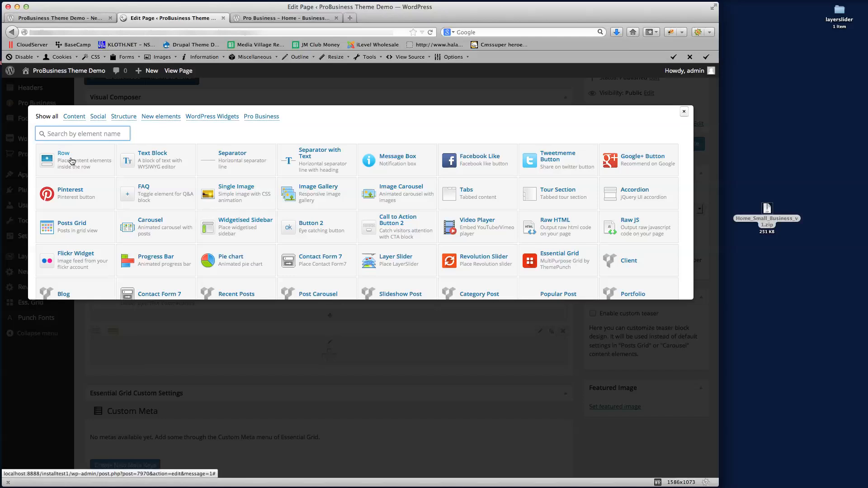
click(72, 159)
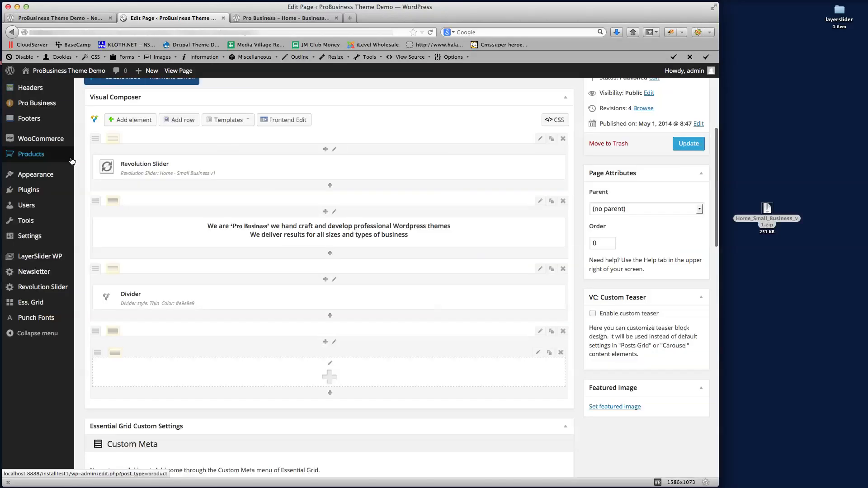
scroll(423, 352, down, 1)
scroll(423, 352, down, 2)
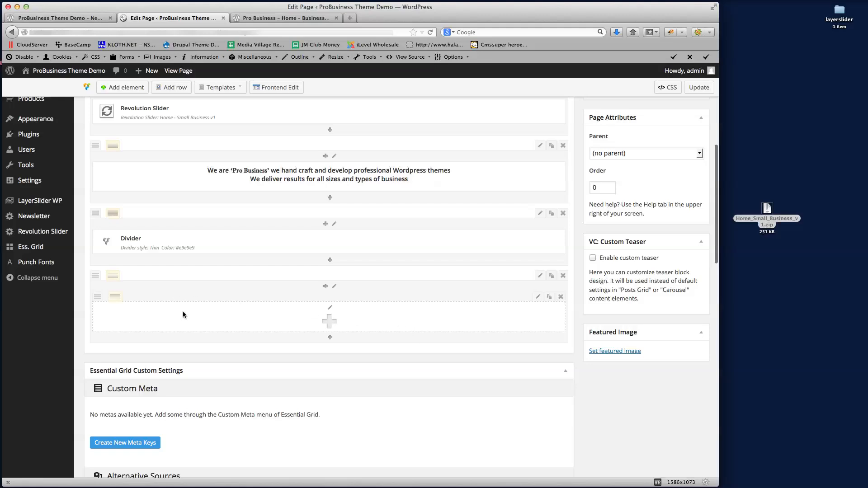
Split the row into wide and narrow columns and start adding an element to the wide one
mouse_move(116, 300)
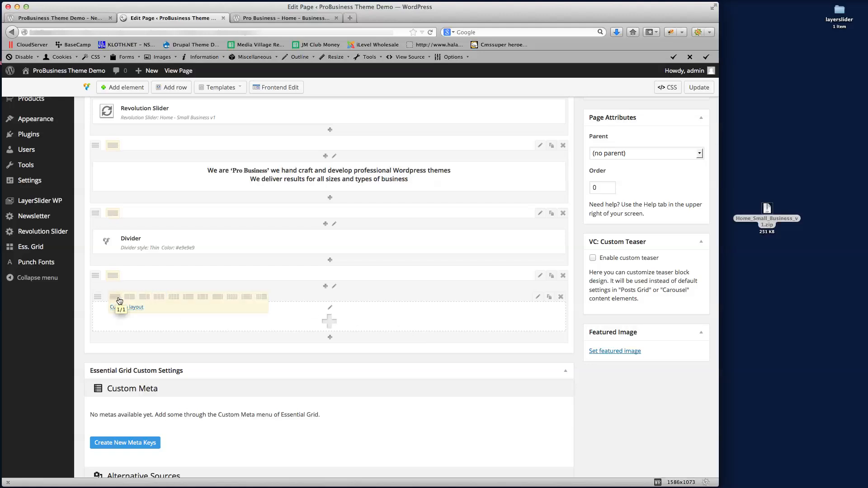
click(218, 298)
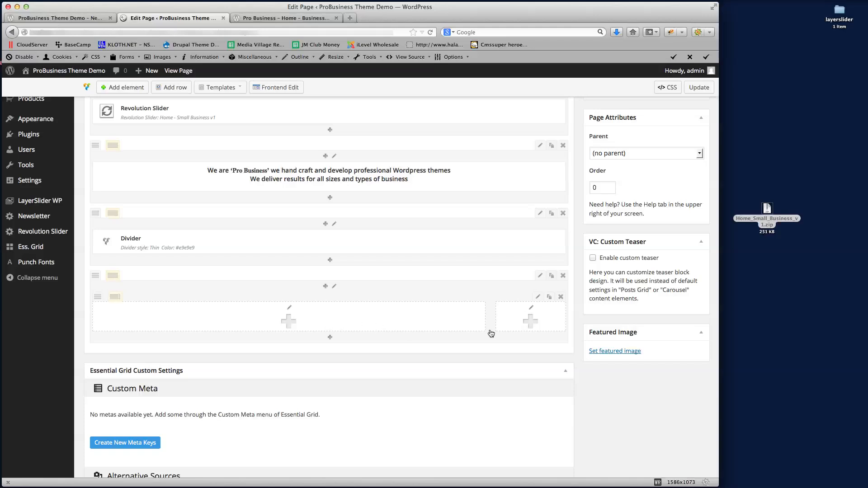
scroll(310, 325, down, 1)
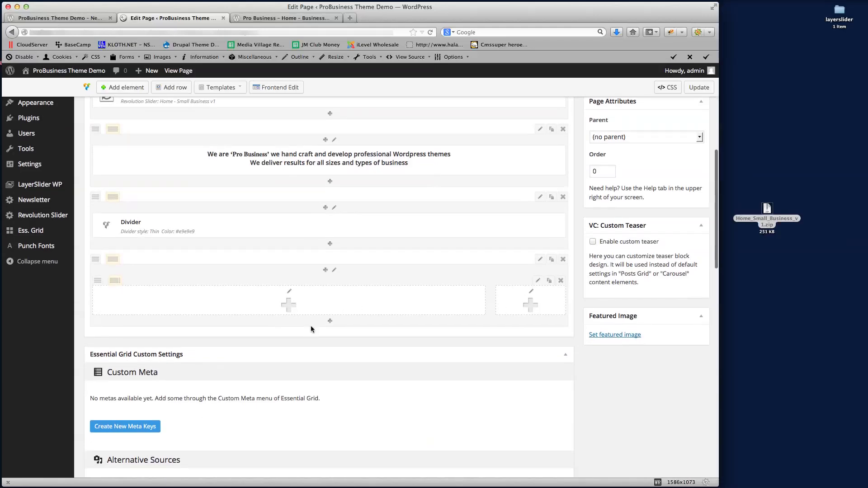
click(288, 305)
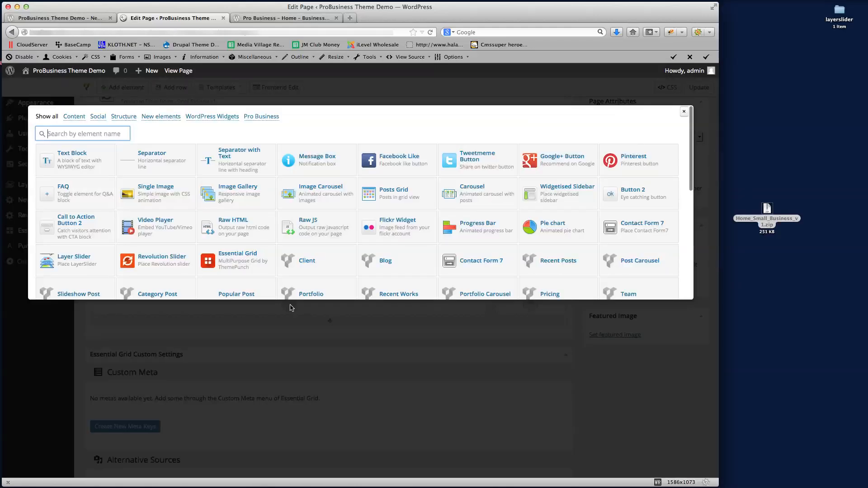
Add a wide-column text block, replacing its placeholder with the pasted 'Every style of page for every type of business' copy
click(71, 168)
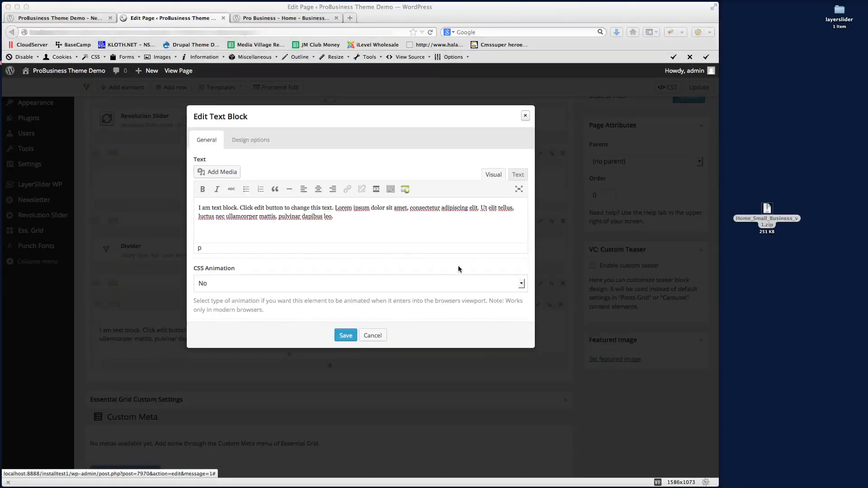
click(446, 236)
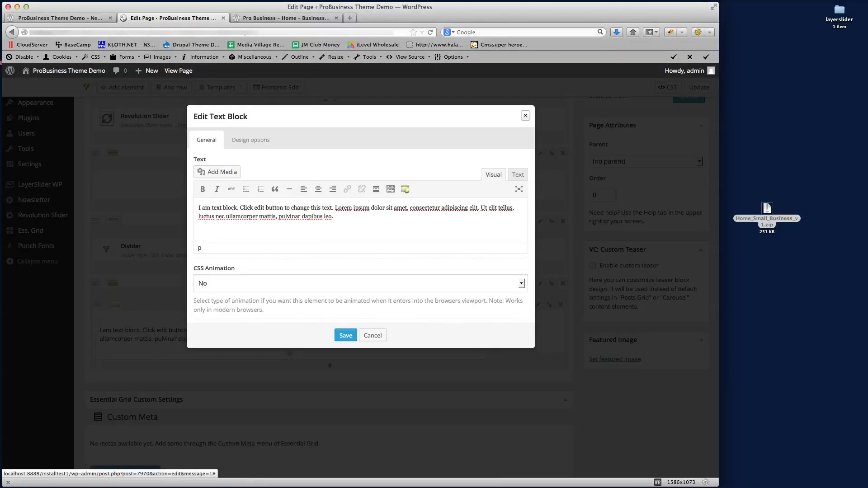
key(super+Tab)
click(362, 223)
key(ctrl+a)
text(Every style of page for every type of business  Our Pro Business theme  allows you to create every type of page for every type and size of business. No matter what type of business you have ‘Pro Business’ gives you the tools and support to create your ultimate Wordpress theme.)
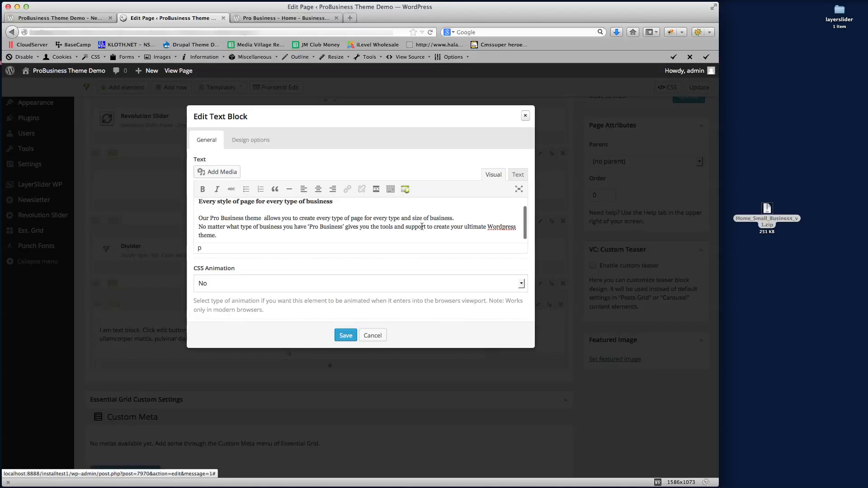
click(345, 335)
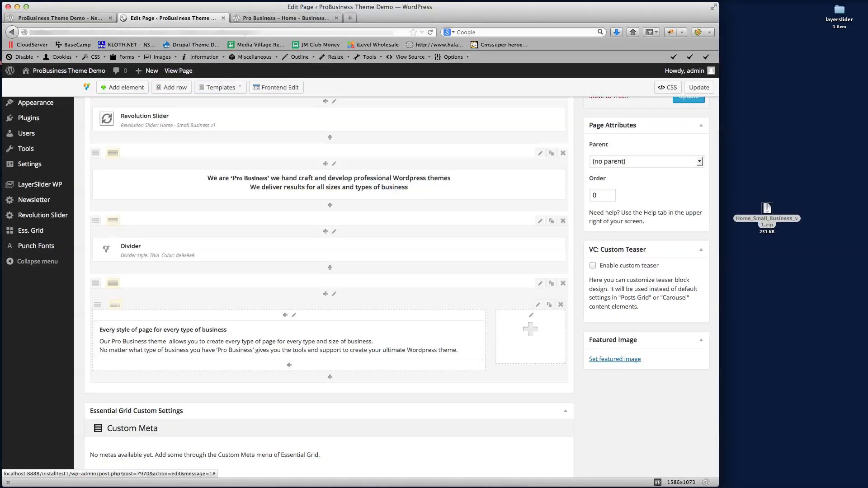
Search the element list for Button and insert a Button element into the narrow column
key(super+Tab)
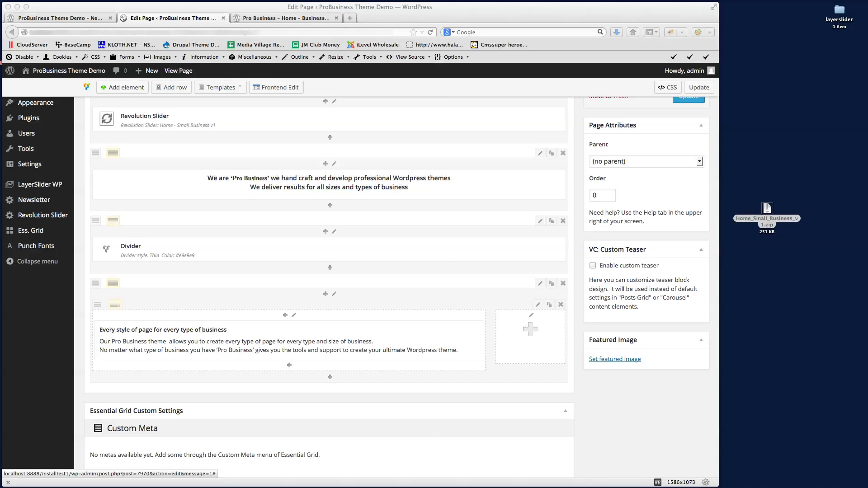
click(532, 350)
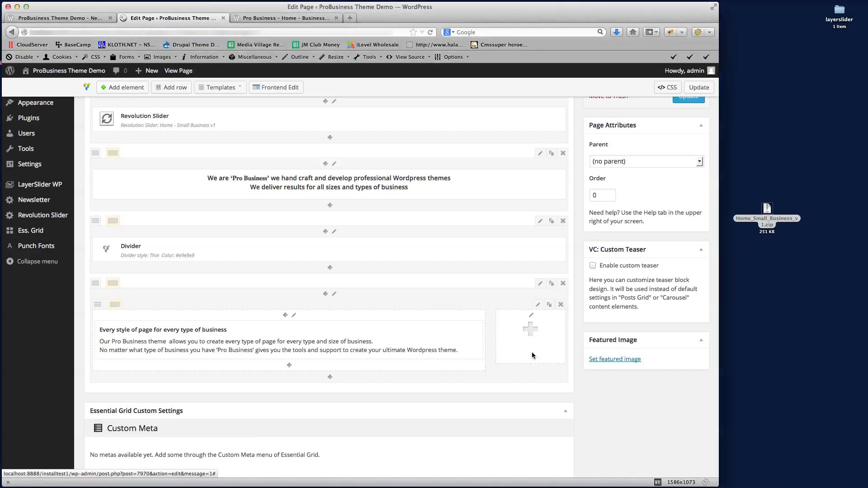
scroll(531, 323, down, 1)
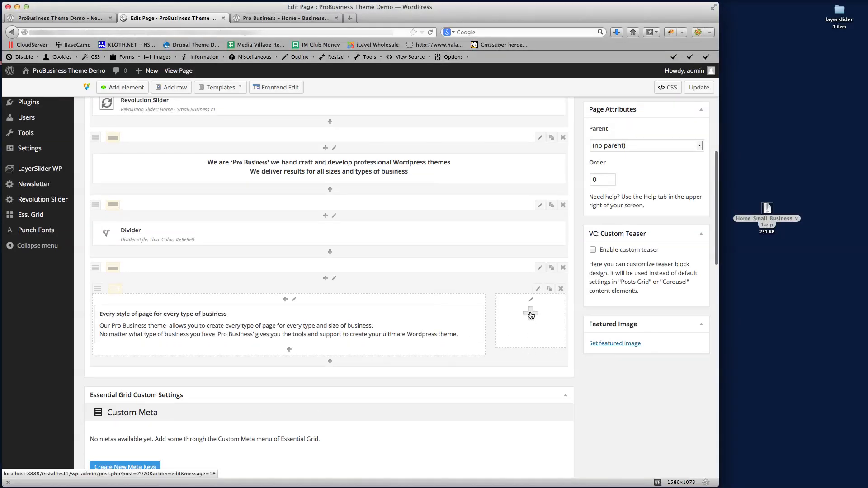
click(531, 314)
scroll(572, 238, down, 3)
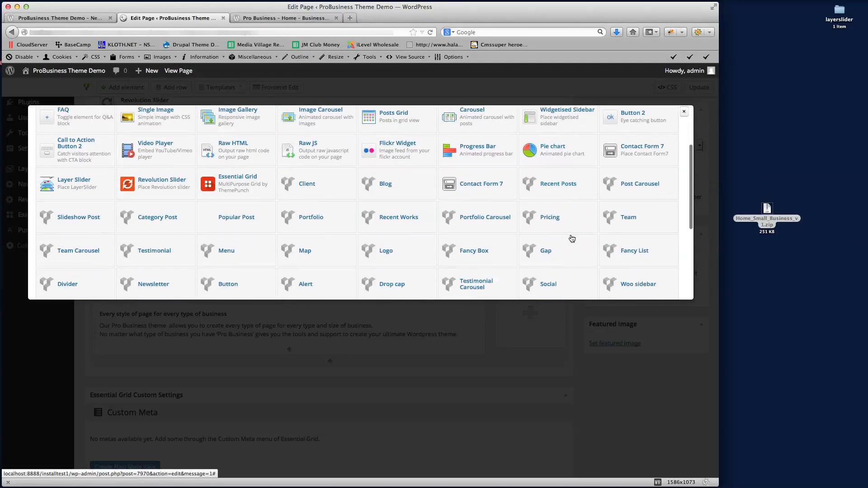
key(super+f)
text(Rev)
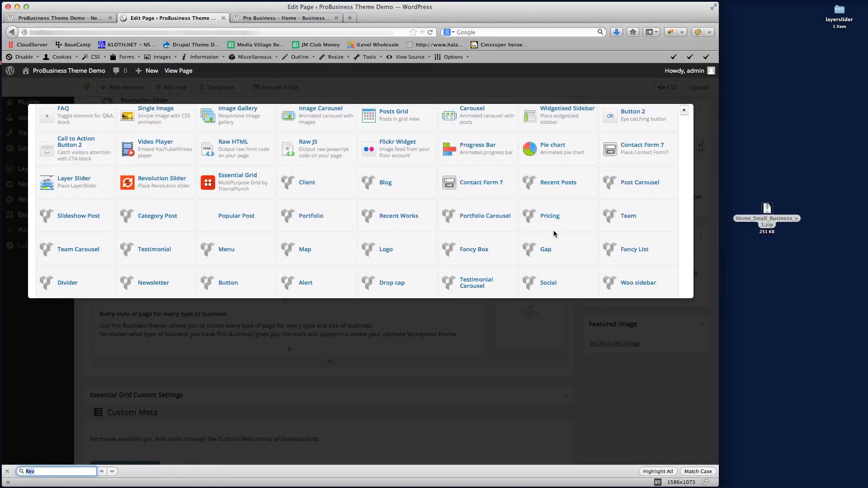
key(BackSpace)
key(BackSpace)
key(BackSpace)
text(Button)
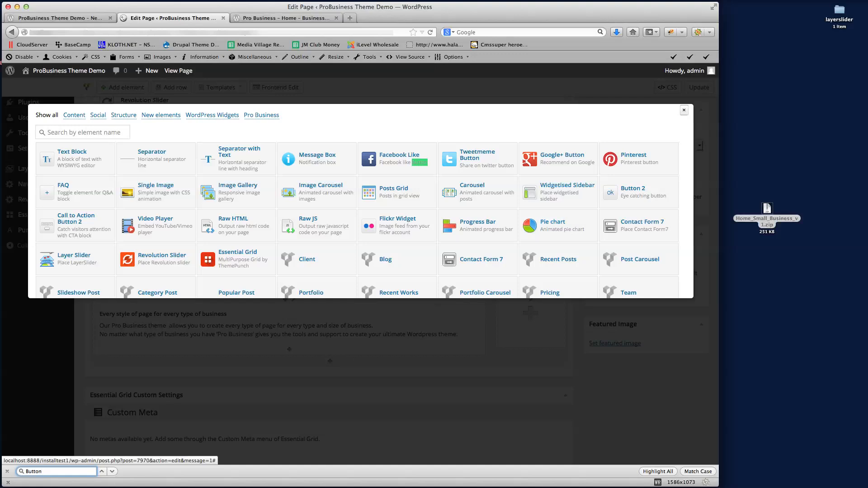
click(101, 471)
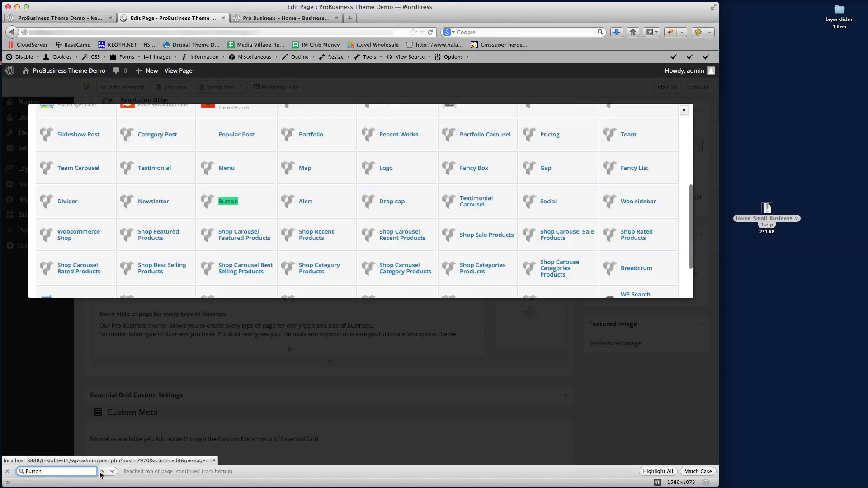
click(226, 203)
Select the Font Awesome web address from the icon hint and view the reference SHOW ME button
click(246, 151)
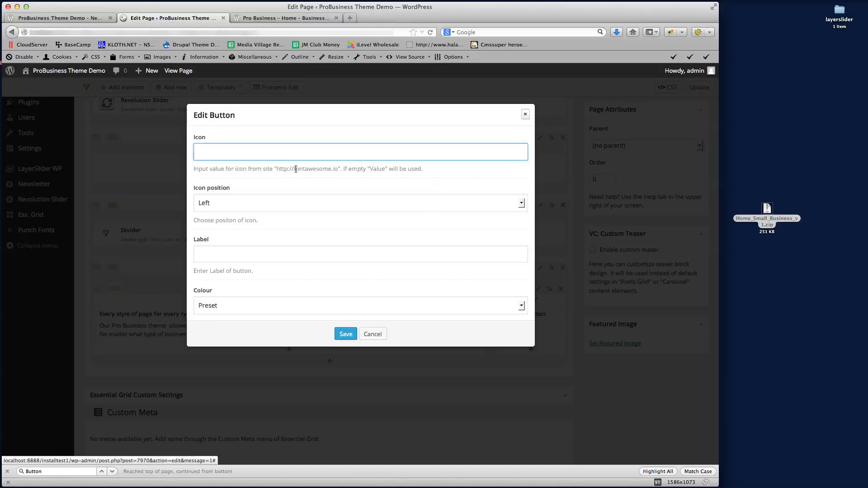
click(282, 169)
drag(277, 170, 335, 170)
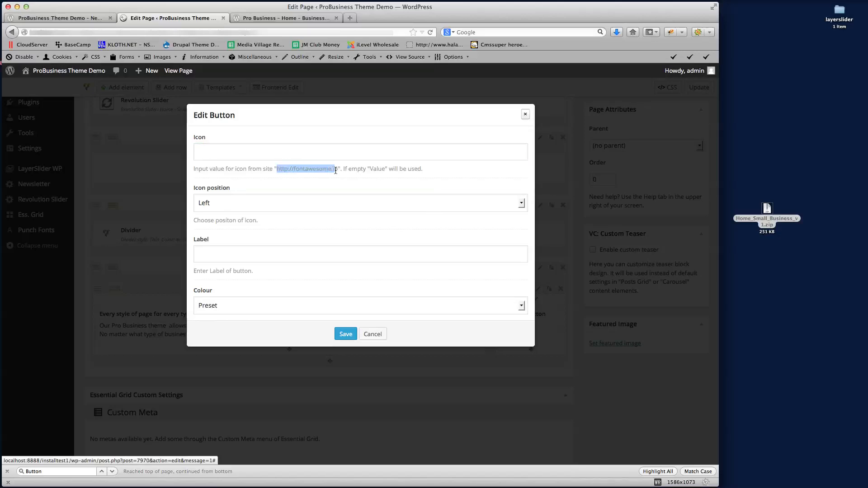
click(276, 19)
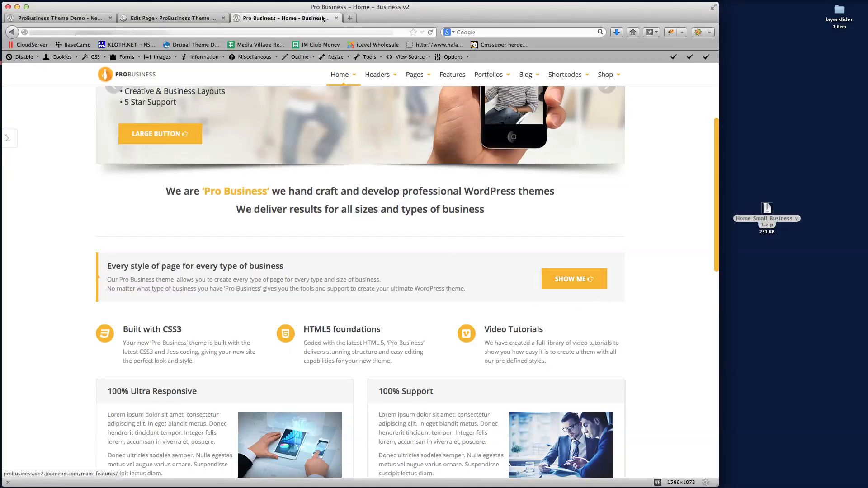
Load the Font Awesome website fontawesome.io in a new browser tab
click(350, 18)
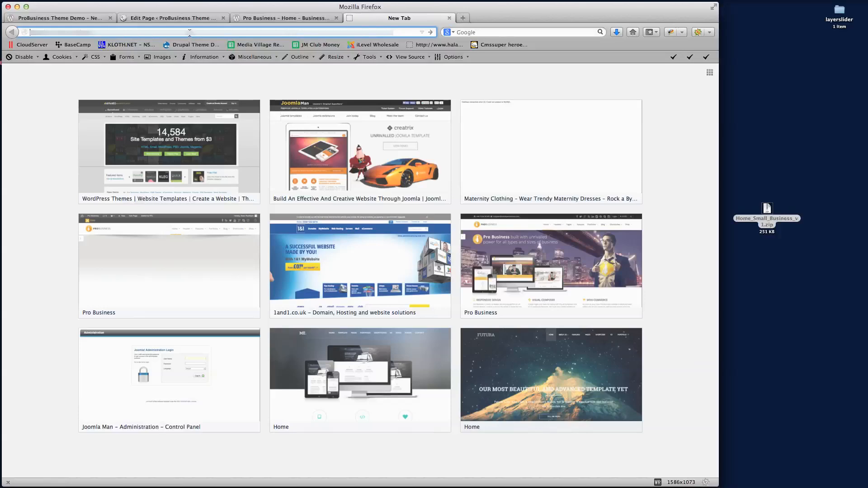
key(super+v)
key(Return)
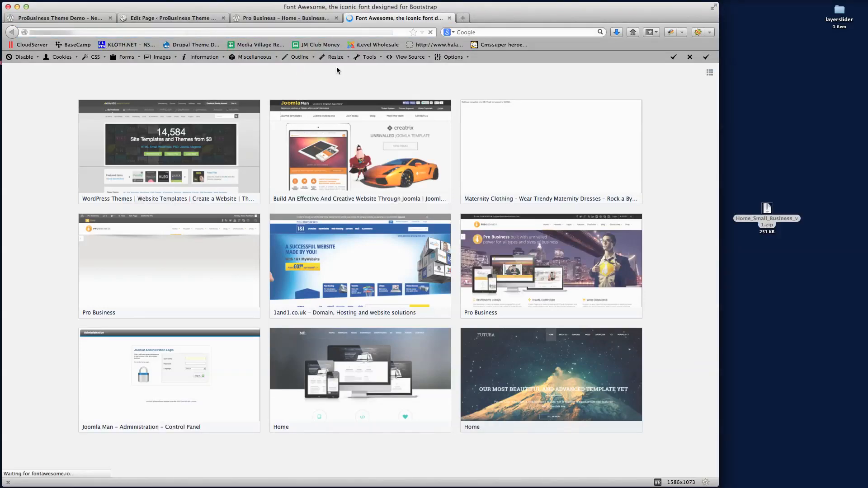
scroll(449, 264, down, 6)
scroll(449, 268, up, 8)
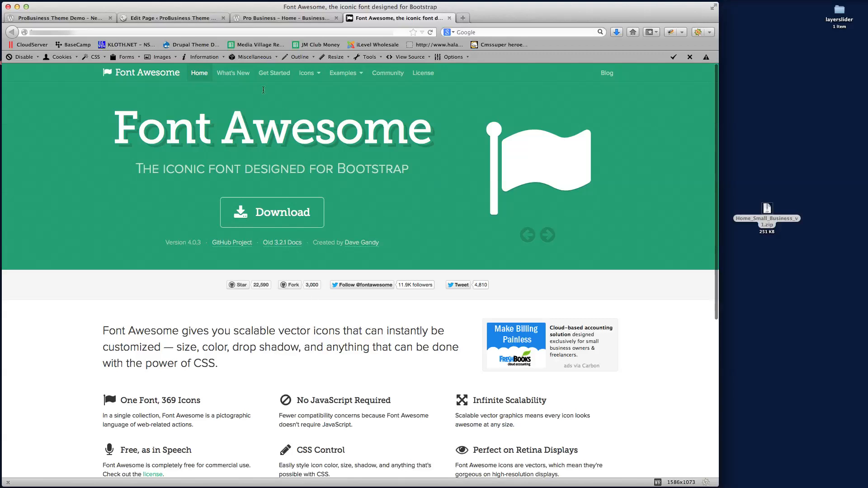
Open the fa-bullhorn icon page from the icon list and select its class name
click(305, 72)
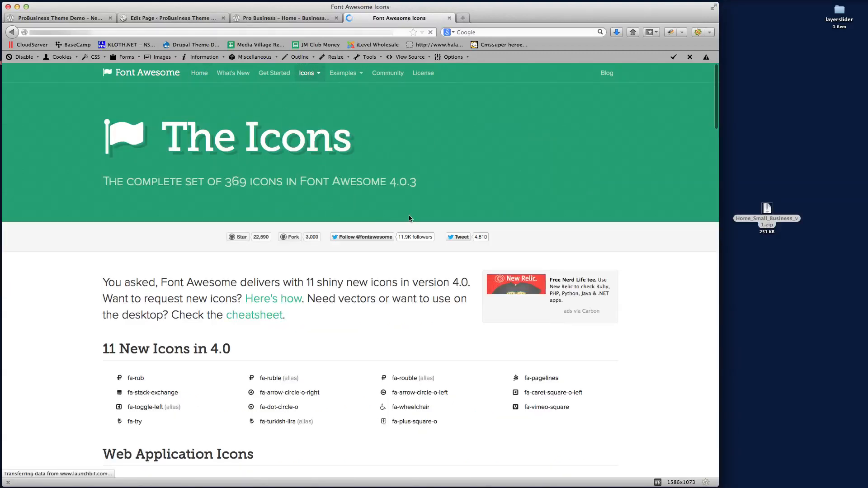
scroll(409, 218, down, 11)
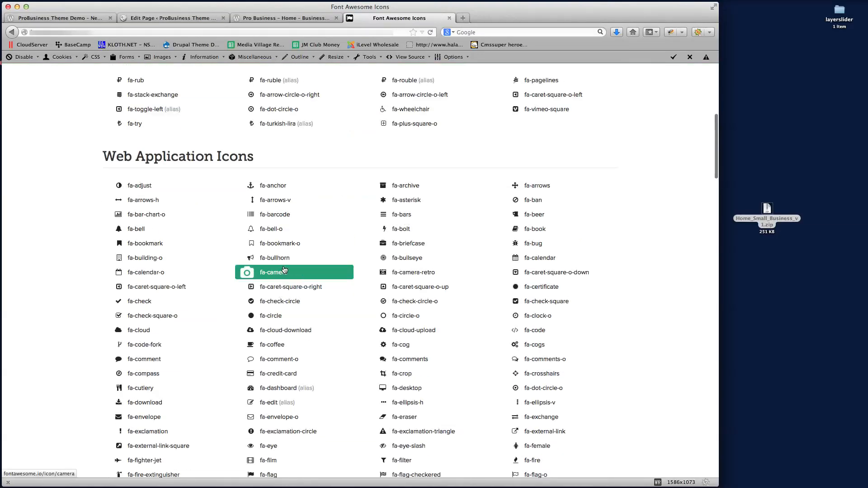
click(275, 262)
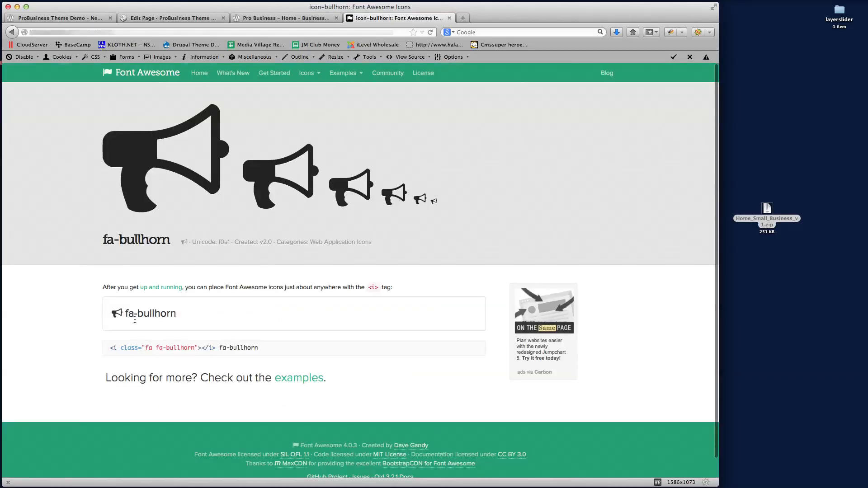
drag(126, 313, 203, 310)
key(super+c)
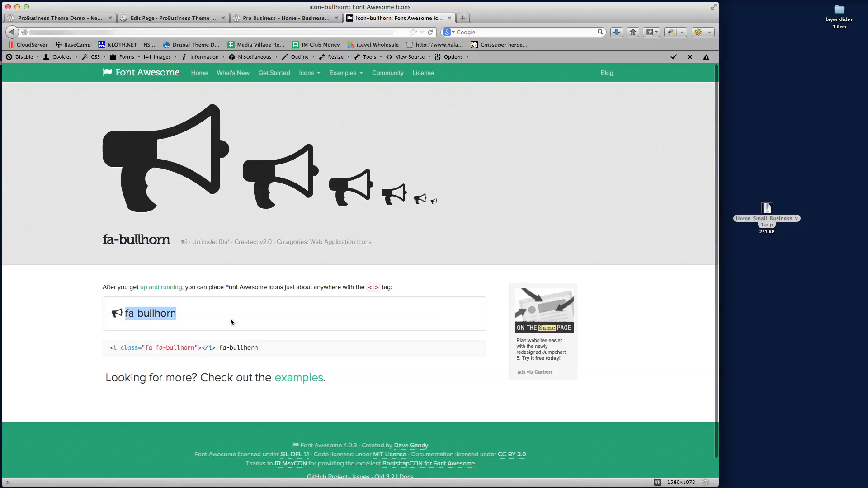
click(282, 18)
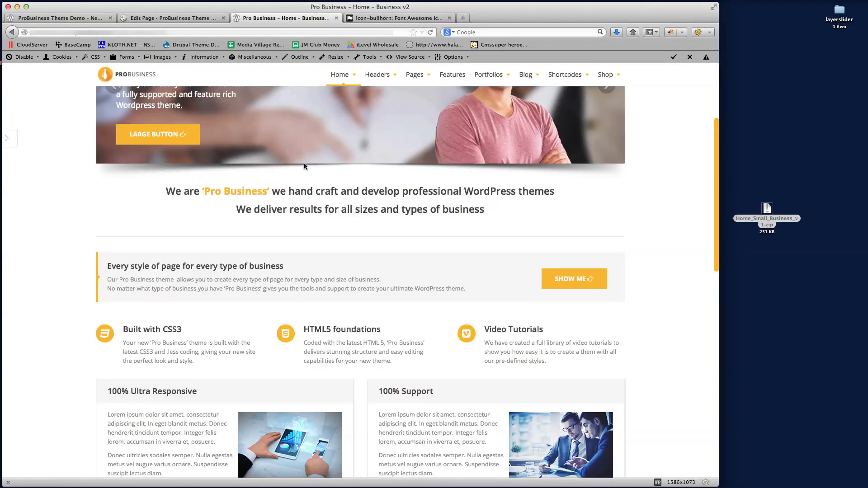
click(181, 18)
Set the button icon to 'fa fa-bullhorn' positioned to the right of the label
click(210, 158)
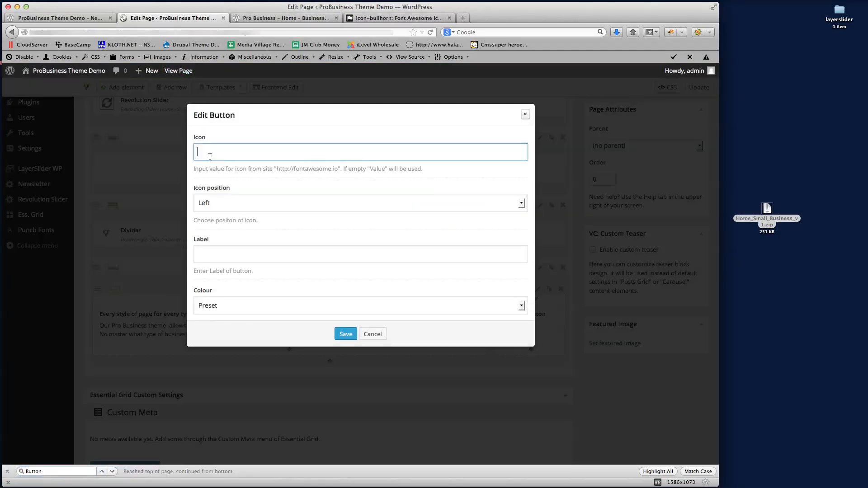
text(fa)
key(super+v)
click(256, 207)
click(252, 225)
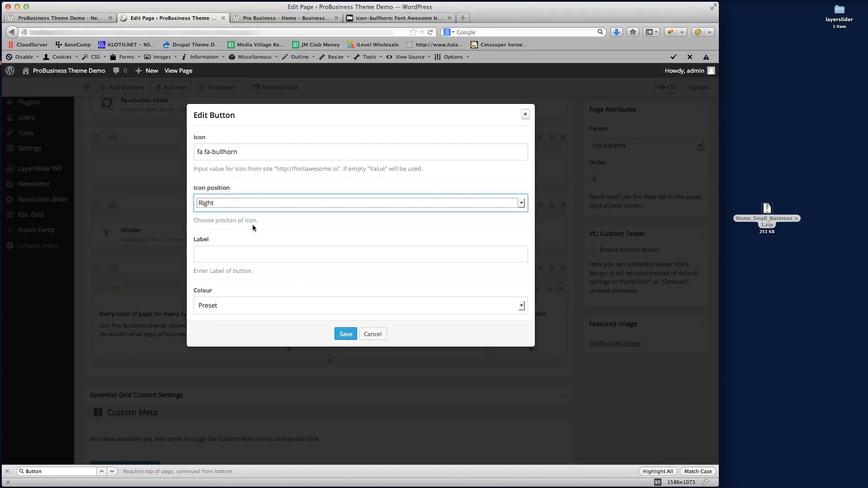
scroll(261, 233, down, 3)
Enter the button label 'Show Me' and keep the Standard button type
click(230, 193)
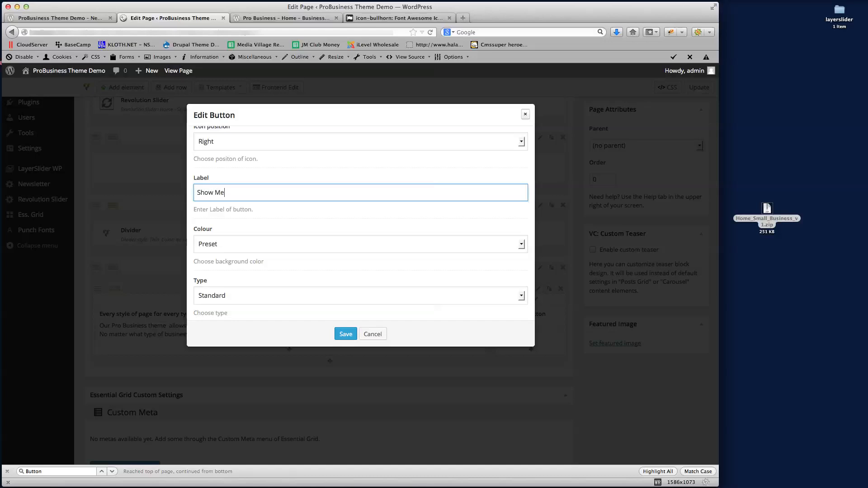
scroll(286, 217, down, 3)
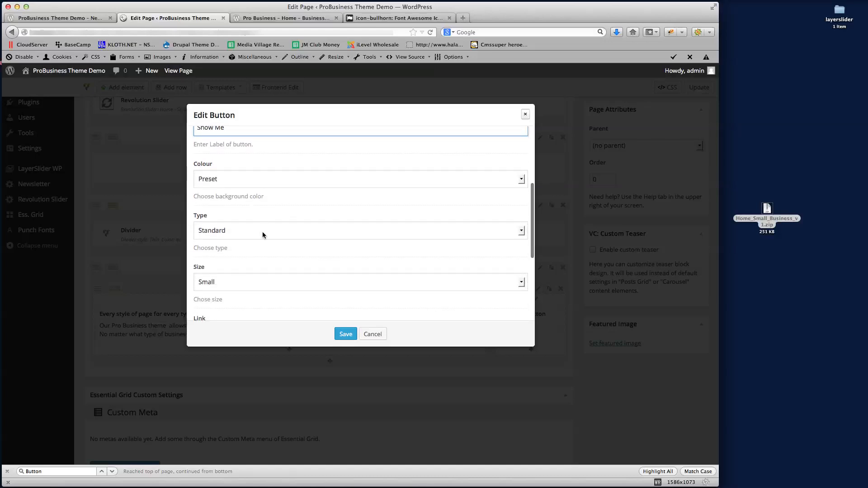
click(251, 231)
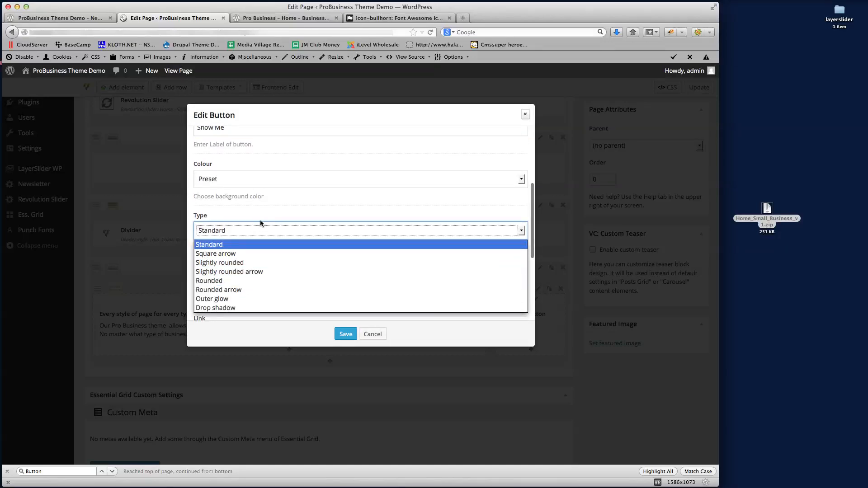
click(265, 220)
click(265, 223)
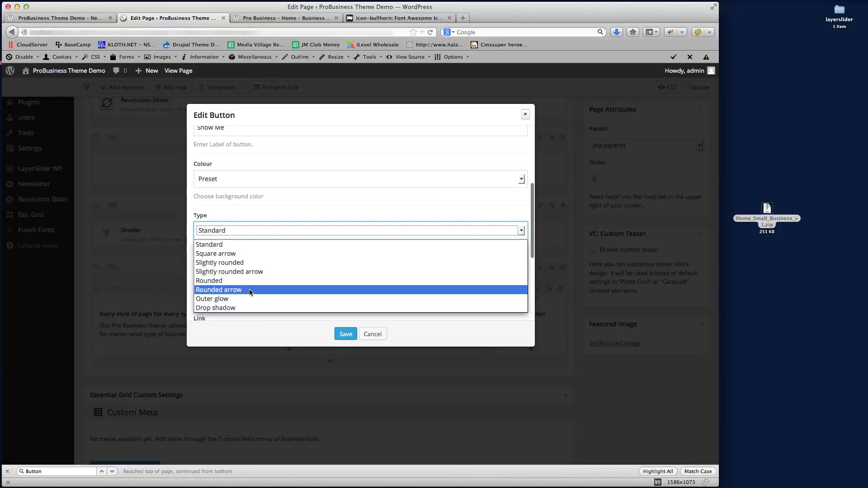
click(256, 213)
scroll(284, 235, down, 2)
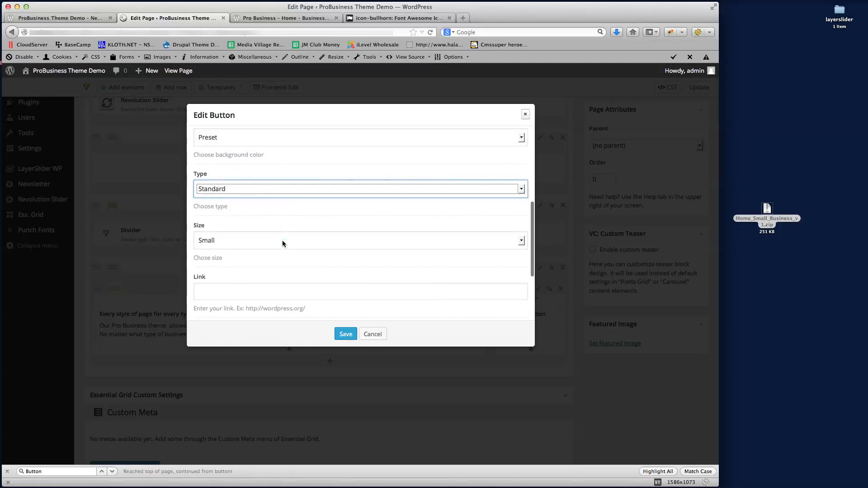
Make the button Large, link it to '#' in the same window, and save it
click(239, 240)
click(232, 272)
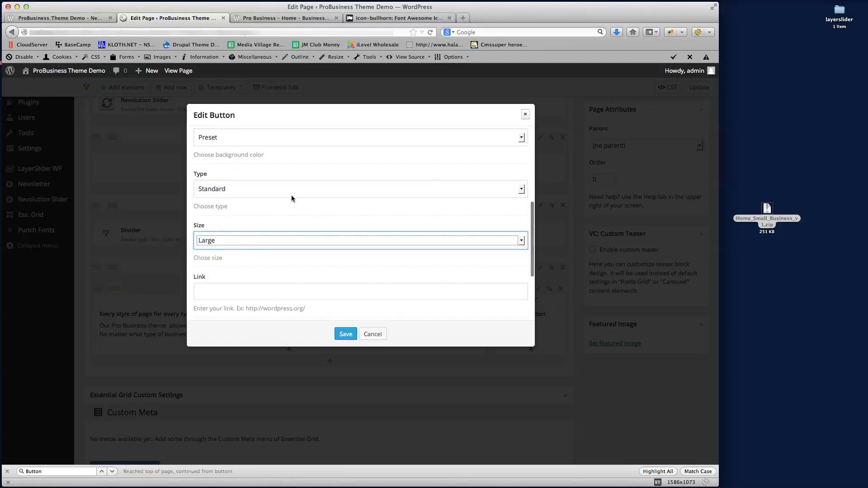
scroll(291, 196, down, 2)
click(231, 223)
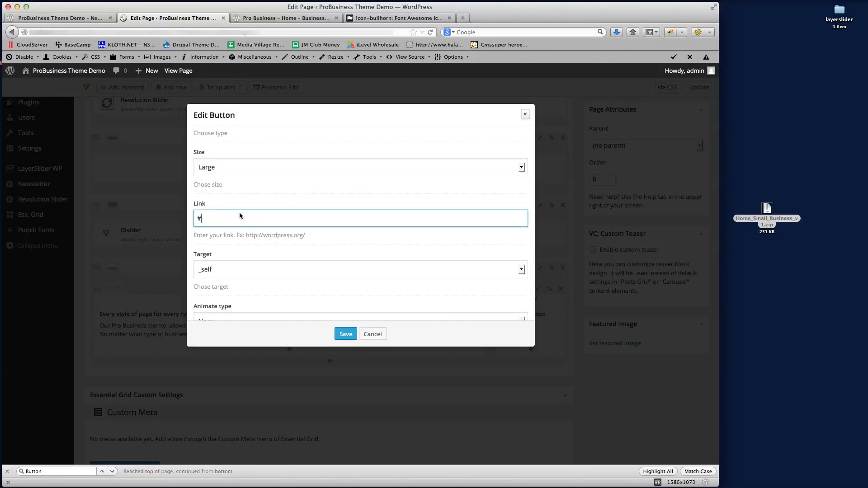
scroll(275, 196, down, 1)
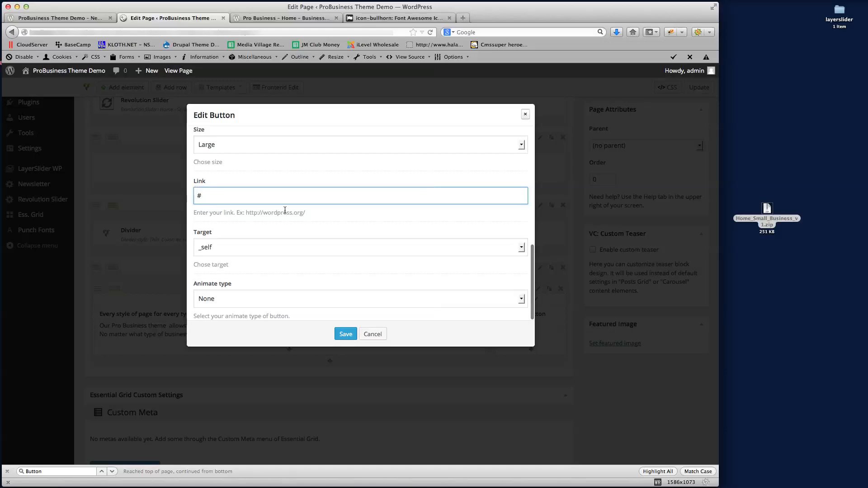
scroll(287, 214, down, 1)
click(246, 244)
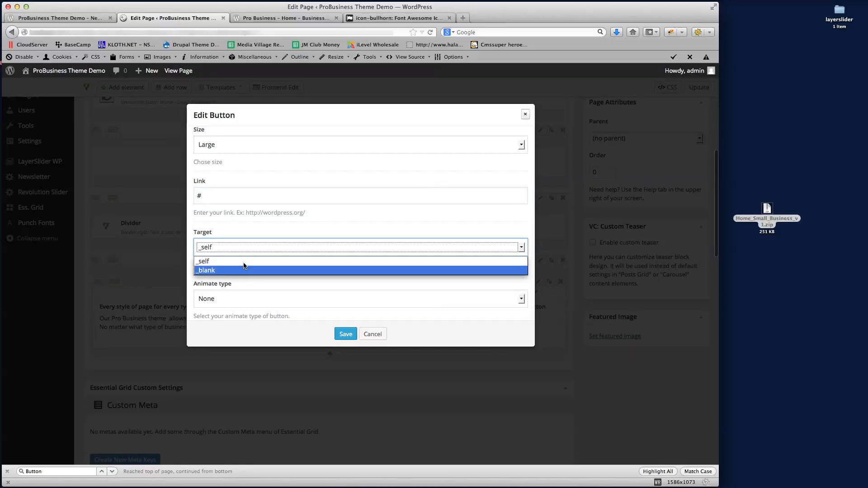
click(246, 219)
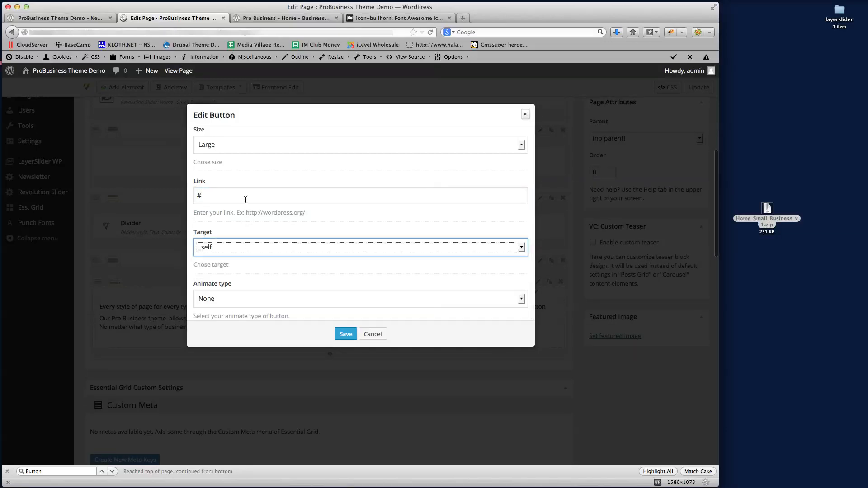
click(344, 334)
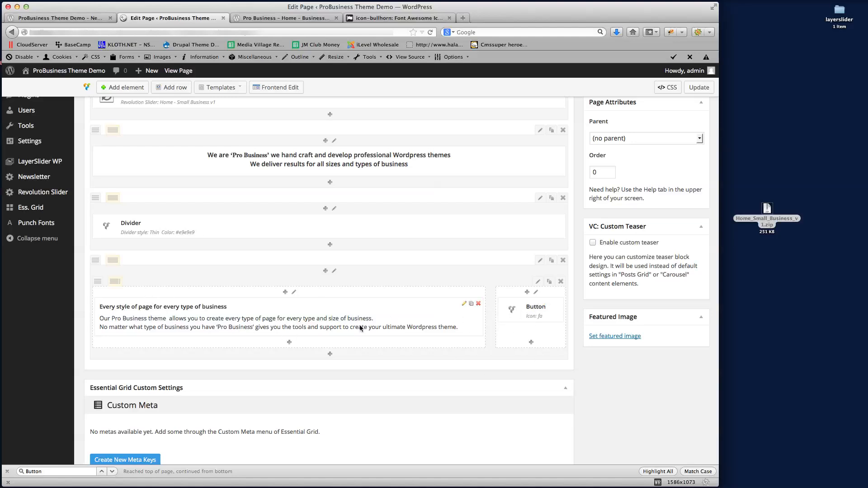
scroll(688, 188, up, 10)
Update the page, reload the live New Page Demo, and compare its Show Me button with the reference demo
click(689, 376)
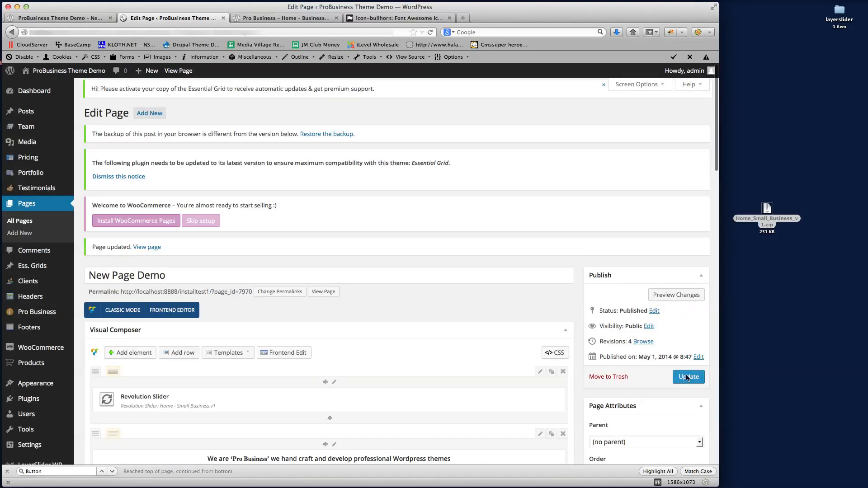
click(86, 19)
click(154, 33)
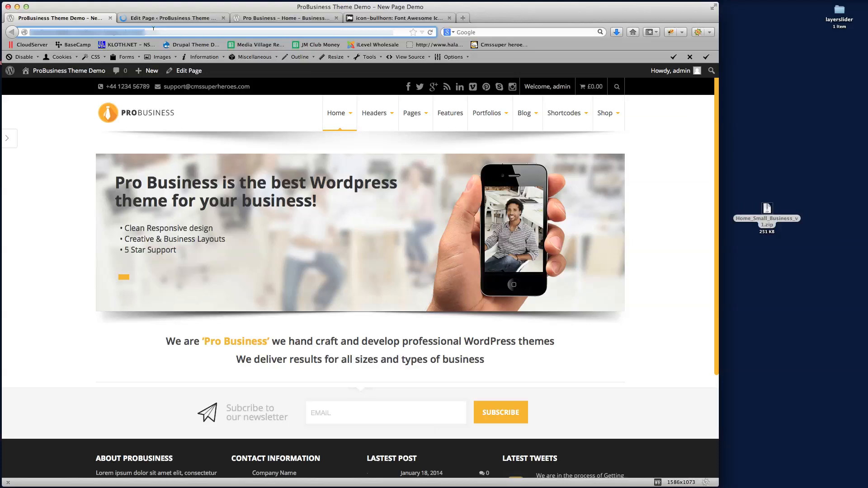
key(Return)
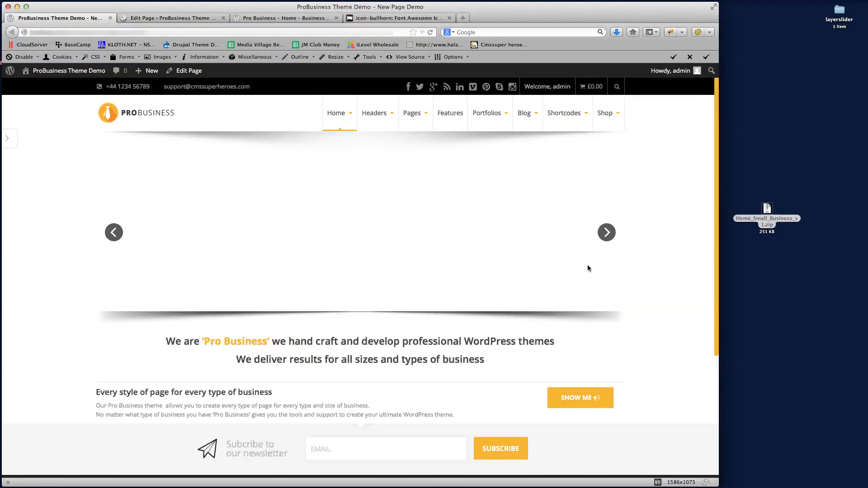
scroll(587, 269, down, 5)
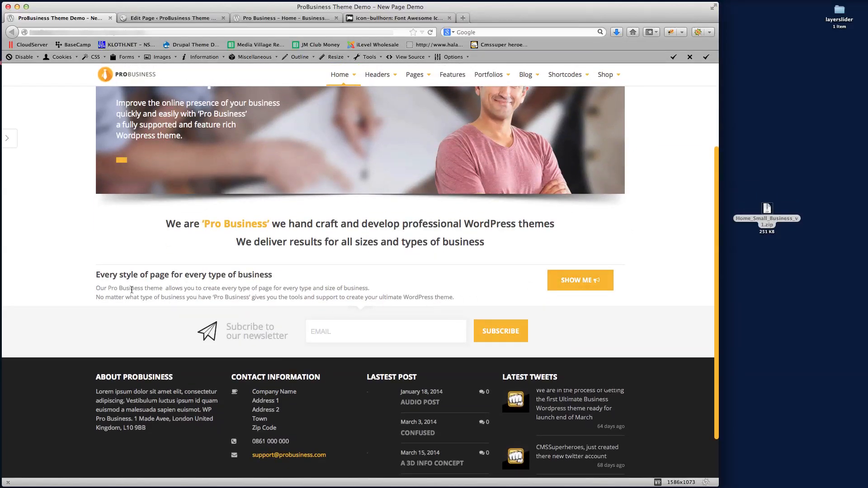
click(281, 20)
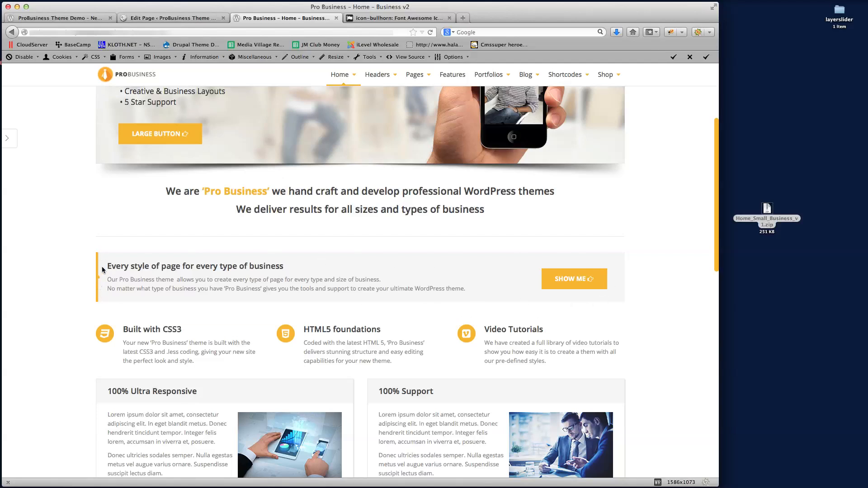
click(158, 17)
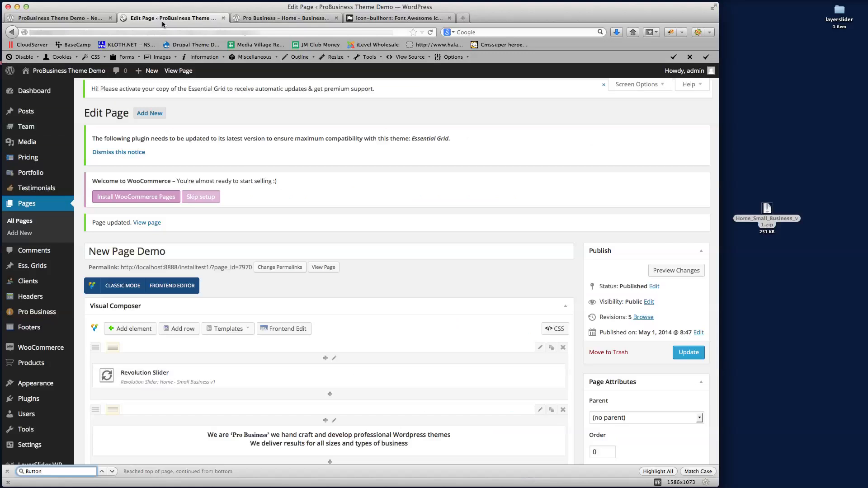
Open the 'Every style' row's settings and start typing 'welcome' as its extra class name
scroll(415, 270, down, 10)
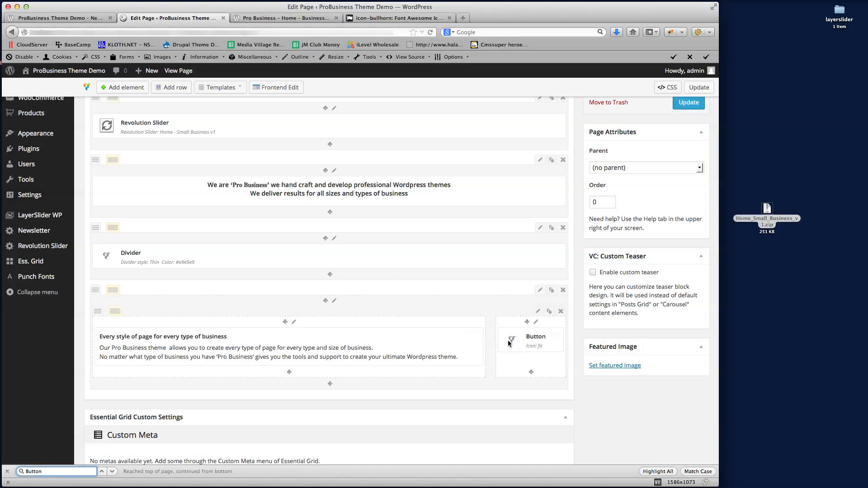
click(540, 289)
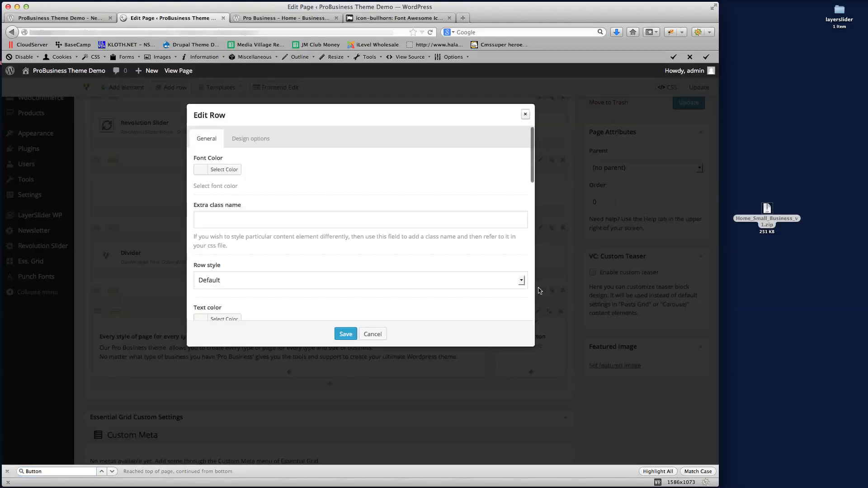
click(228, 222)
text(welcome)
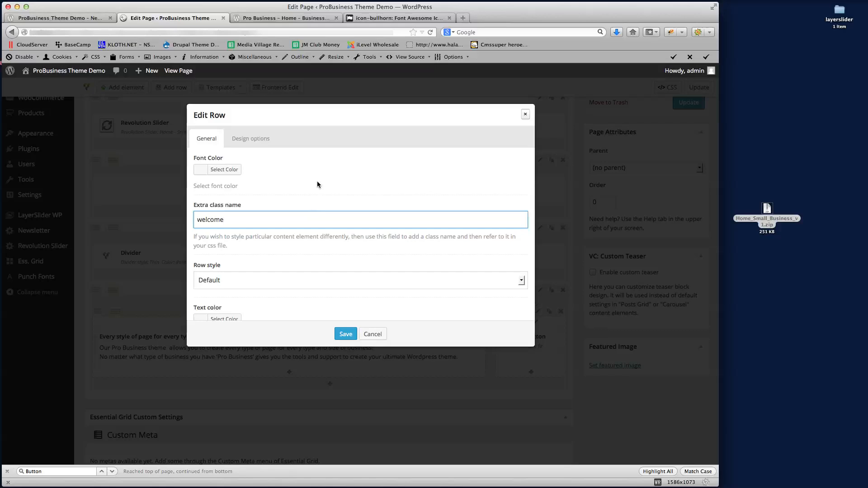
Save the row with the extra class name 'welcome' and update the New Page Demo page
click(346, 333)
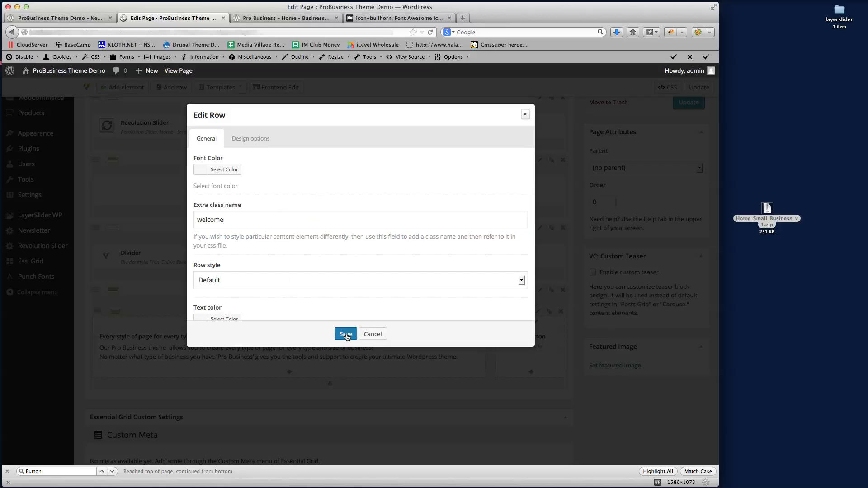
click(689, 102)
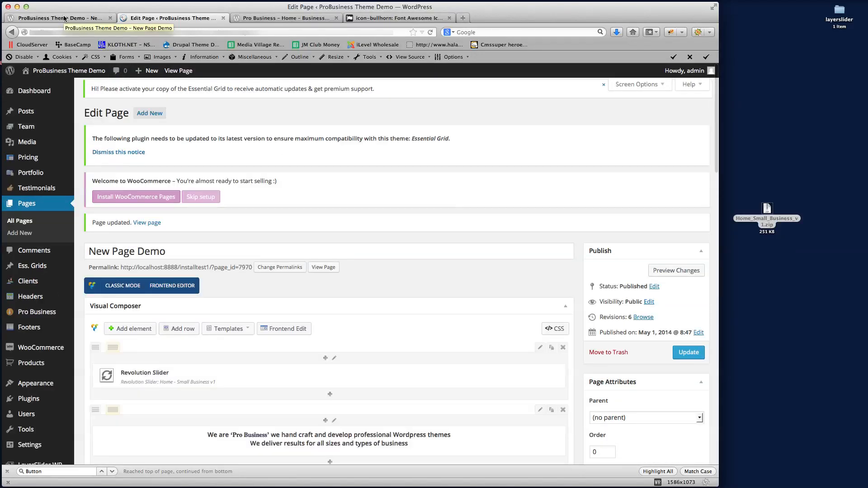
click(64, 18)
click(75, 36)
key(Return)
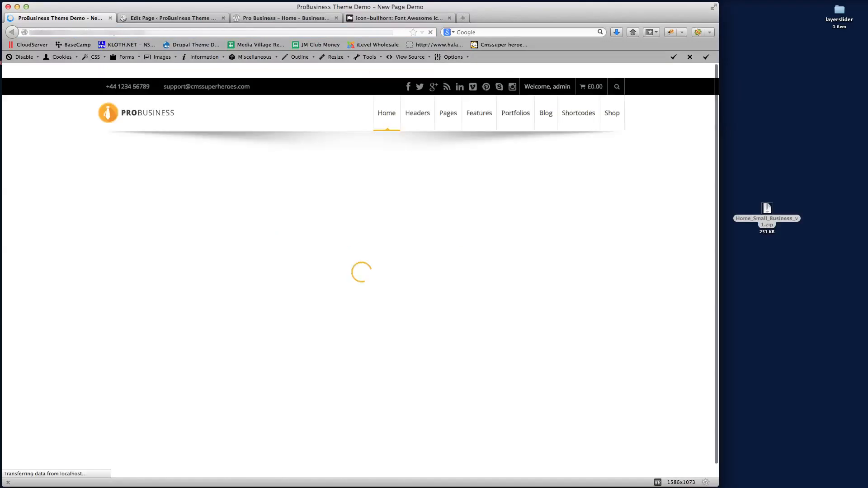
scroll(654, 230, down, 5)
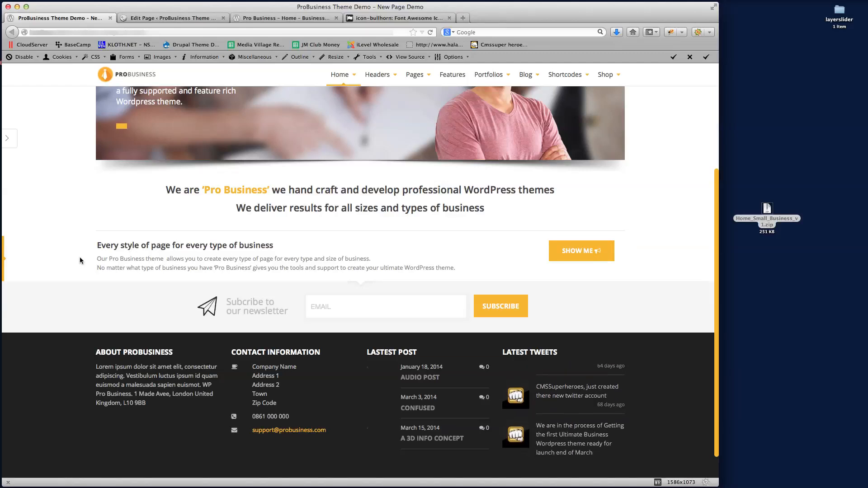
click(172, 15)
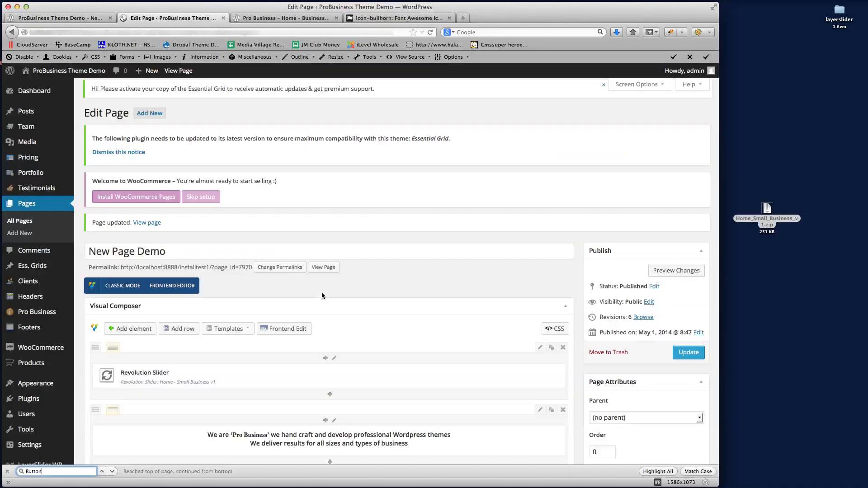
Give the inner text-and-button row the extra class name 'welcome'
scroll(411, 305, down, 10)
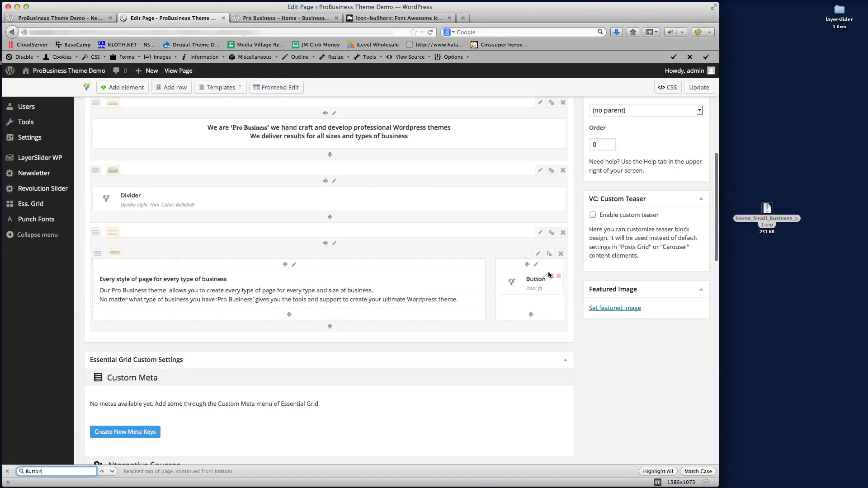
click(537, 253)
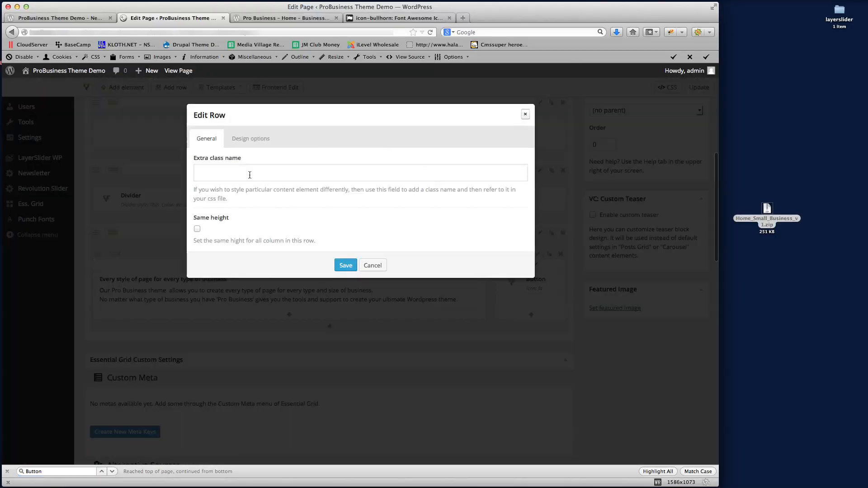
click(221, 174)
text(welcome)
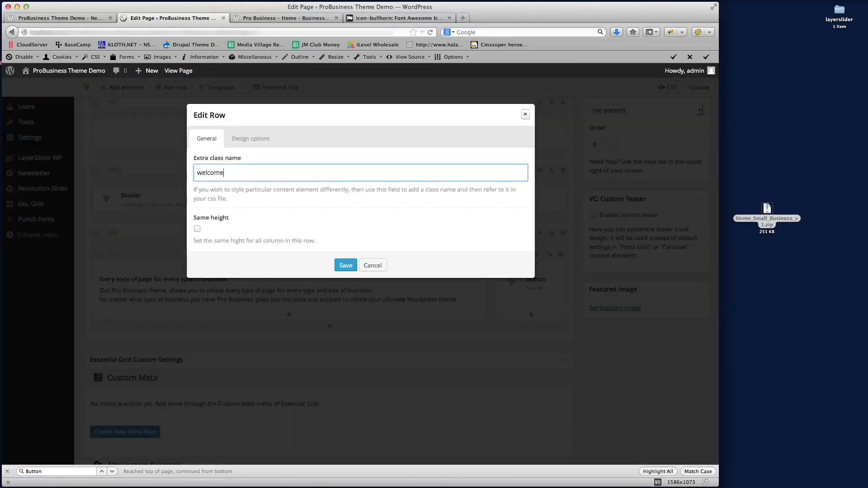
click(345, 265)
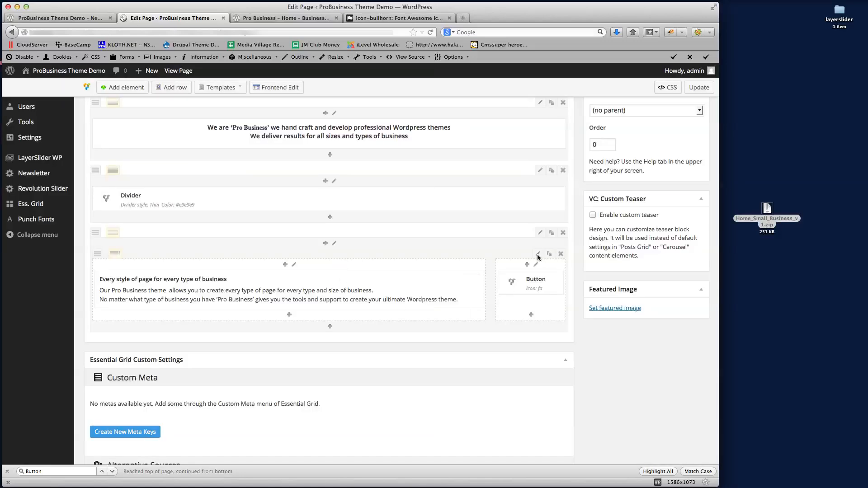
Clear the 'welcome' class from the outer row, update the page, and view it live
click(540, 233)
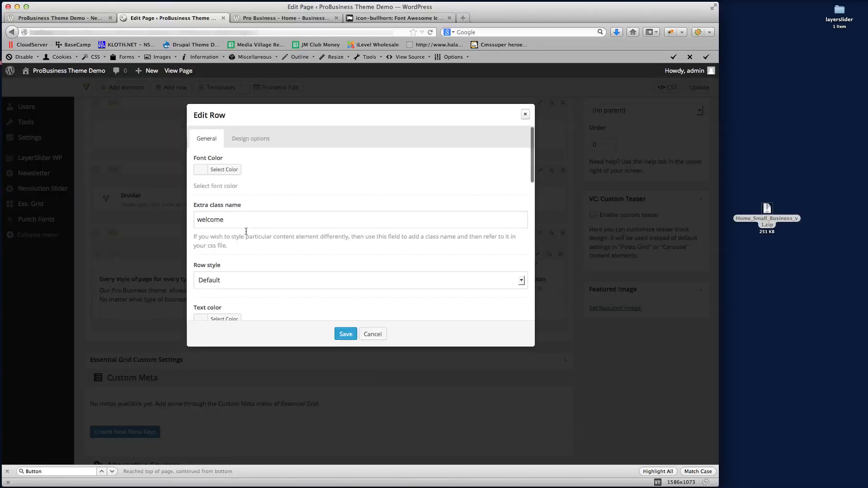
drag(240, 221, 112, 216)
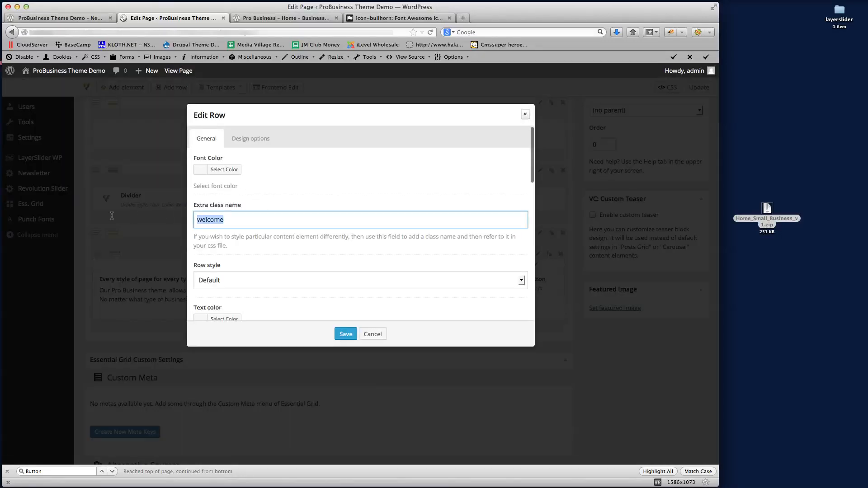
click(344, 336)
click(699, 88)
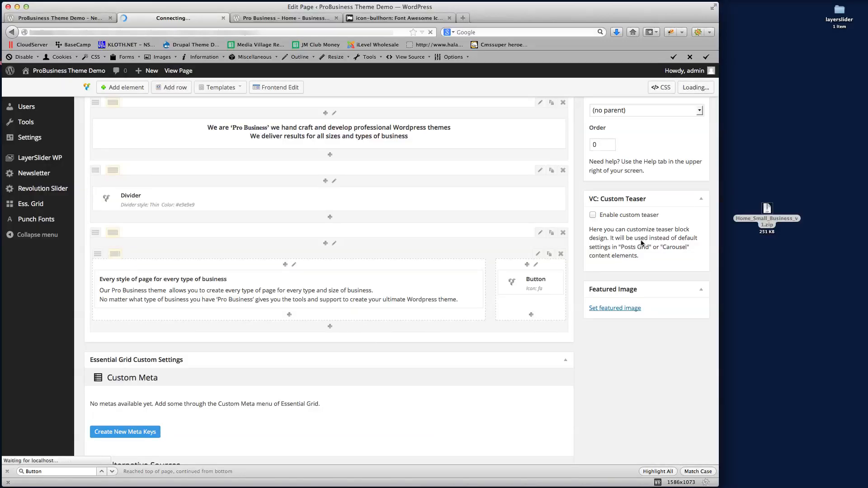
click(66, 17)
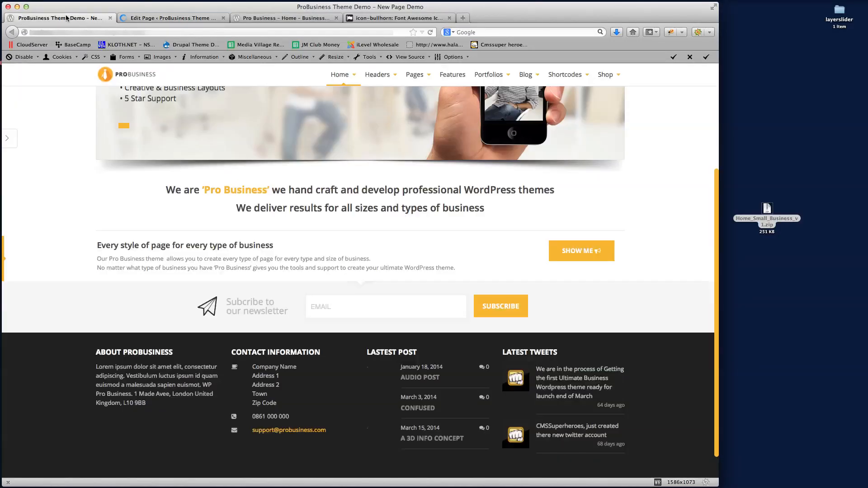
Reload the live page to check the welcome box's grey background, then return to the editor
click(164, 30)
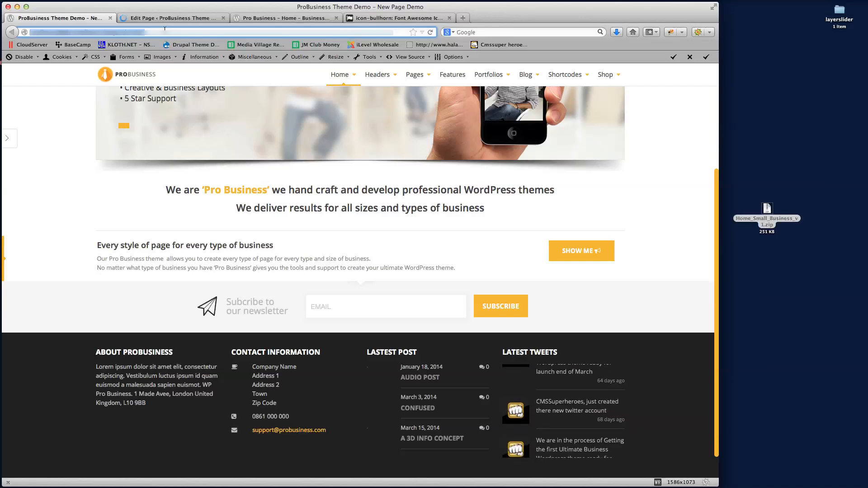
key(Return)
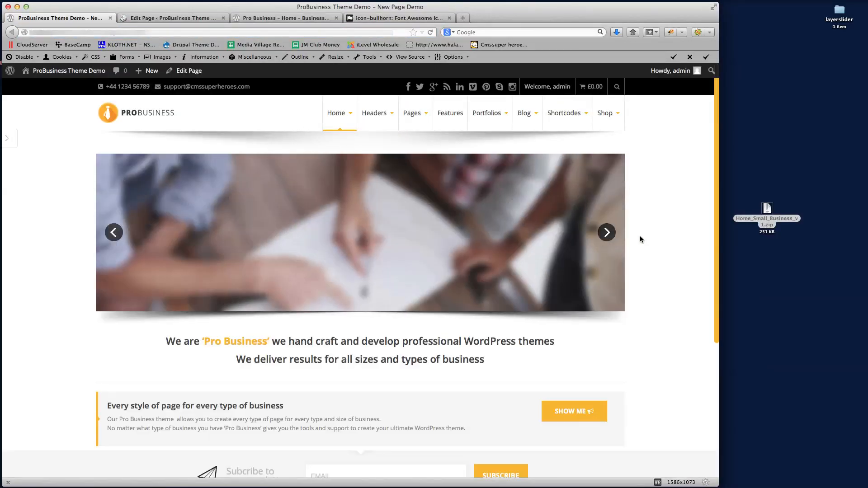
scroll(659, 235, down, 5)
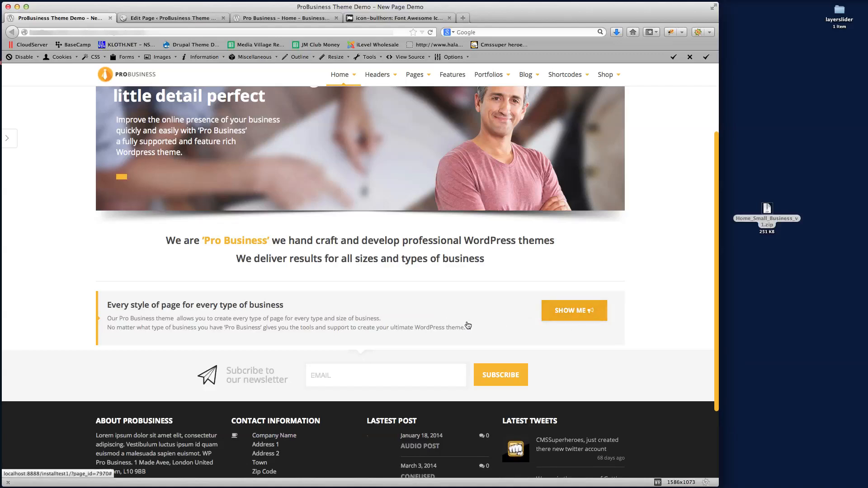
click(171, 18)
scroll(513, 363, down, 5)
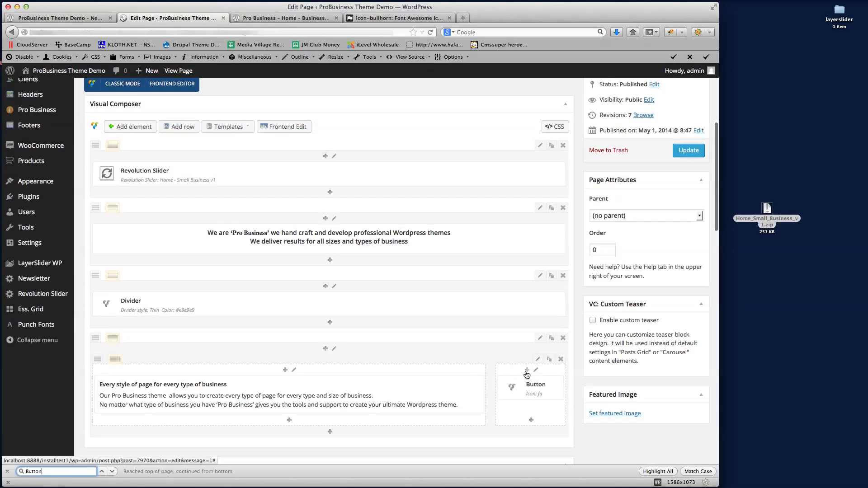
Insert a 10-pixel Gap above the Button in the welcome row's right column and update the page
click(526, 370)
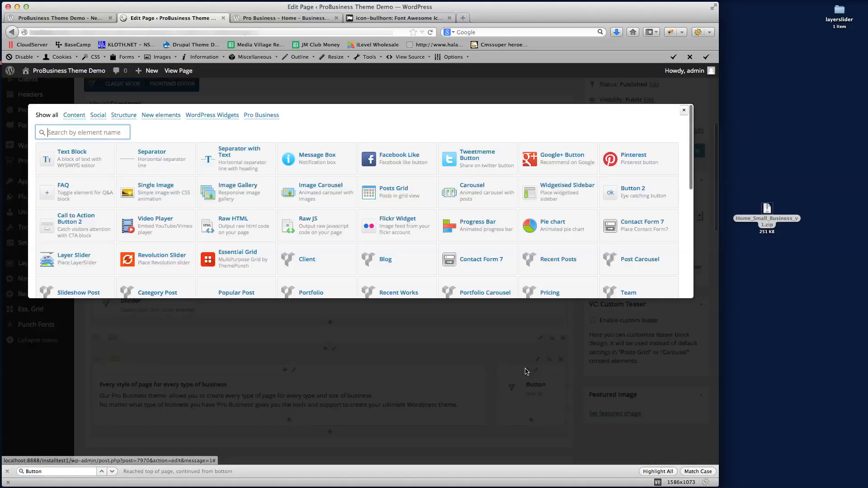
scroll(350, 228, down, 1)
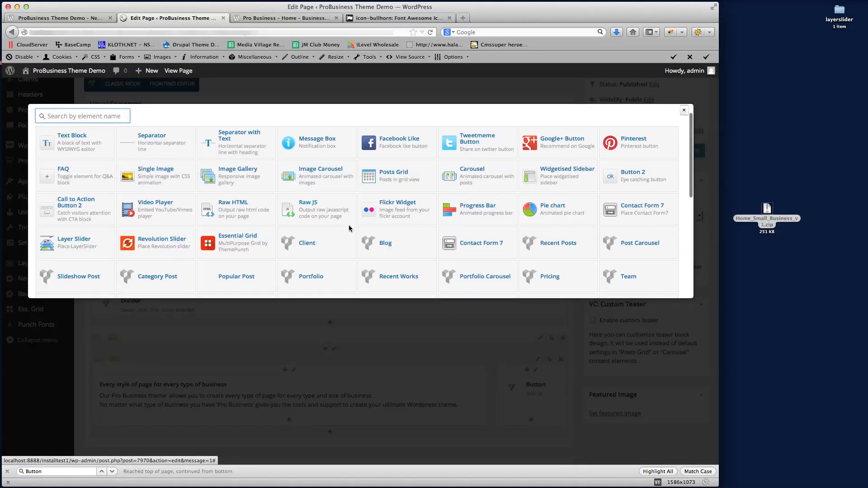
key(super+f)
text(Gap)
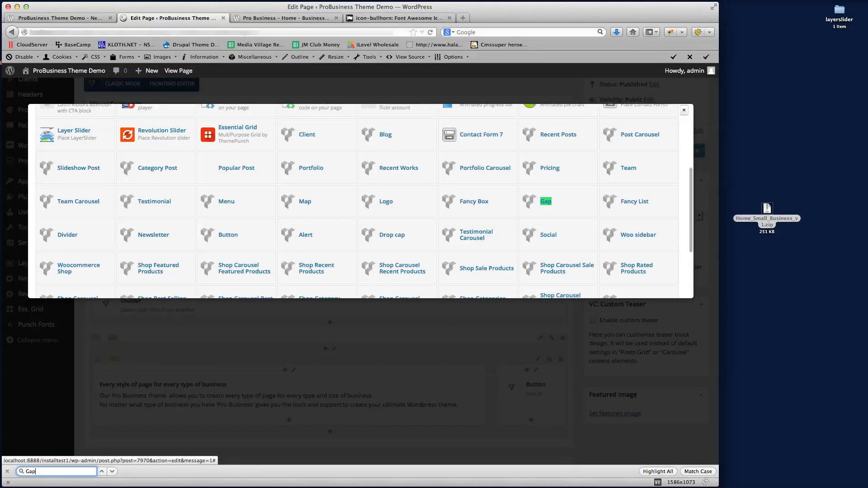
click(547, 202)
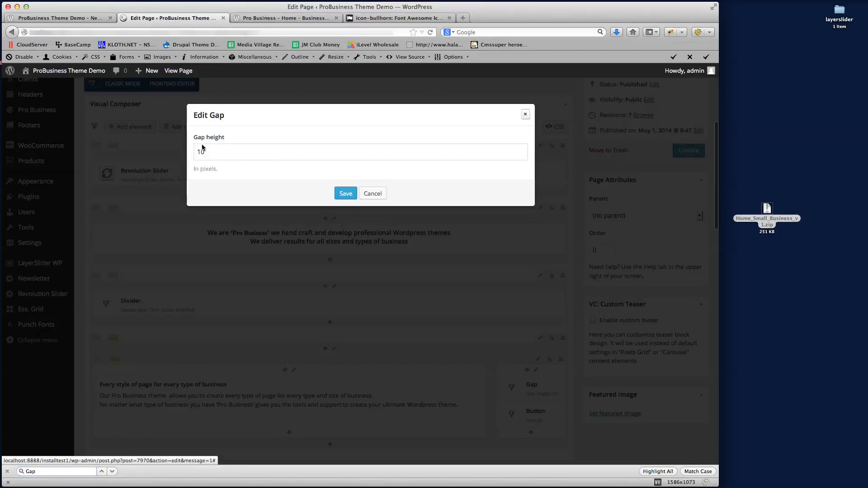
click(344, 193)
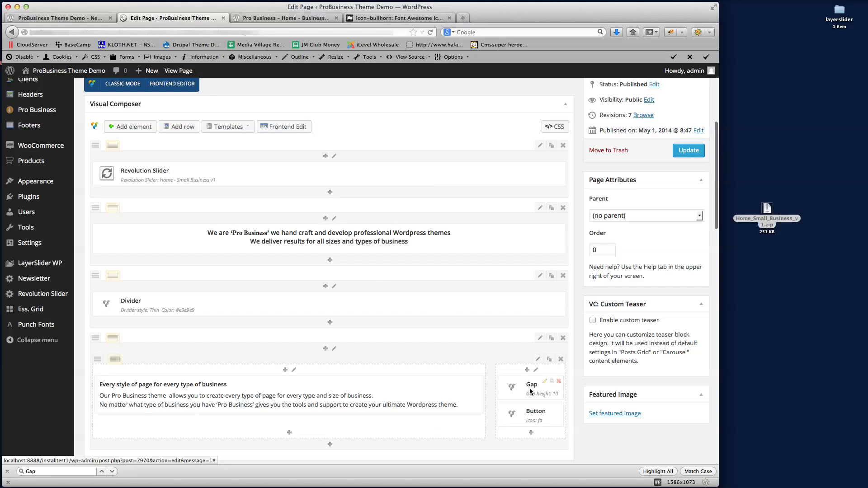
scroll(412, 348, down, 1)
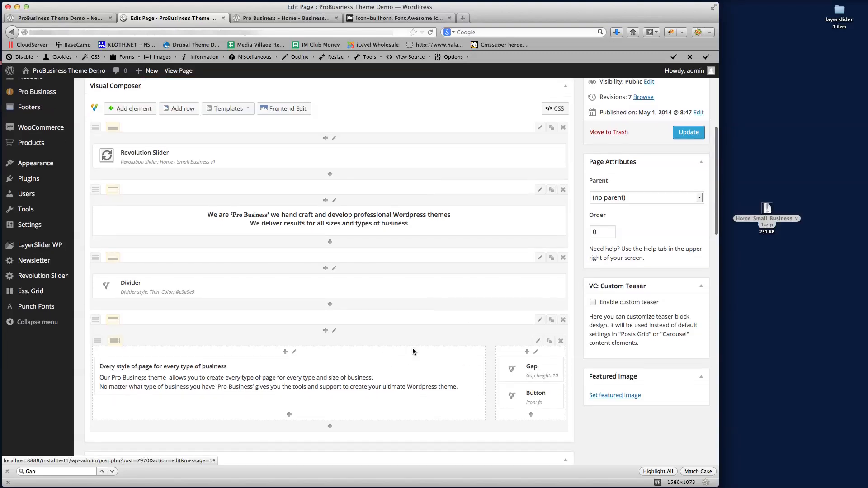
click(682, 132)
click(68, 19)
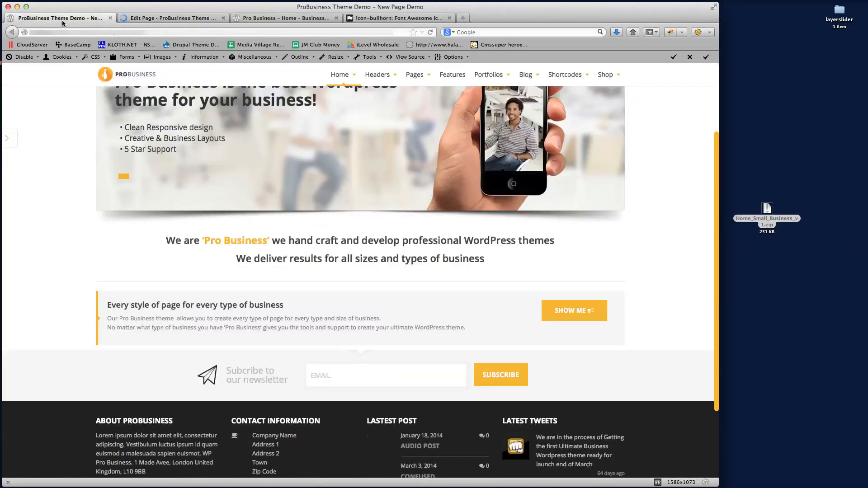
Reload the live page to see the button lowered by the gap, then return to the editor
click(106, 32)
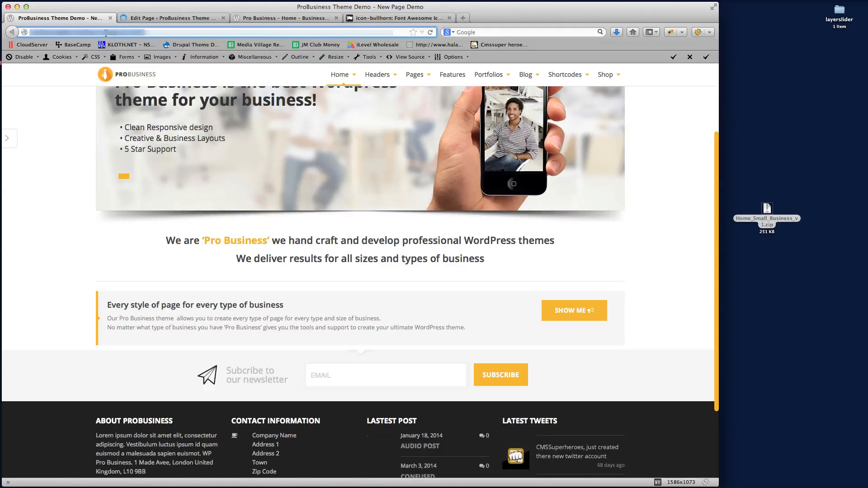
key(Return)
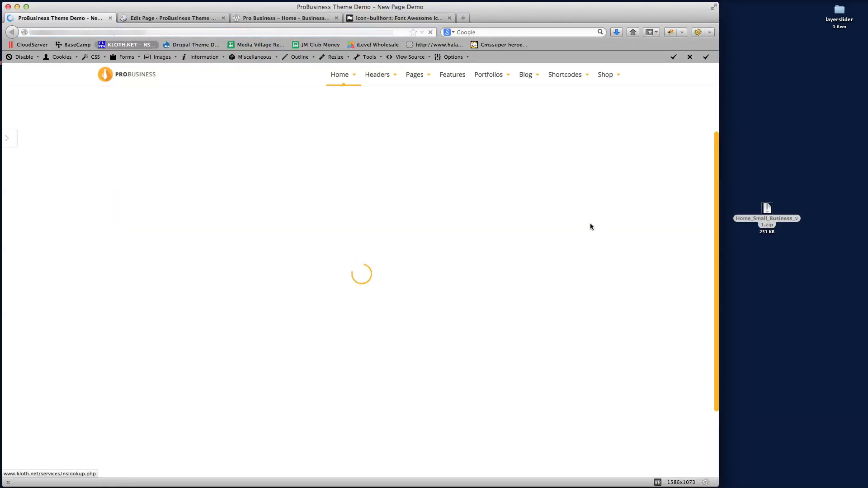
scroll(633, 235, down, 5)
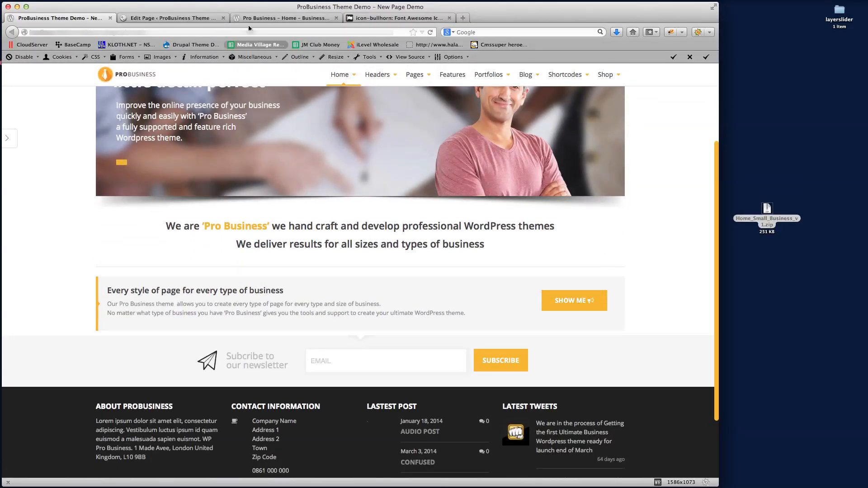
click(175, 18)
scroll(441, 286, down, 6)
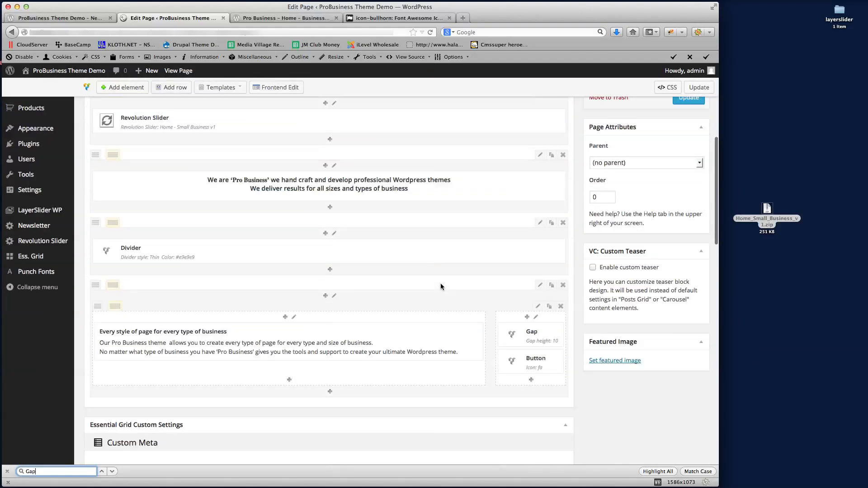
Change the Gap height from 10 to 25 and update the page
click(543, 330)
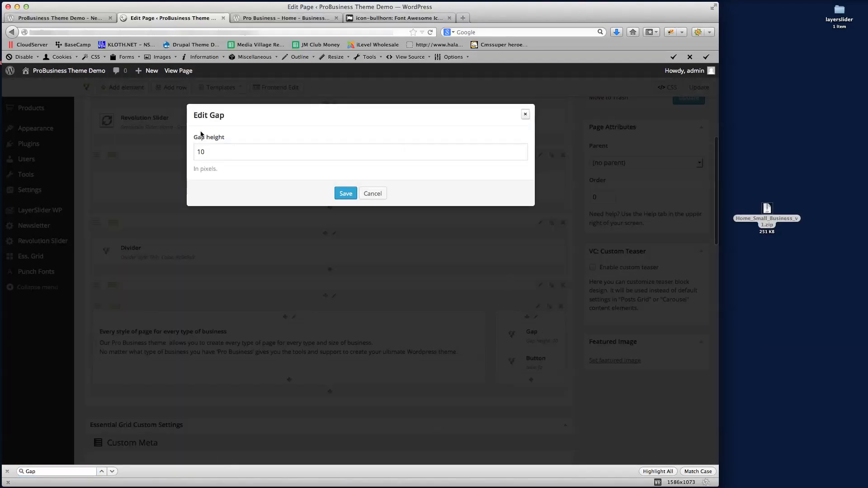
double_click(207, 153)
text(25)
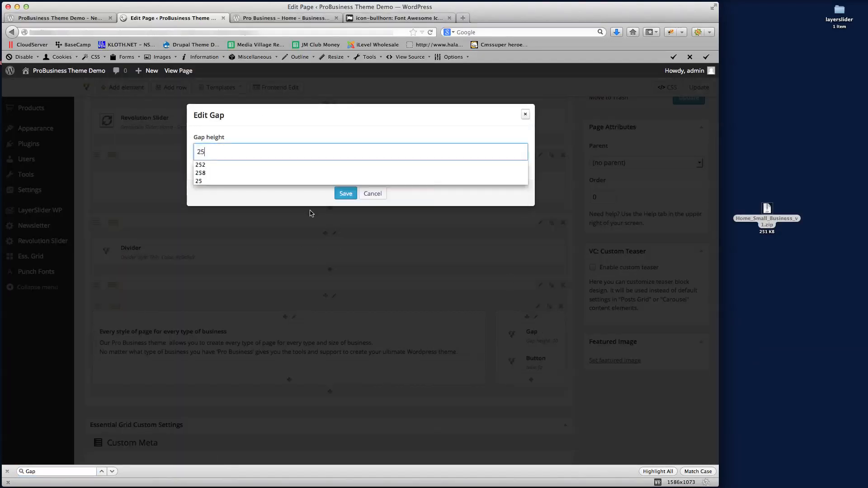
click(334, 130)
click(345, 193)
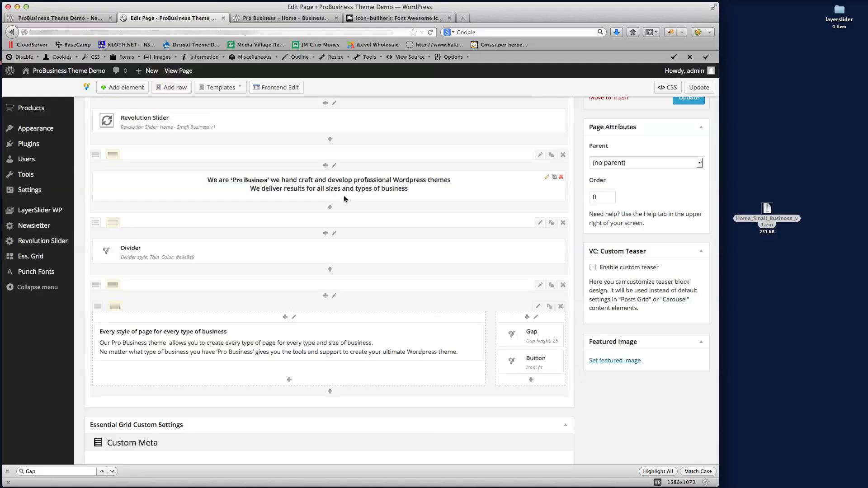
click(684, 100)
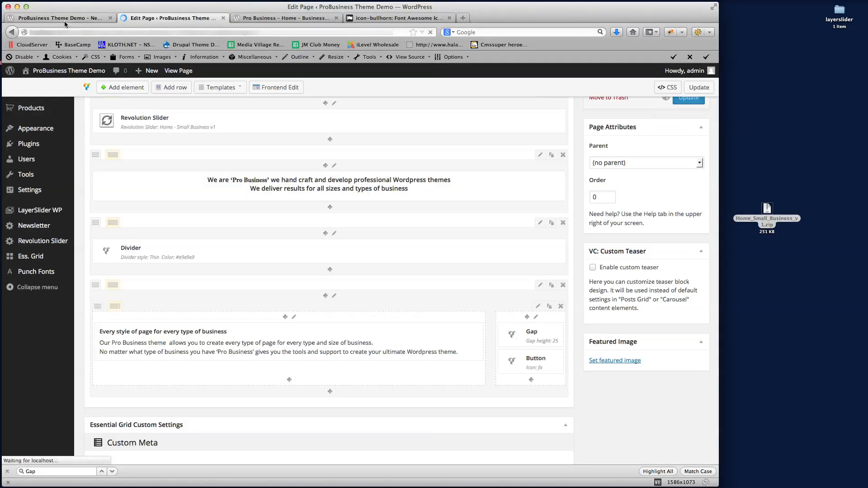
Reload the live page to check the 25-pixel gap, then return to the editor
click(68, 21)
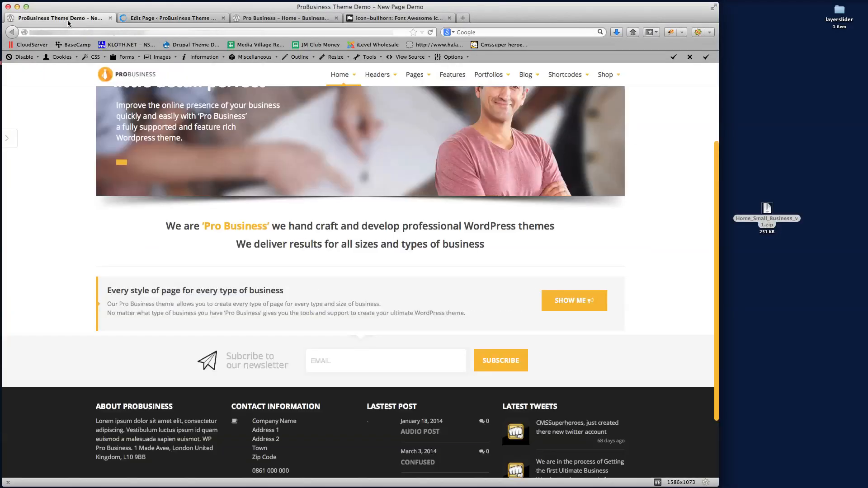
click(92, 32)
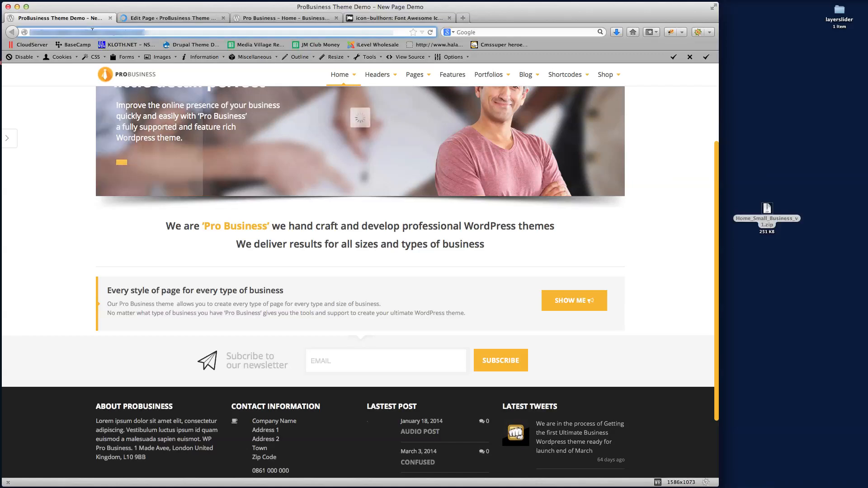
key(Return)
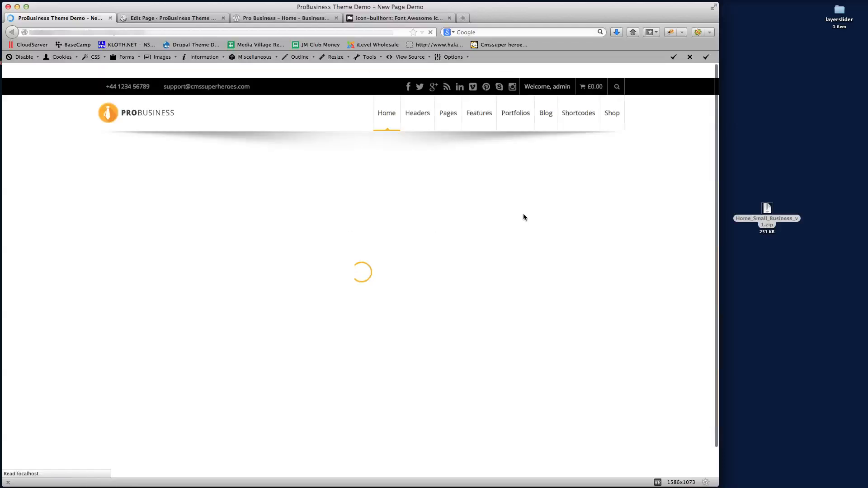
scroll(637, 255, down, 3)
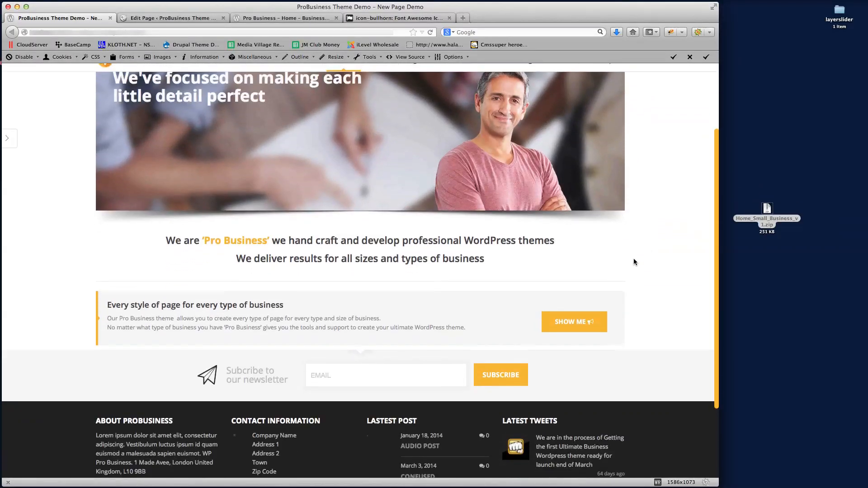
click(200, 18)
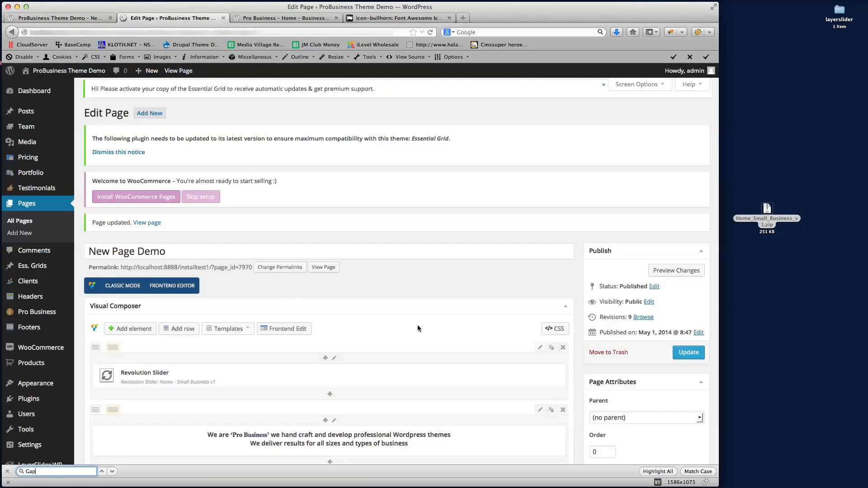
Reduce the Gap height to 15 and update the page
key(ctrl+f)
text(Gap)
scroll(546, 400, down, 3)
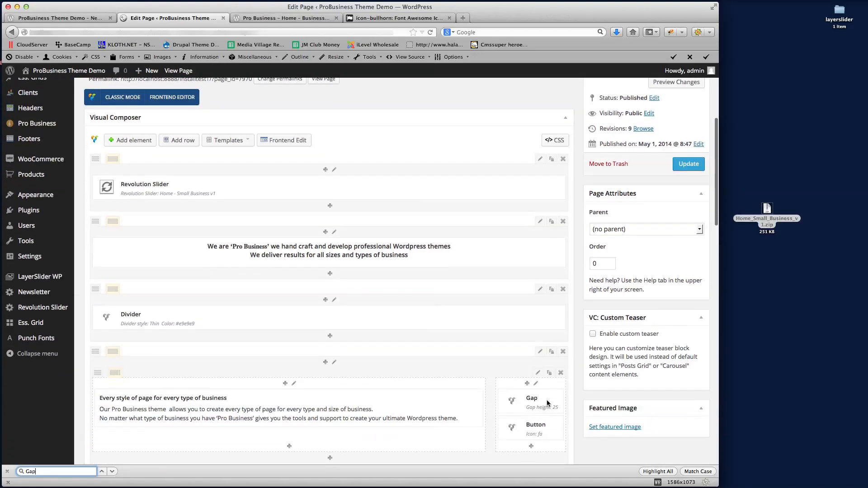
click(545, 396)
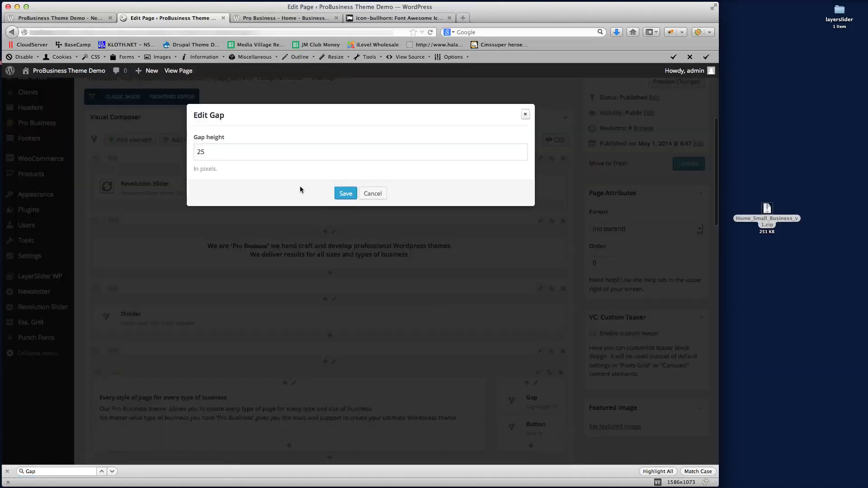
click(199, 153)
key(BackSpace)
text(1)
click(272, 197)
click(339, 195)
click(676, 167)
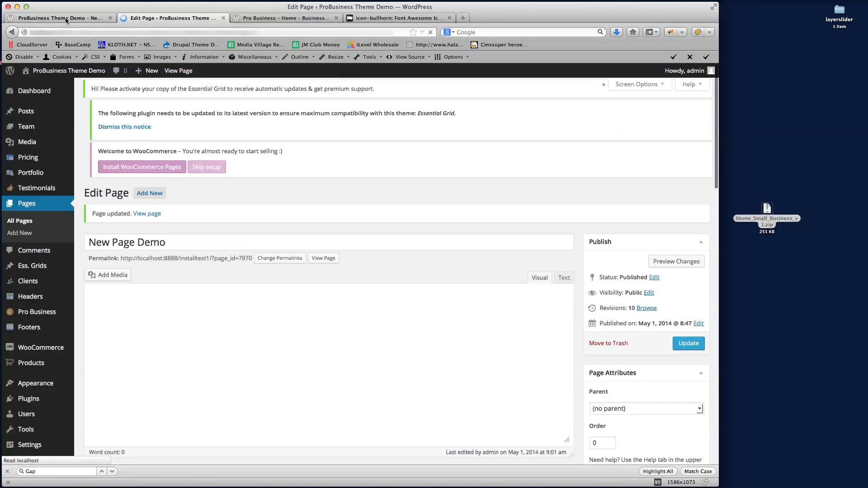
Reload the live page, compare it with the Business v2 demo, and return to the editor
click(94, 19)
click(126, 32)
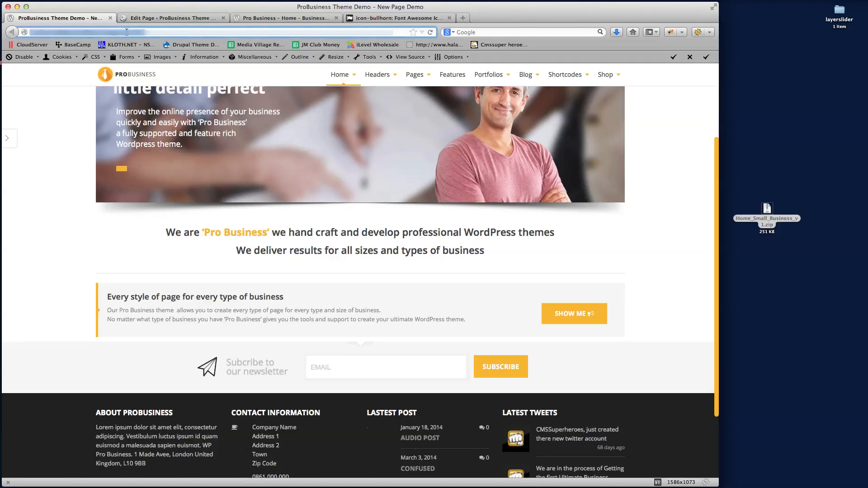
key(Return)
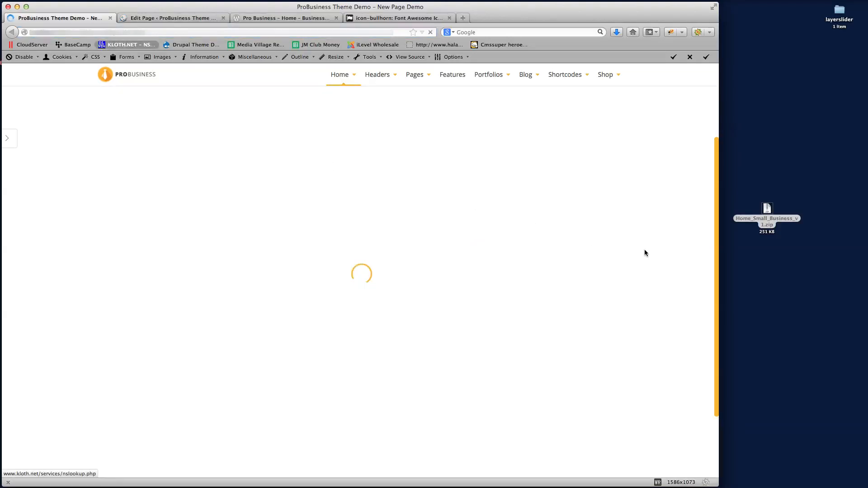
scroll(650, 254, down, 3)
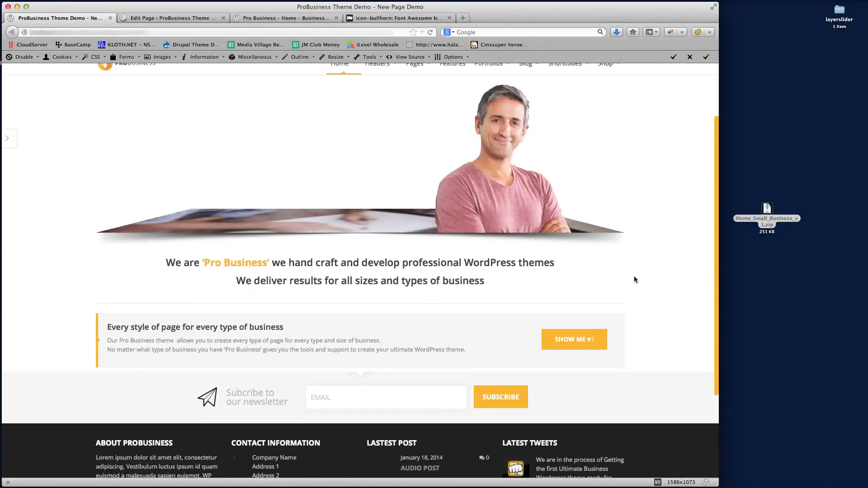
scroll(677, 279, down, 3)
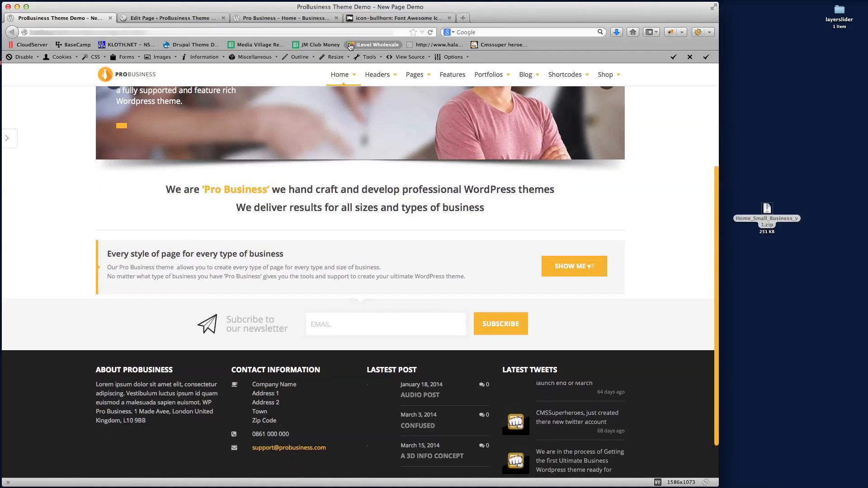
click(275, 19)
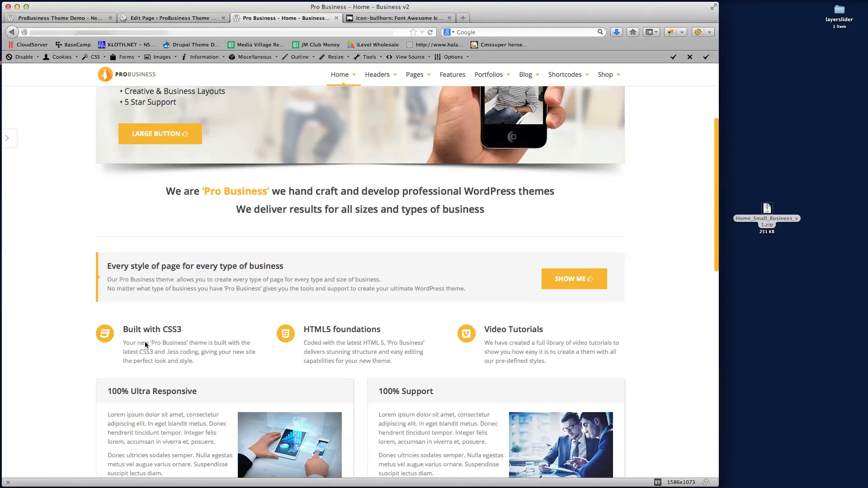
scroll(347, 331, down, 3)
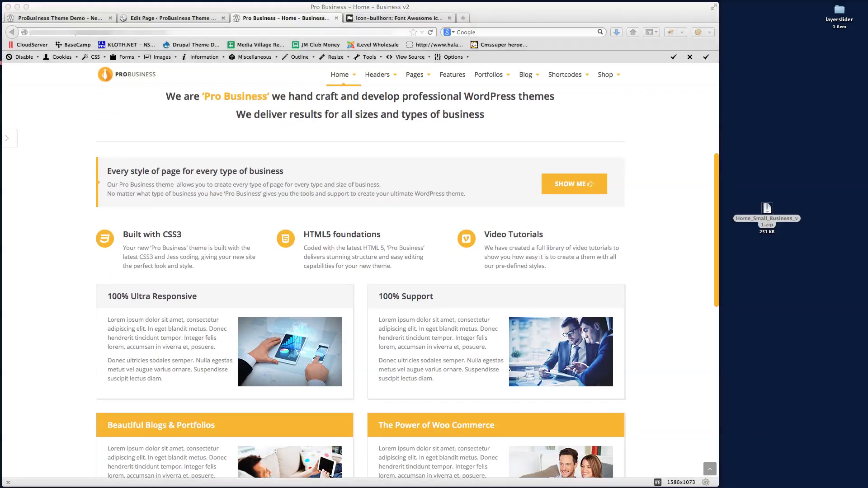
click(152, 265)
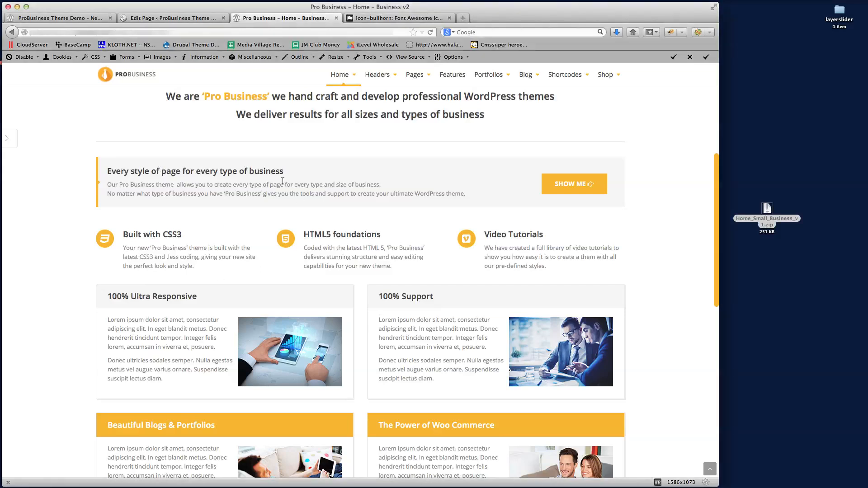
click(176, 18)
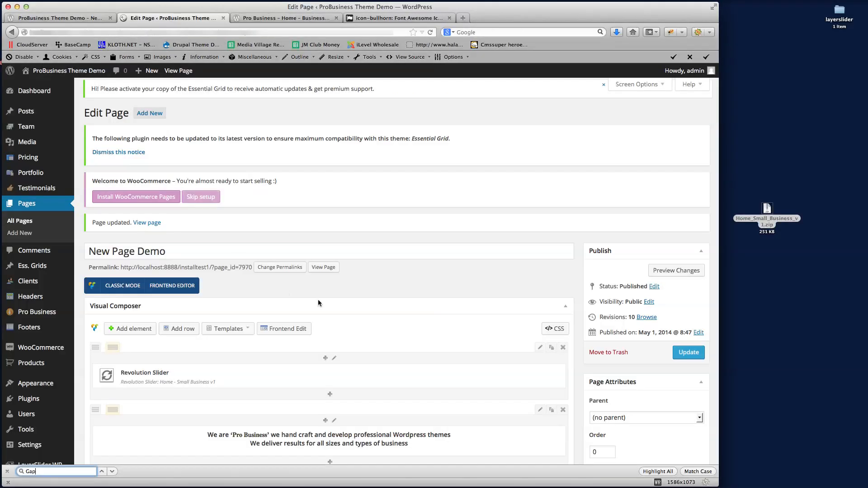
Add a new row at the bottom of the page with a three-column layout
scroll(406, 267, down, 5)
scroll(406, 269, down, 3)
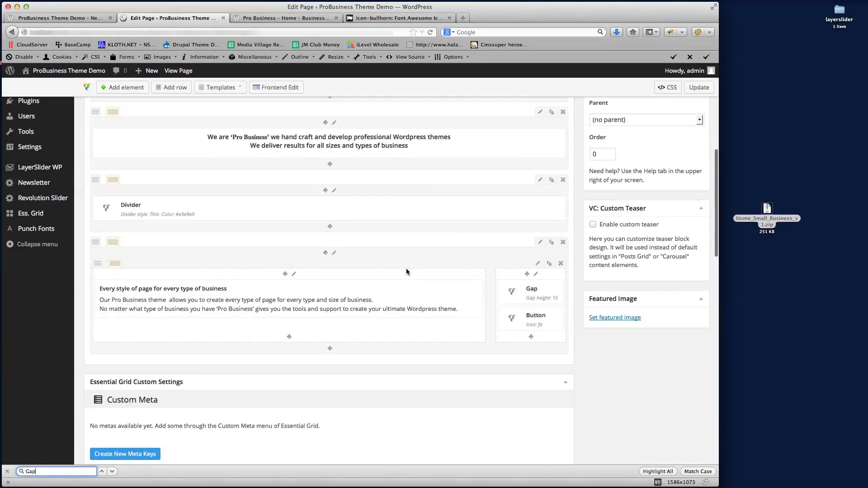
click(165, 90)
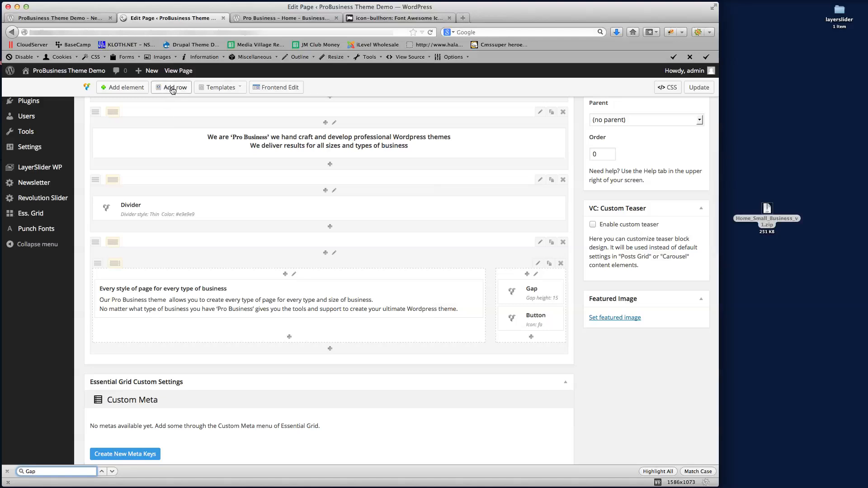
scroll(312, 337, down, 2)
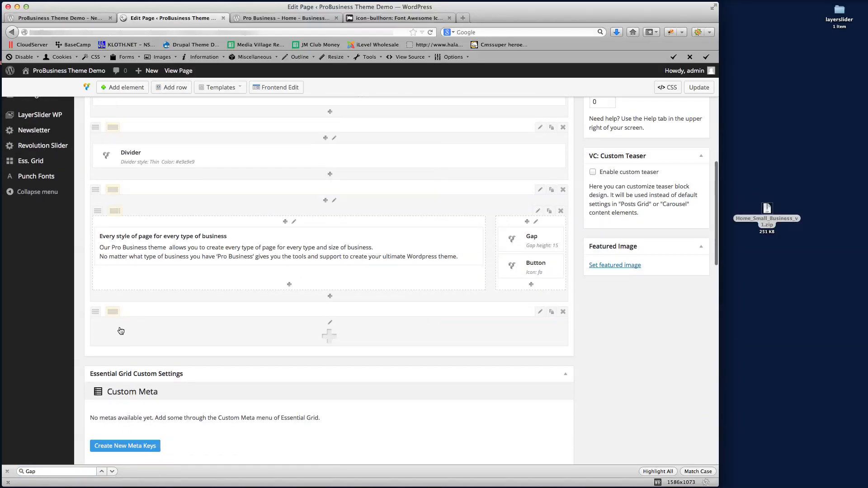
mouse_move(115, 315)
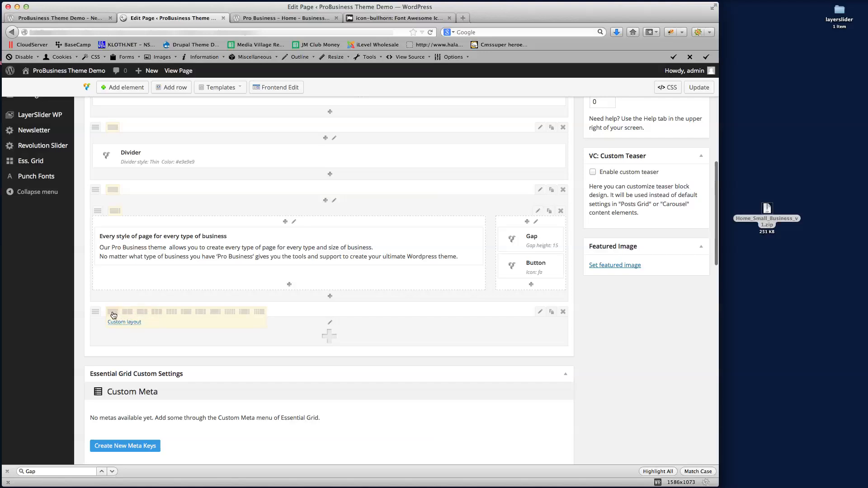
click(156, 313)
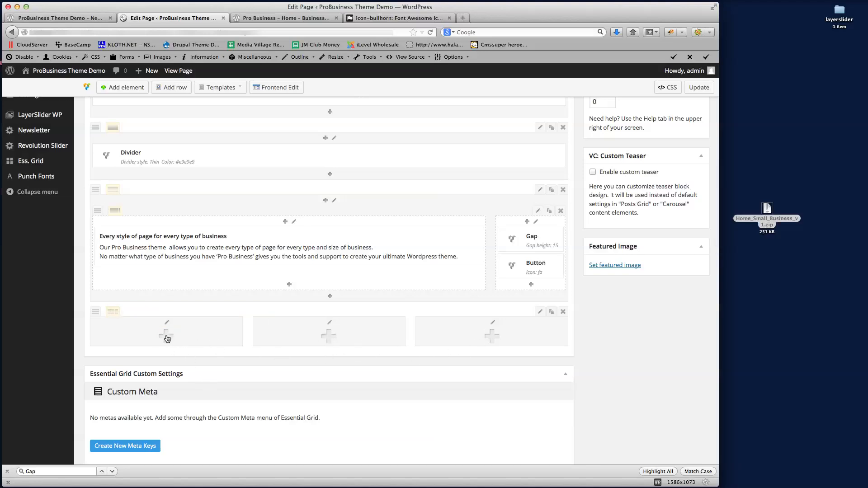
Insert a Fancy Box into the first column and place the cursor in its Icons field
click(166, 336)
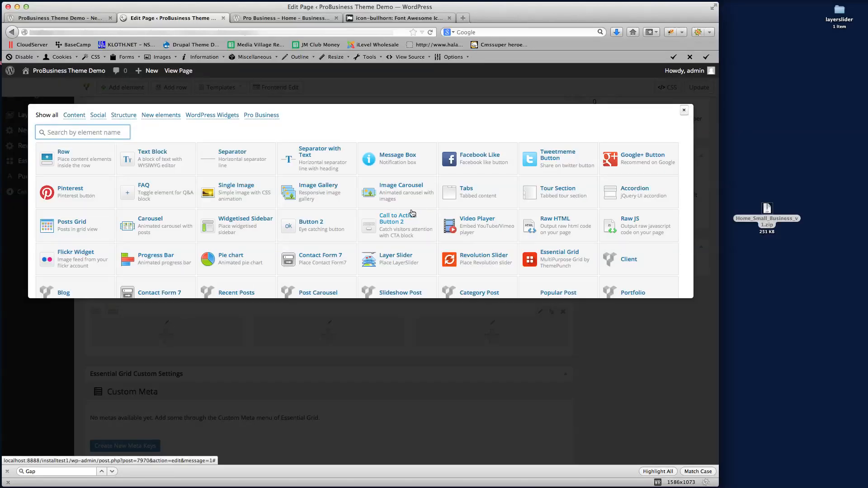
key(super+f)
text(Fancy)
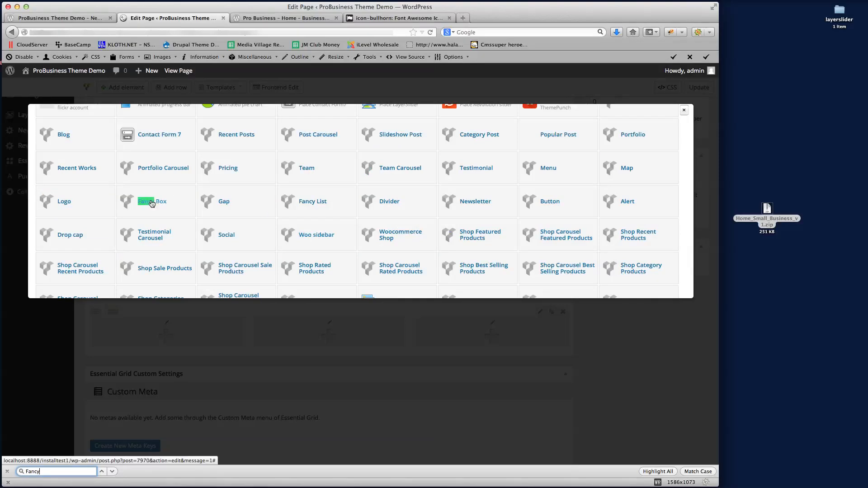
click(148, 199)
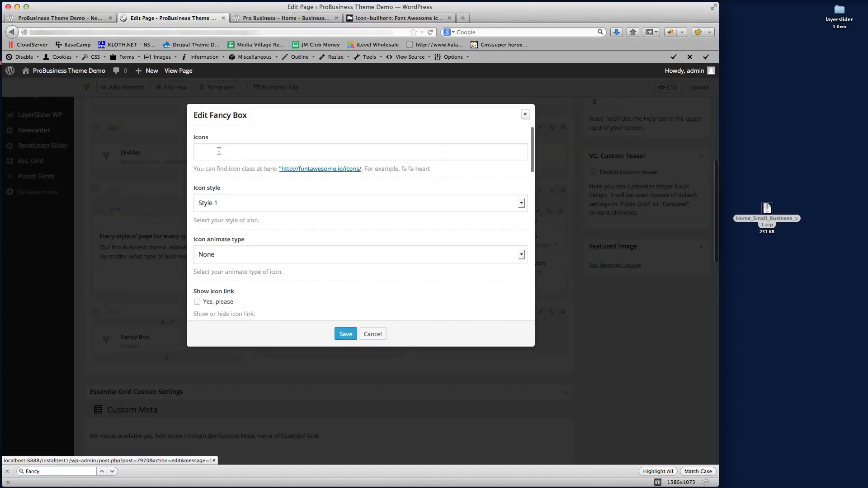
click(244, 152)
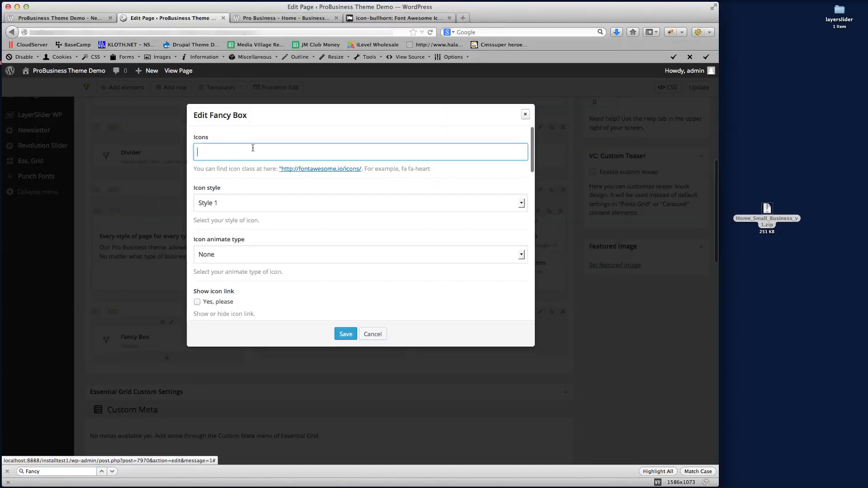
Look up fa-camera-retro on Font Awesome and copy its class name for the Icons field
click(404, 18)
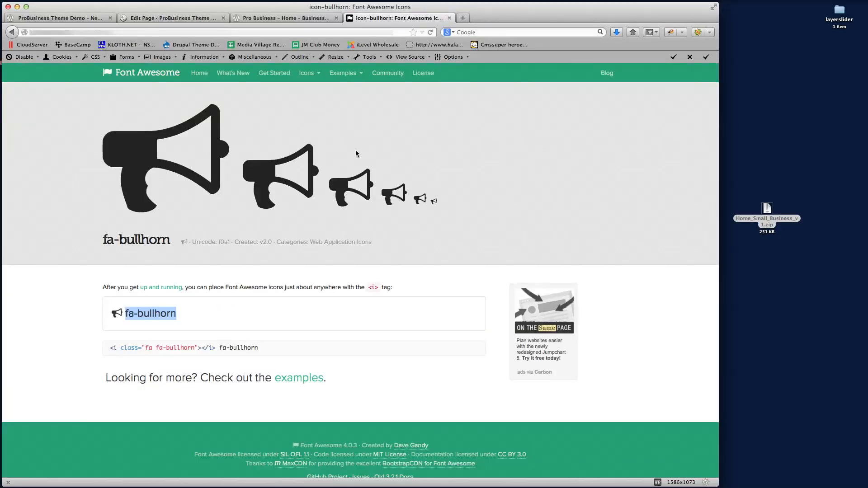
click(11, 32)
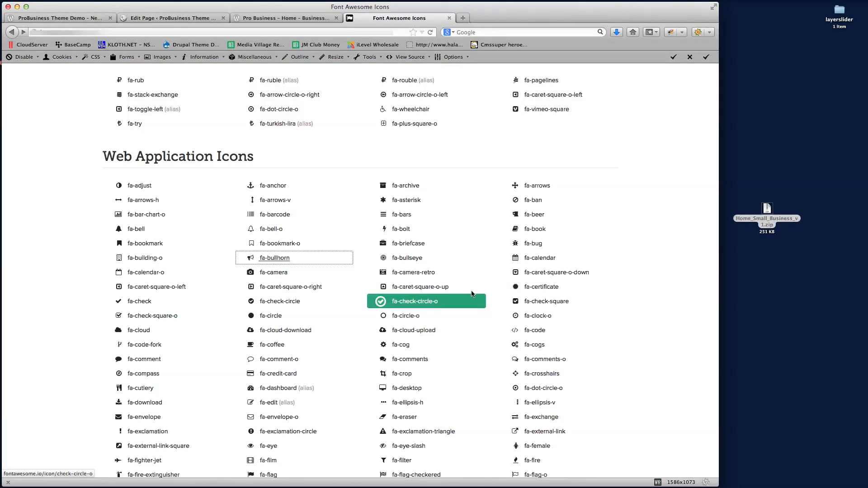
click(435, 274)
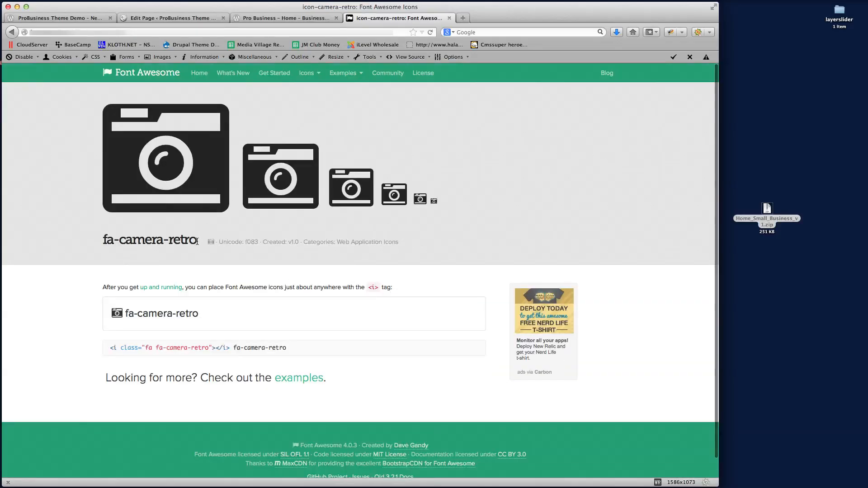
drag(197, 241, 93, 240)
key(super+c)
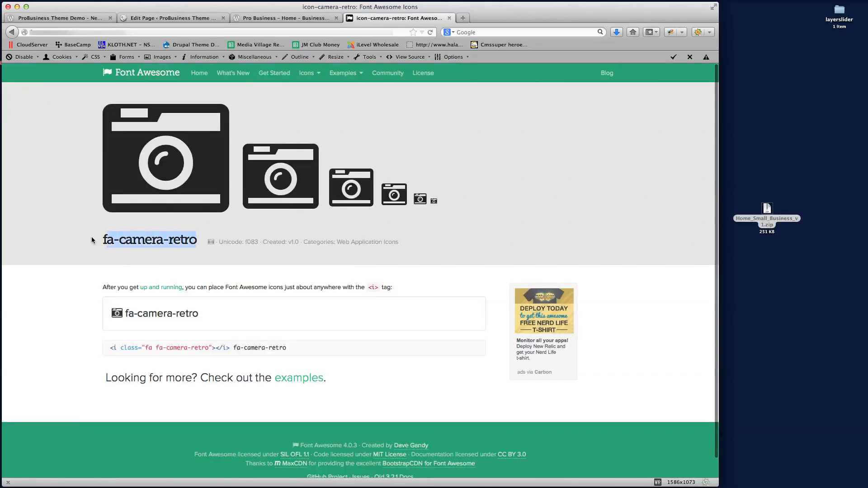
click(160, 315)
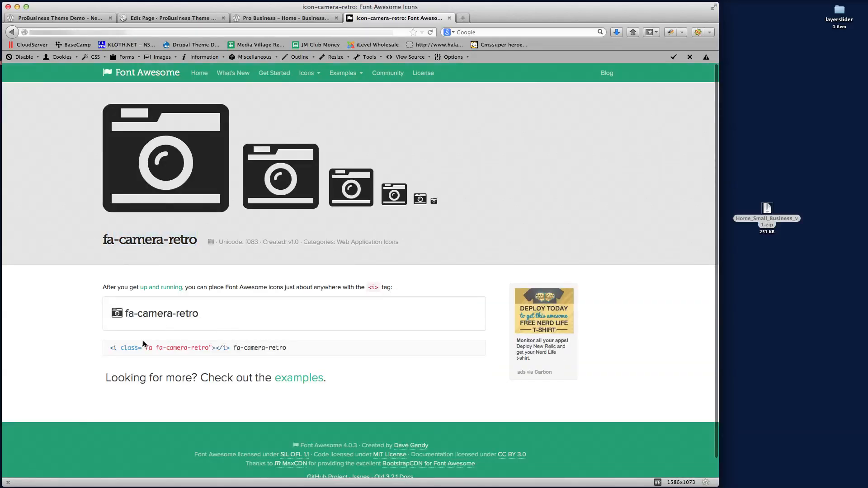
drag(156, 347, 203, 348)
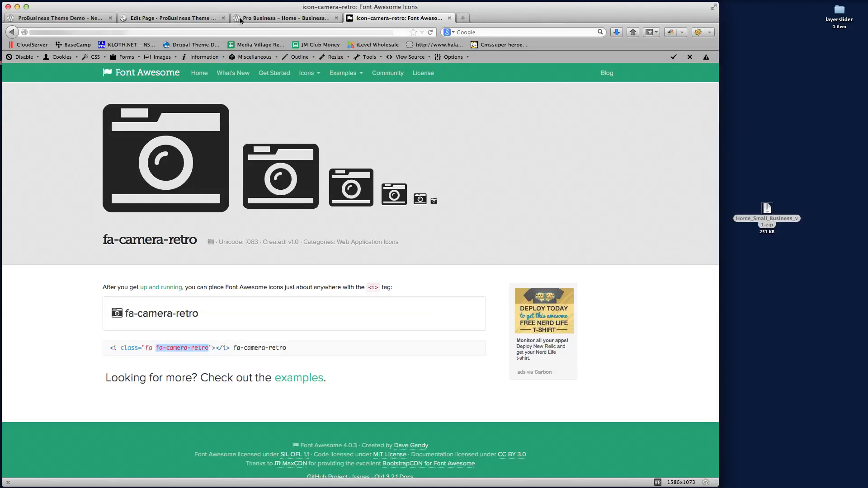
click(174, 20)
click(211, 151)
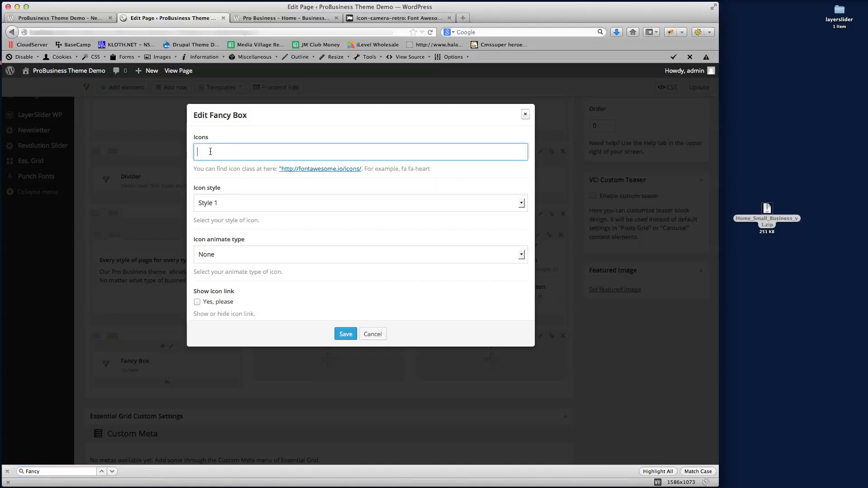
Set the Fancy Box icon to 'fa fa-camera-retro' with Style 4 and Scale up animation
text(fa)
key(super+v)
scroll(296, 208, down, 2)
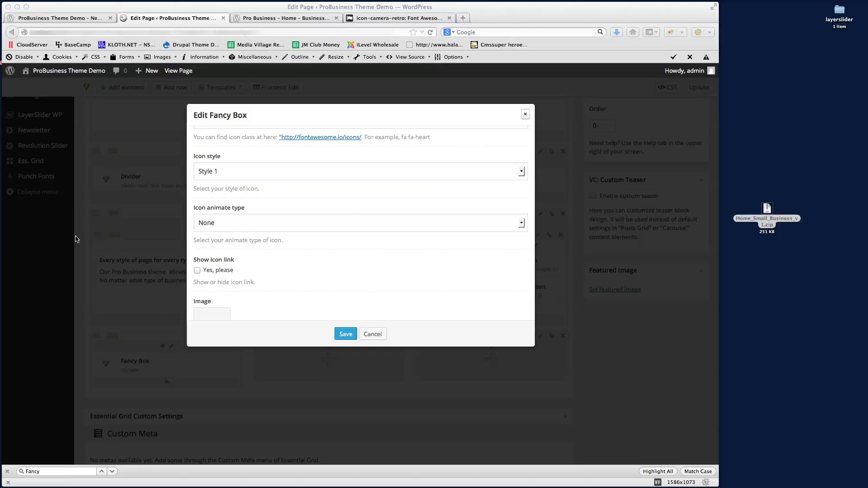
click(269, 170)
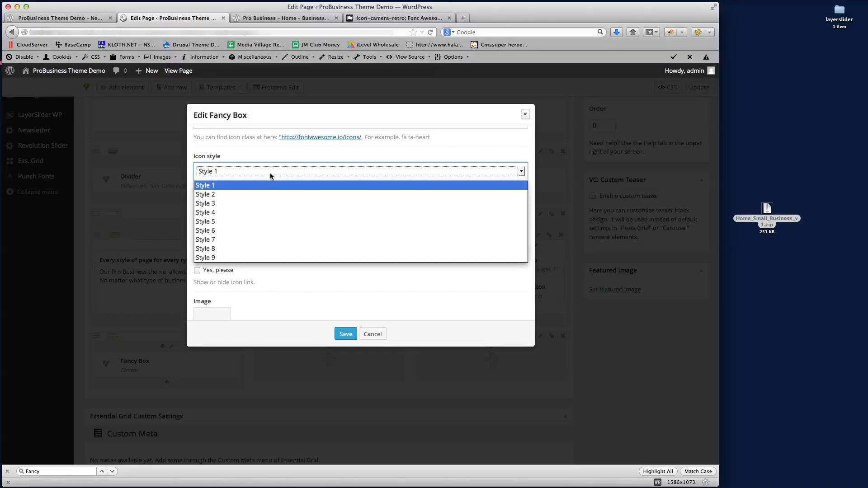
click(246, 212)
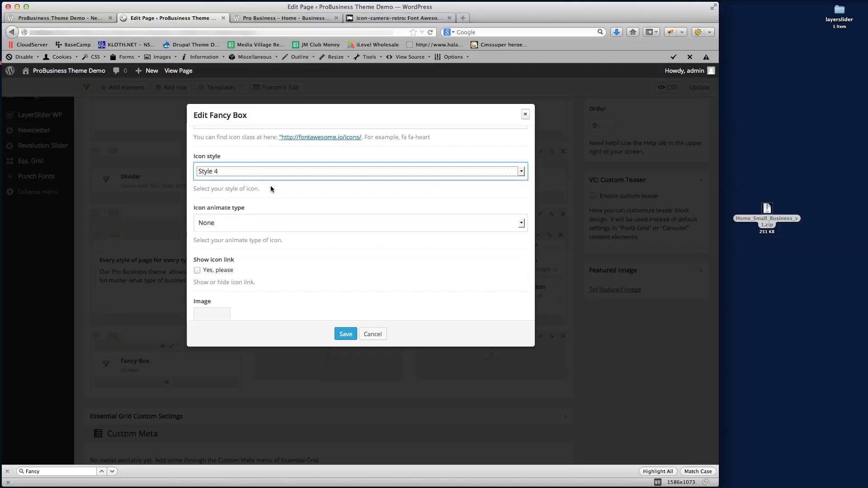
scroll(331, 204, down, 1)
click(257, 206)
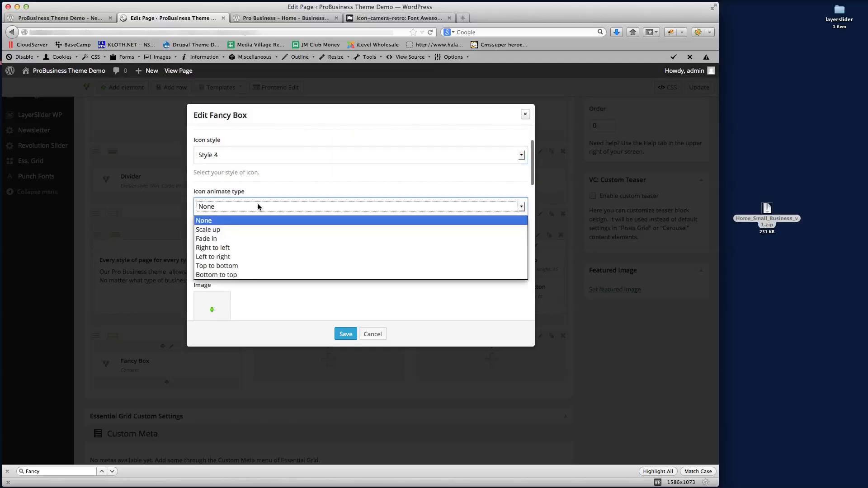
click(247, 229)
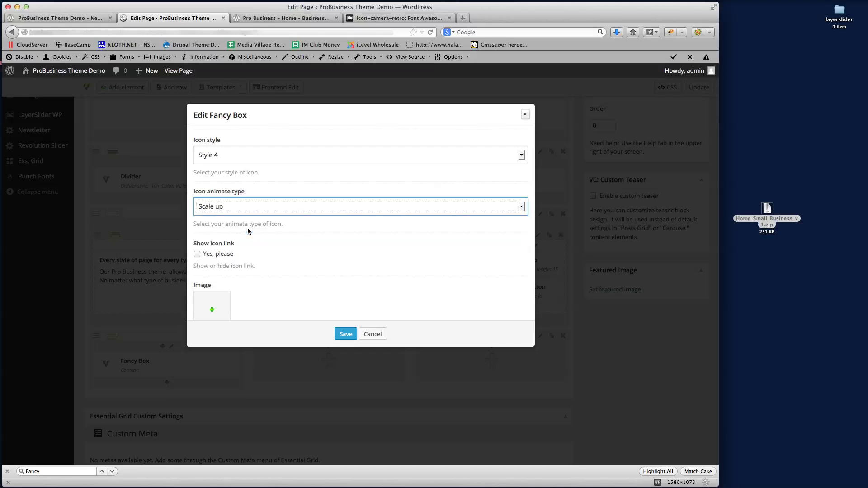
Title the box 'Title 1' as Heading 4, paste its description, and save it
scroll(290, 203, down, 1)
scroll(290, 200, down, 4)
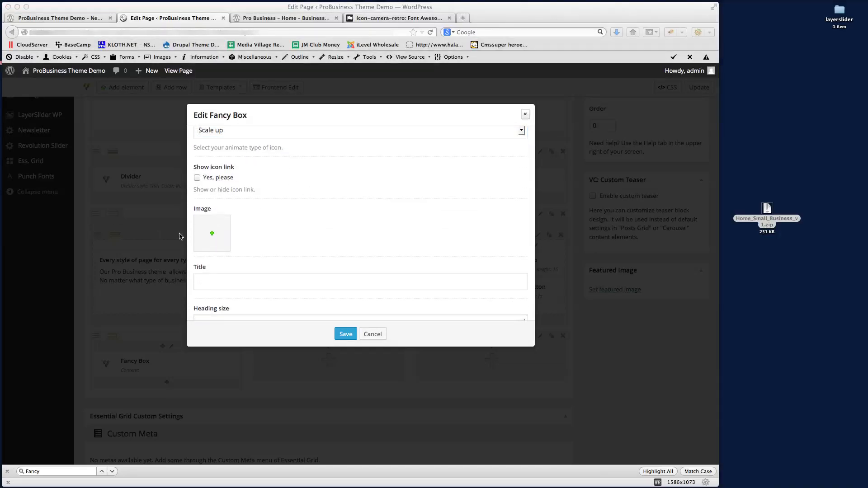
click(220, 281)
text(Title 1)
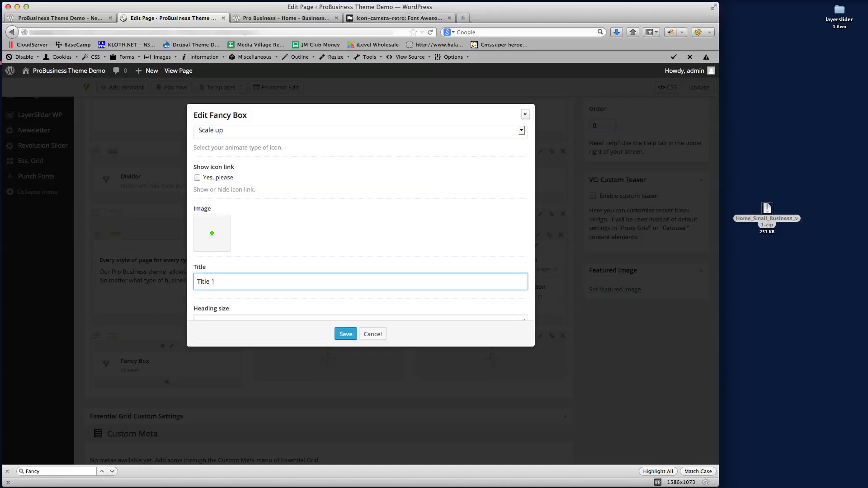
scroll(318, 159, down, 5)
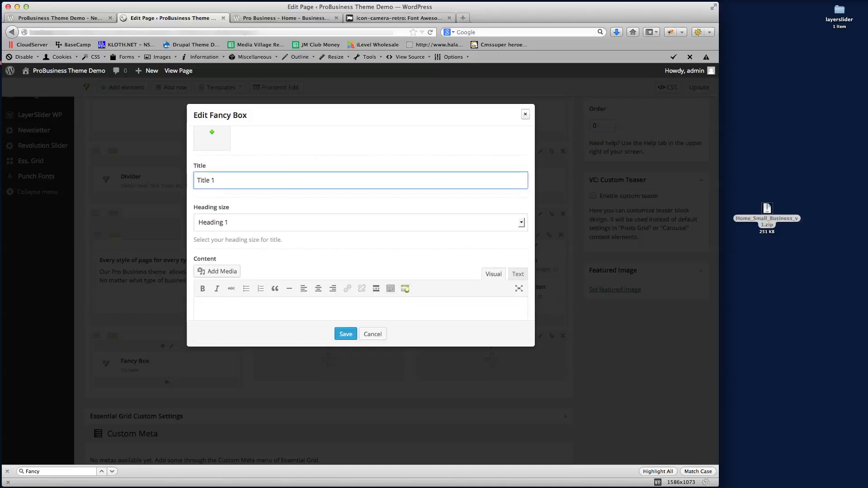
click(338, 244)
click(251, 226)
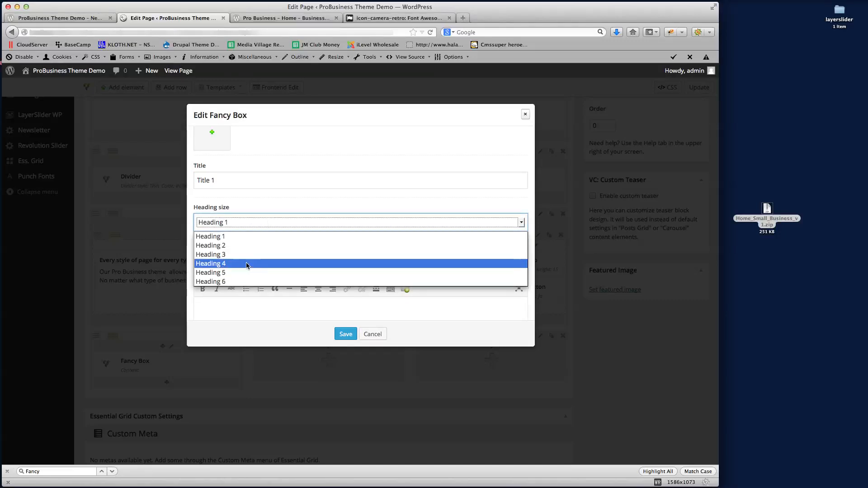
click(219, 264)
scroll(312, 168, down, 4)
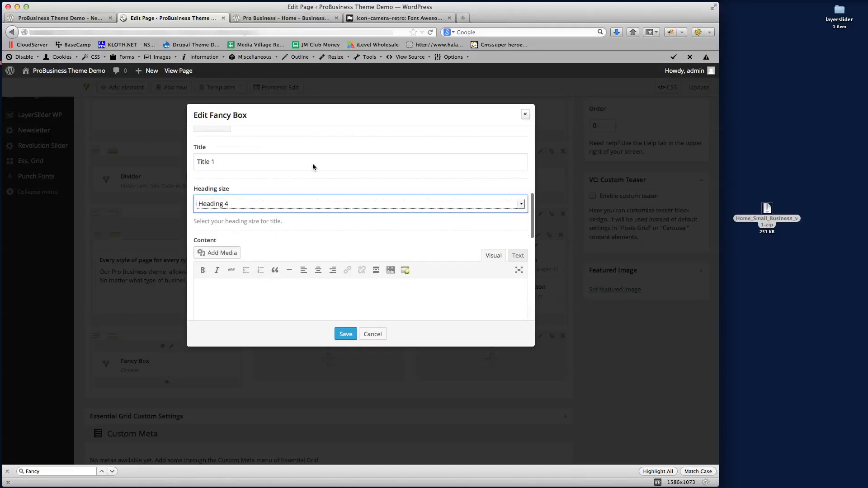
click(252, 282)
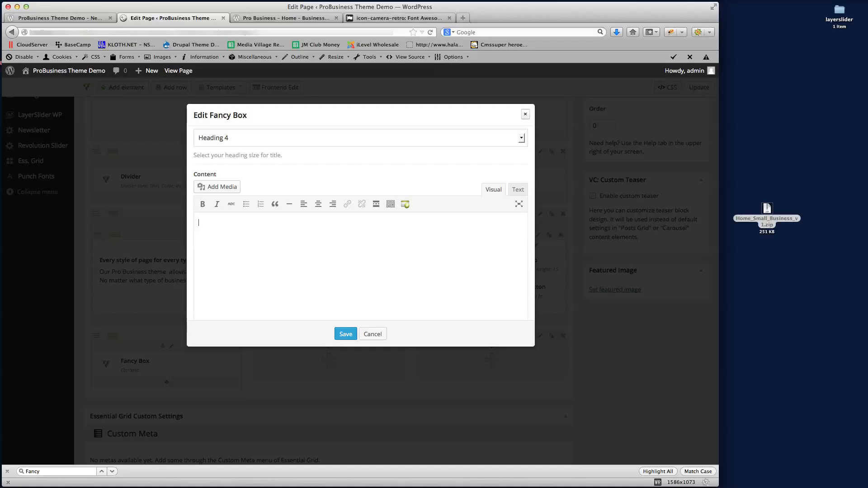
key(super+Tab)
key(super+Tab)
text(Your new 'Pro Business' theme is built with the latest CSS3 and .less coding, giving your new site the perfect look and style.)
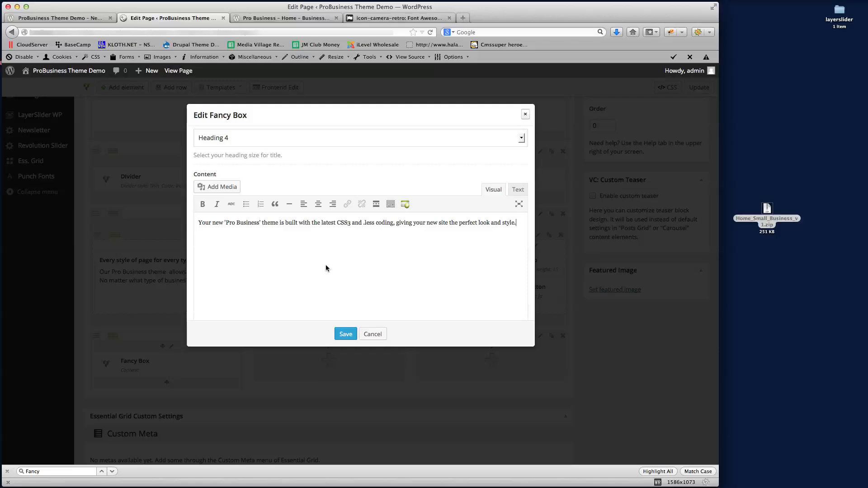
click(345, 334)
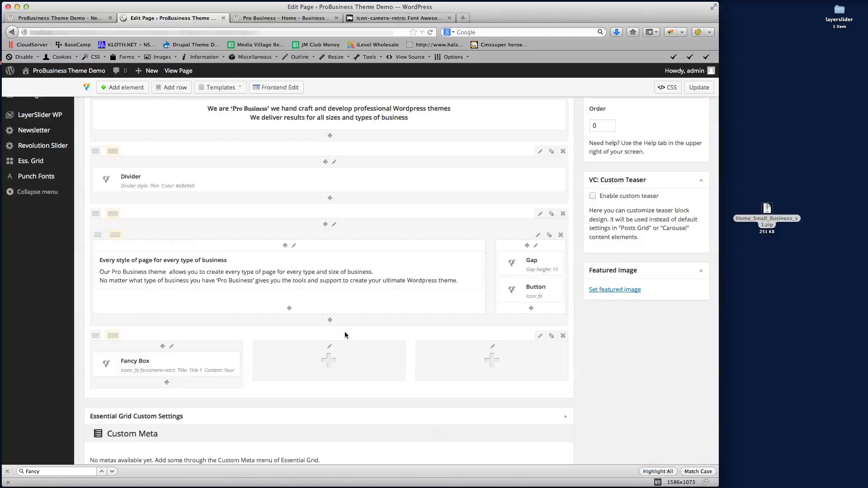
Update the page and reload the live view to check the camera-icon 'Title 1' Fancy Box
click(699, 87)
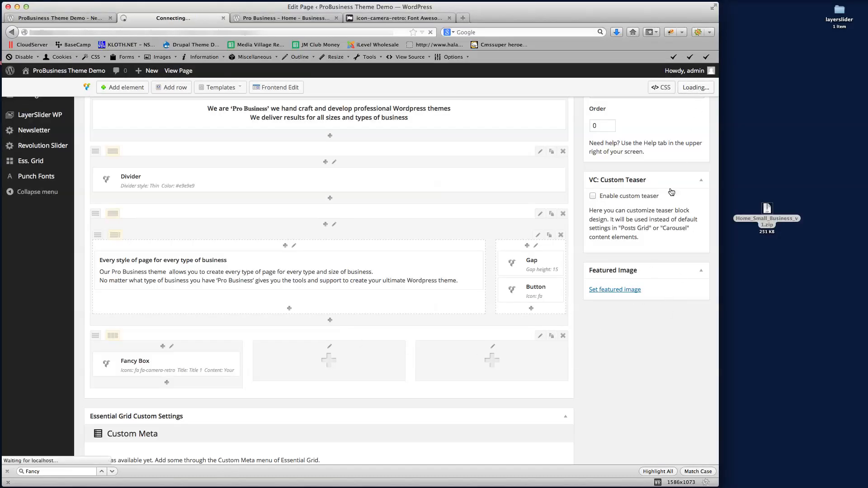
click(61, 18)
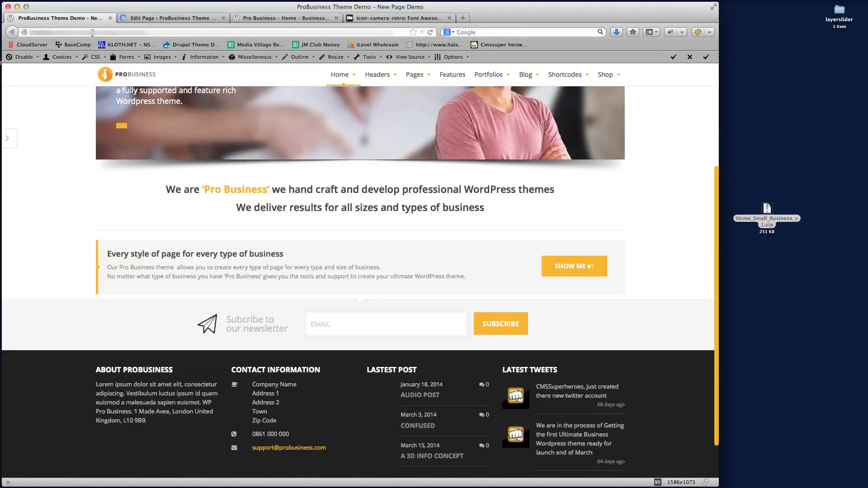
click(92, 33)
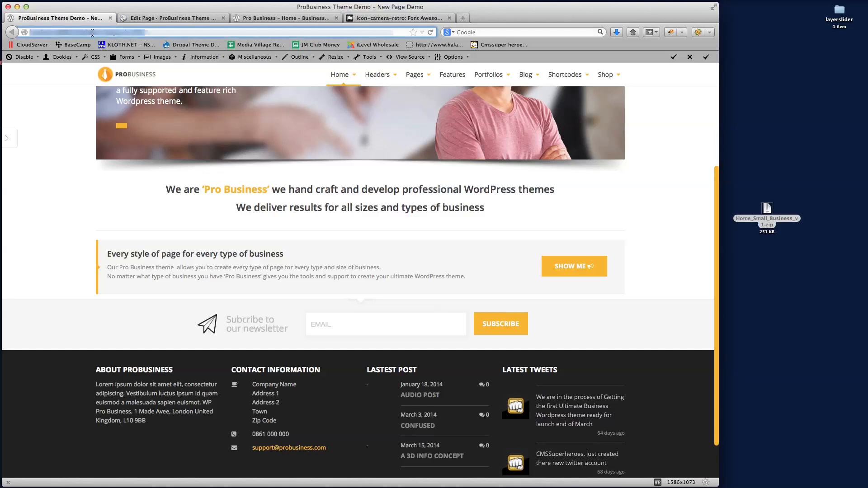
key(Return)
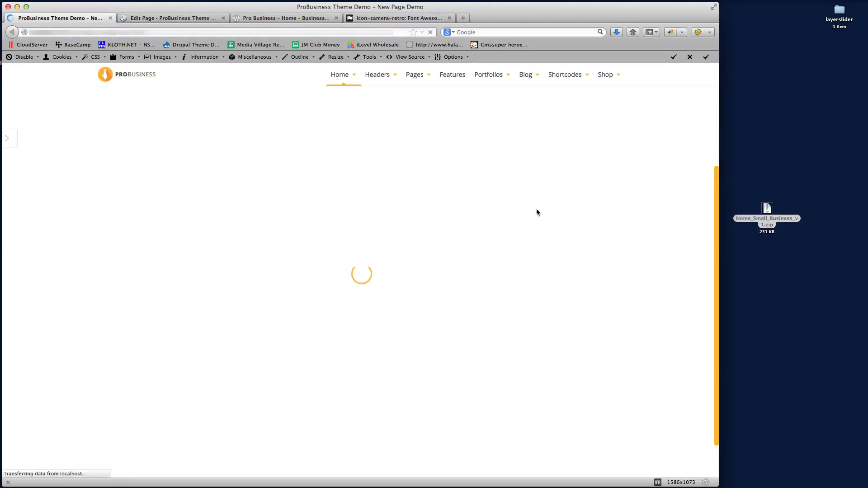
scroll(595, 242, down, 4)
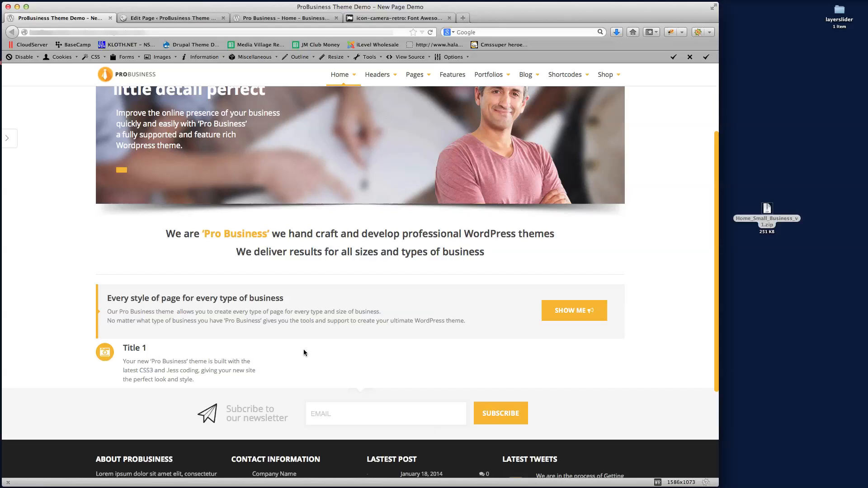
scroll(309, 348, down, 2)
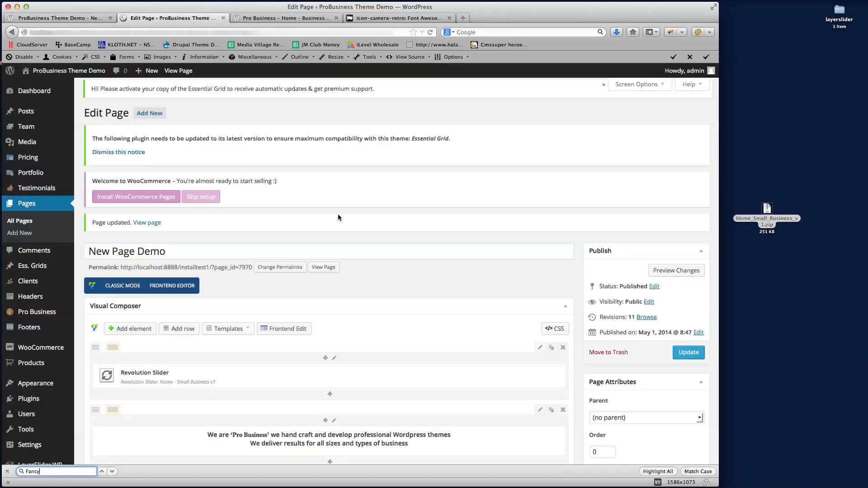
scroll(339, 213, down, 10)
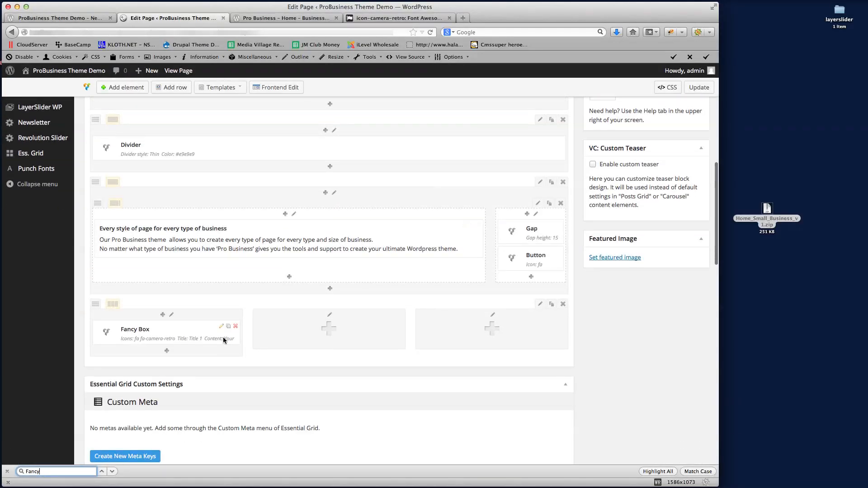
click(228, 326)
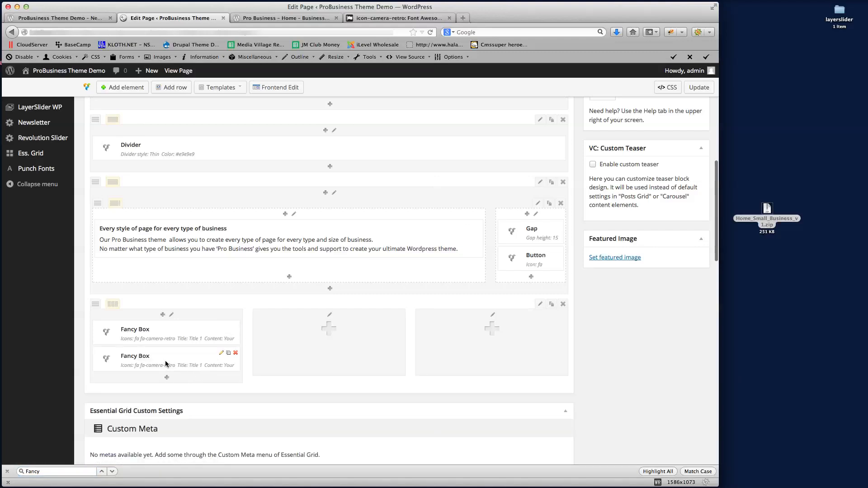
mouse_move(165, 364)
mouse_down()
mouse_move(341, 349)
mouse_move(562, 349)
mouse_up()
click(391, 326)
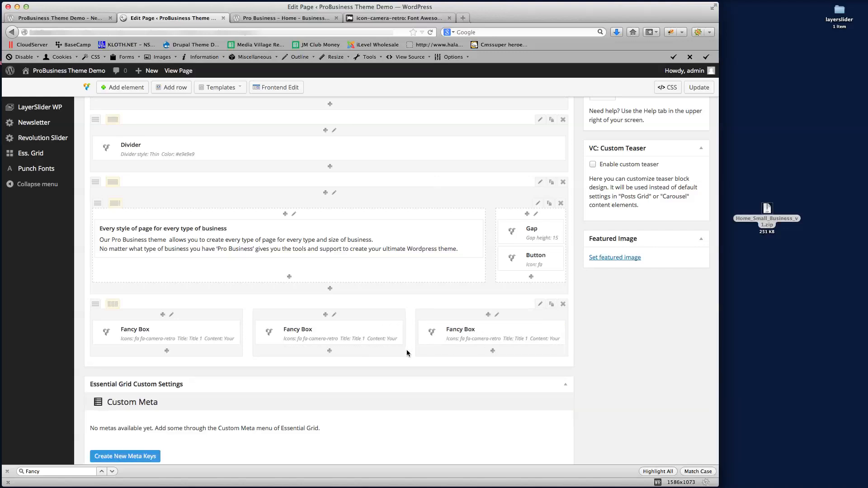
scroll(416, 344, down, 3)
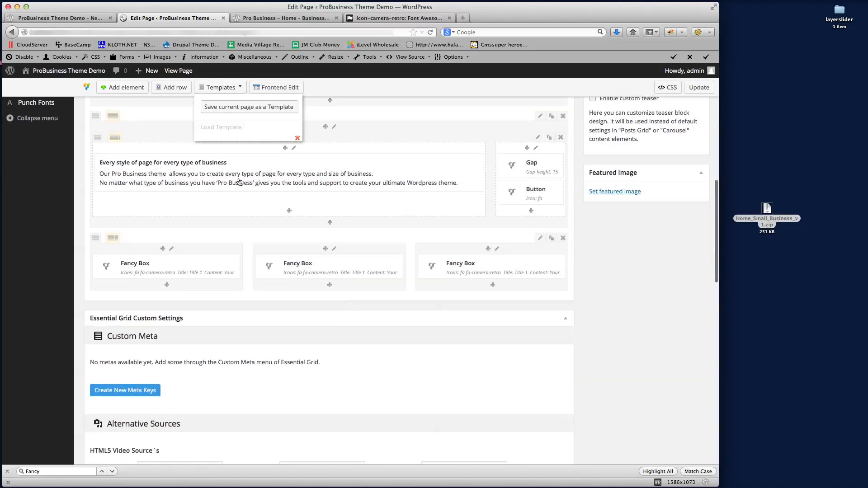
click(84, 19)
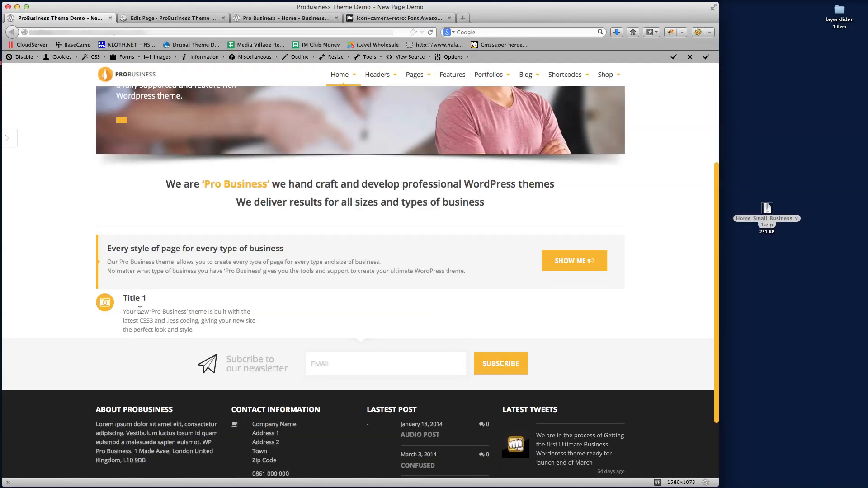
click(178, 19)
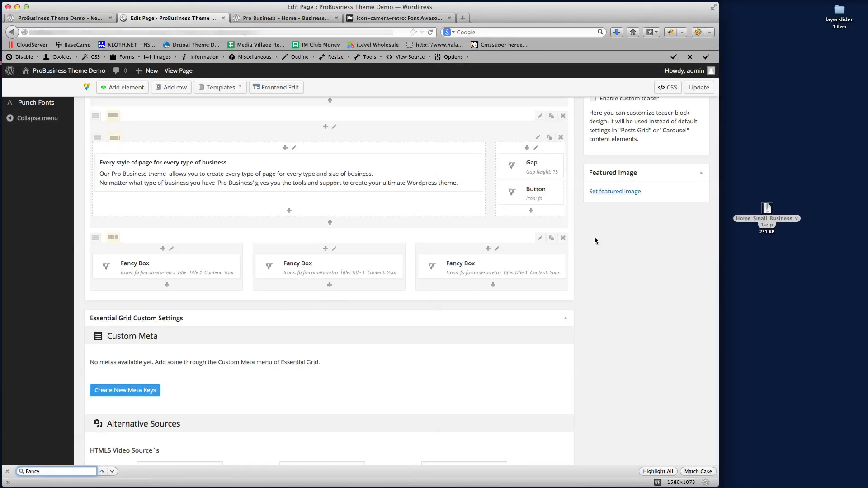
Change the Fancy Box row's top margin from 0 to 30 and update the page
click(539, 238)
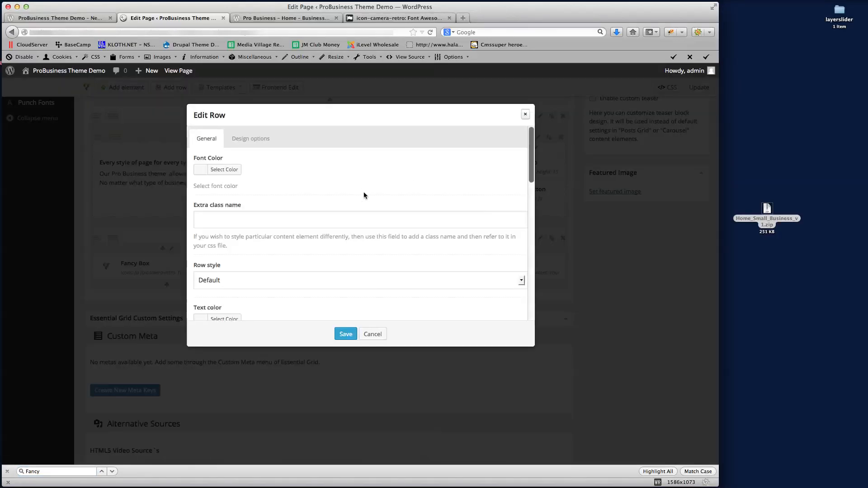
scroll(350, 195, down, 10)
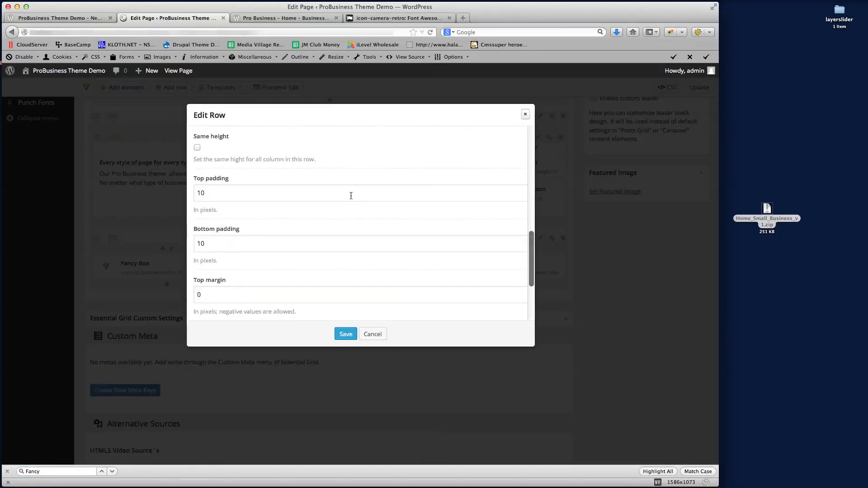
scroll(247, 206, down, 1)
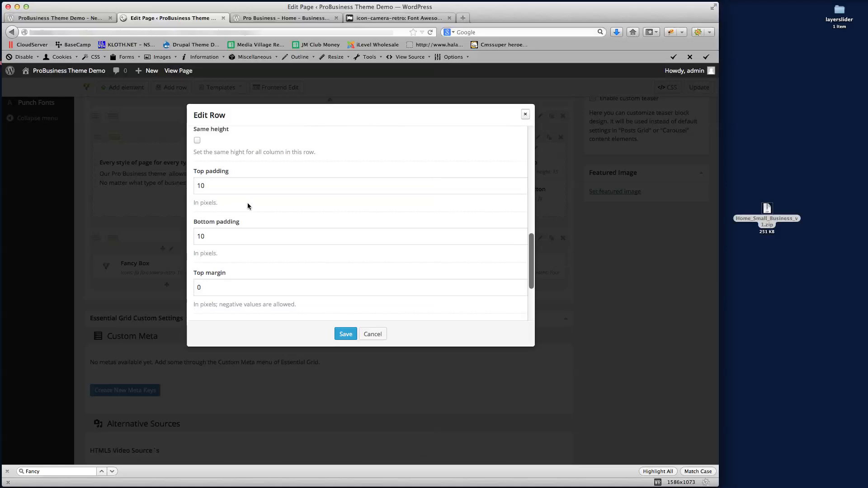
double_click(198, 288)
text(30)
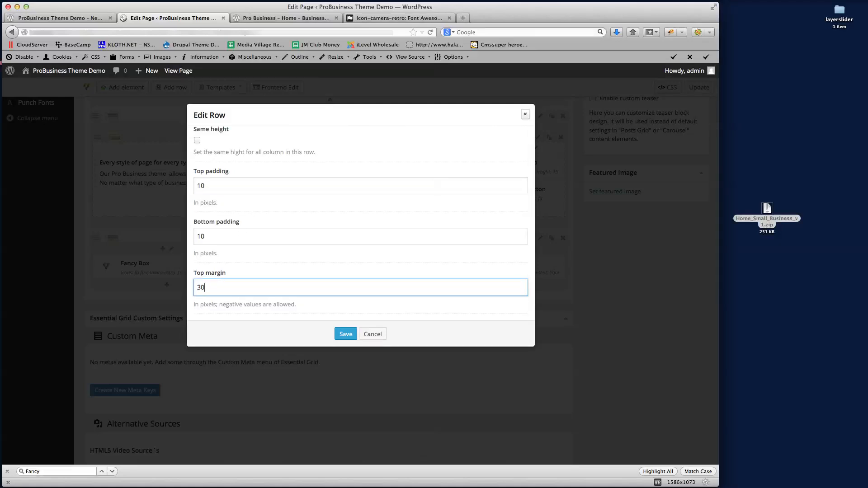
click(347, 334)
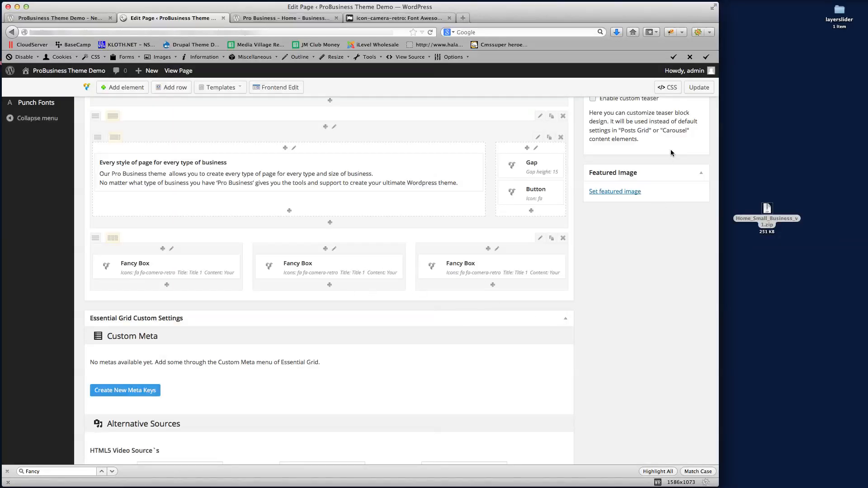
click(698, 87)
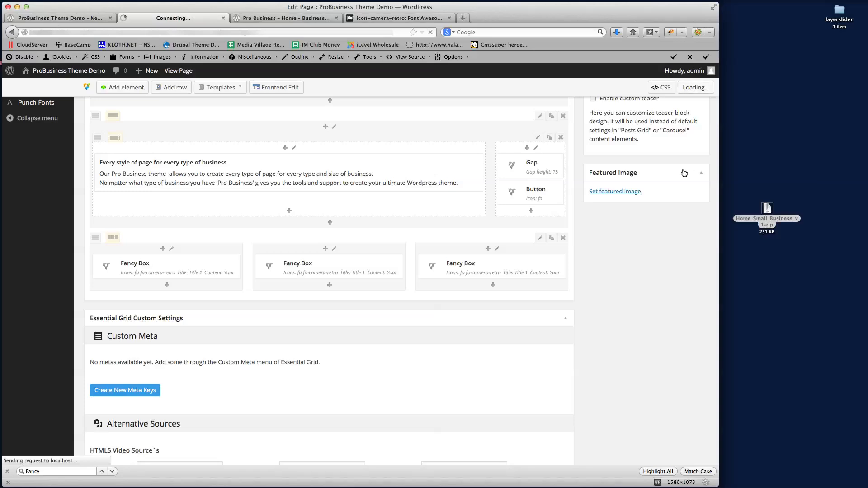
Reload the live page to see the spaced Fancy Boxes, then compare with the Business v2 demo
click(58, 20)
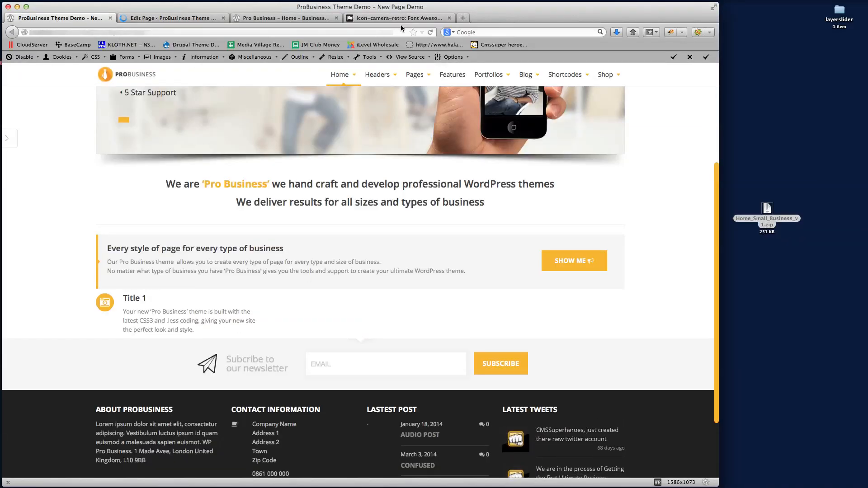
click(430, 32)
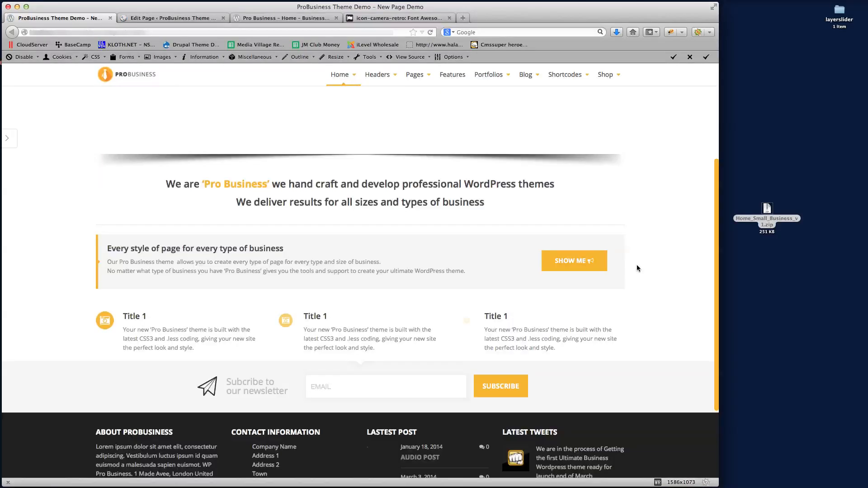
scroll(636, 268, down, 3)
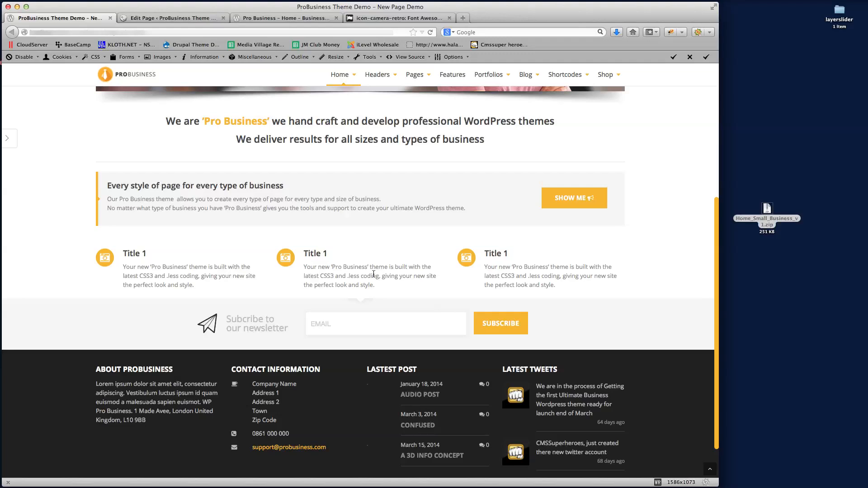
click(281, 19)
scroll(241, 252, down, 4)
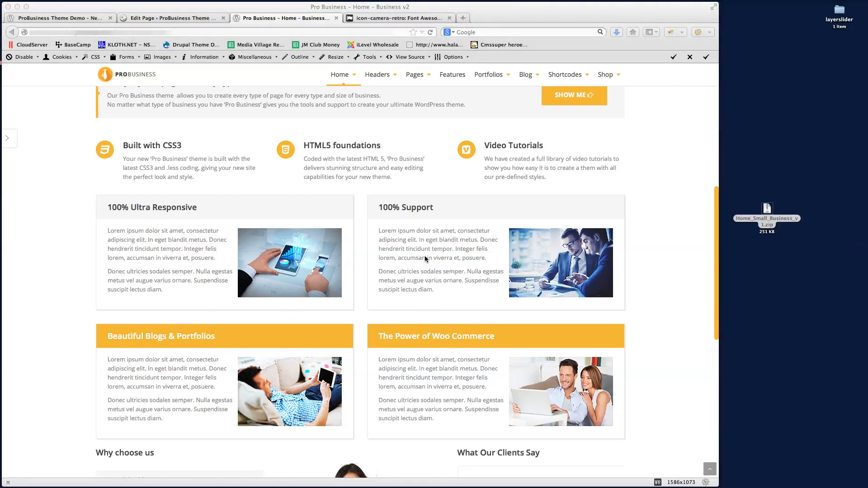
click(171, 17)
scroll(365, 212, down, 10)
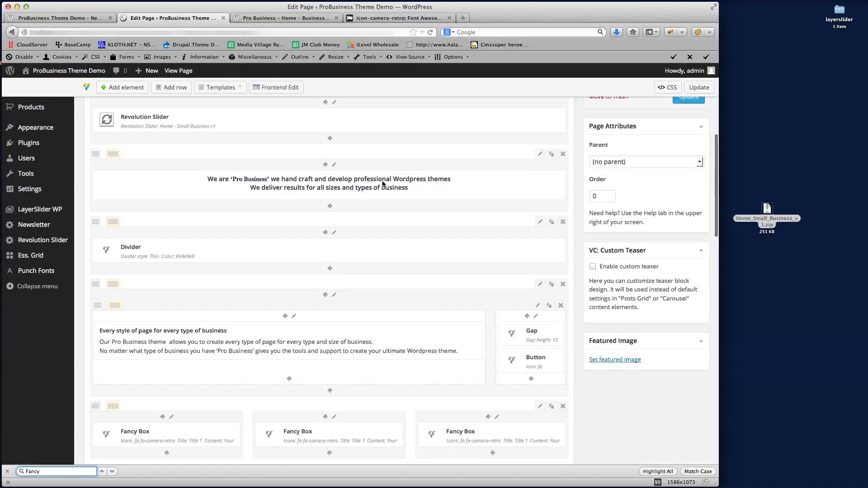
Add a 1/2 + 1/2 row below the Fancy Boxes and open its left column's element picker
click(172, 87)
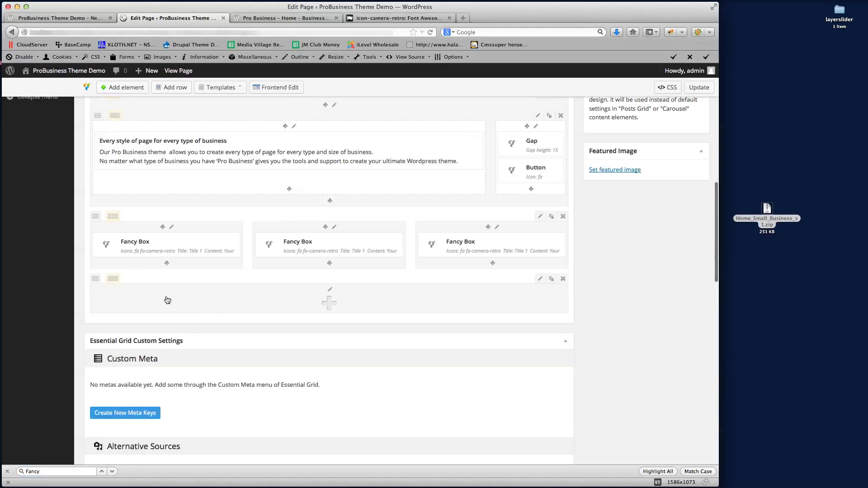
click(127, 283)
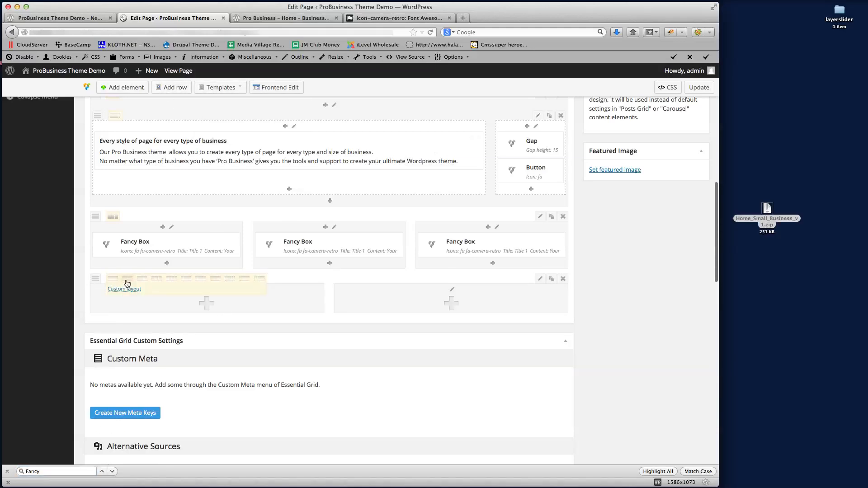
click(304, 19)
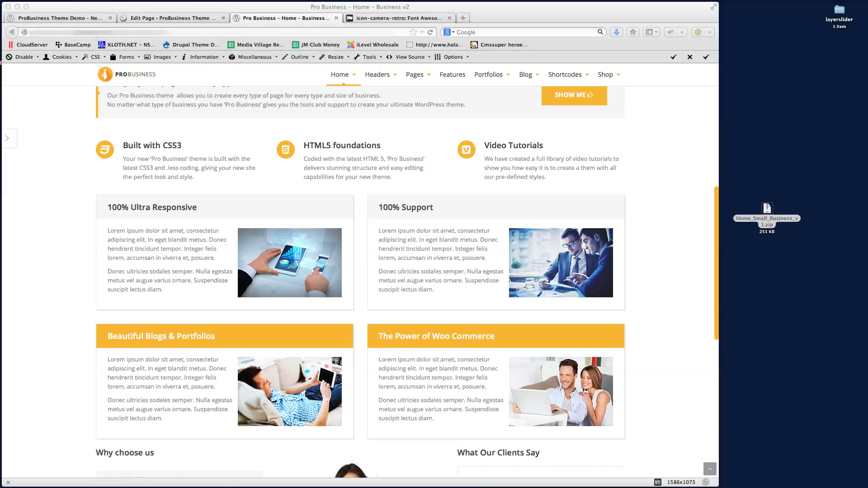
click(652, 219)
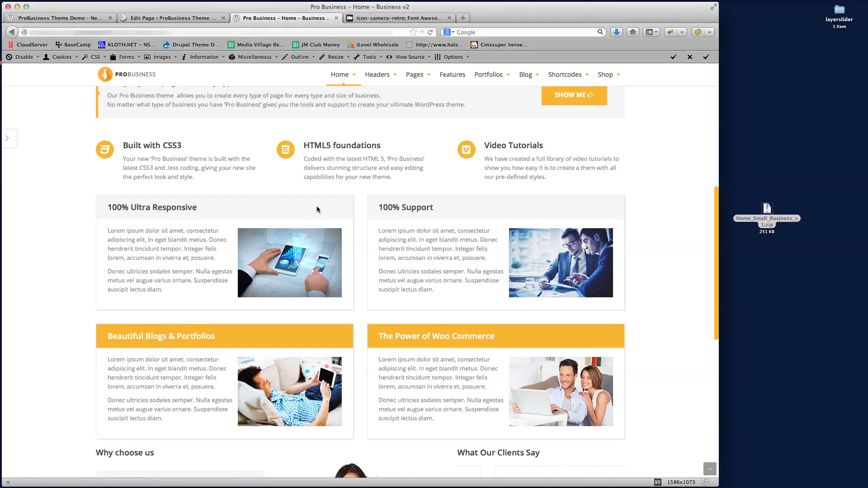
click(175, 18)
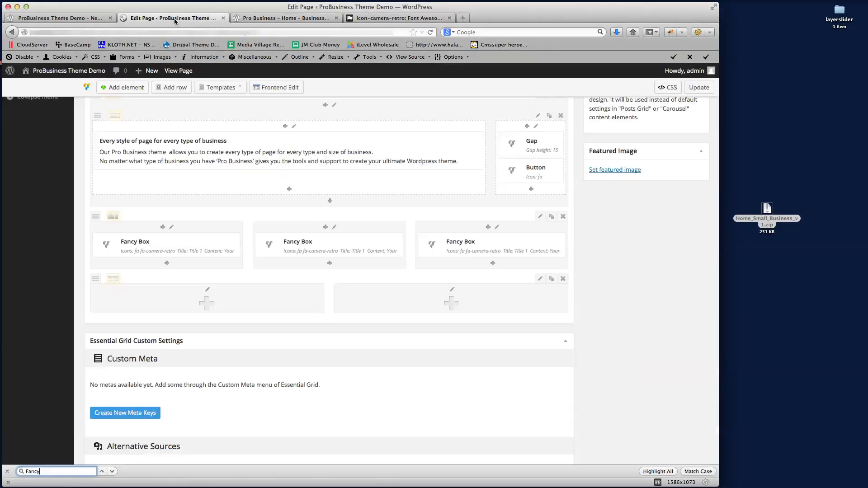
click(206, 302)
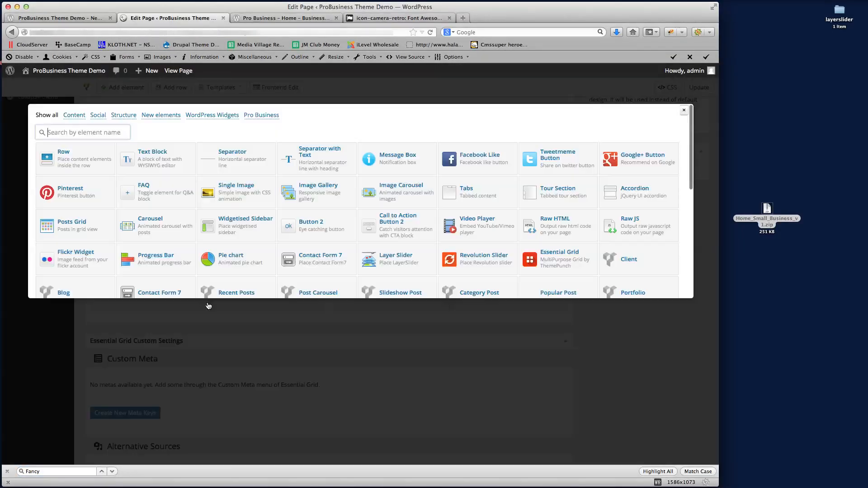
Add a Text Block with the pasted '100% Ultra Responsive' heading, paragraphs and image, and save it
click(154, 154)
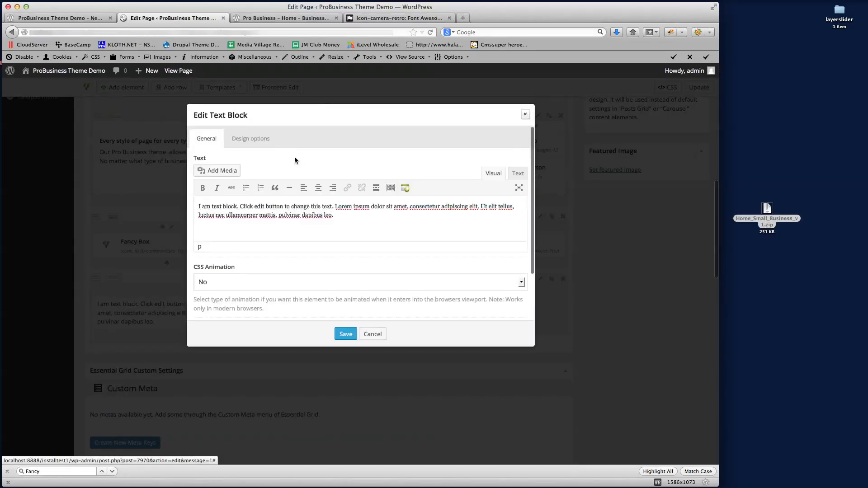
key(super+Tab)
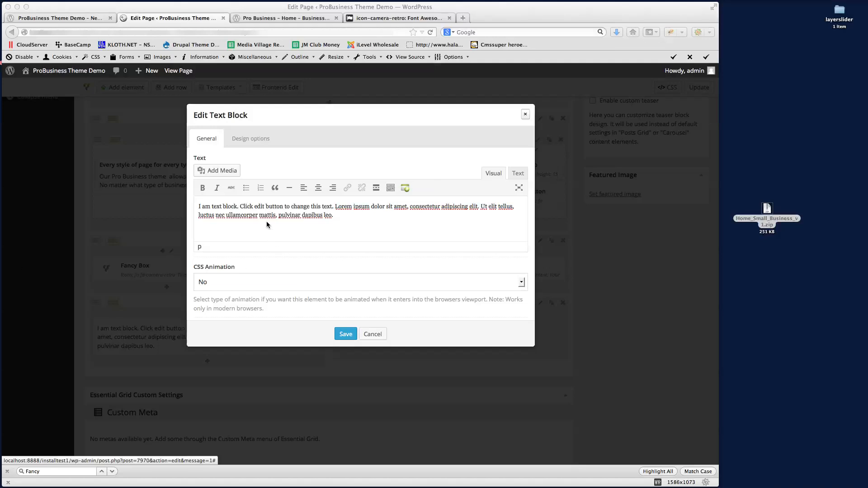
key(super+Tab)
key(super+a)
key(super+v)
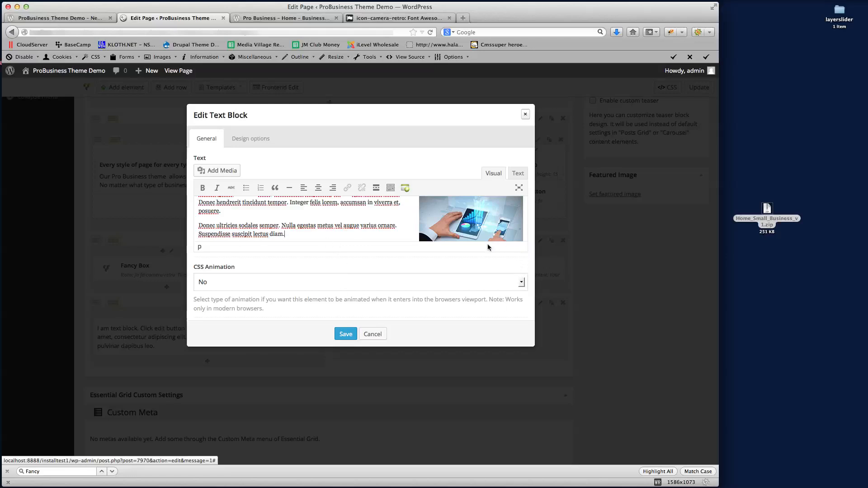
click(519, 187)
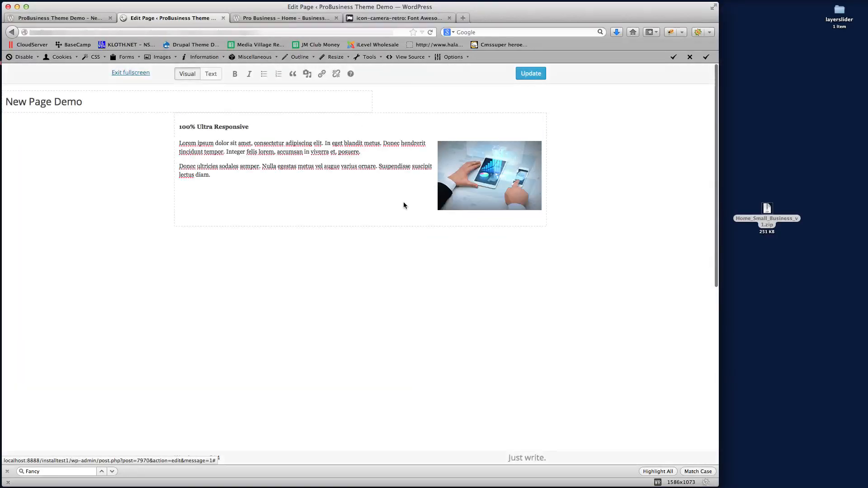
click(130, 74)
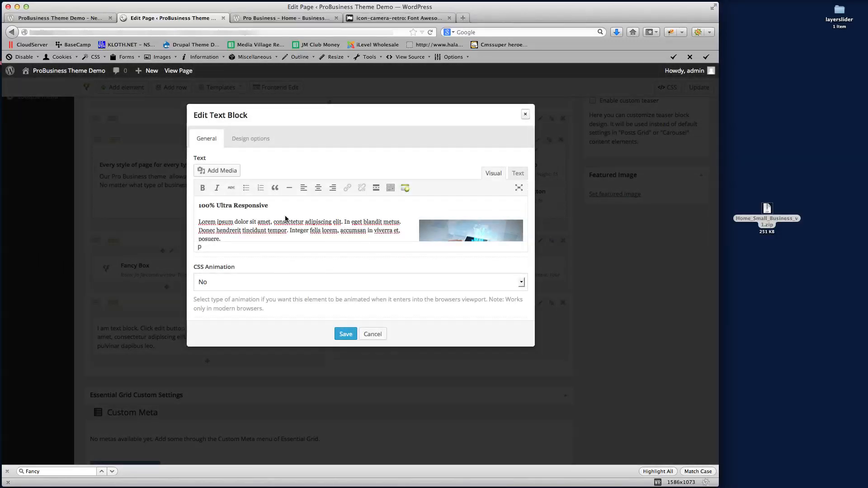
drag(204, 206, 245, 205)
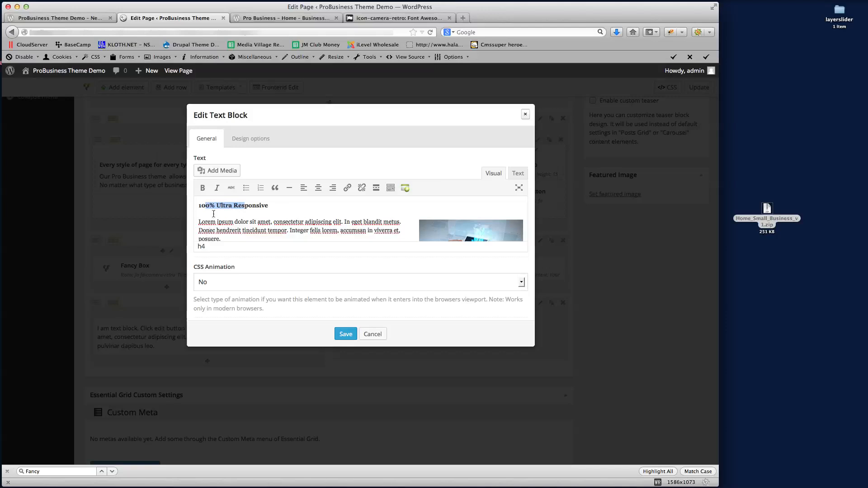
scroll(303, 226, down, 5)
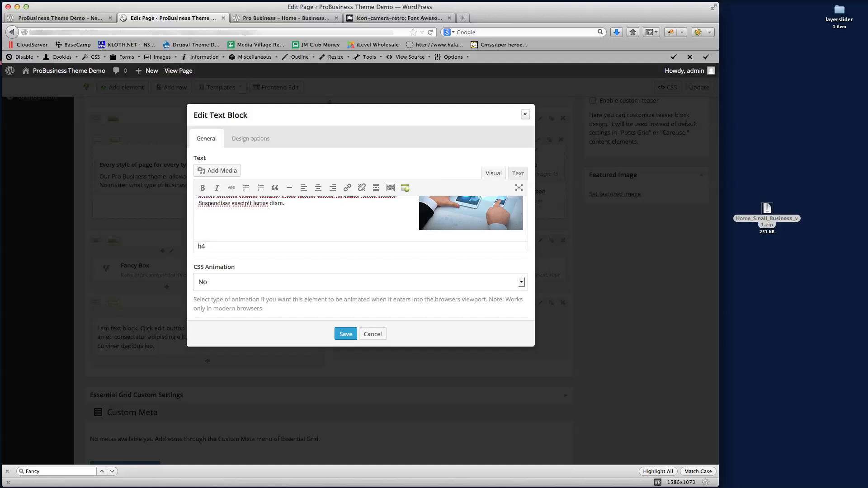
scroll(302, 229, down, 3)
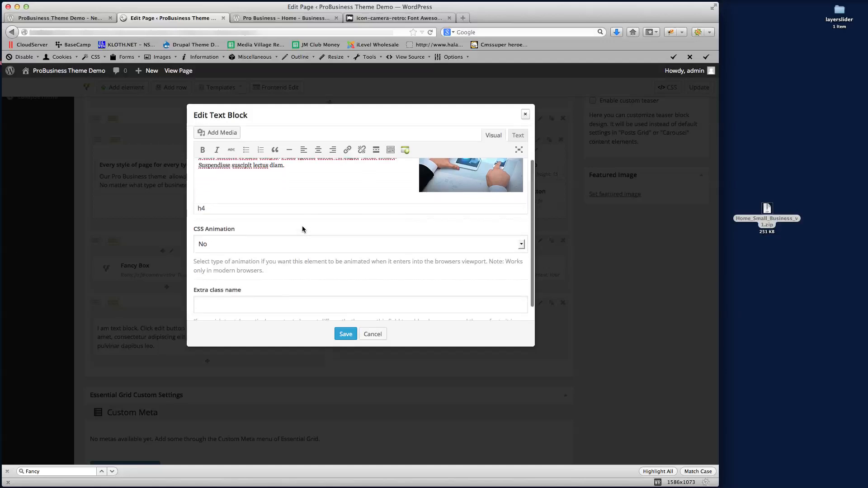
click(346, 334)
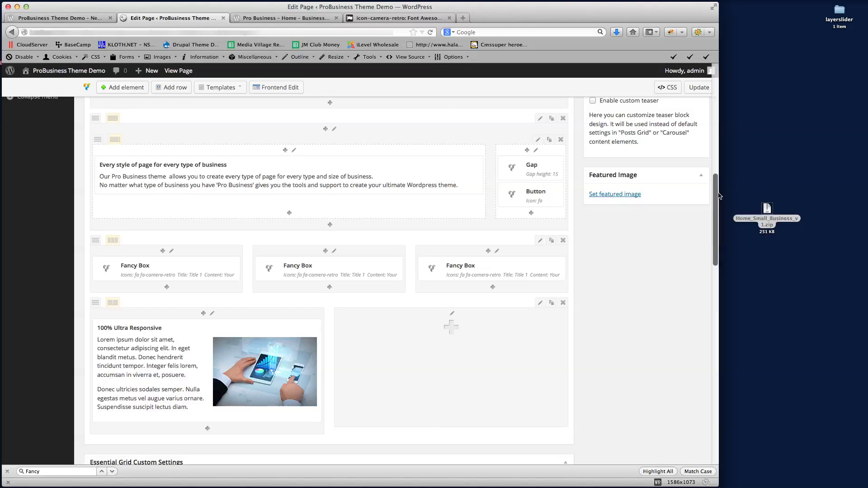
click(696, 87)
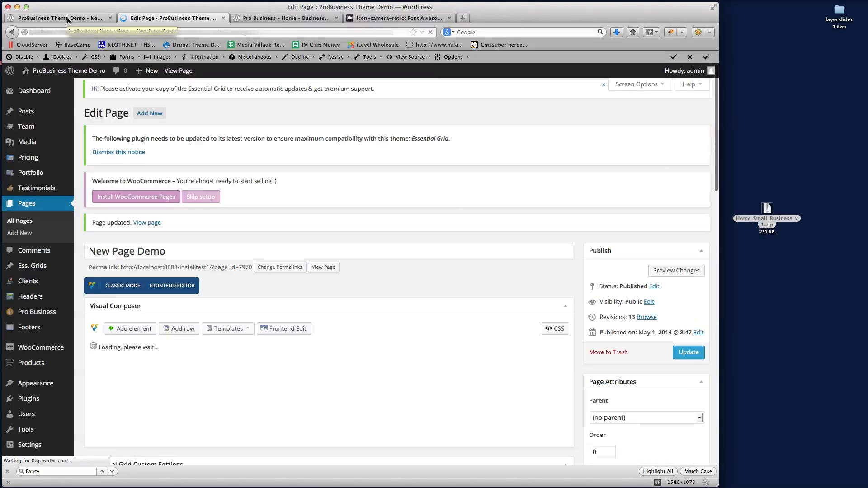
click(67, 21)
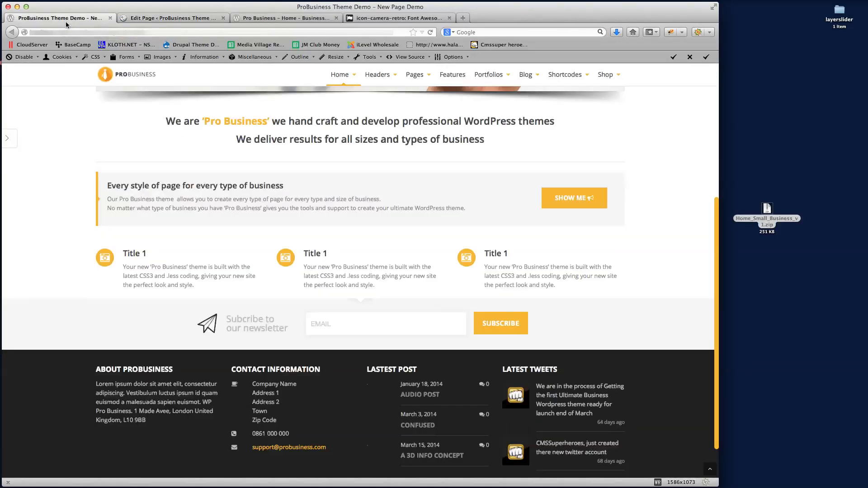
click(86, 32)
key(Return)
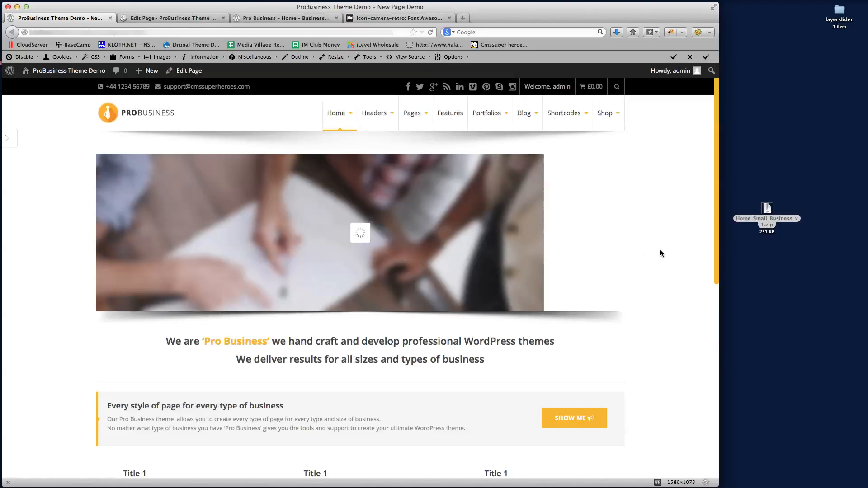
scroll(660, 253, down, 10)
scroll(659, 253, down, 2)
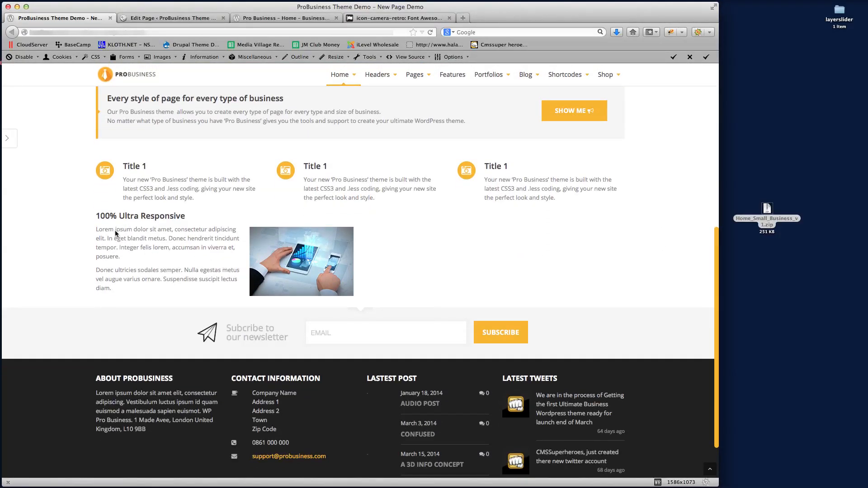
click(287, 18)
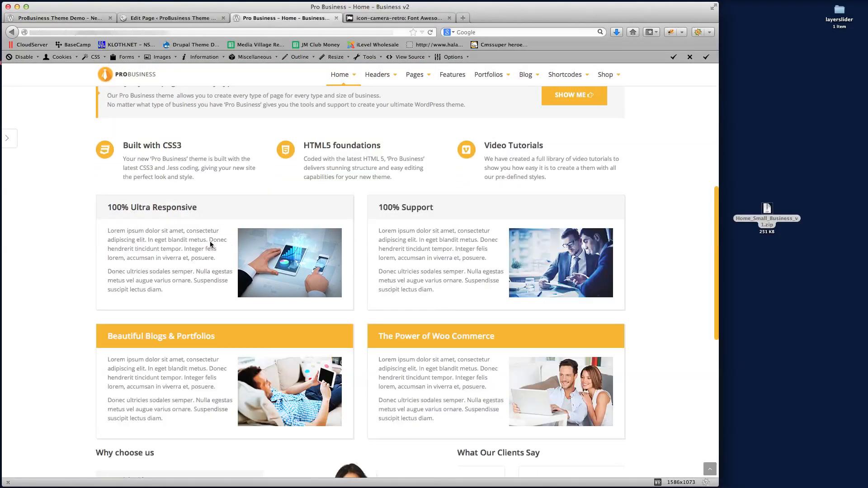
click(55, 19)
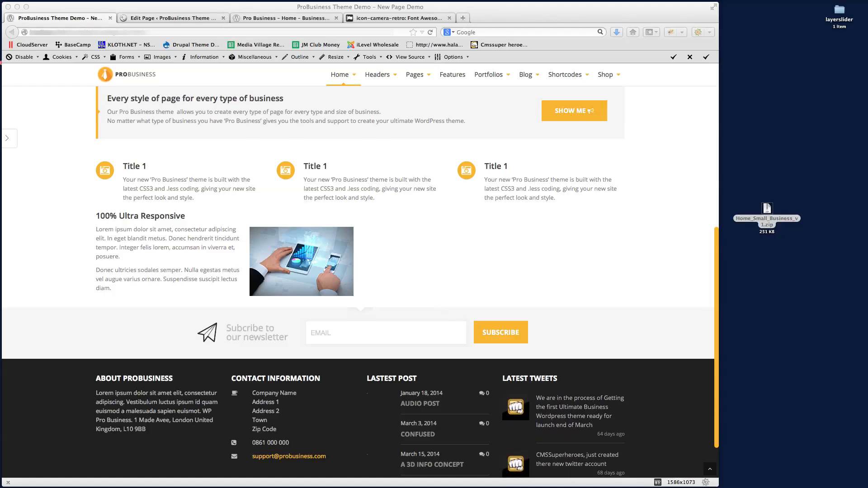
click(523, 249)
click(175, 21)
scroll(333, 251, down, 5)
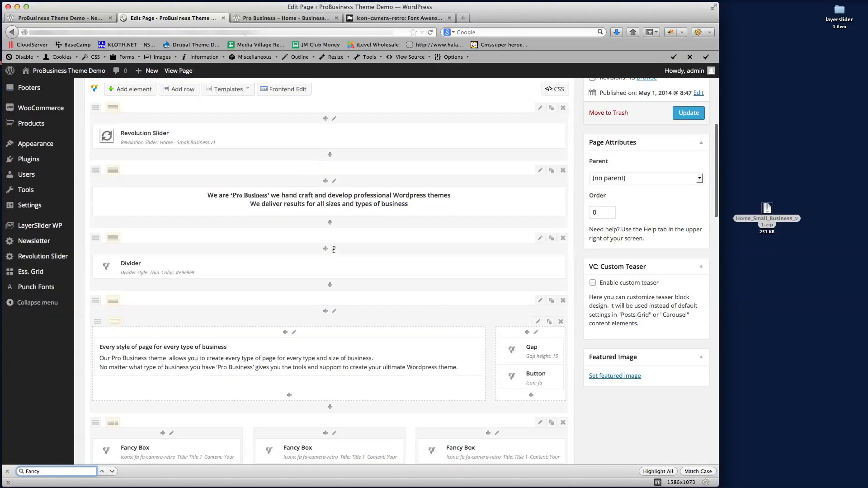
Set the '100% Ultra Responsive' column's Column Style to Border Radius Title and save
scroll(334, 249, down, 7)
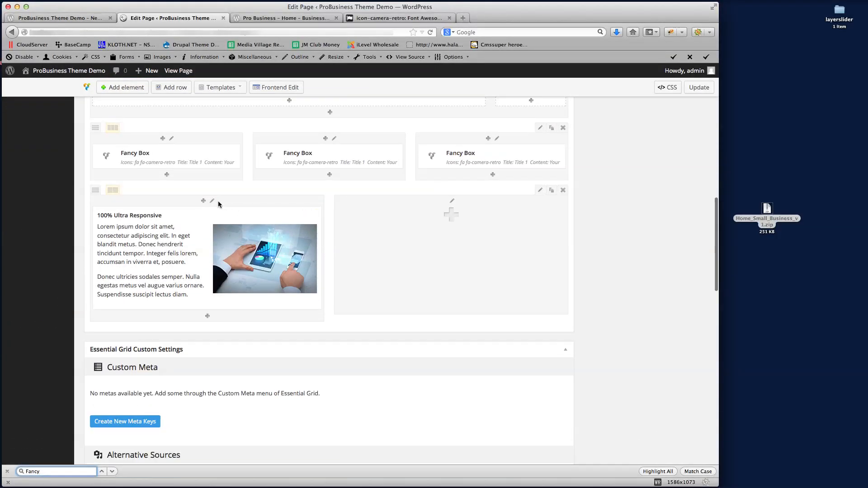
click(212, 201)
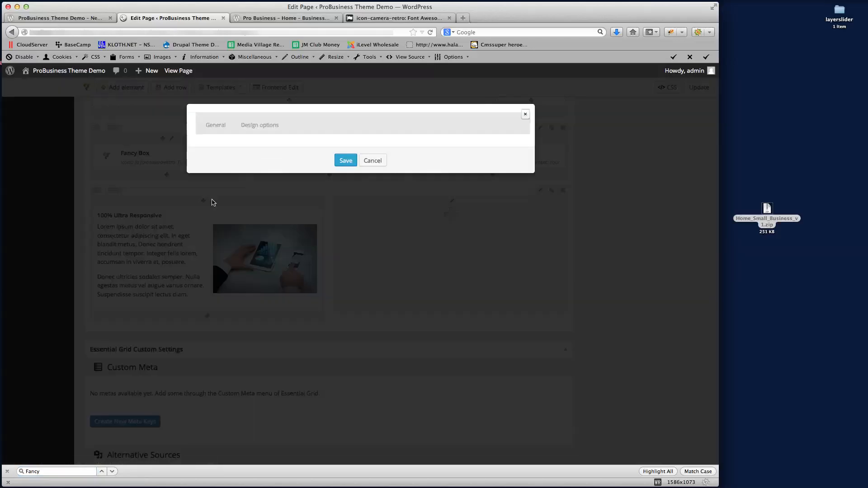
scroll(308, 218, down, 1)
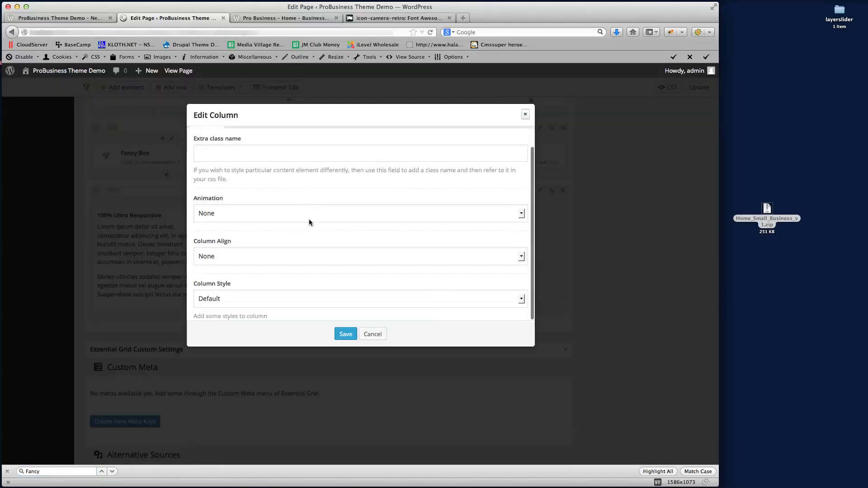
click(231, 297)
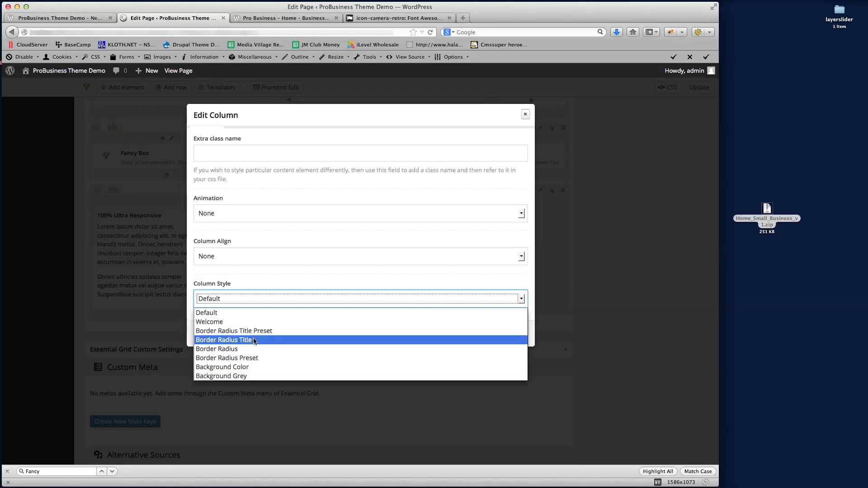
click(268, 341)
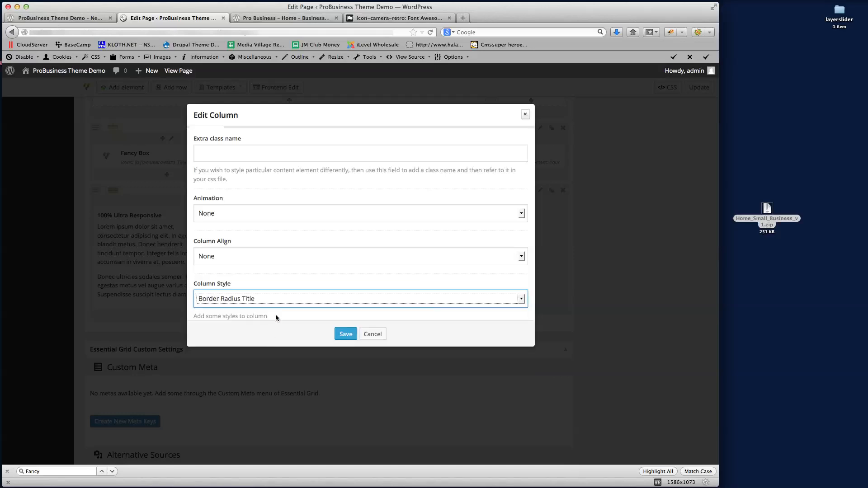
click(344, 335)
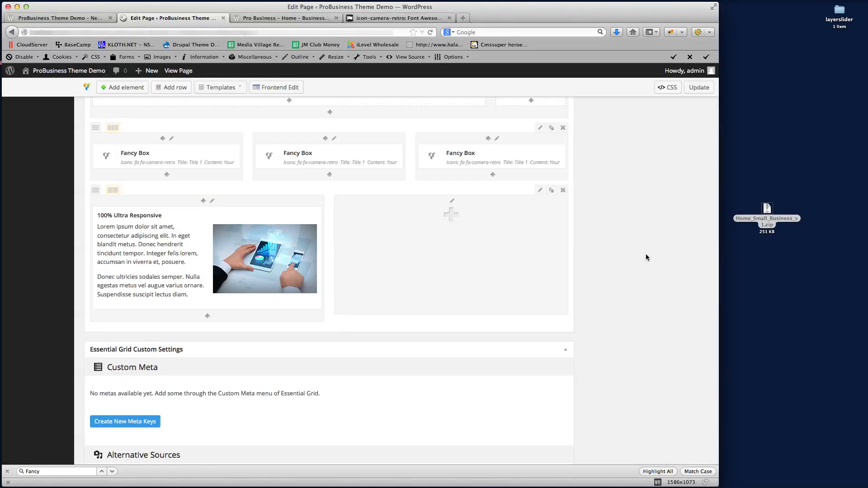
Update the page, reload the live view to see the grey-title bordered card, and compare with Business v2
click(698, 89)
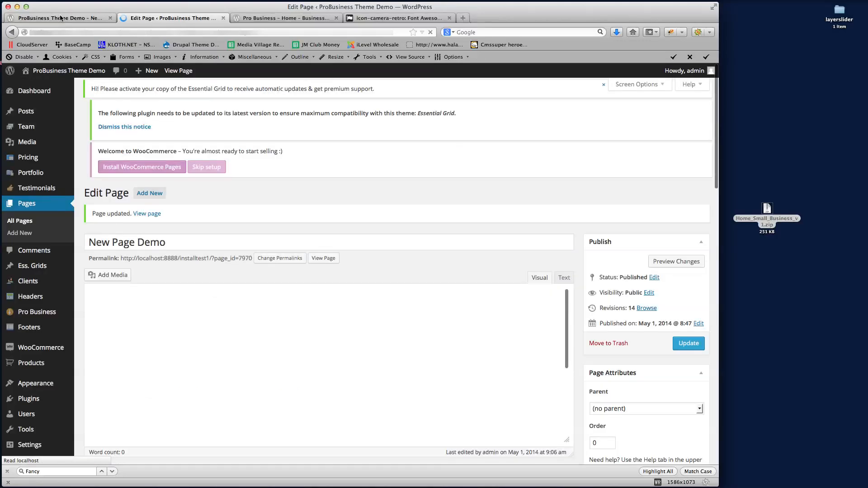
click(60, 18)
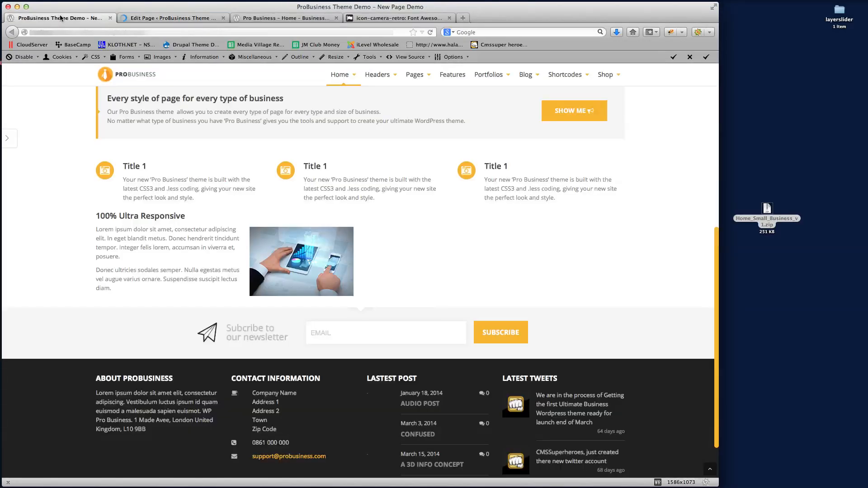
click(77, 34)
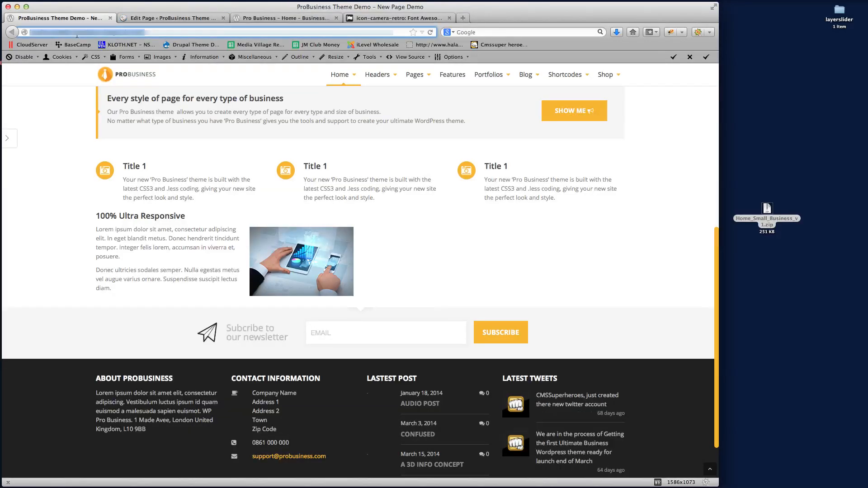
key(Return)
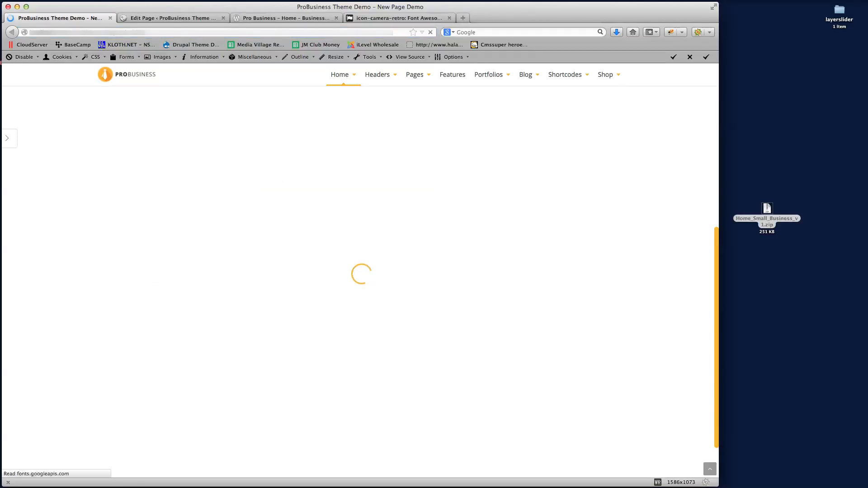
scroll(630, 240, down, 5)
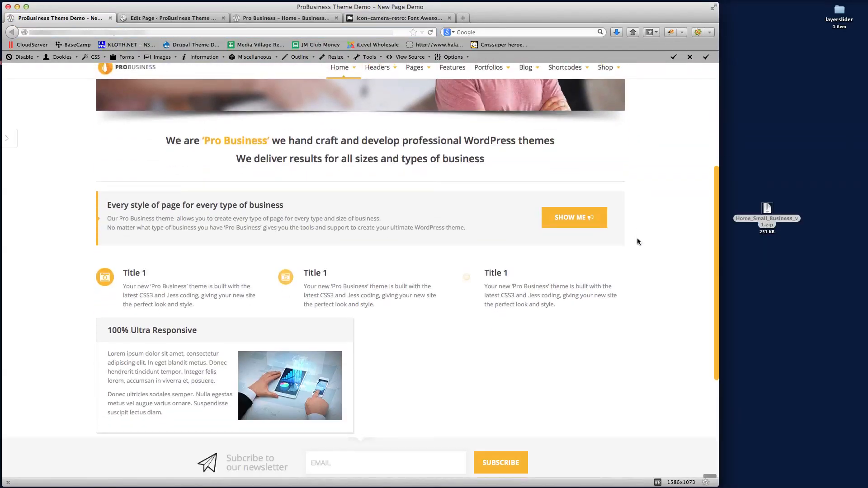
scroll(638, 241, down, 3)
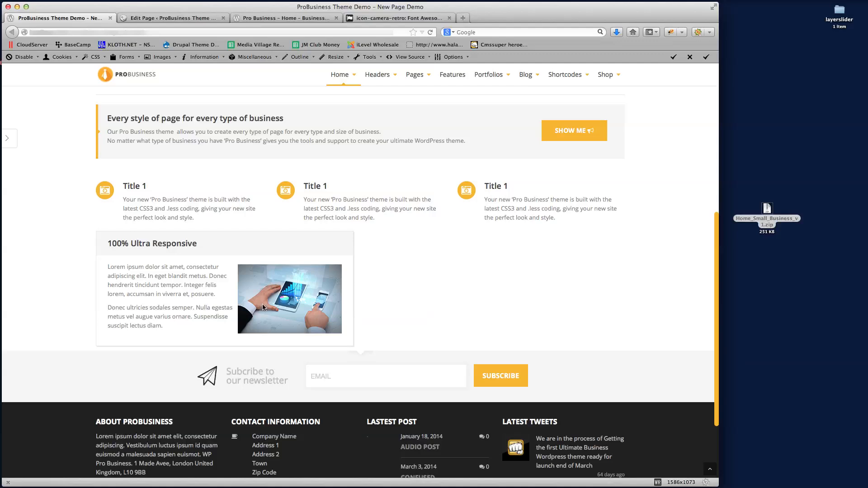
click(173, 17)
scroll(503, 264, down, 10)
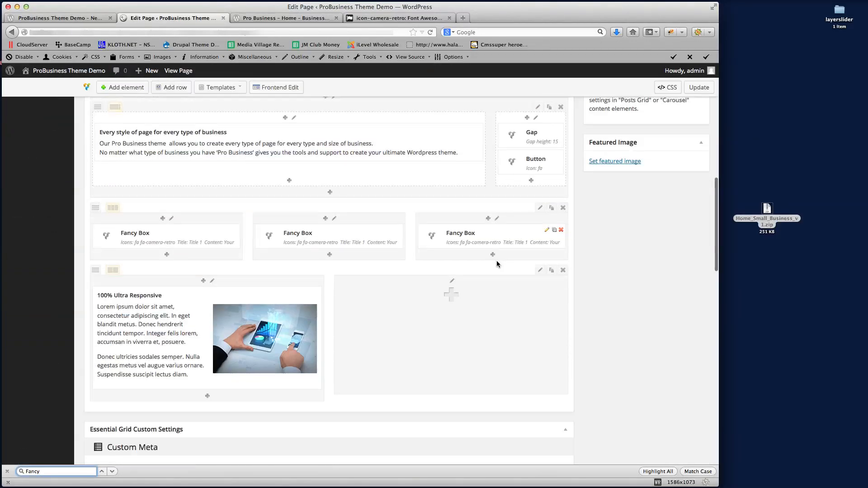
click(282, 18)
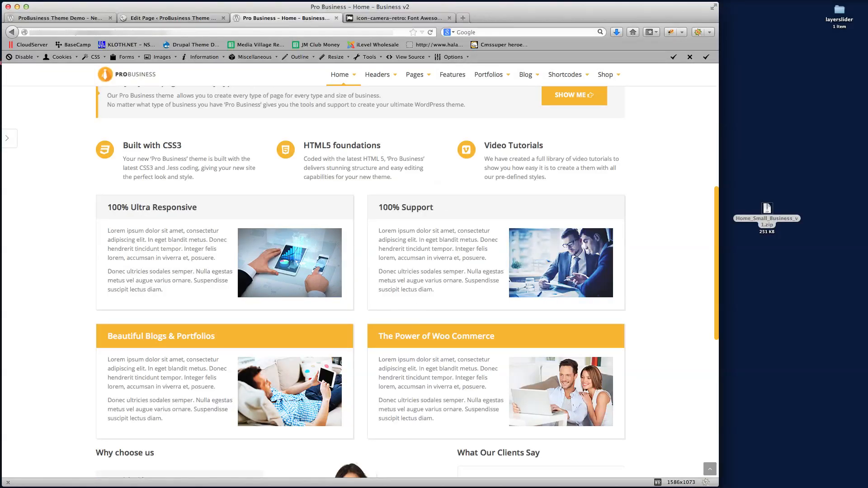
click(174, 18)
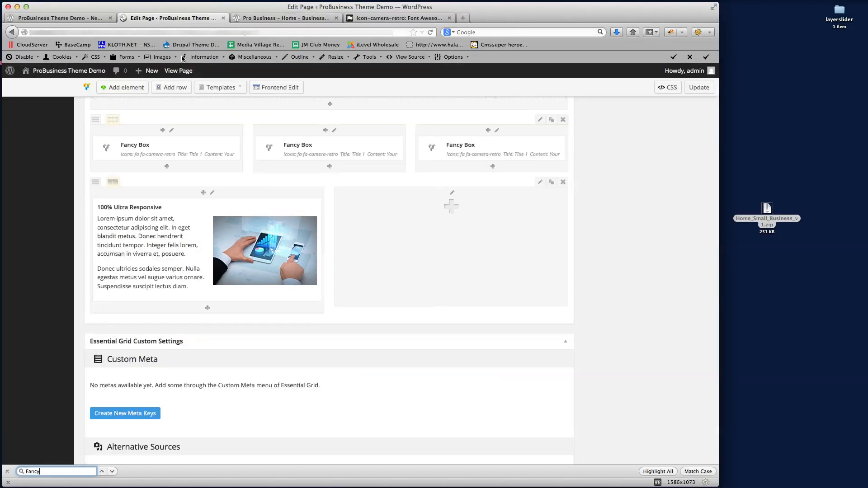
Clone the '100% Ultra Responsive' block into the empty right column, then clone the whole row
click(310, 203)
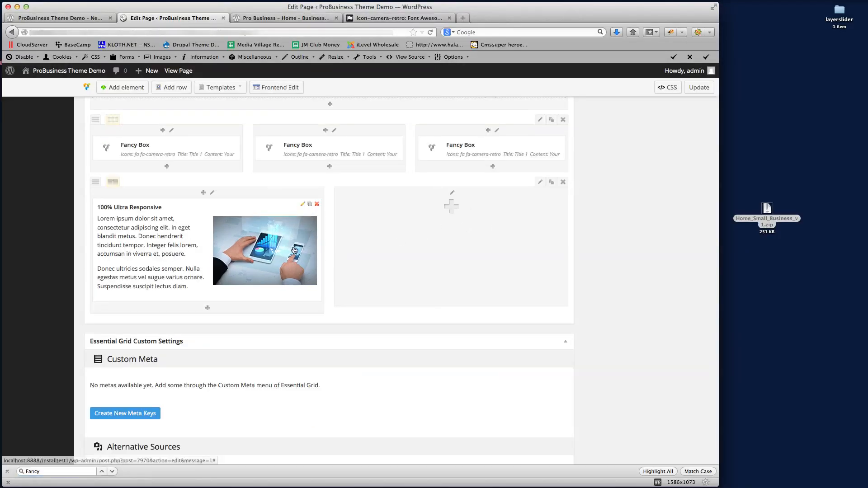
drag(280, 327, 425, 252)
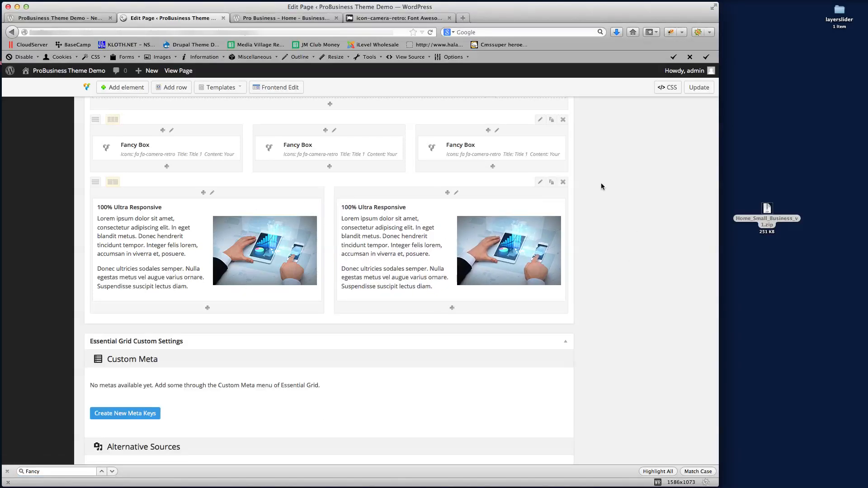
click(551, 182)
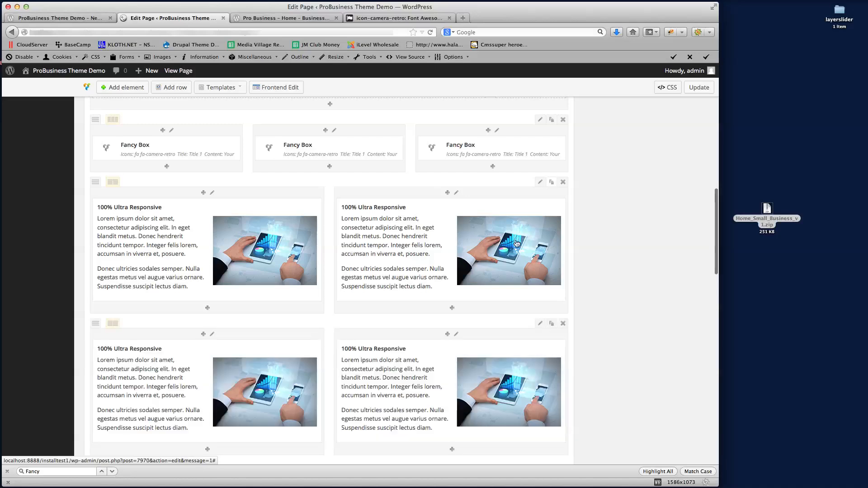
Update the page and reload the live view to see all four blocks
click(699, 87)
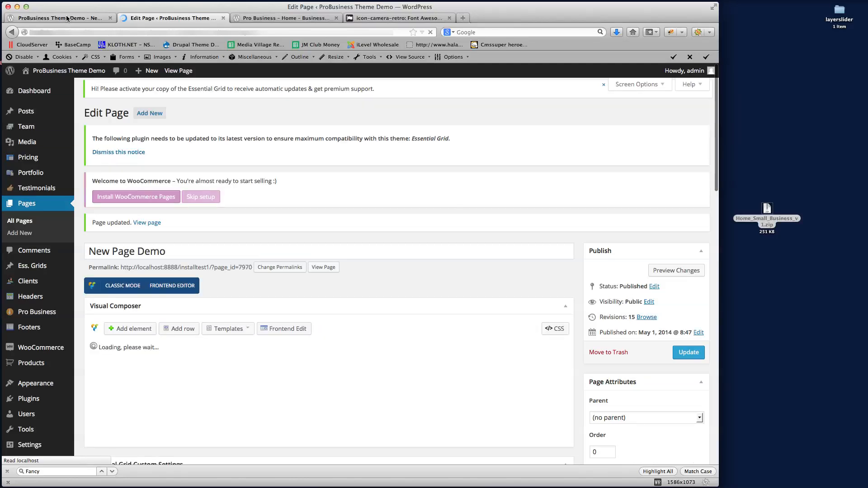
click(66, 18)
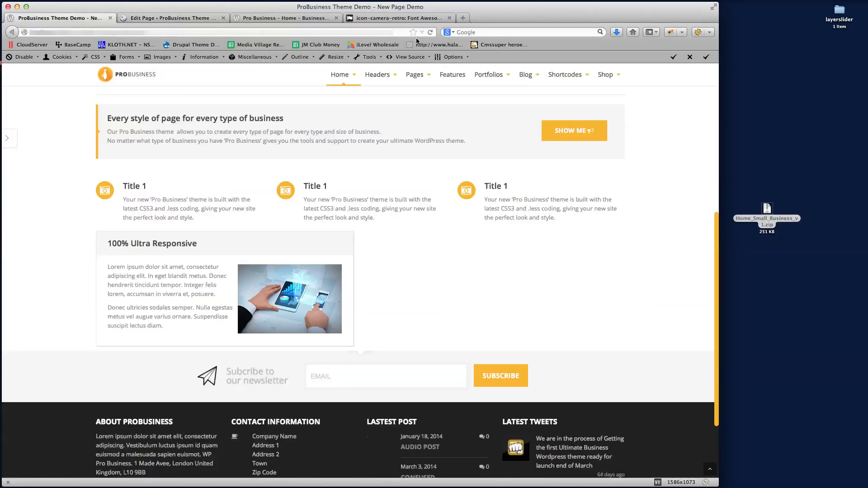
click(430, 32)
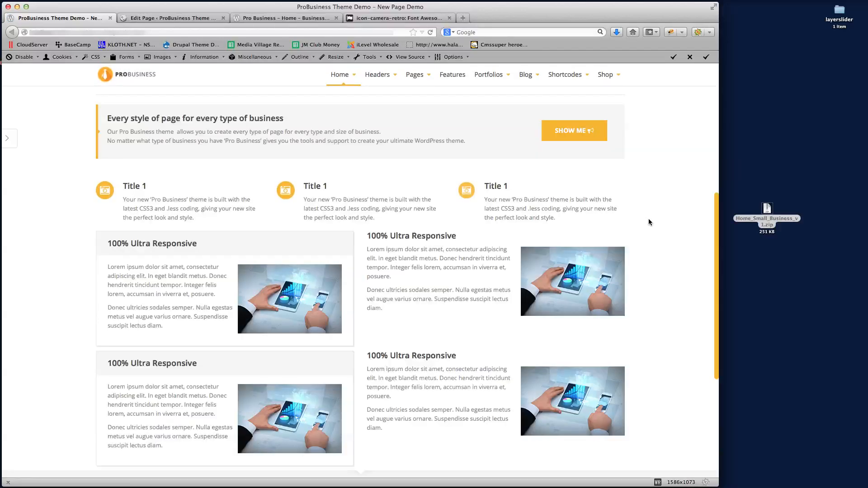
scroll(648, 221, up, 3)
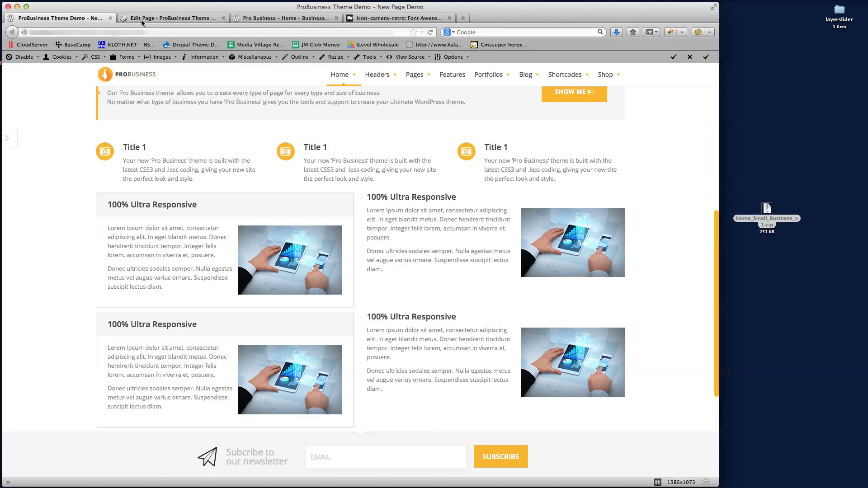
click(180, 19)
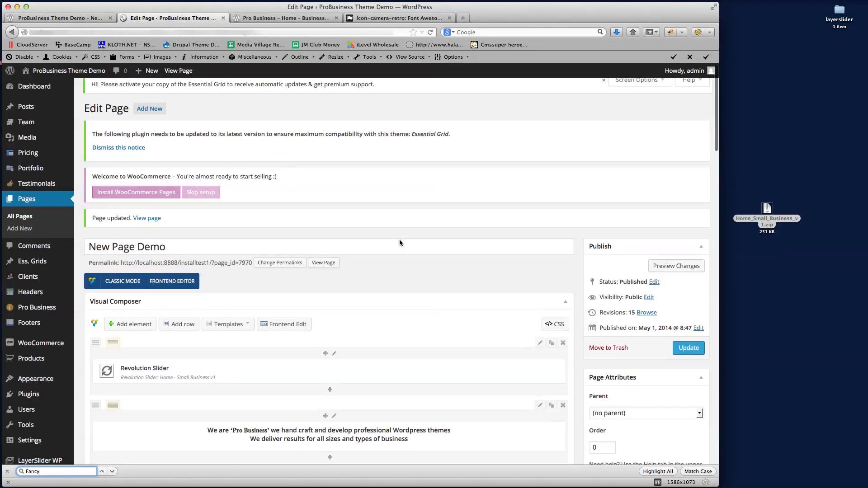
Set the upper-right image-block column's Column Style to Border Radius Title
key(super+f)
text(Fancy)
scroll(399, 243, down, 3)
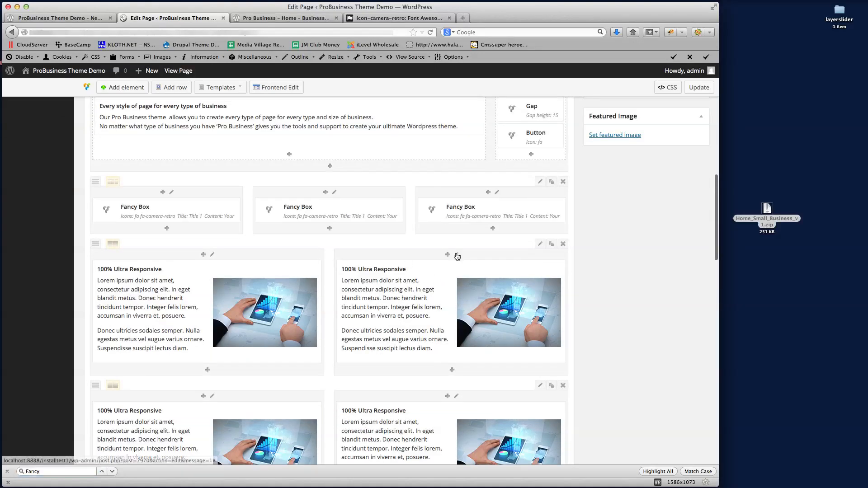
click(456, 255)
scroll(399, 248, down, 2)
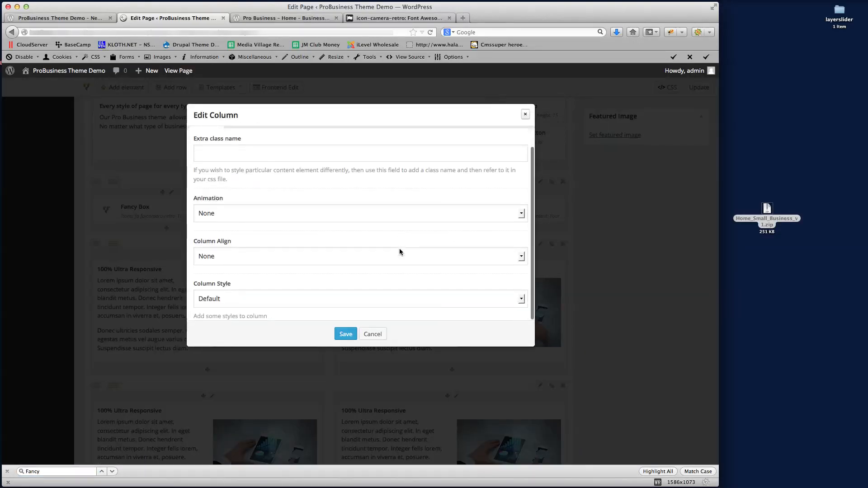
click(372, 334)
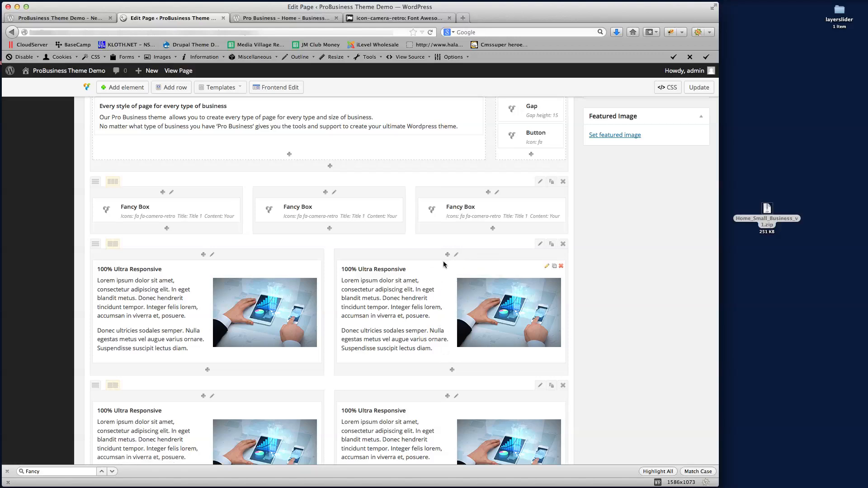
click(456, 254)
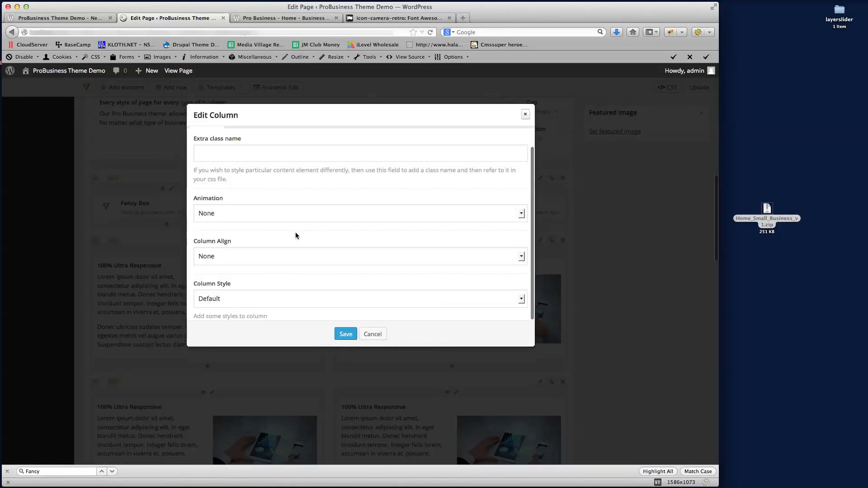
click(280, 299)
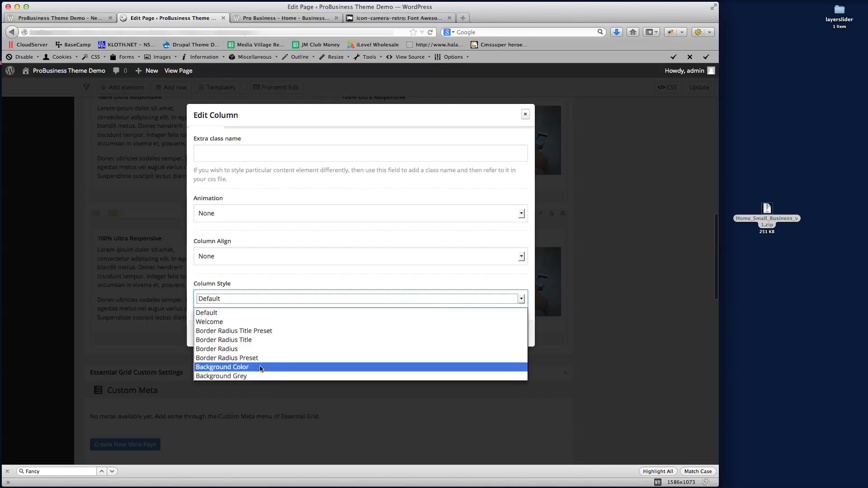
click(257, 340)
click(345, 333)
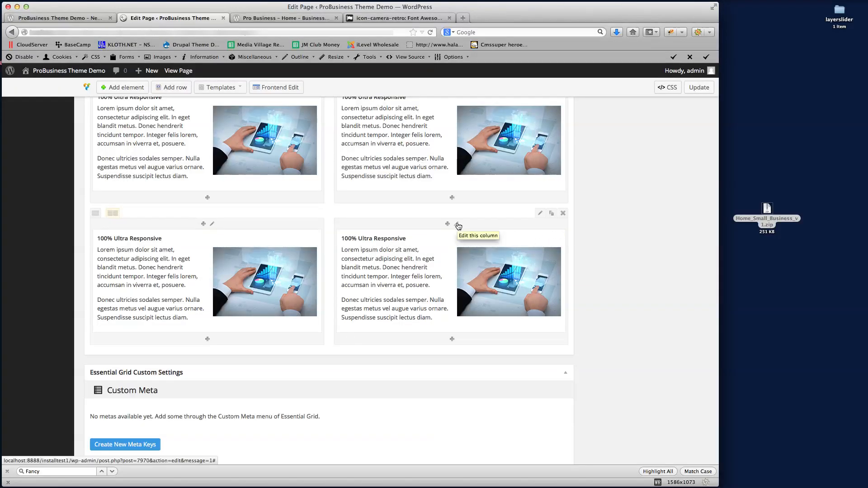
Give the lower-right and lower-left image-block columns the Border Radius Preset style
click(457, 224)
scroll(334, 246, down, 4)
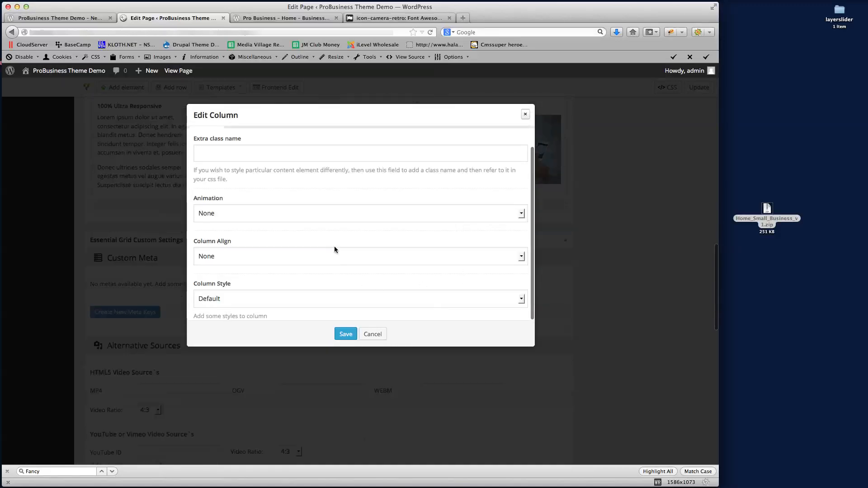
click(225, 299)
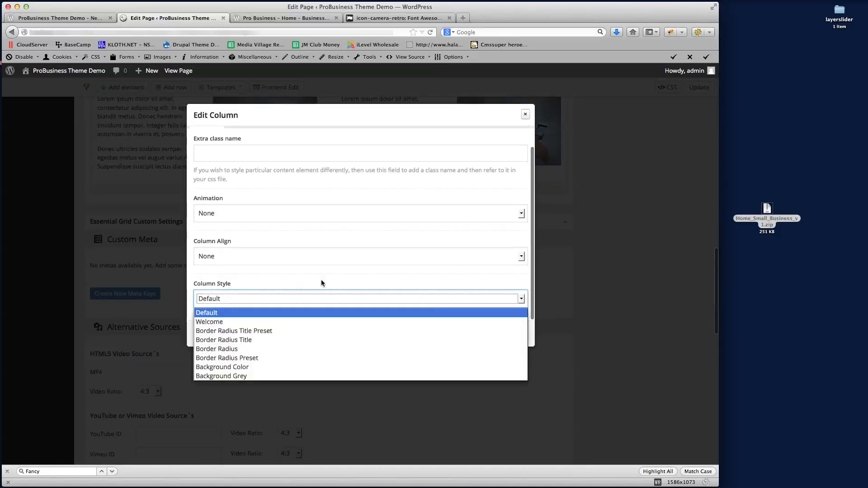
click(250, 360)
click(345, 334)
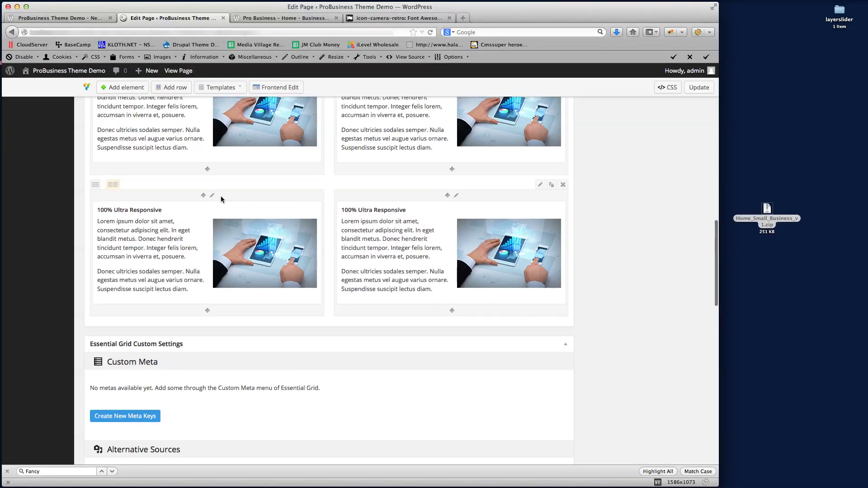
click(212, 195)
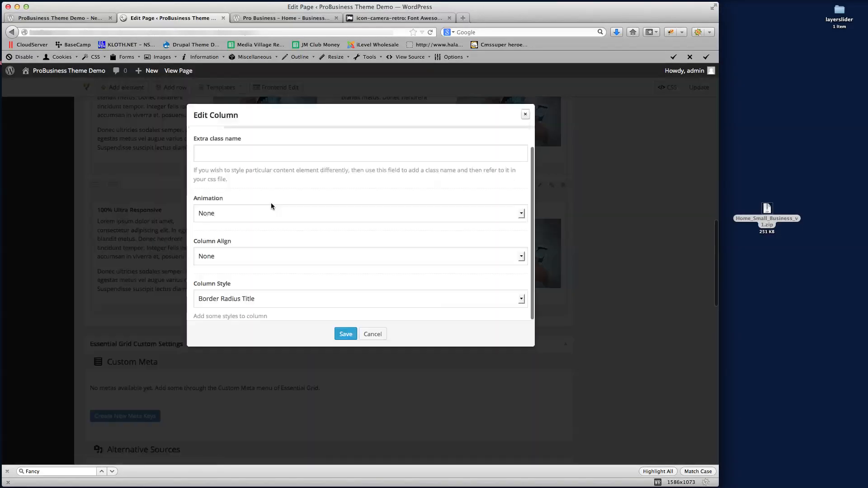
click(261, 298)
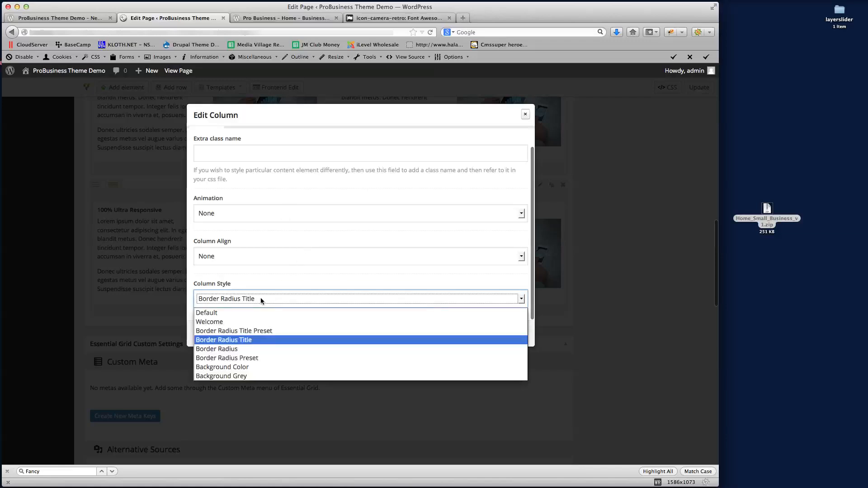
click(258, 358)
click(345, 335)
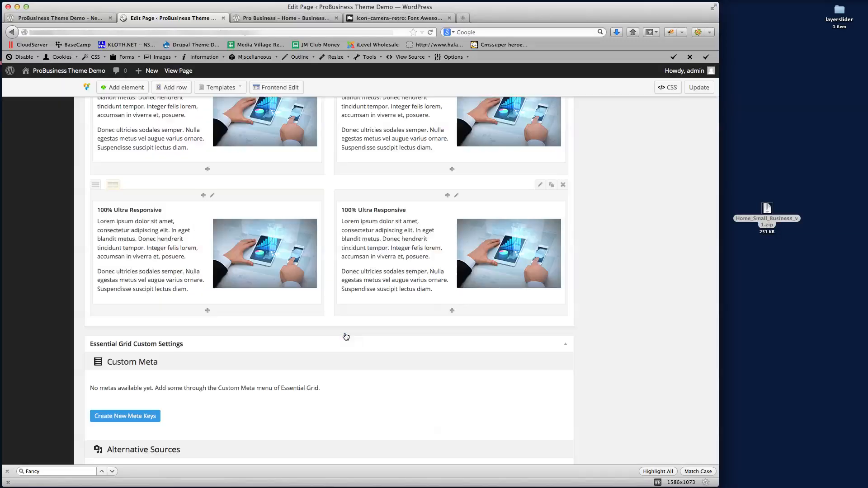
Update the page and reload the live view to check the orange-bordered boxes
scroll(647, 238, up, 1)
click(698, 88)
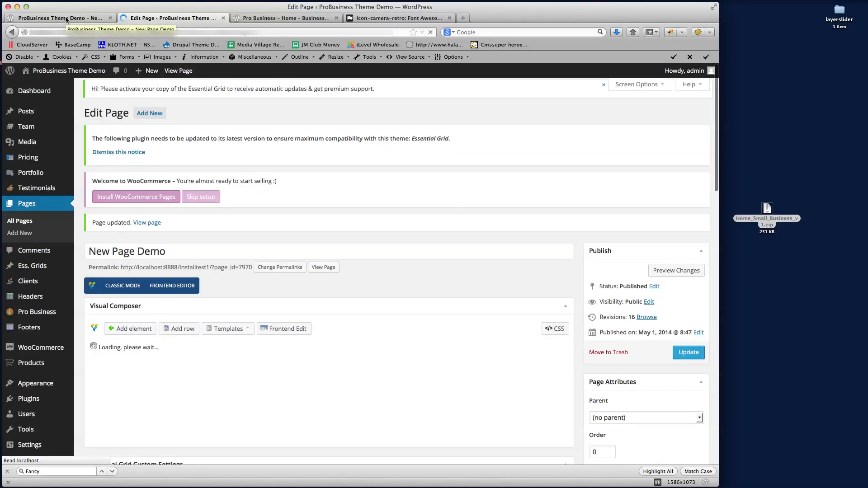
click(66, 19)
click(147, 33)
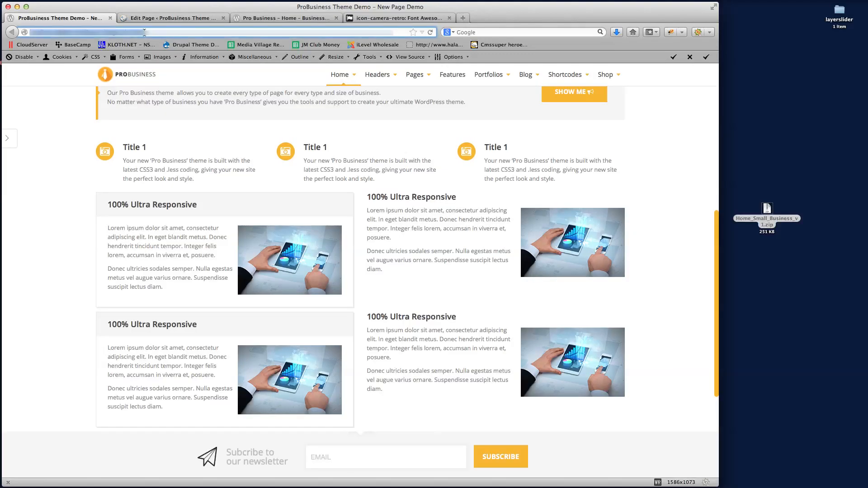
key(Return)
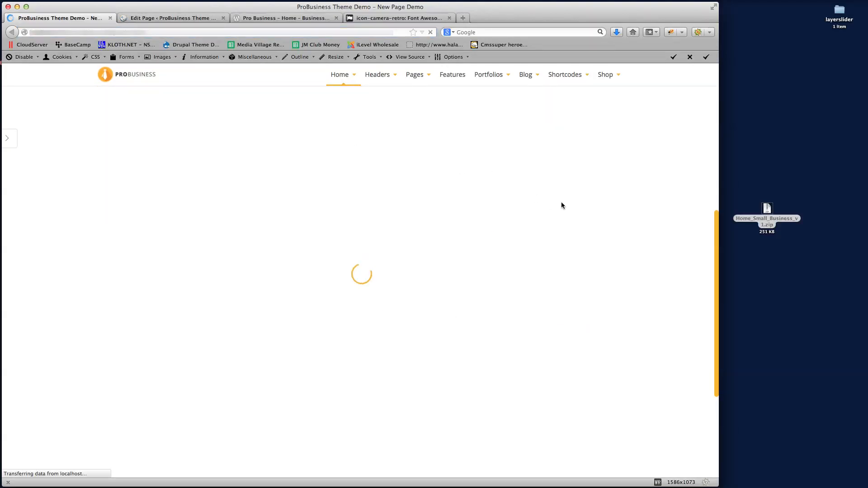
scroll(651, 218, down, 10)
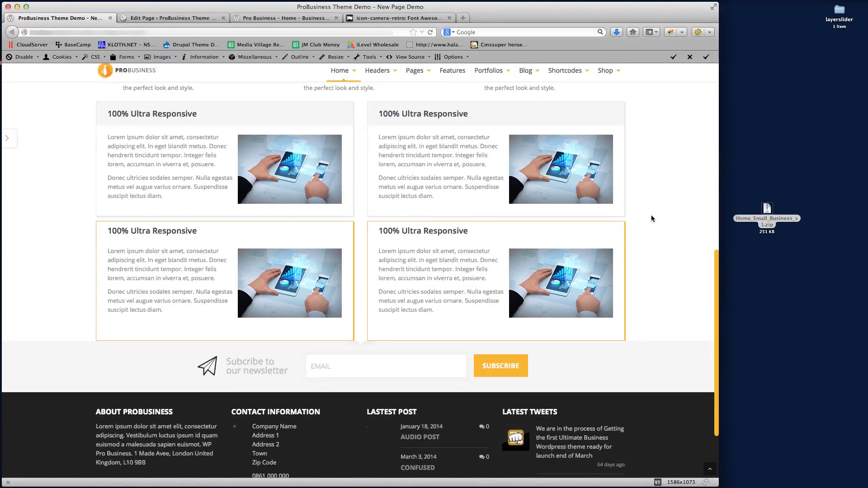
scroll(651, 218, up, 3)
scroll(651, 219, up, 1)
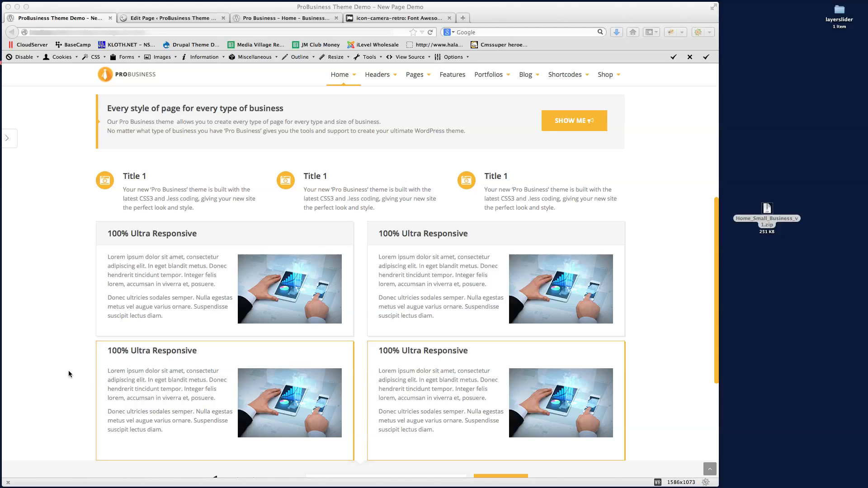
click(677, 273)
Change the lower-left image-block column's style to Border Radius Title Preset
click(171, 17)
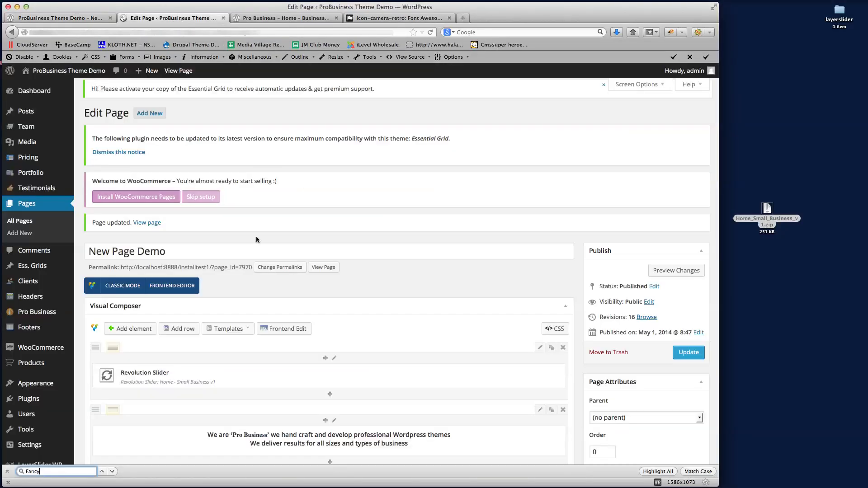
scroll(309, 274, down, 4)
scroll(340, 381, down, 7)
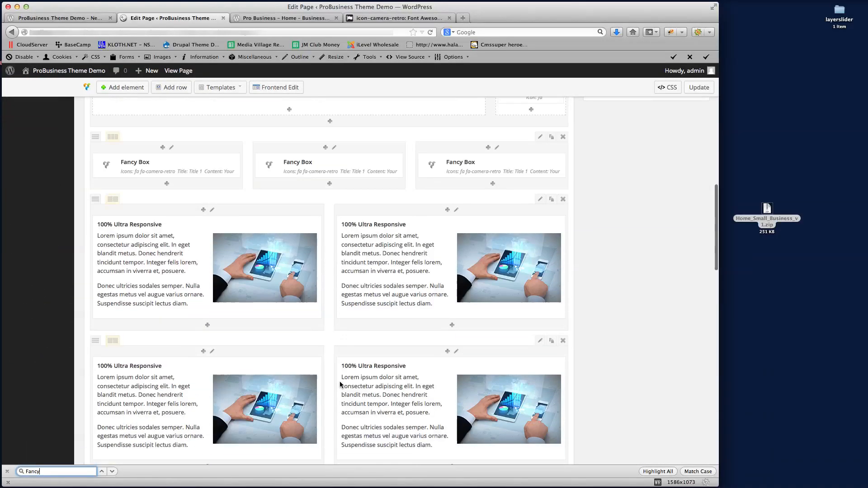
click(212, 351)
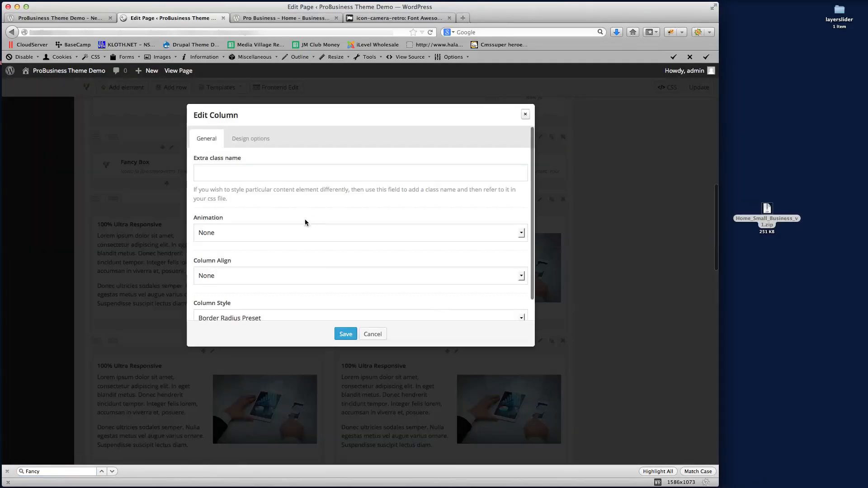
scroll(291, 251, down, 1)
click(268, 294)
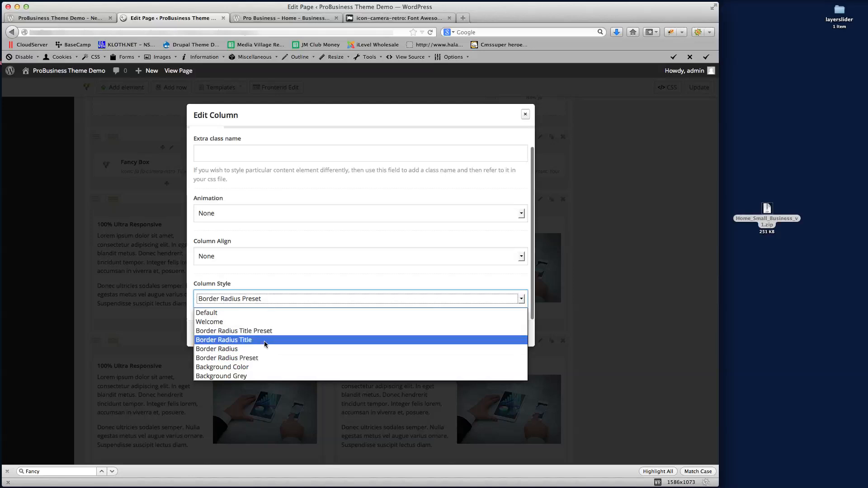
click(252, 330)
click(342, 334)
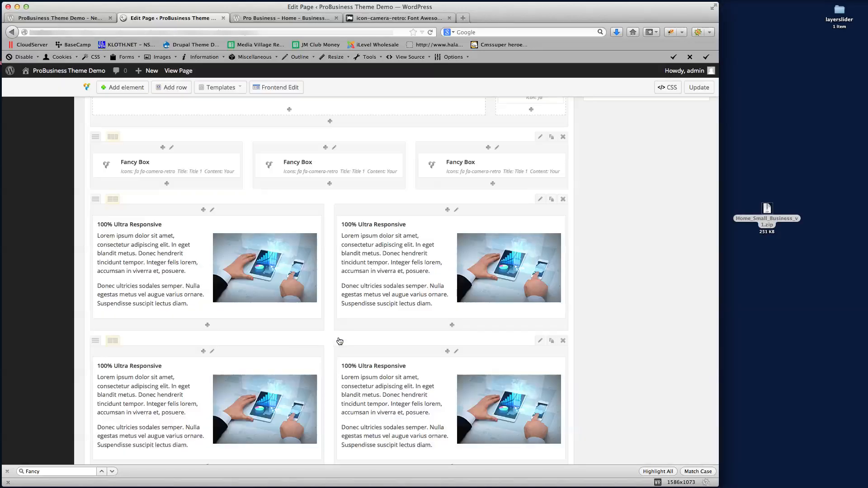
Give the lower-right image-block column the Border Radius Title Preset style as well
scroll(576, 339, down, 3)
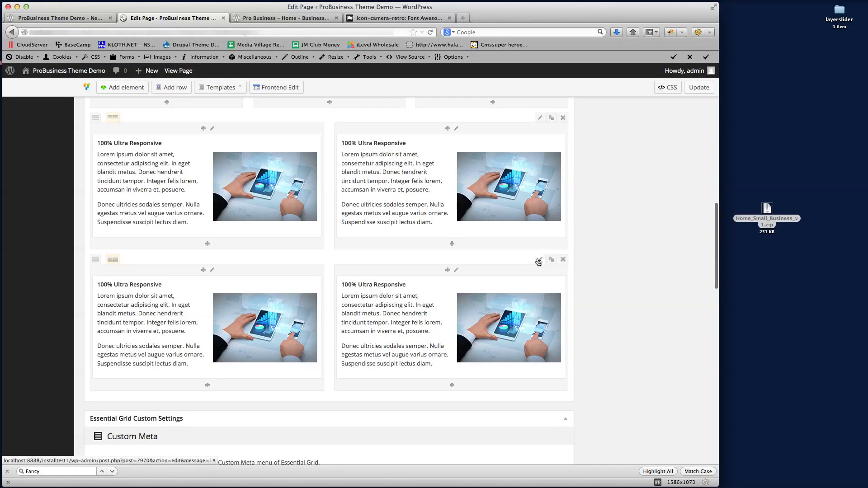
click(538, 260)
click(525, 115)
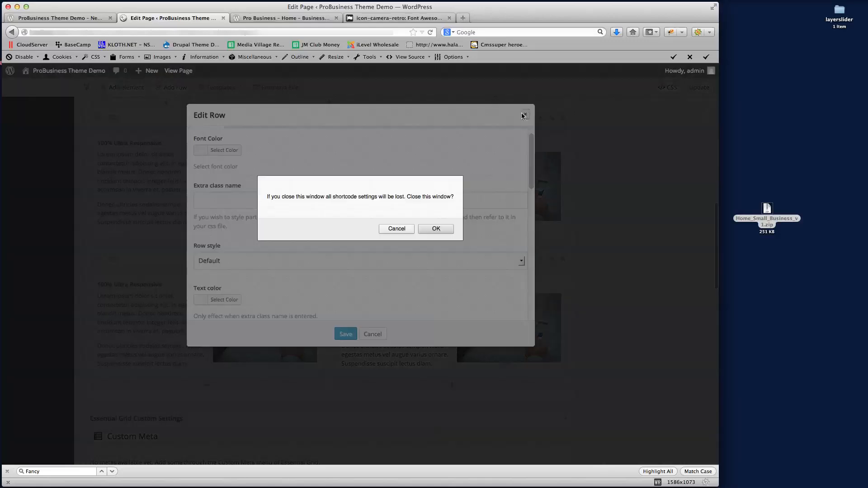
click(435, 229)
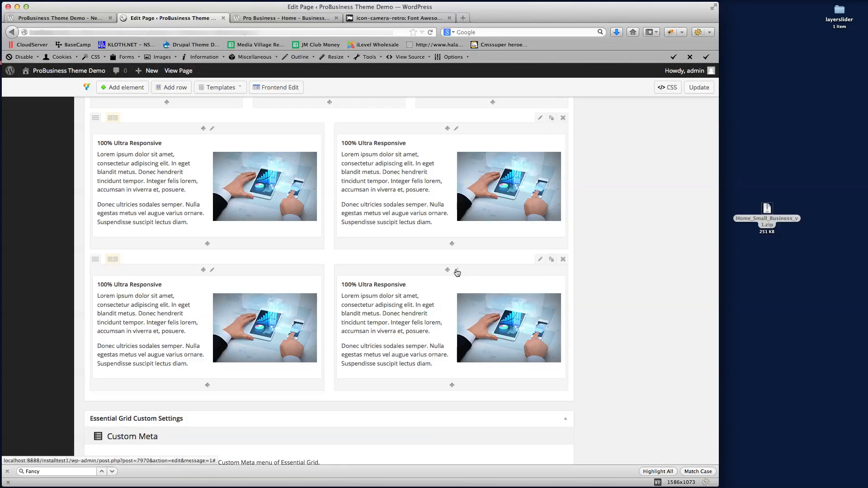
click(456, 270)
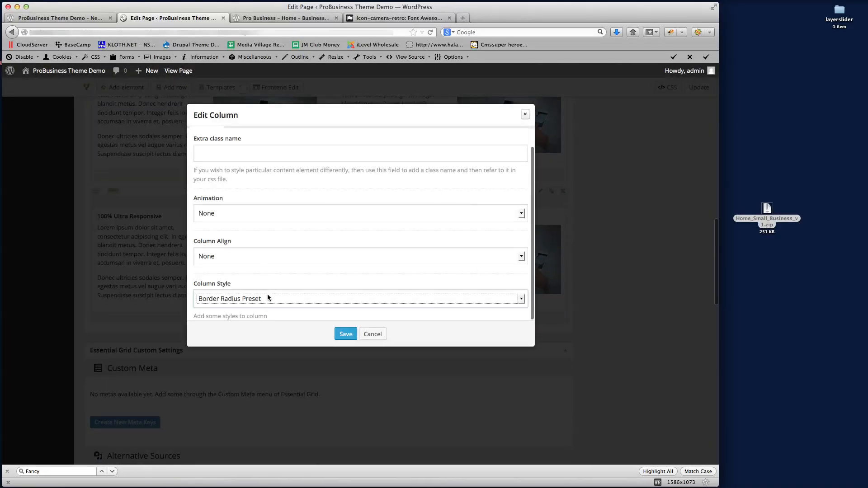
click(267, 298)
click(264, 331)
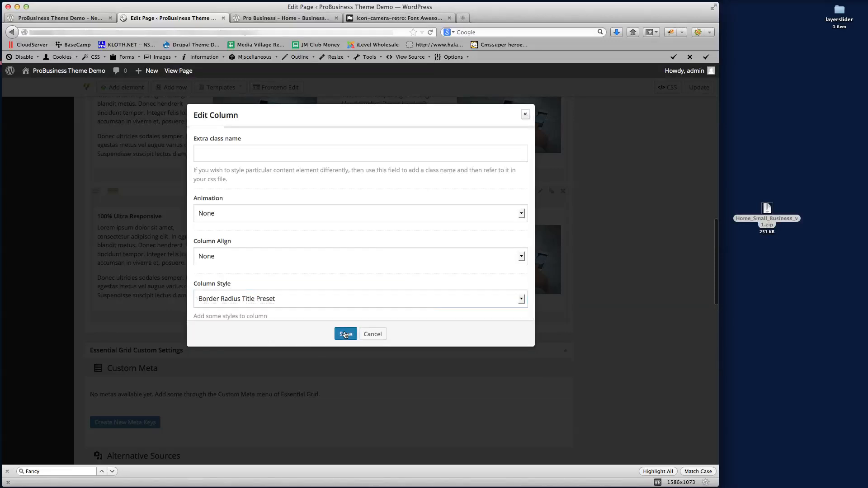
click(346, 334)
Update the page and reload the live New Page Demo to review the bordered cards
scroll(645, 230, up, 3)
click(705, 86)
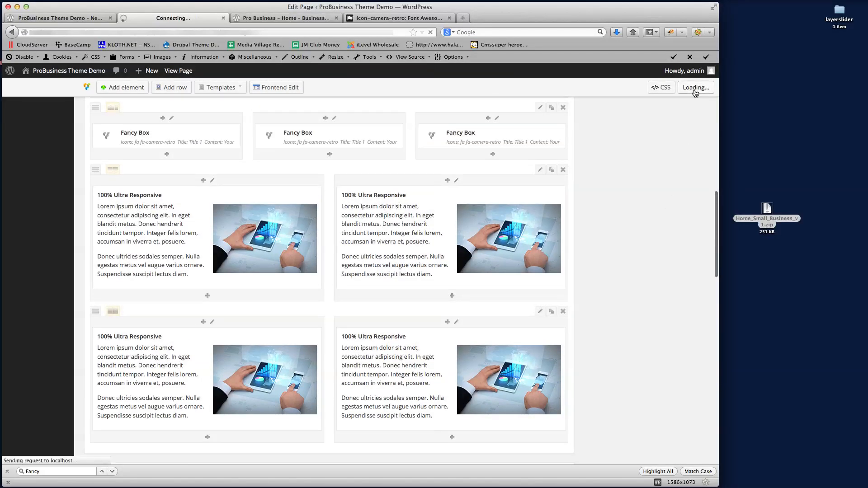
click(57, 18)
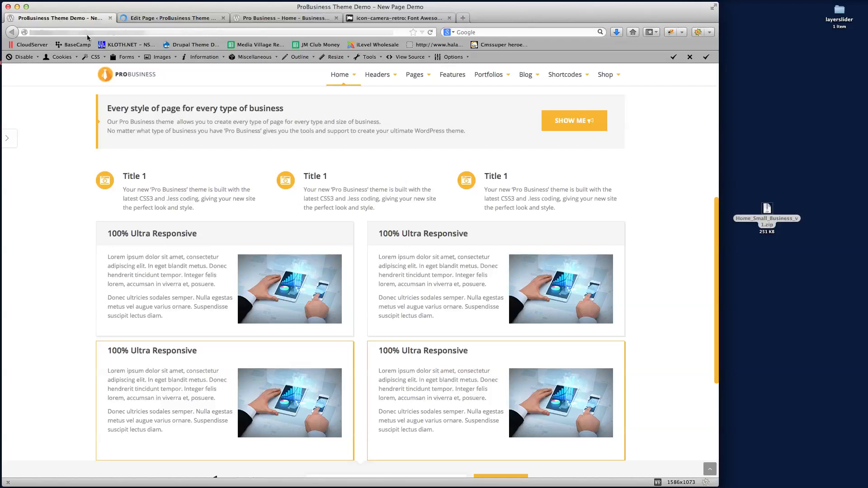
click(101, 31)
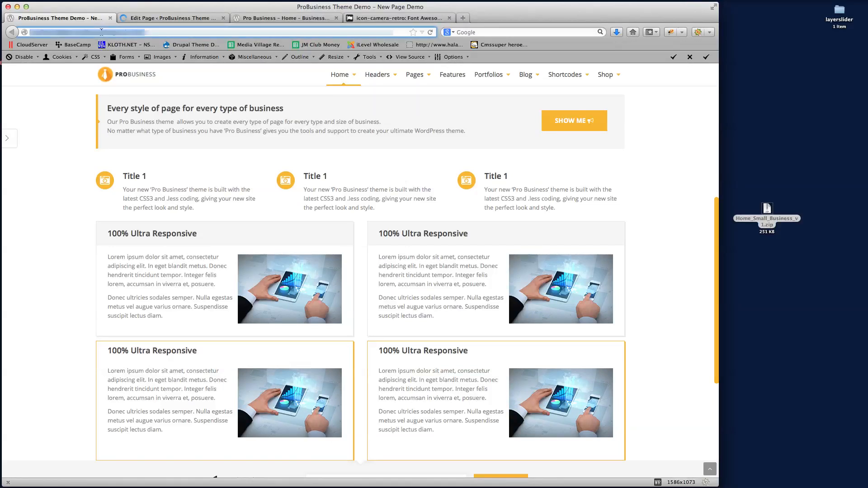
key(Return)
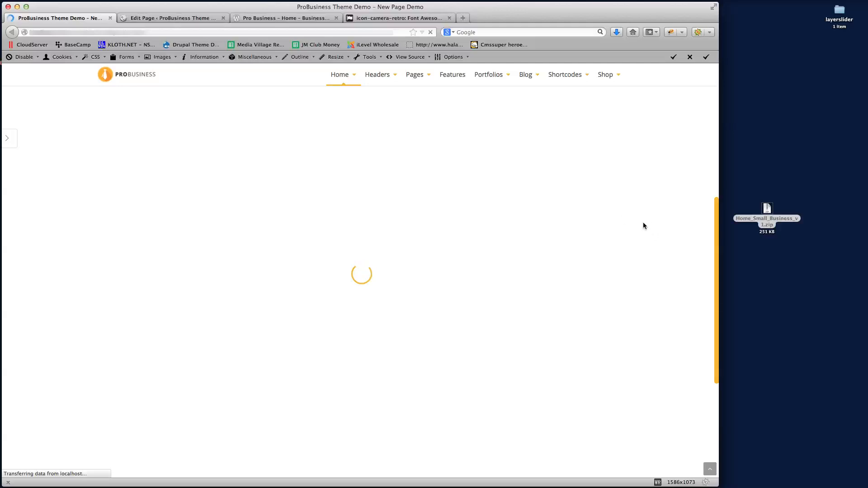
scroll(644, 225, down, 10)
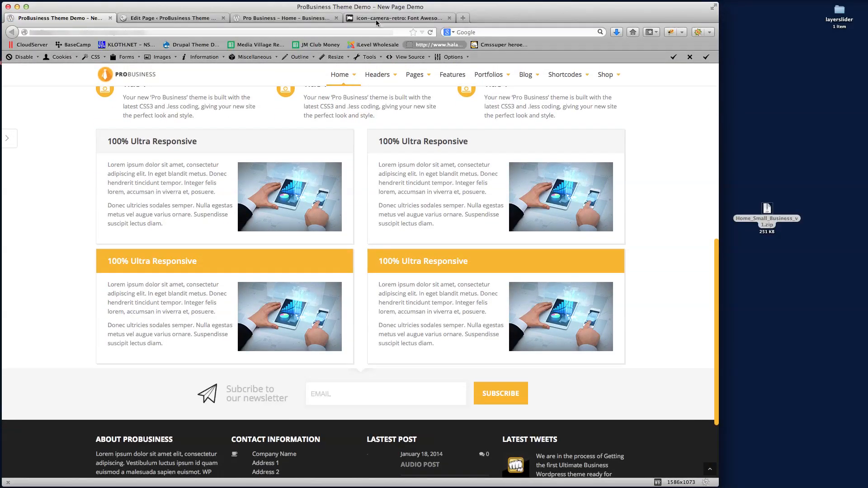
Scroll through the Business v2 demo home page for comparison
click(288, 19)
scroll(604, 255, down, 3)
scroll(604, 257, down, 5)
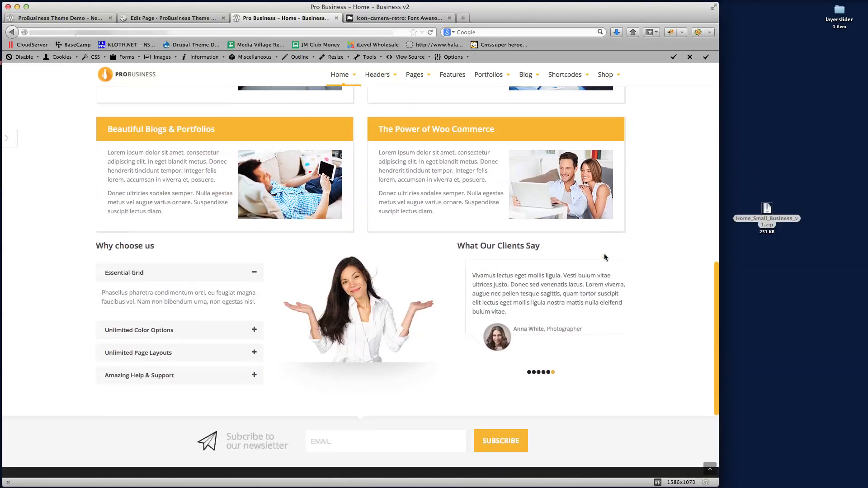
scroll(172, 207, up, 2)
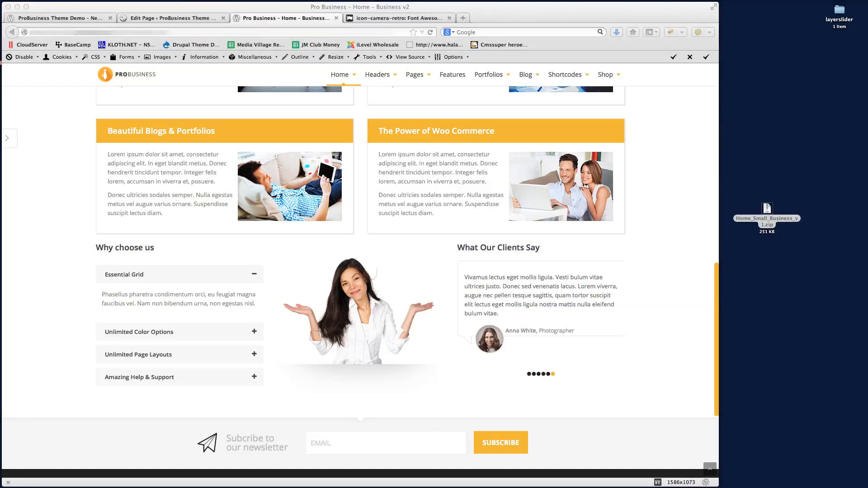
click(667, 244)
scroll(667, 244, up, 5)
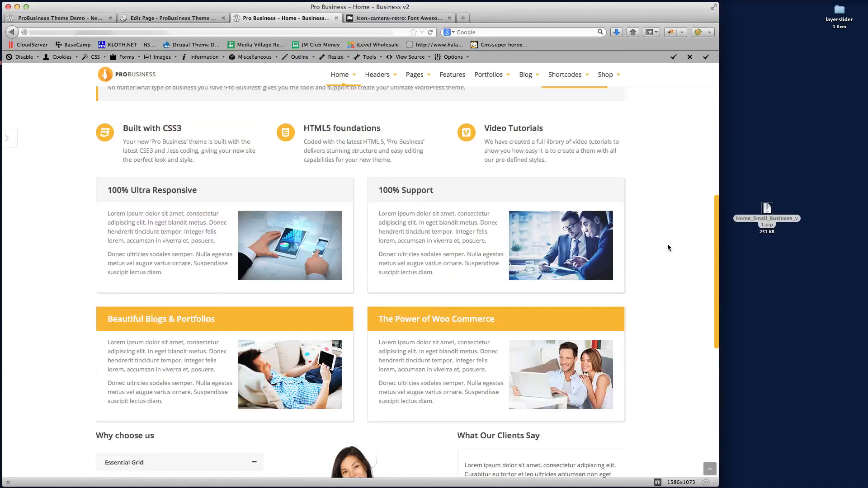
Back in the page editor, add a row with a 1/3+1/3+1/3 column layout below the image-card rows
click(181, 18)
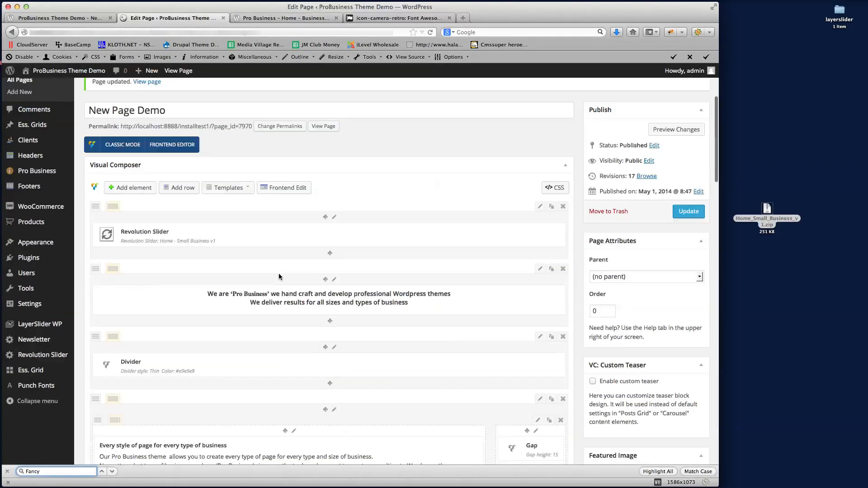
scroll(278, 277, down, 15)
scroll(286, 275, up, 3)
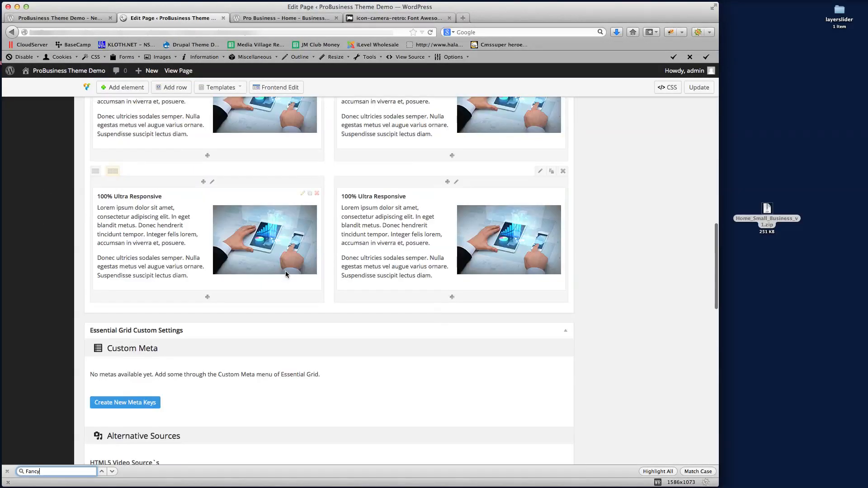
click(171, 87)
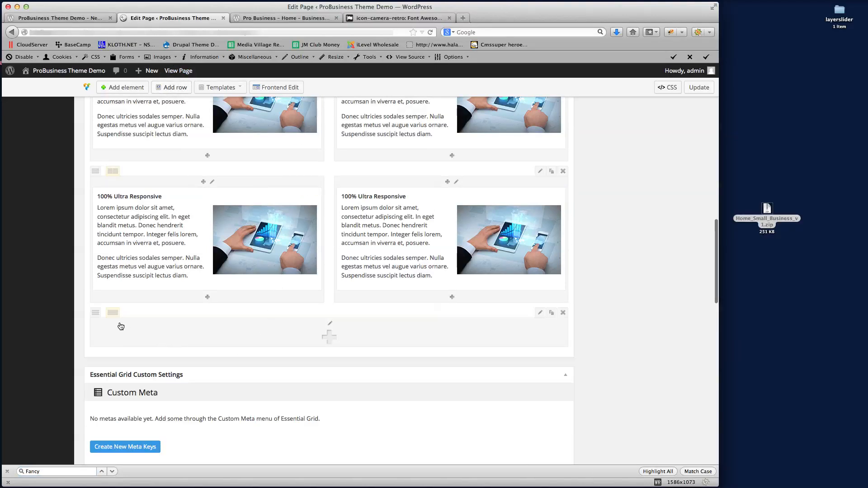
mouse_move(112, 312)
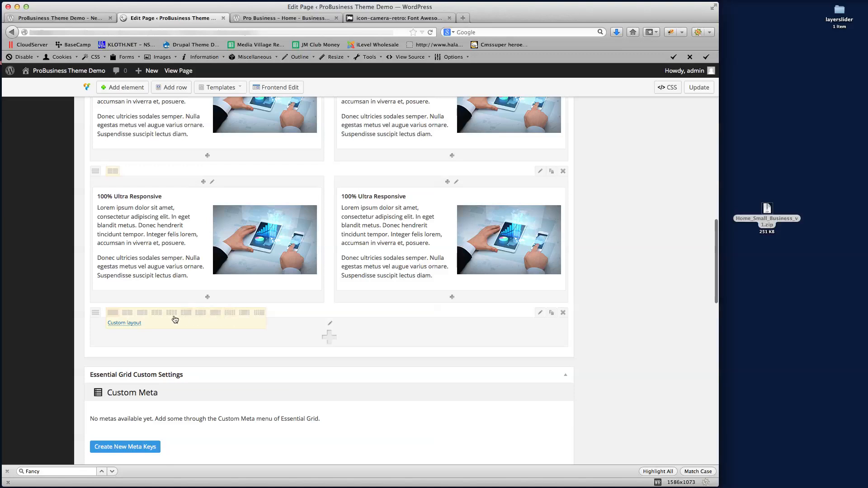
click(155, 316)
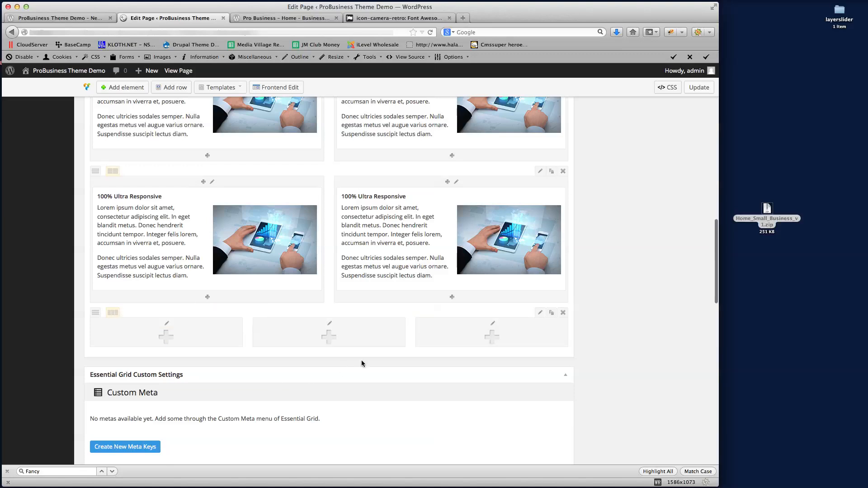
scroll(314, 348, down, 1)
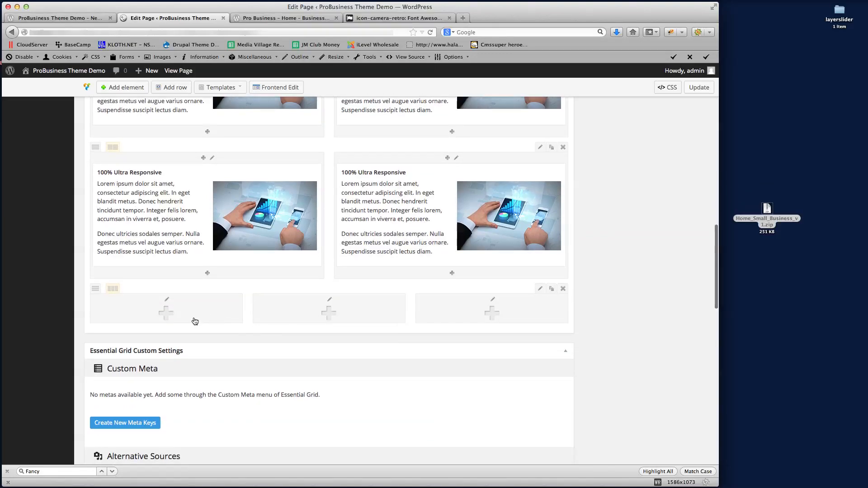
Add a Text Block to the first column and replace its placeholder text with 'Why choose us'
click(166, 313)
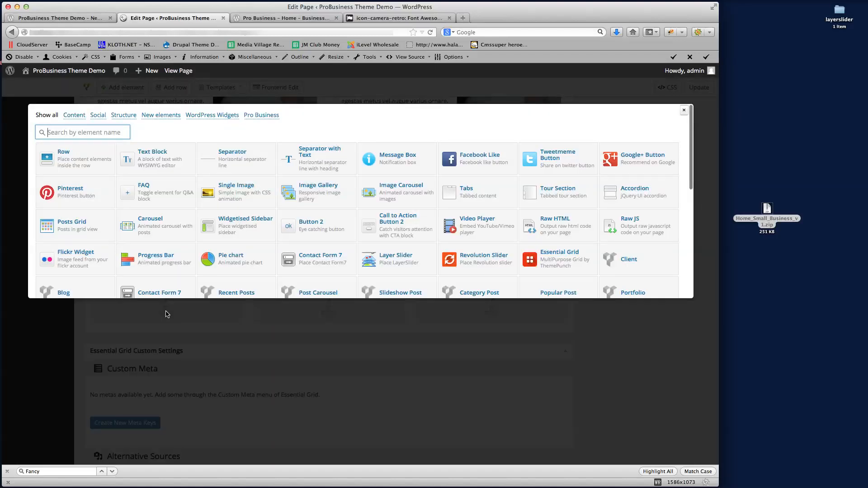
click(157, 157)
click(230, 222)
key(super+a)
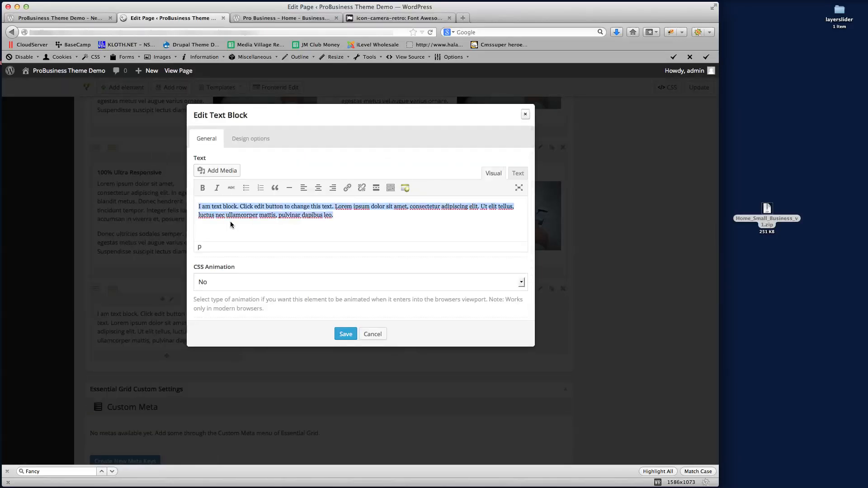
text(Why choose us)
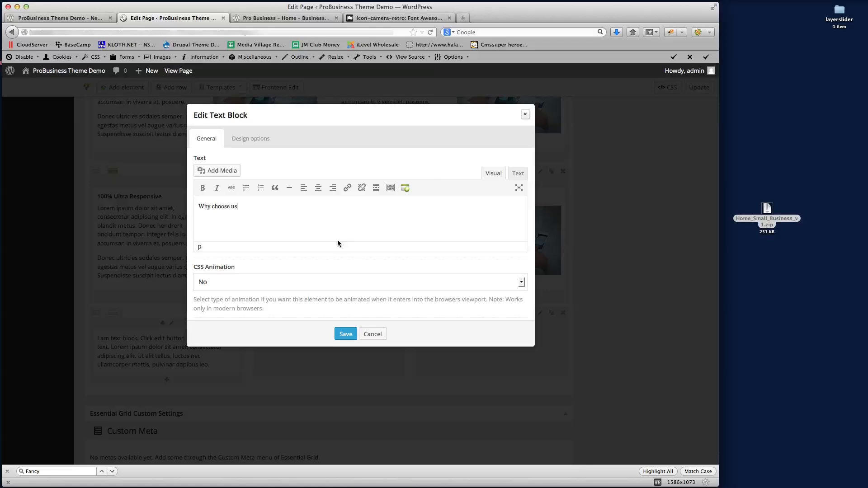
Format 'Why choose us' as a Heading 4 and save the text block
key(super+a)
key(super+c)
scroll(423, 212, down, 1)
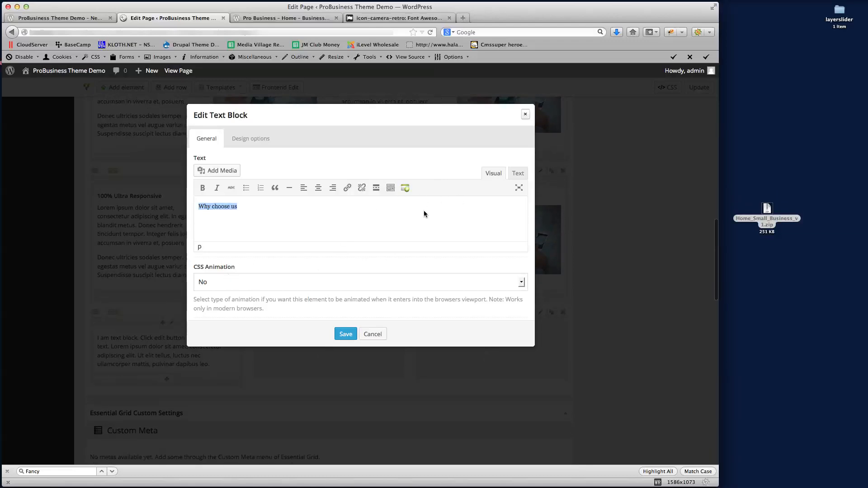
click(520, 189)
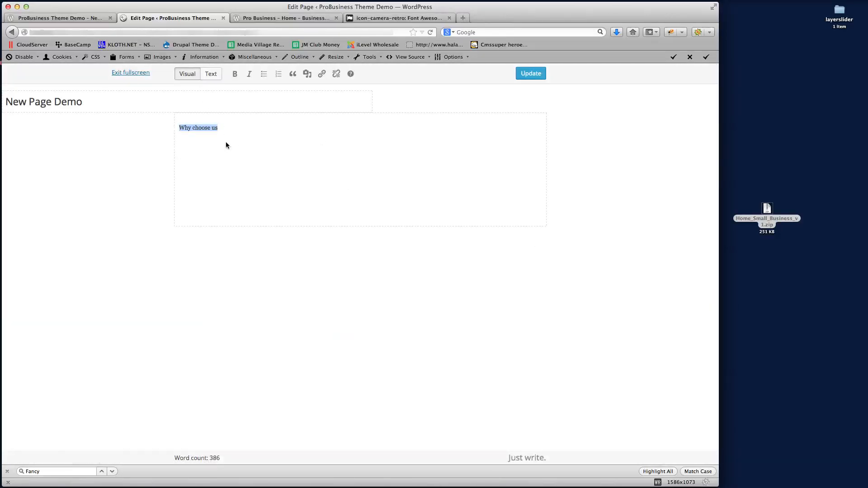
click(122, 73)
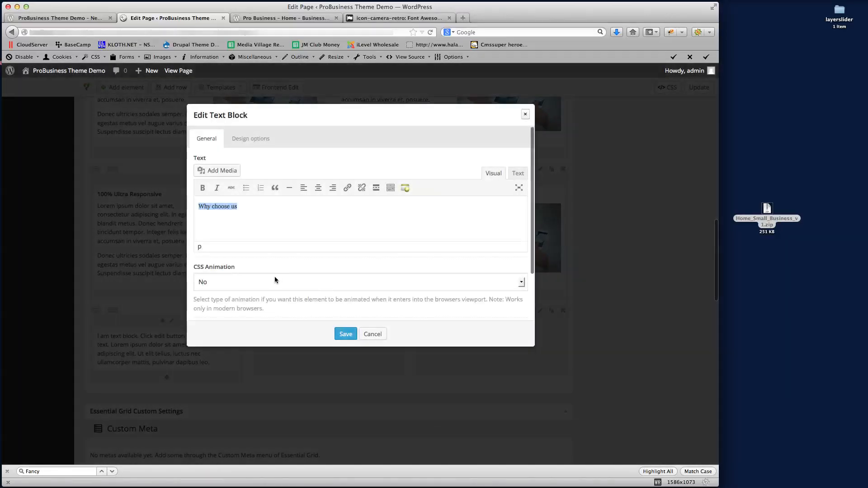
click(253, 223)
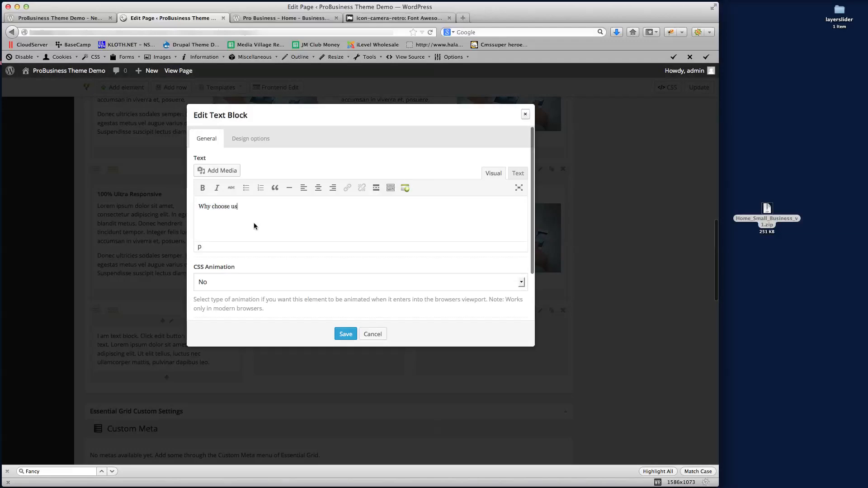
click(517, 173)
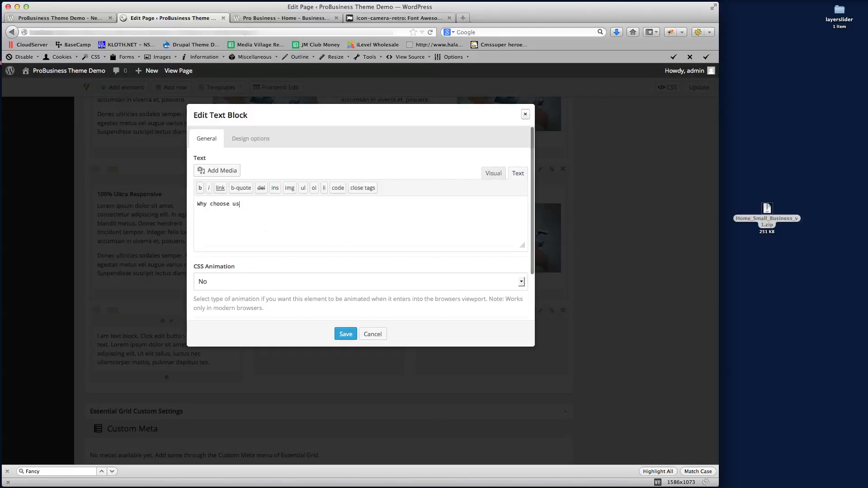
key(super+Tab)
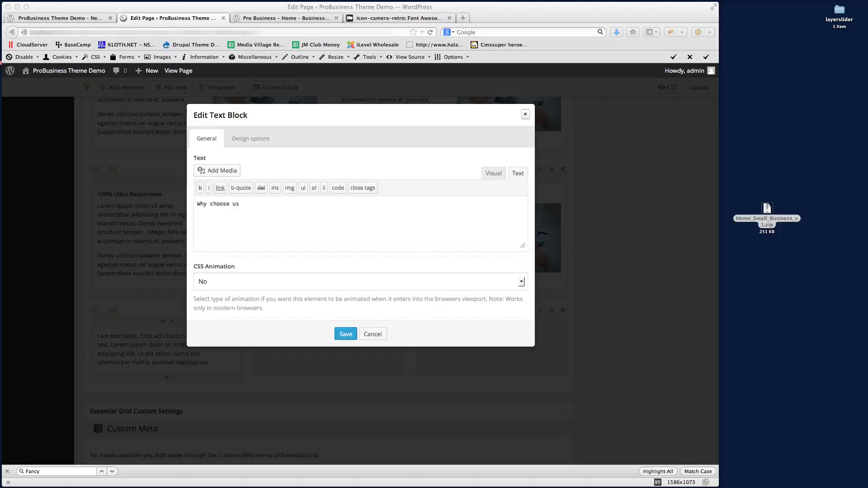
click(261, 220)
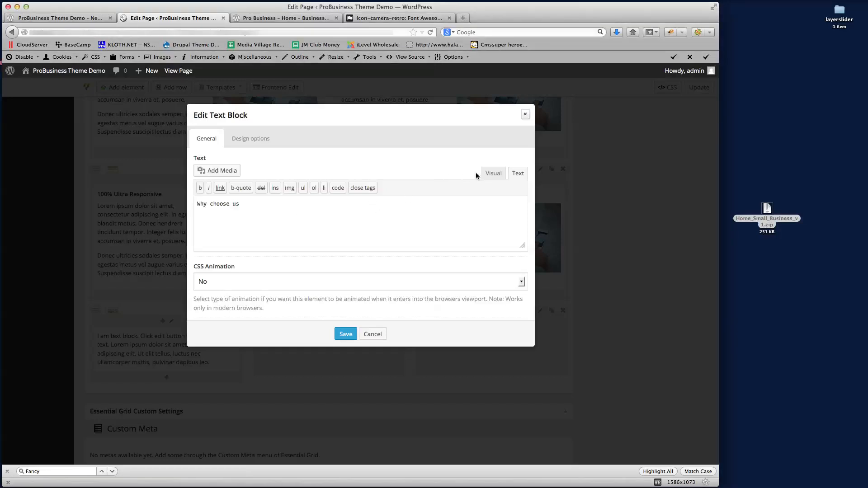
click(489, 174)
click(258, 232)
key(super+a)
key(super+v)
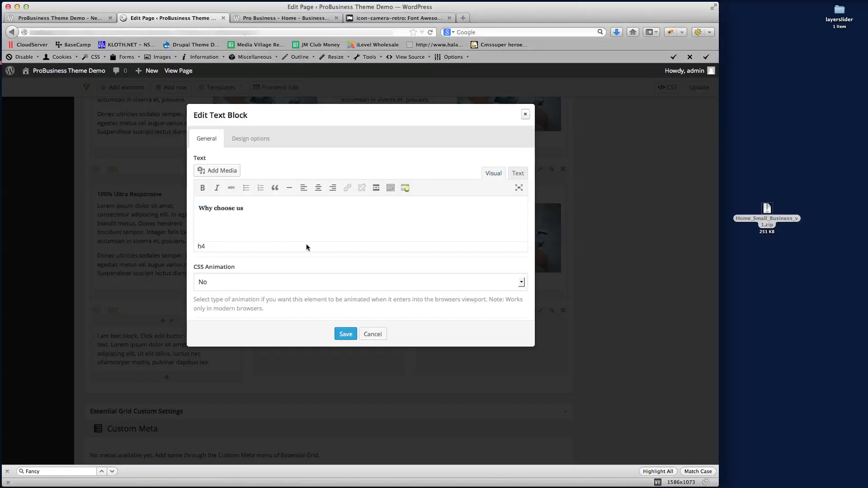
click(345, 334)
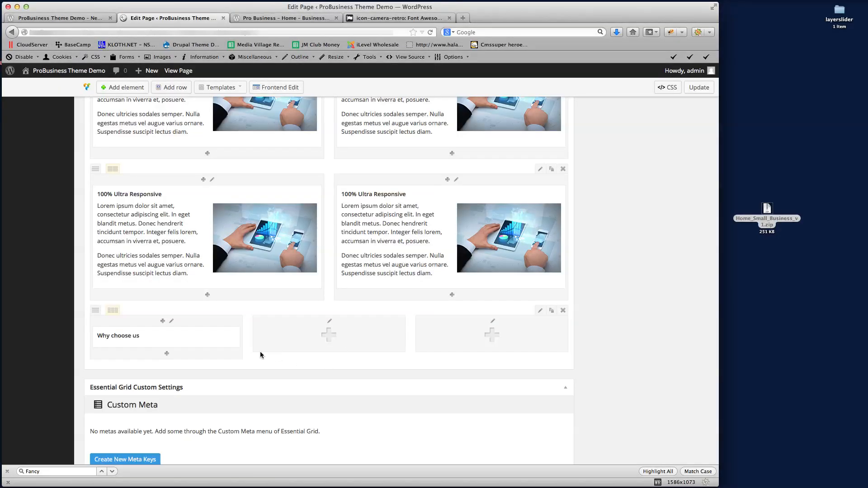
Add a Gap element under 'Why choose us' with its height set to 20 and save it
key(super+Tab)
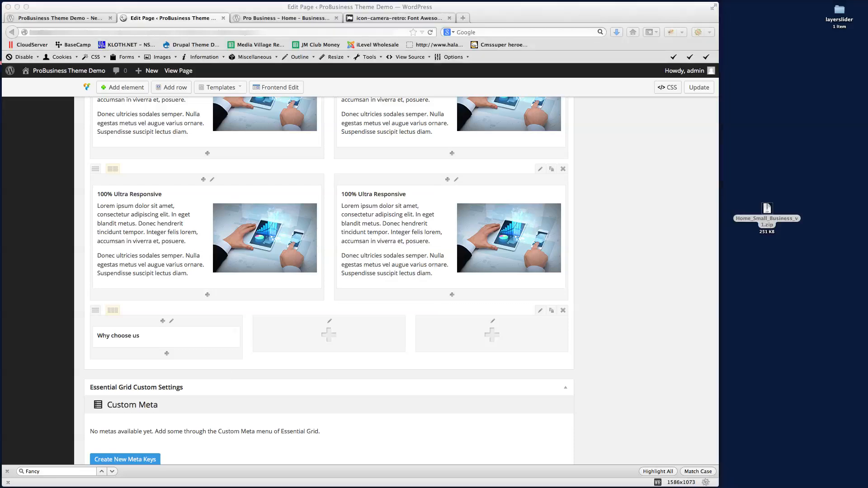
scroll(237, 329, down, 2)
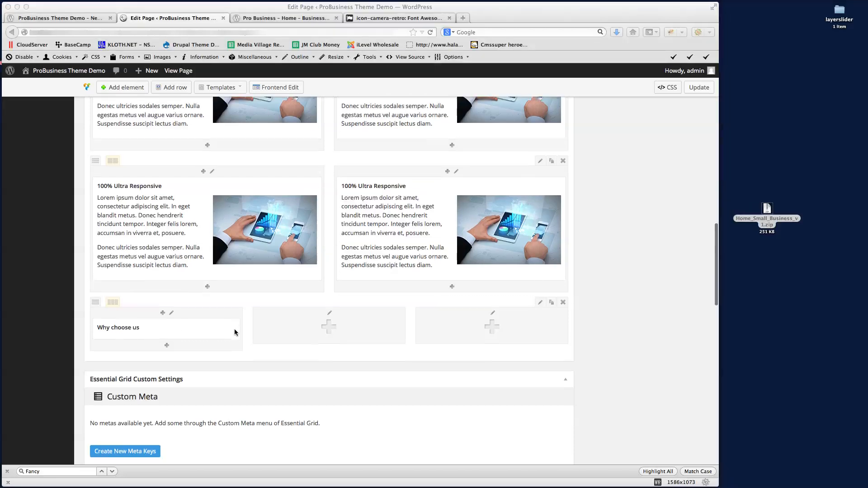
click(167, 328)
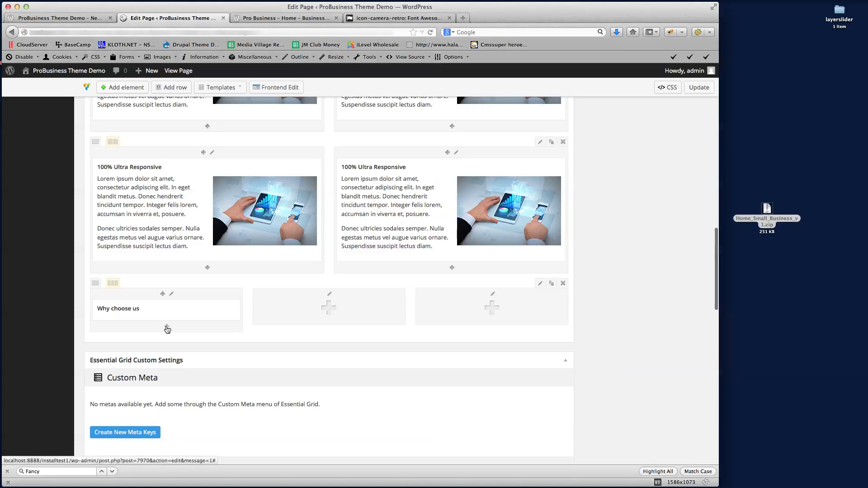
click(167, 327)
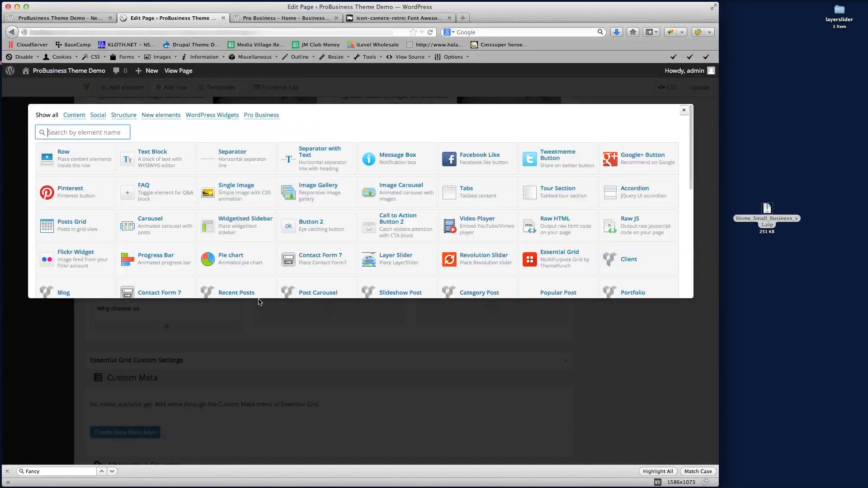
click(50, 471)
text(Ga)
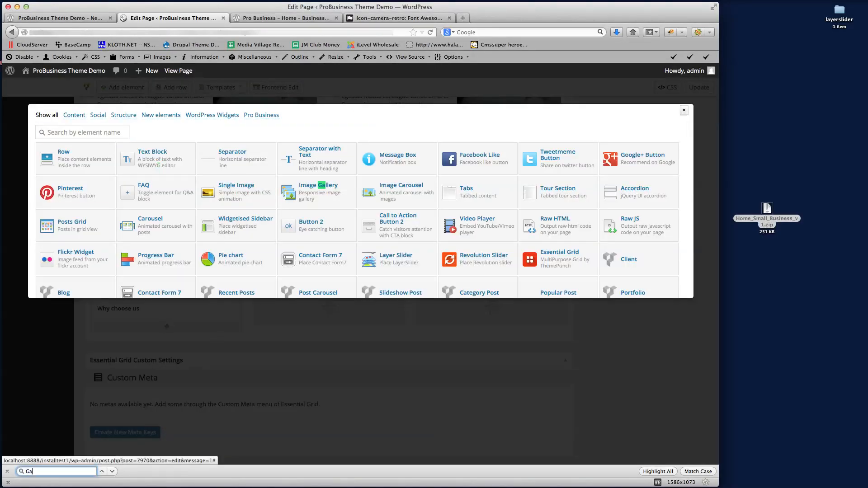
text(p)
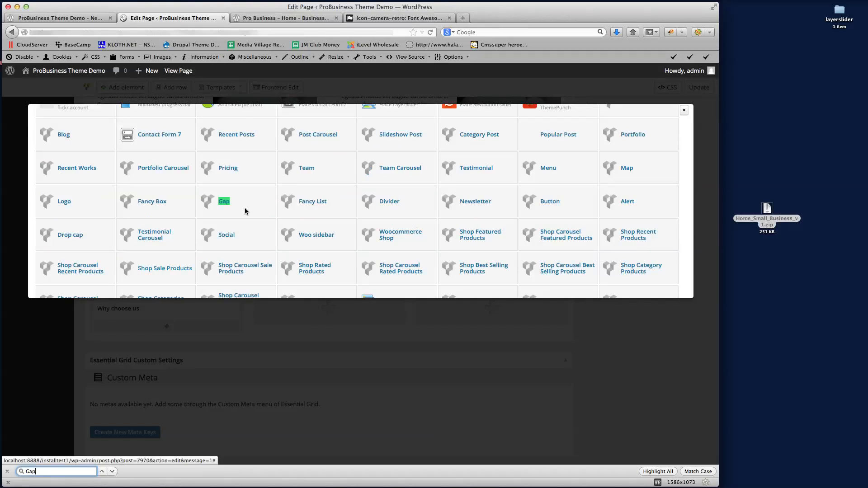
click(218, 202)
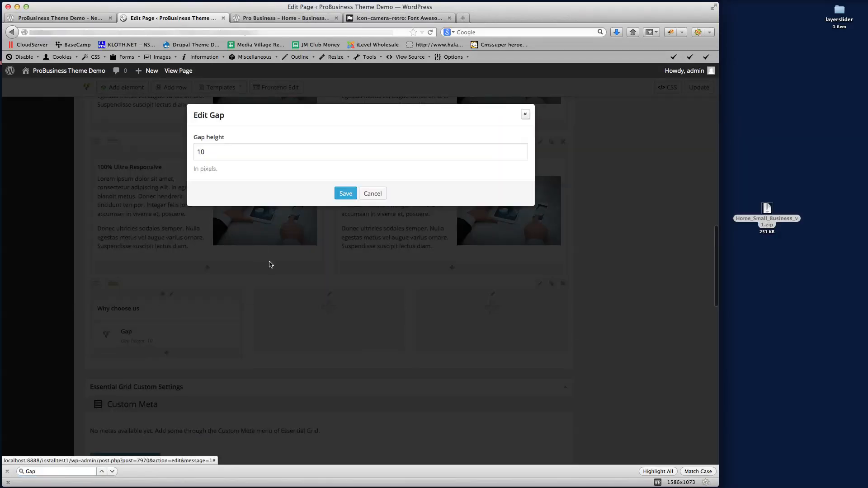
double_click(220, 154)
text(20)
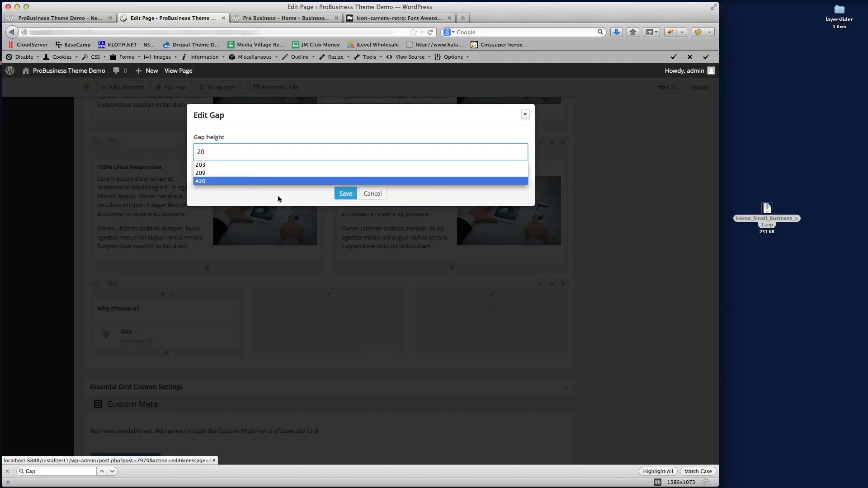
click(345, 193)
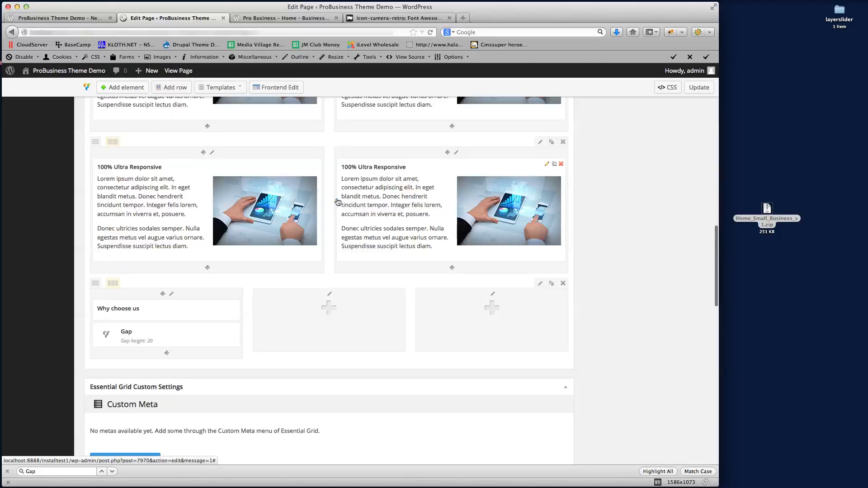
Clone the 20-pixel Gap and drag the copy into the second column
scroll(325, 273, down, 2)
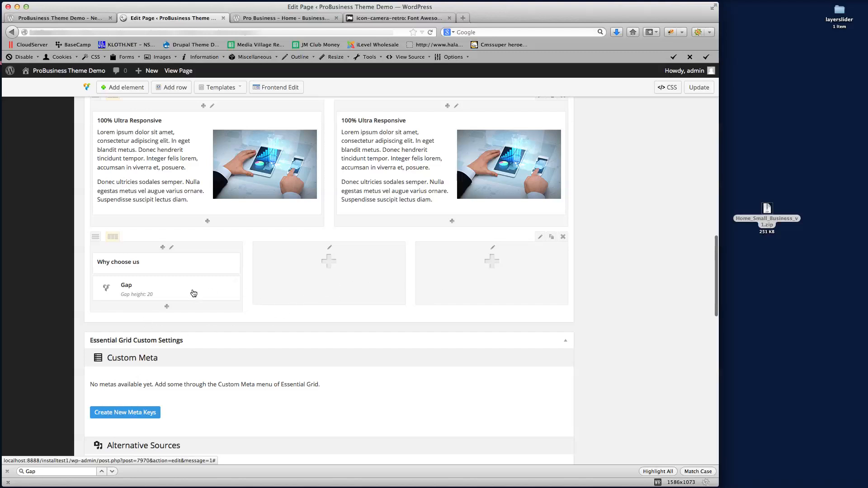
click(229, 284)
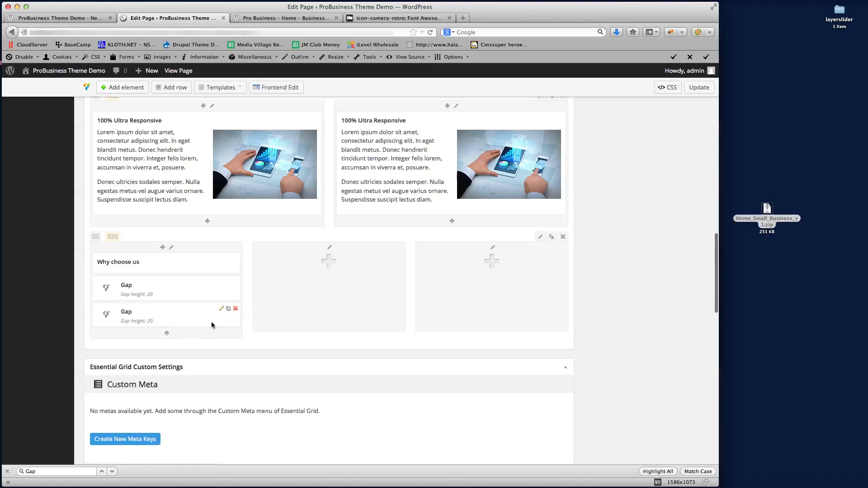
mouse_move(211, 322)
mouse_down()
mouse_move(333, 273)
mouse_move(334, 281)
mouse_up()
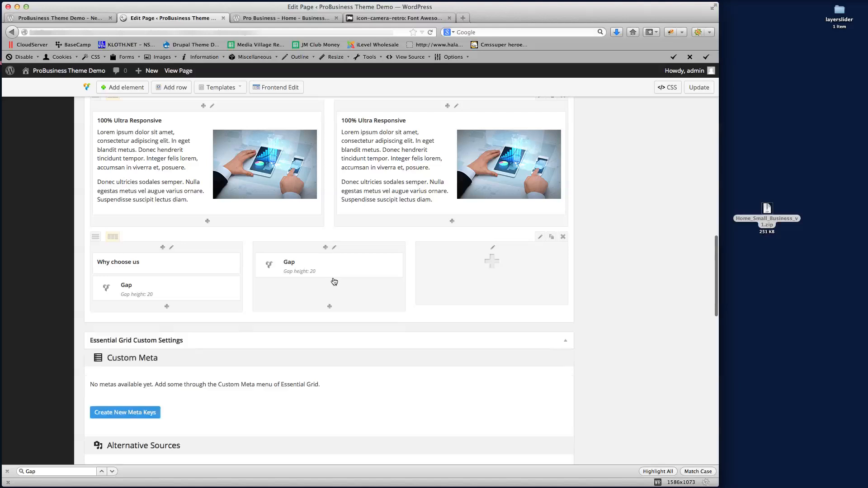
Add a Single Image element to the second column using the uploaded handsoutwoman.jpg
click(329, 306)
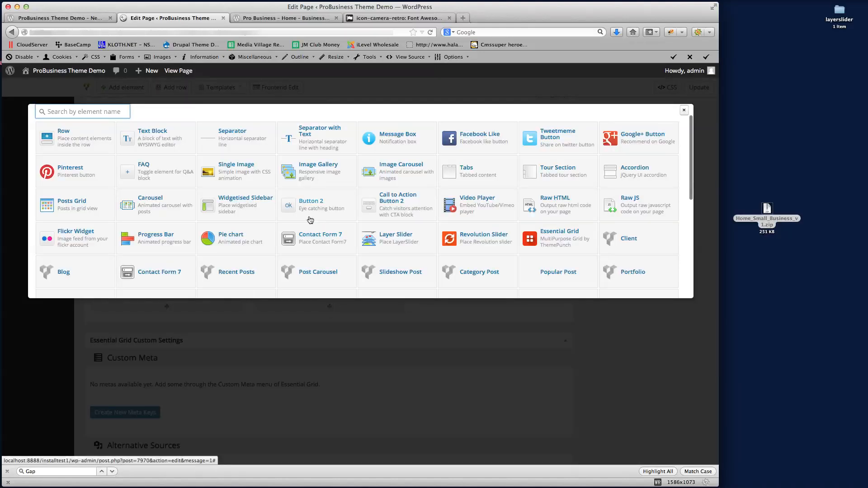
click(243, 168)
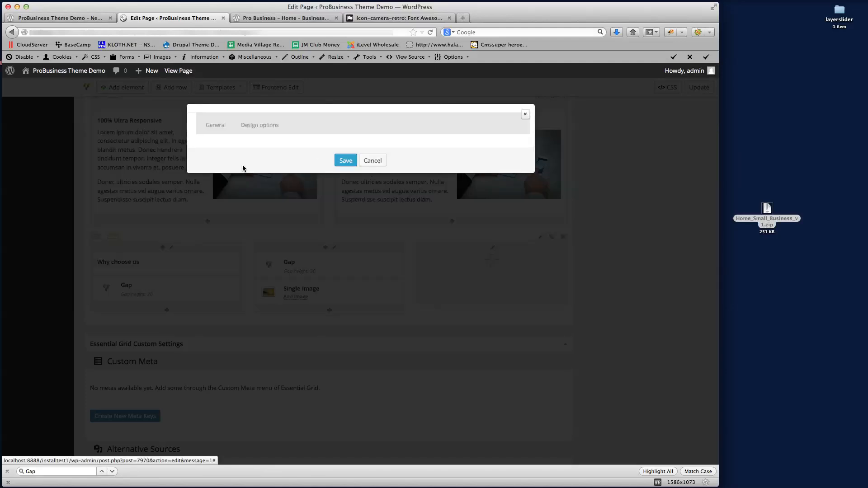
click(212, 234)
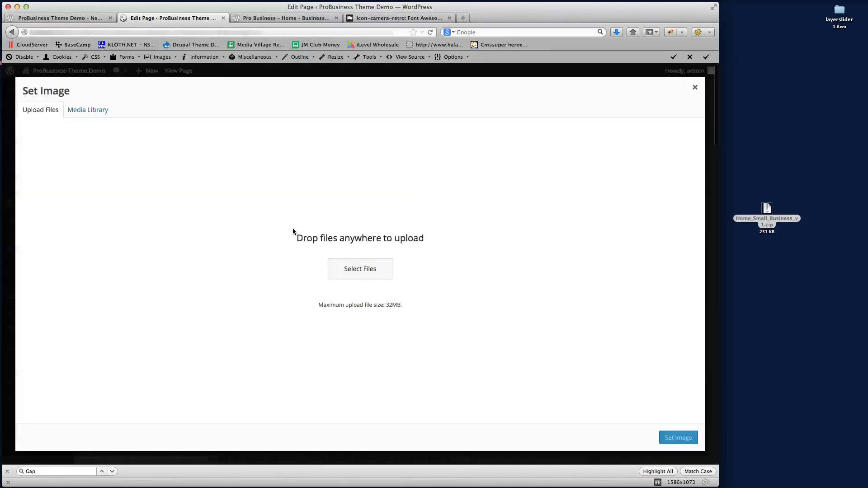
click(789, 323)
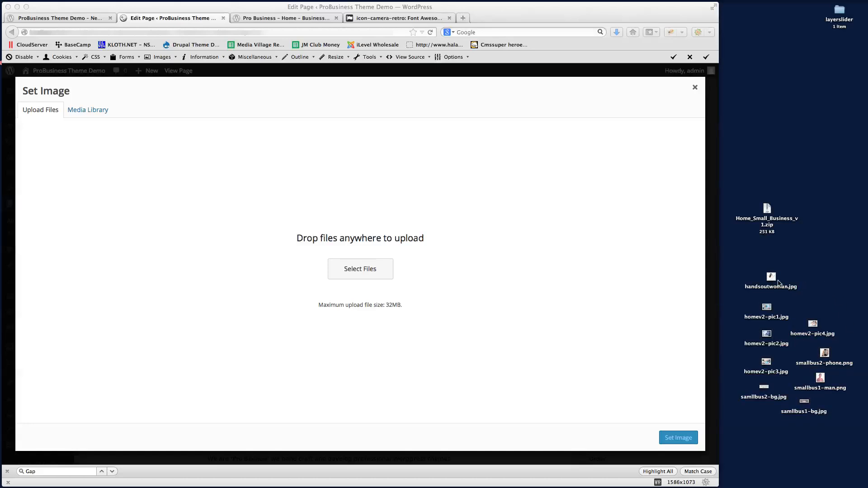
drag(778, 283, 403, 217)
drag(403, 220, 402, 220)
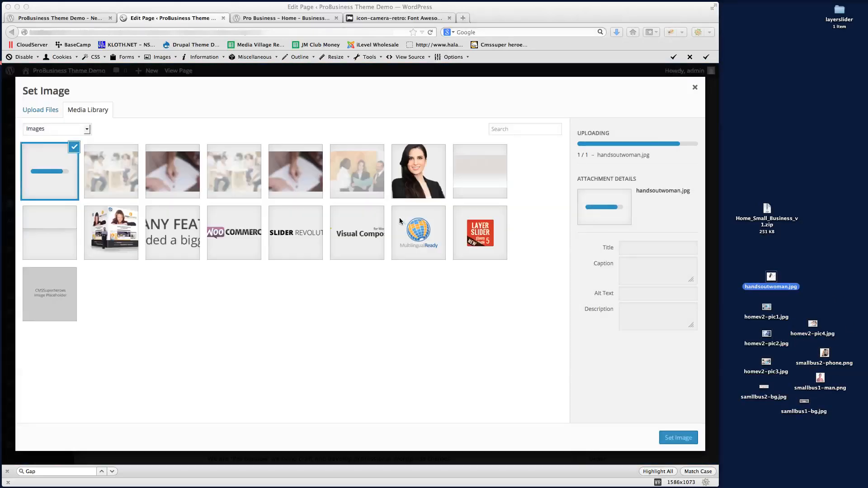
click(42, 164)
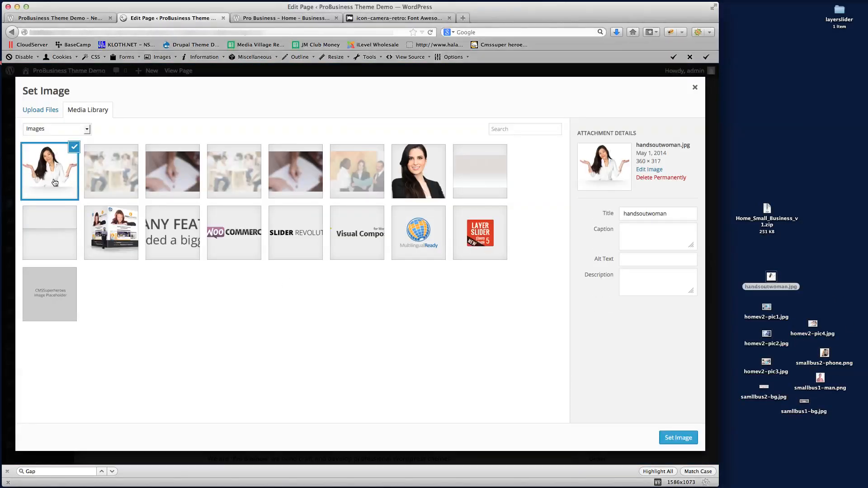
click(678, 437)
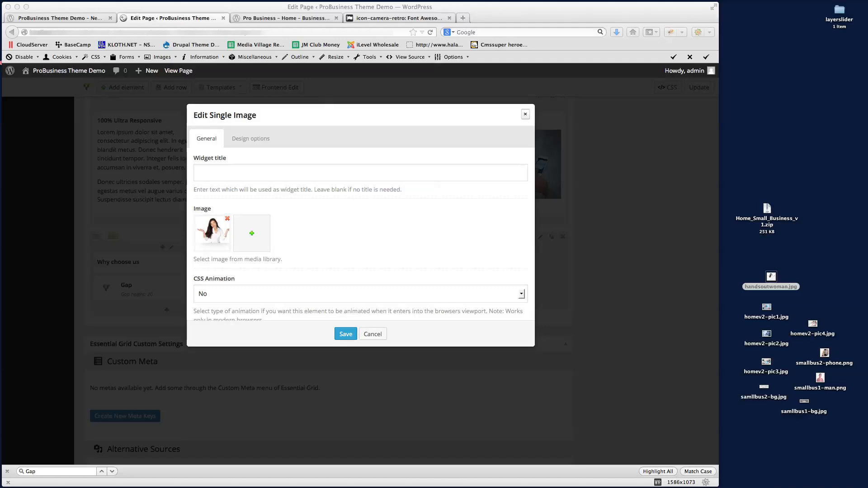
Set the image size to 360x317 and save the Single Image settings
click(291, 267)
scroll(284, 282, down, 5)
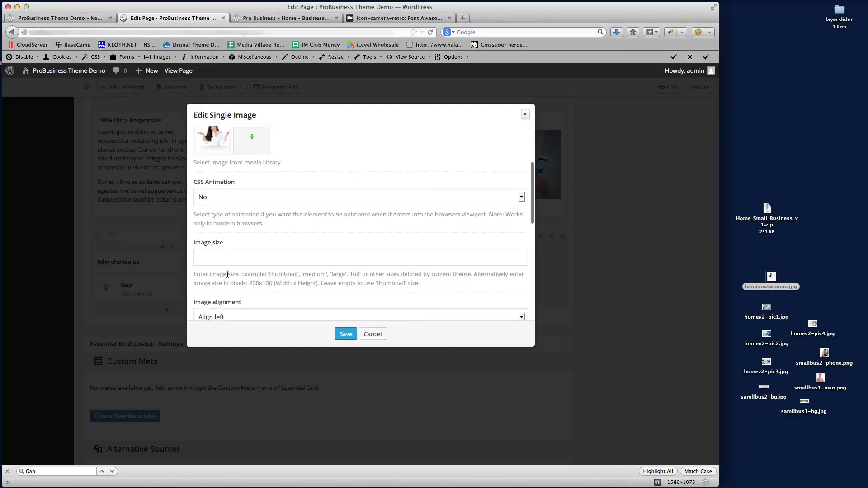
click(218, 260)
text(360x317)
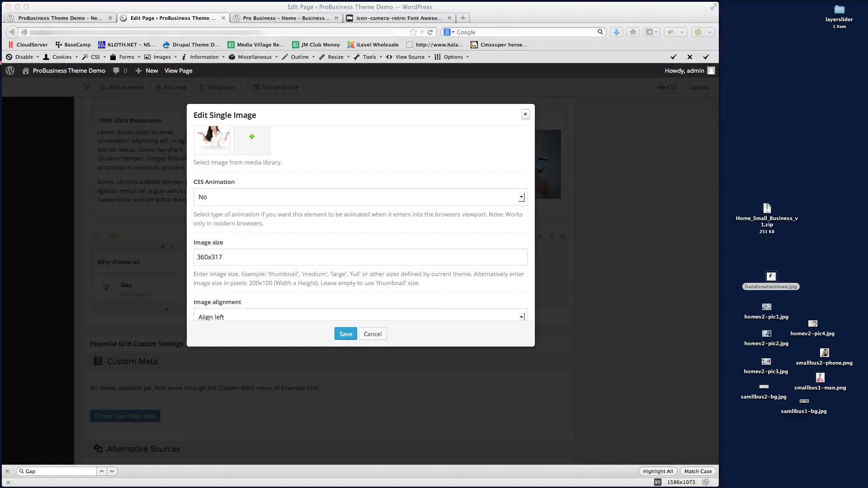
click(412, 264)
scroll(411, 262, up, 5)
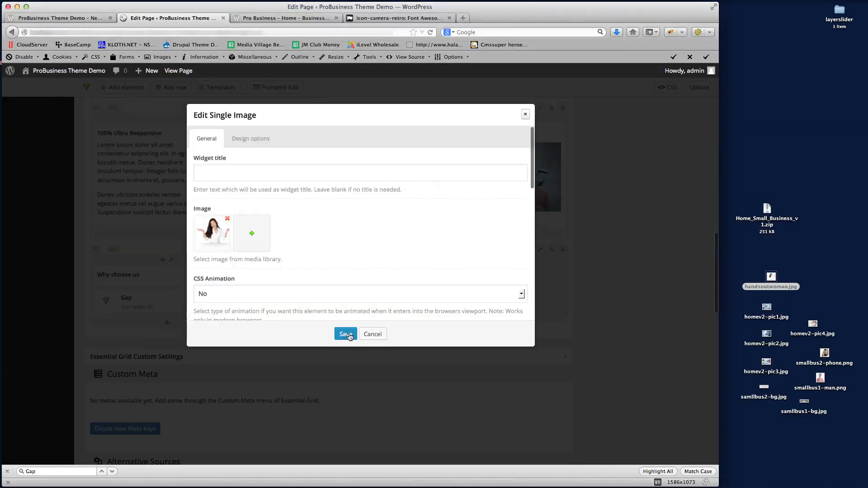
click(345, 333)
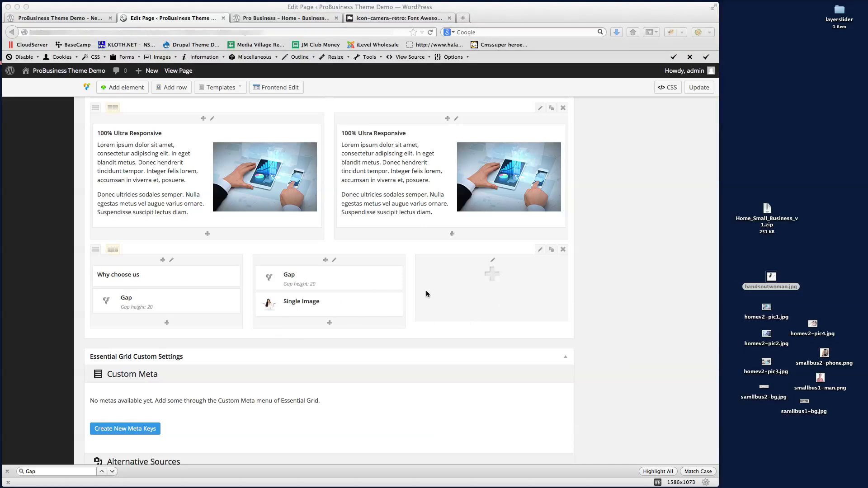
Add a Testimonial Carousel element to the third column, found by searching 'Test'
click(443, 317)
click(474, 300)
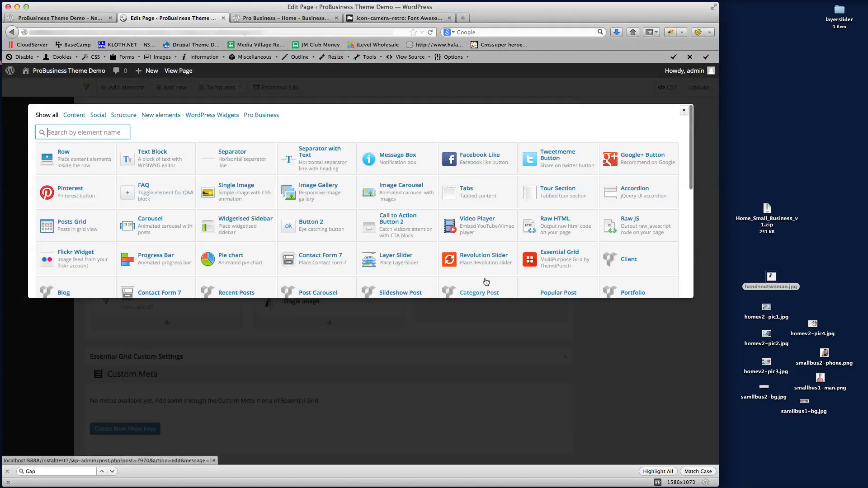
click(487, 277)
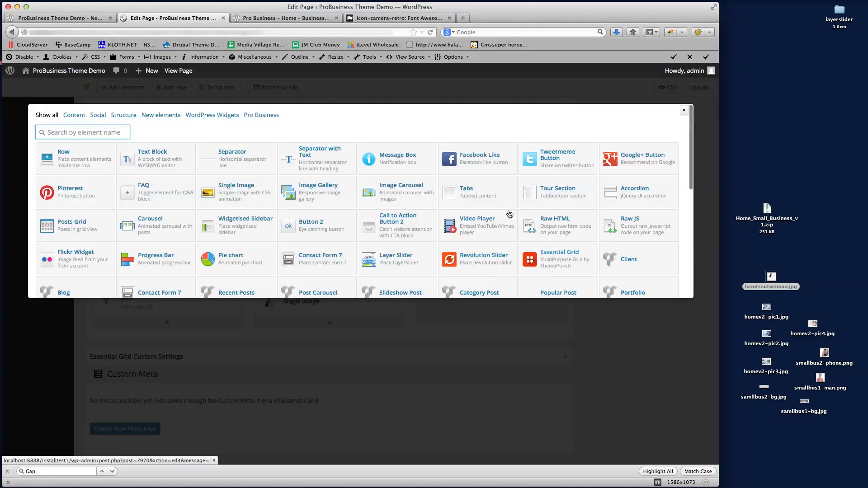
key(super+f)
text(Test)
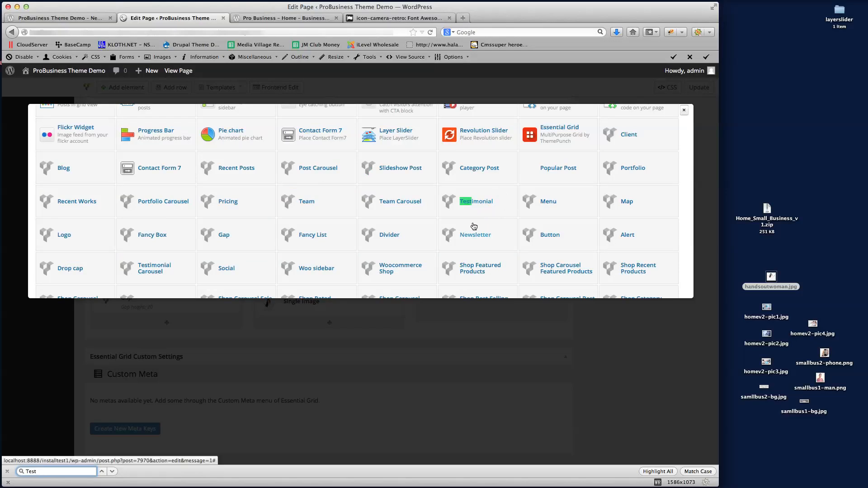
click(103, 471)
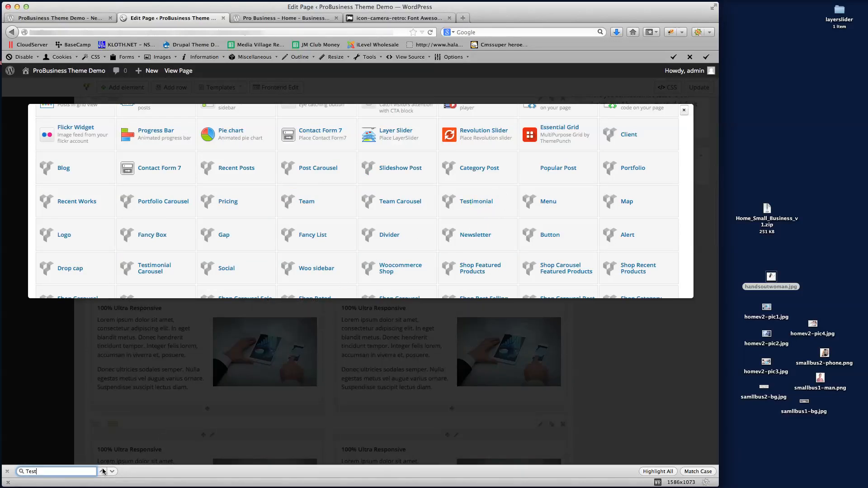
scroll(382, 235, down, 1)
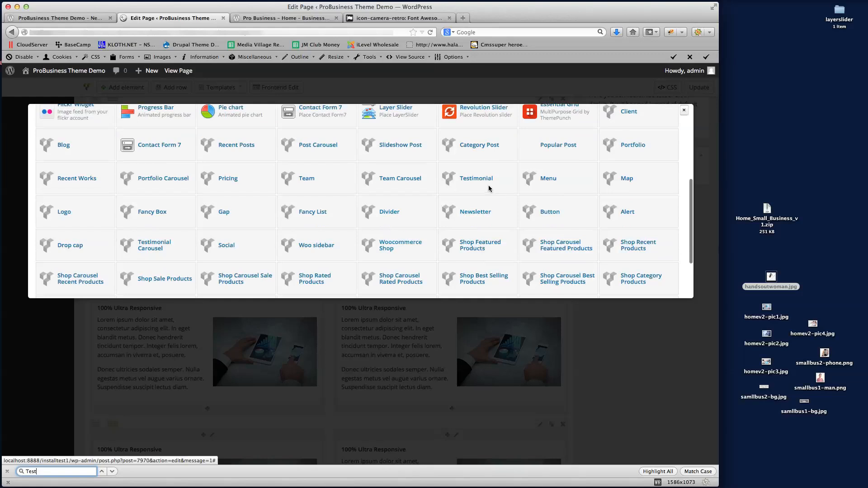
scroll(482, 186, down, 1)
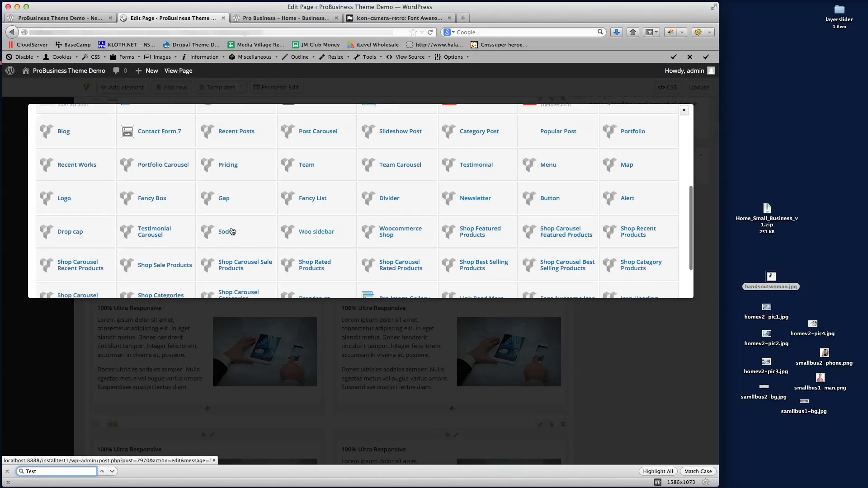
click(156, 233)
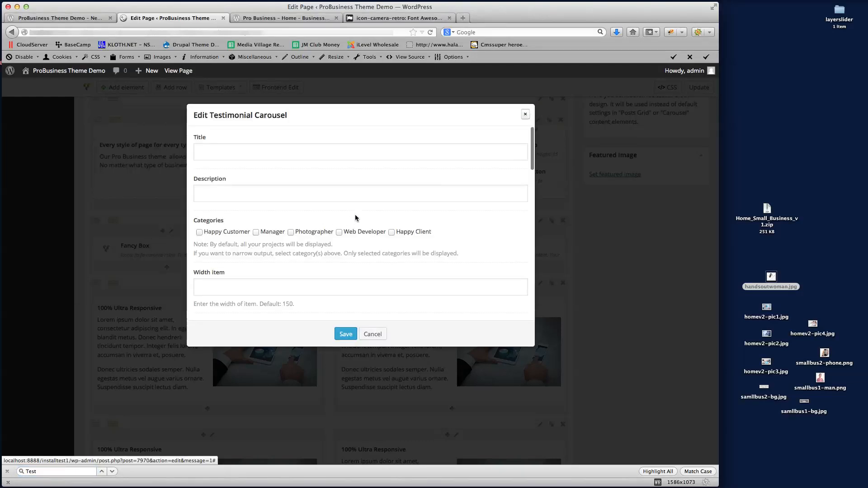
Tick the Happy Customer, Manager, Photographer, Web Developer and Happy Client categories
click(200, 233)
click(256, 232)
click(291, 232)
click(339, 232)
click(392, 233)
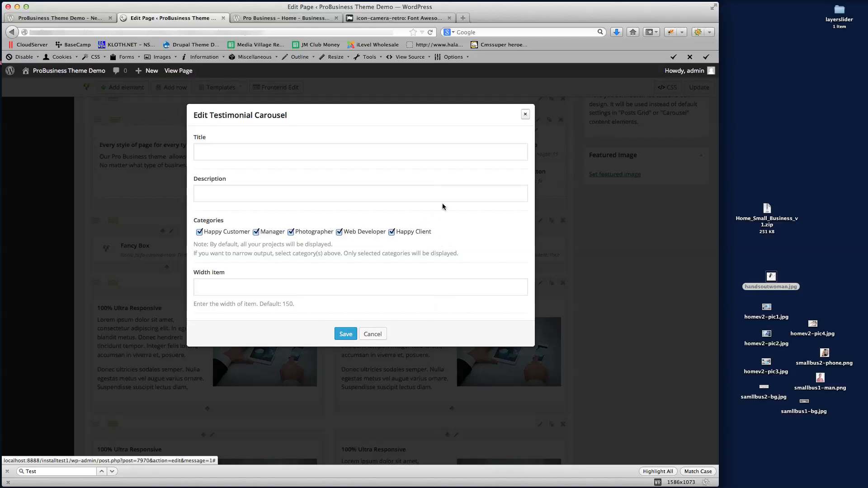
scroll(443, 216, down, 1)
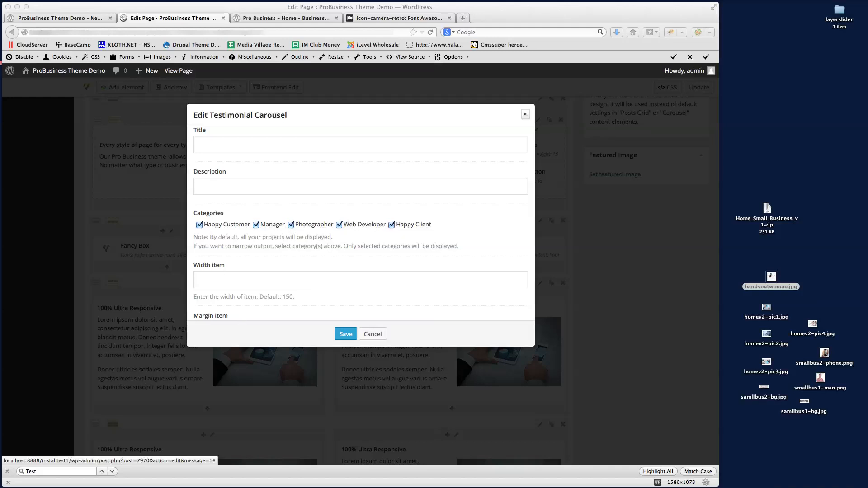
Turn on Auto scroll, Show Paging, Show title, Show category and Show description for the carousel
scroll(290, 217, down, 5)
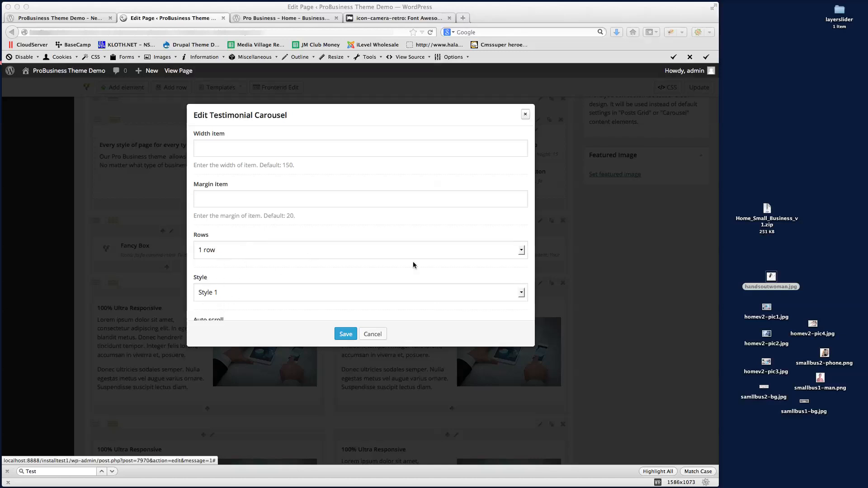
scroll(412, 265, down, 2)
click(197, 299)
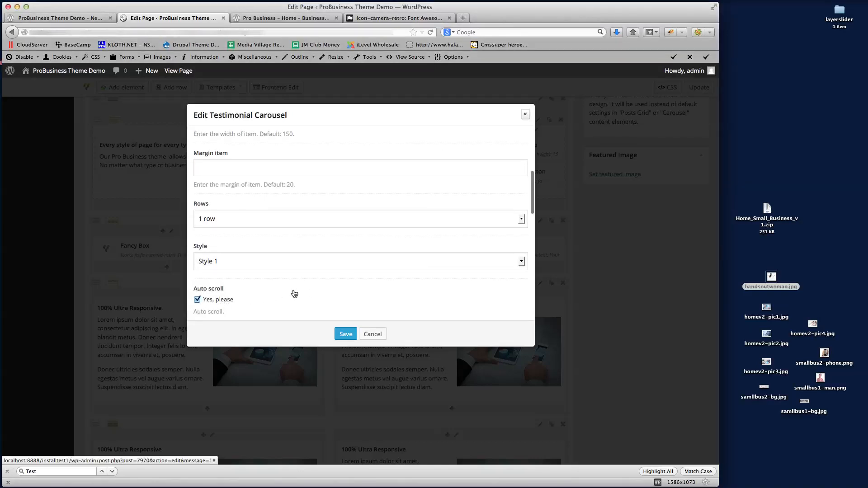
scroll(294, 294, down, 3)
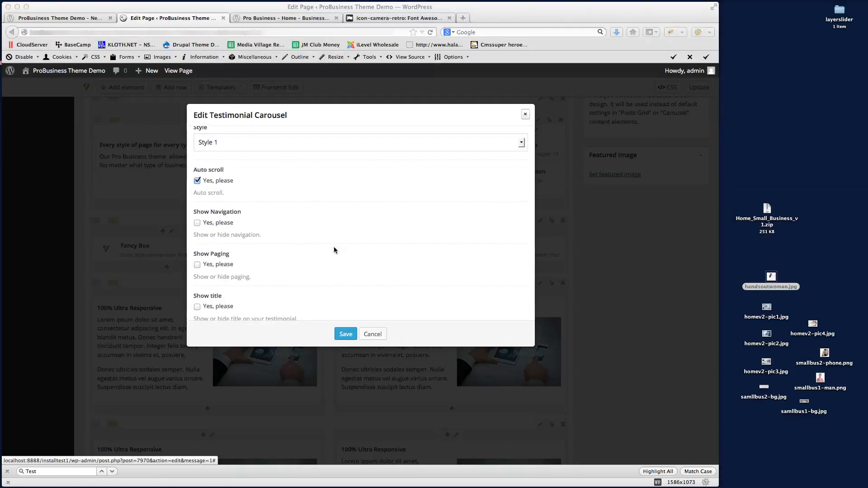
click(197, 264)
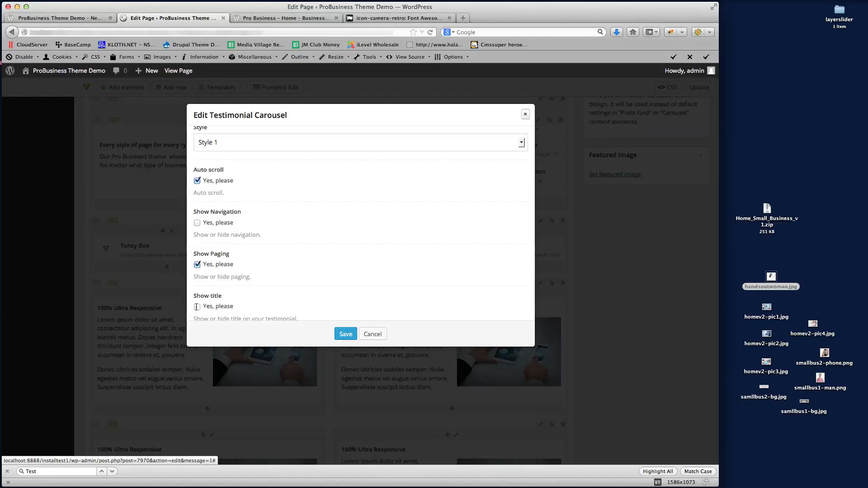
click(197, 307)
scroll(294, 277, down, 3)
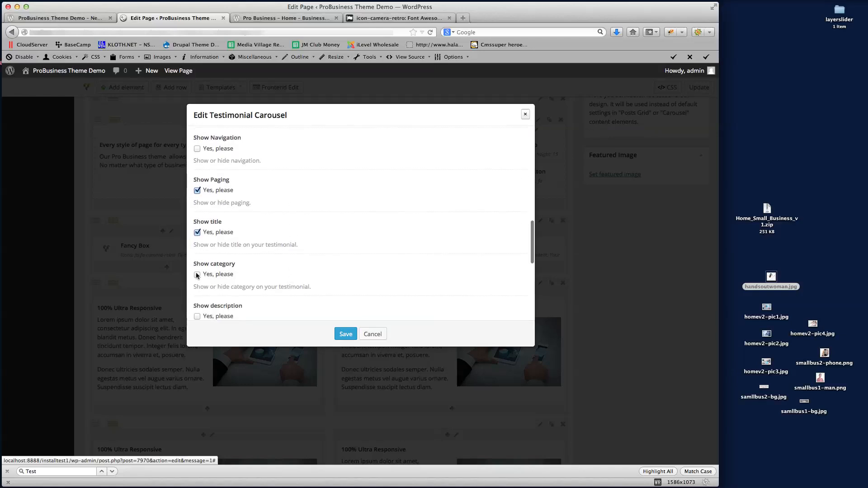
click(197, 275)
scroll(201, 272, down, 2)
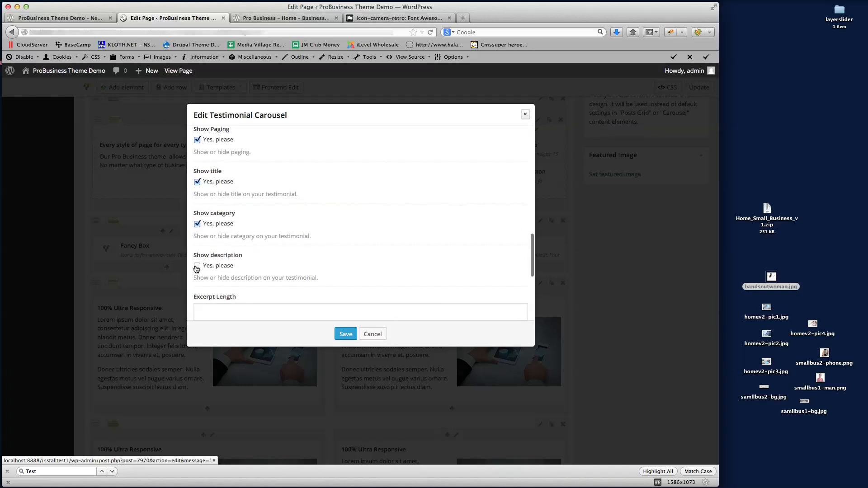
click(197, 265)
Set the Excerpt Length to -1 and save the Testimonial Carousel settings
scroll(326, 247, down, 3)
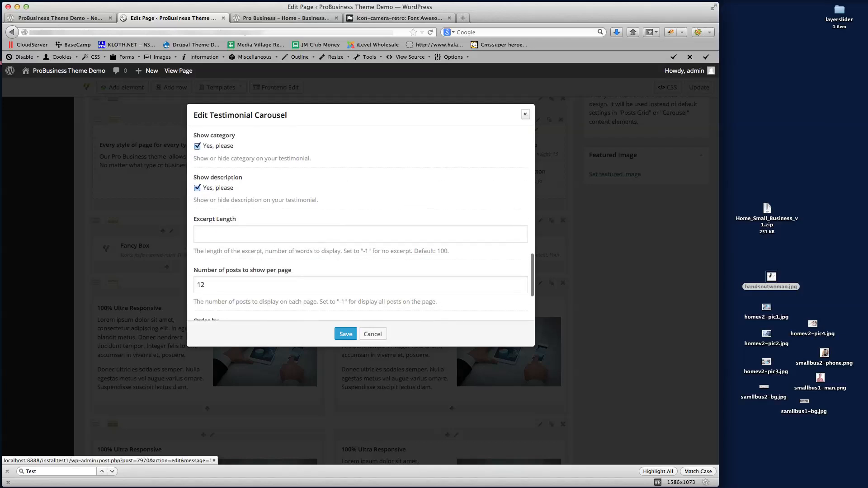
click(217, 235)
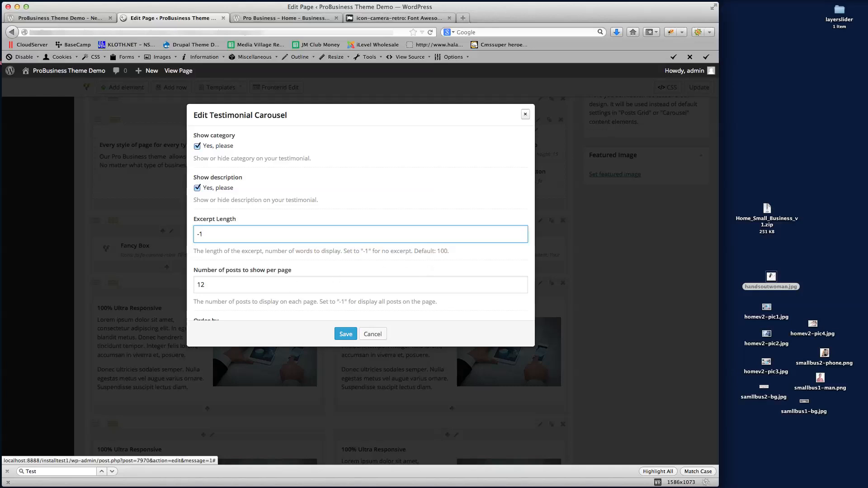
scroll(266, 275, down, 5)
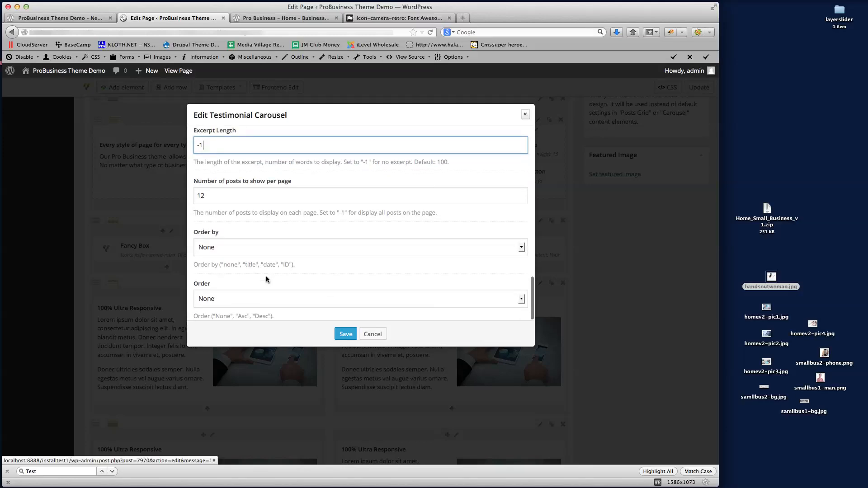
click(344, 333)
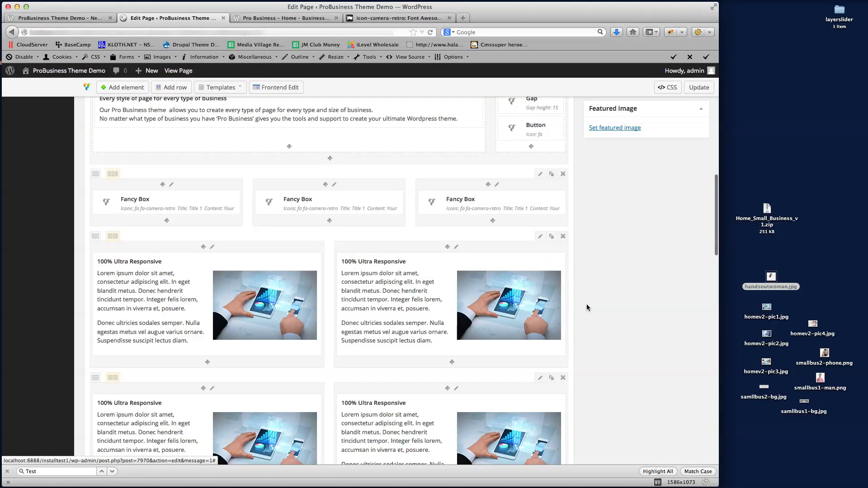
Update the page to save the carousel changes
scroll(587, 304, down, 5)
scroll(586, 306, up, 4)
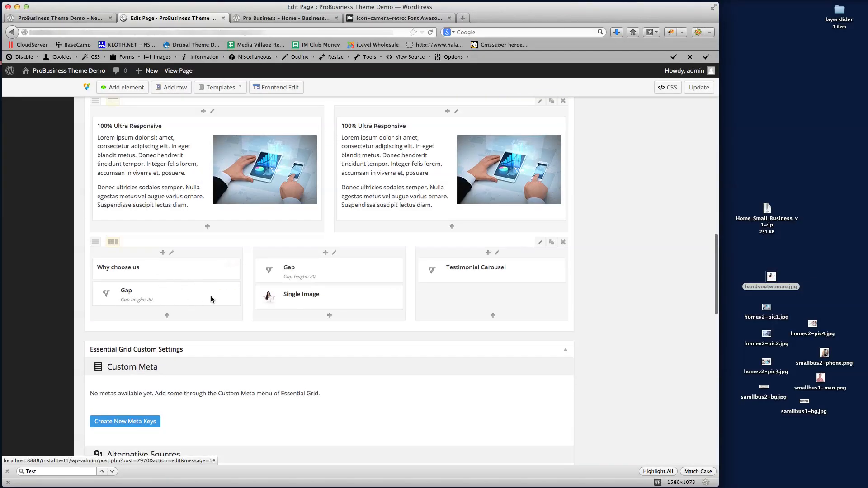
click(699, 87)
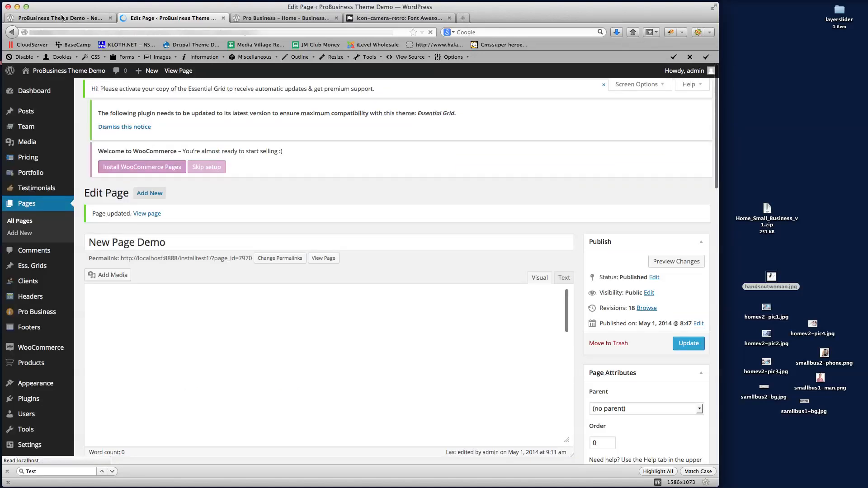
Reload the live page and check the testimonials in the Why choose us section
click(62, 17)
click(119, 31)
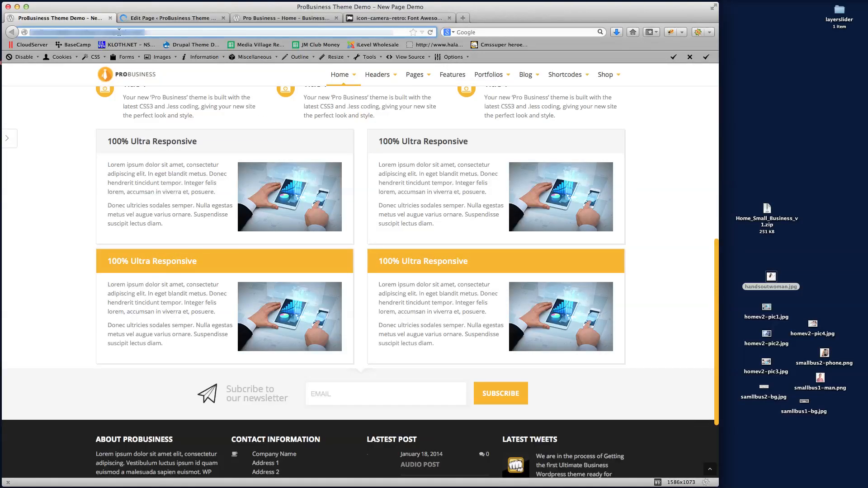
key(Return)
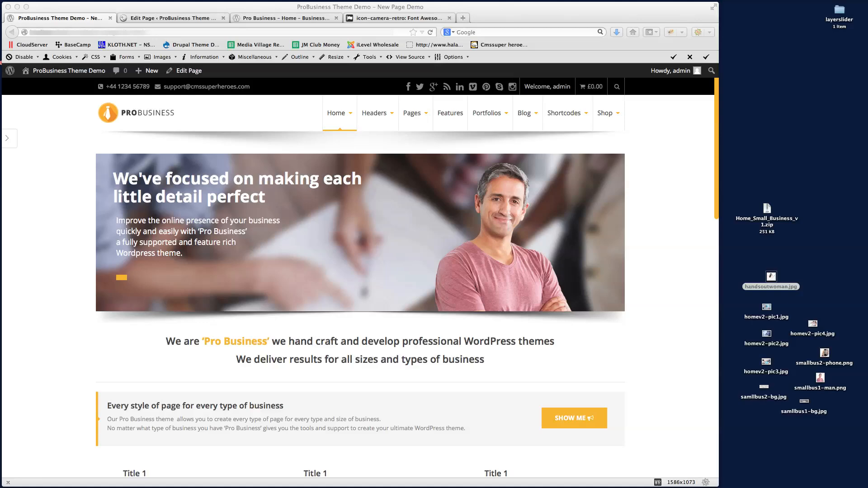
scroll(660, 260, down, 15)
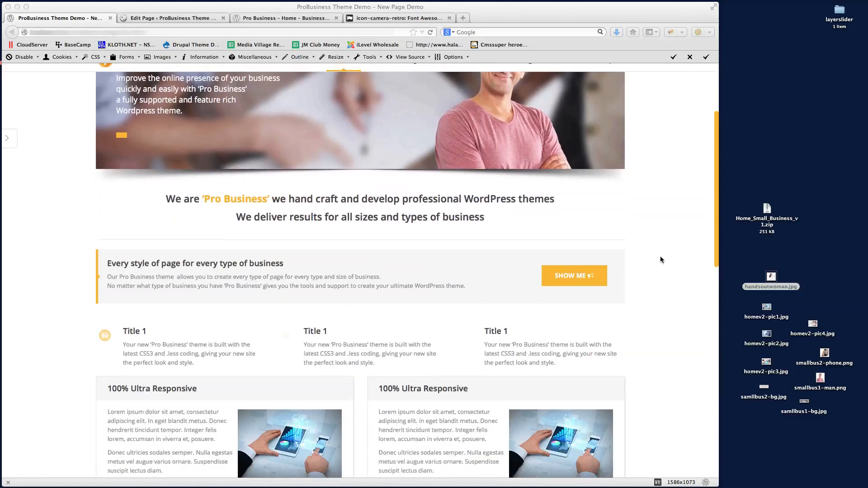
scroll(659, 259, up, 3)
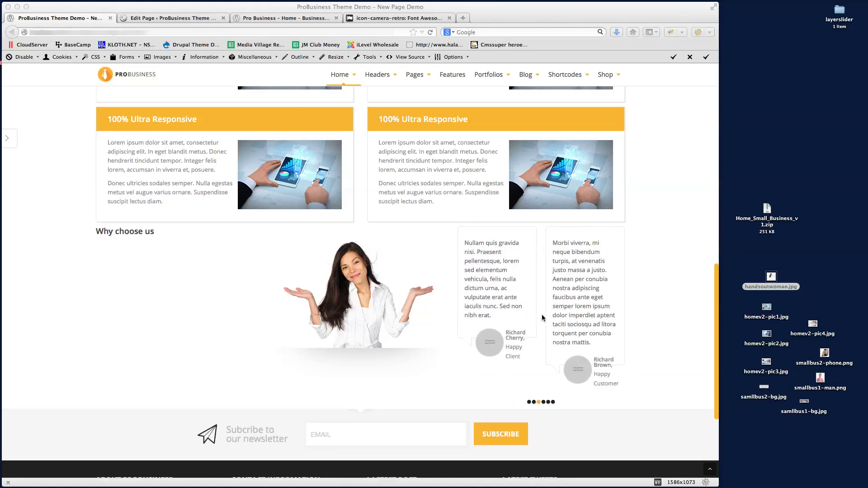
click(167, 17)
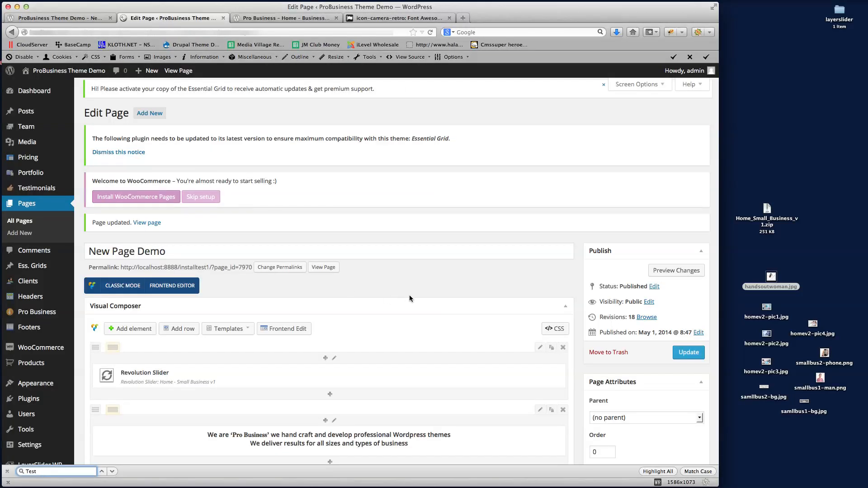
Title the Testimonial Carousel 'What Our Clients Say' with item width 20 and save it
scroll(409, 298, down, 15)
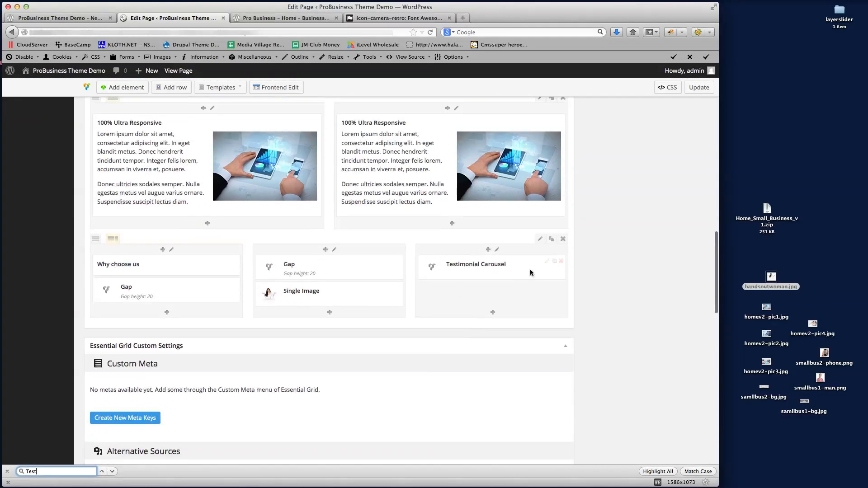
click(546, 262)
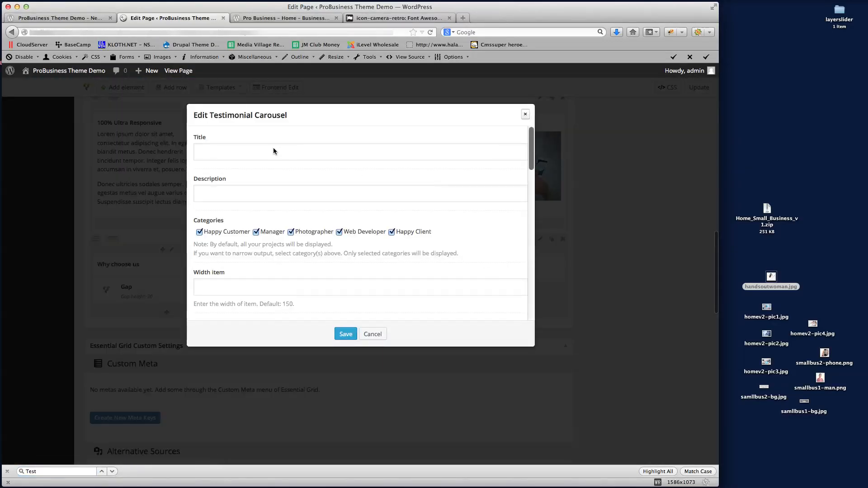
click(273, 151)
text(What Our Clients Say)
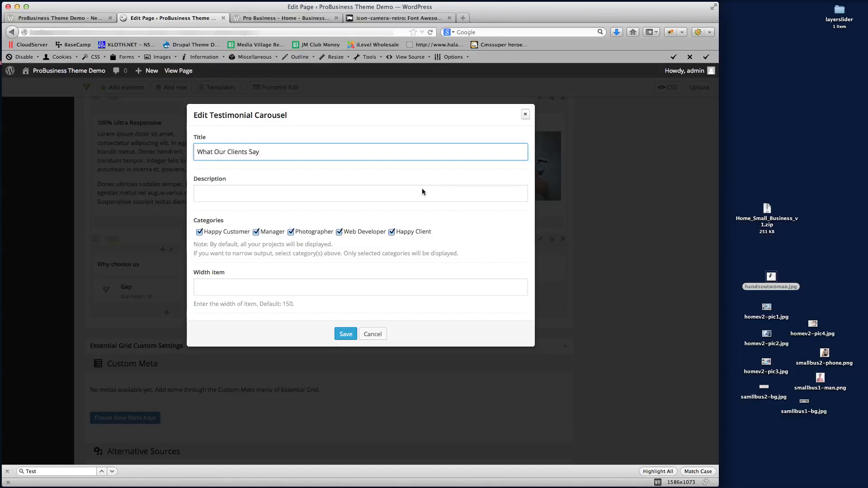
scroll(422, 188, down, 6)
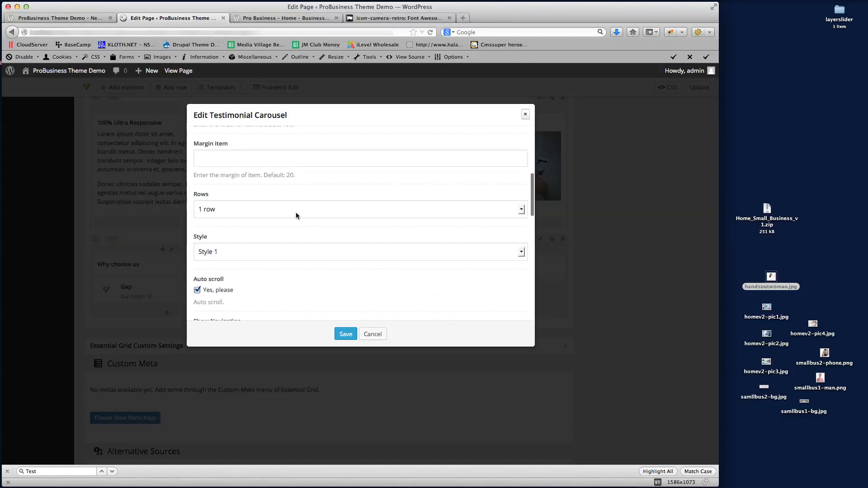
scroll(295, 213, down, 5)
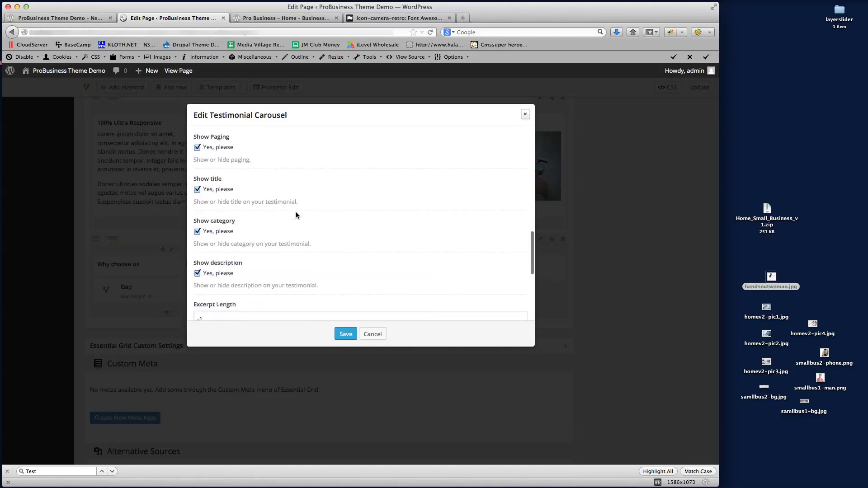
scroll(295, 212, down, 5)
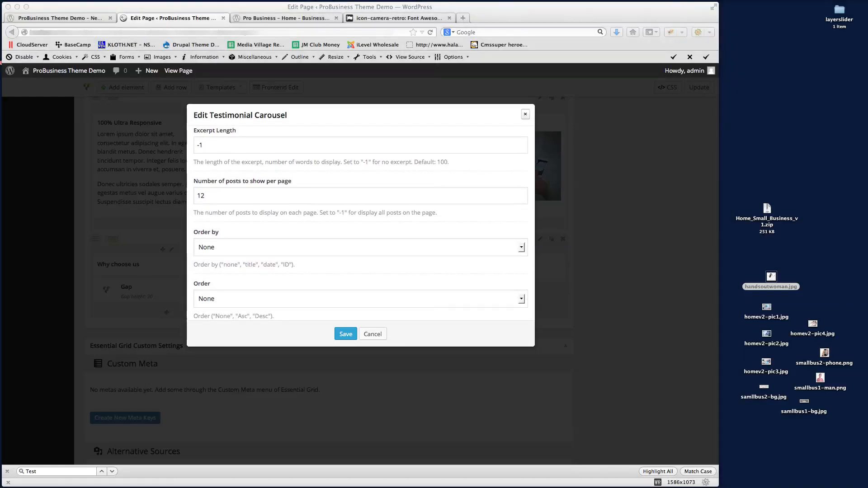
scroll(256, 225, up, 10)
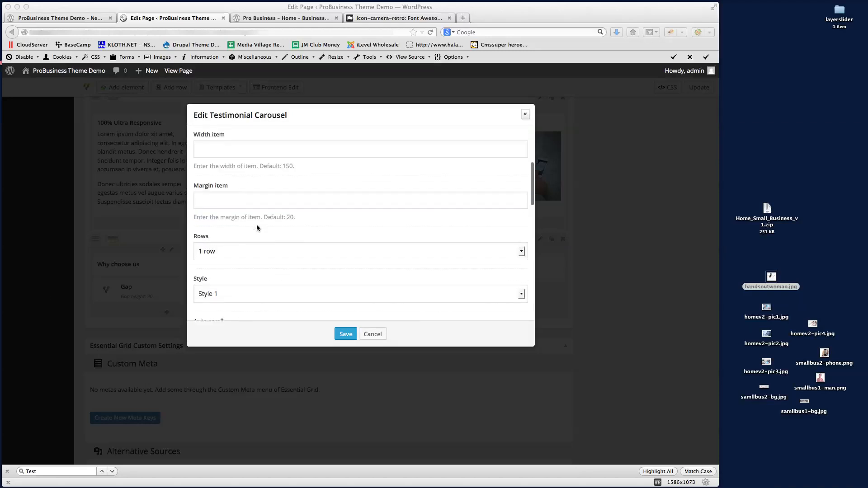
click(231, 246)
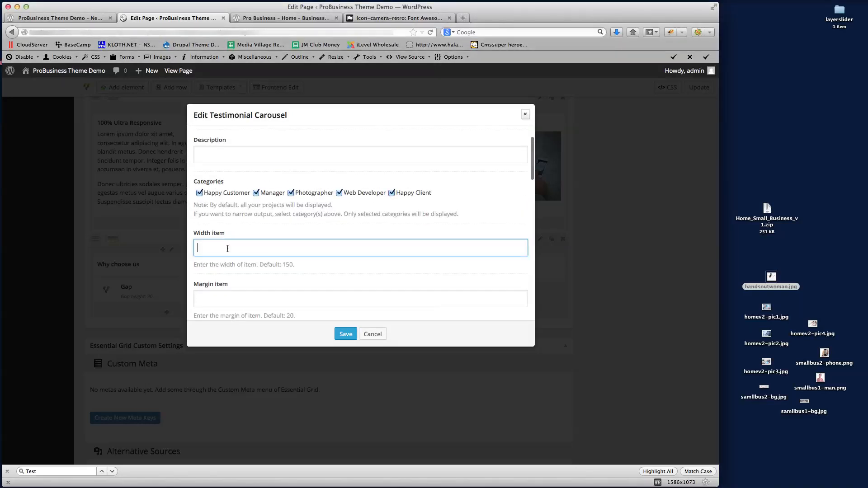
text(200)
click(345, 334)
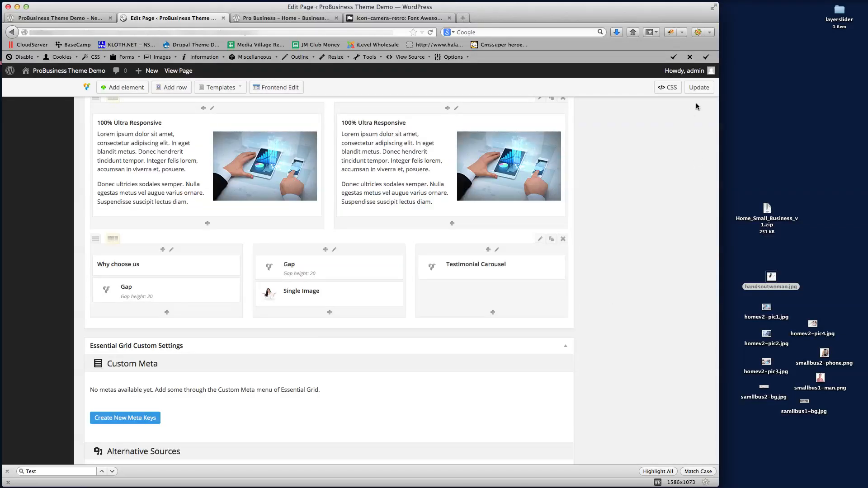
Update the page, reload the live site and step through the carousel slides
click(699, 87)
click(59, 18)
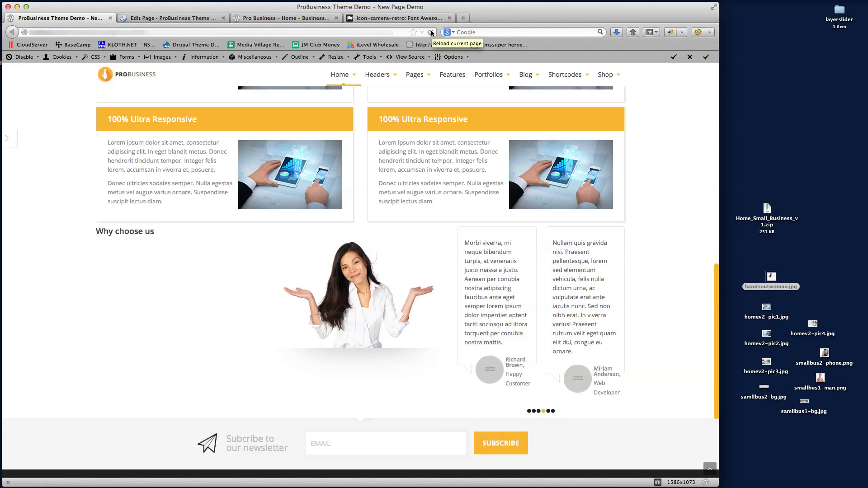
click(431, 33)
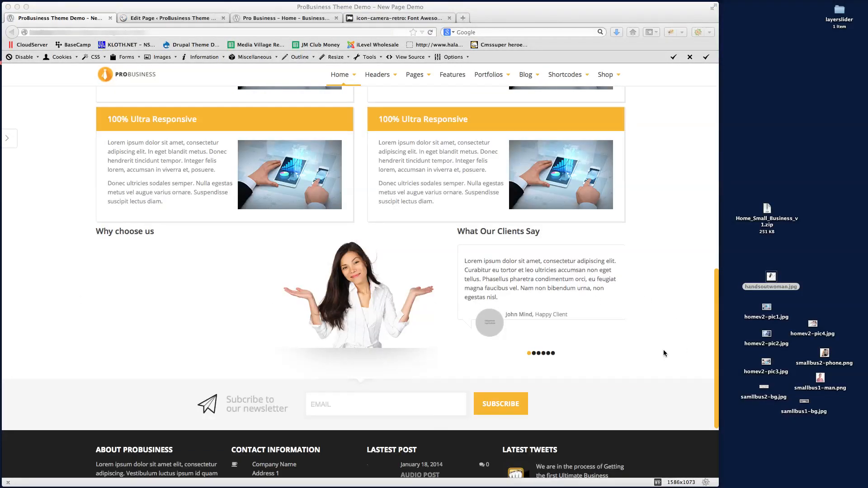
click(541, 354)
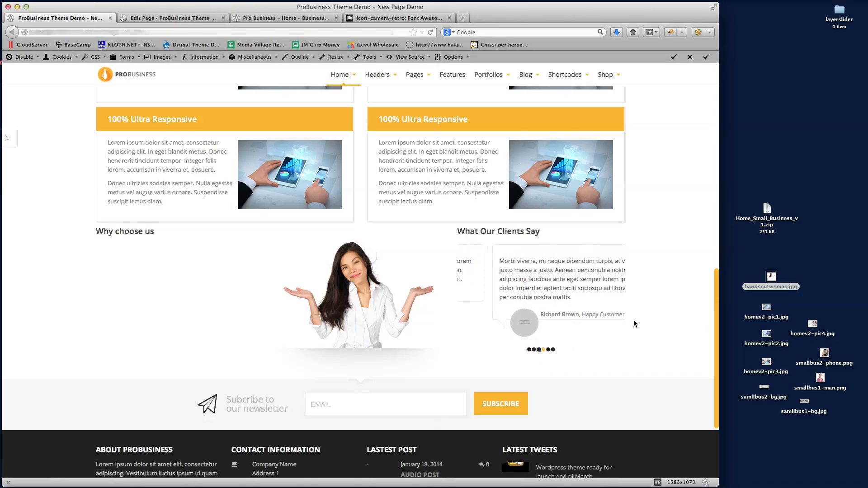
click(178, 17)
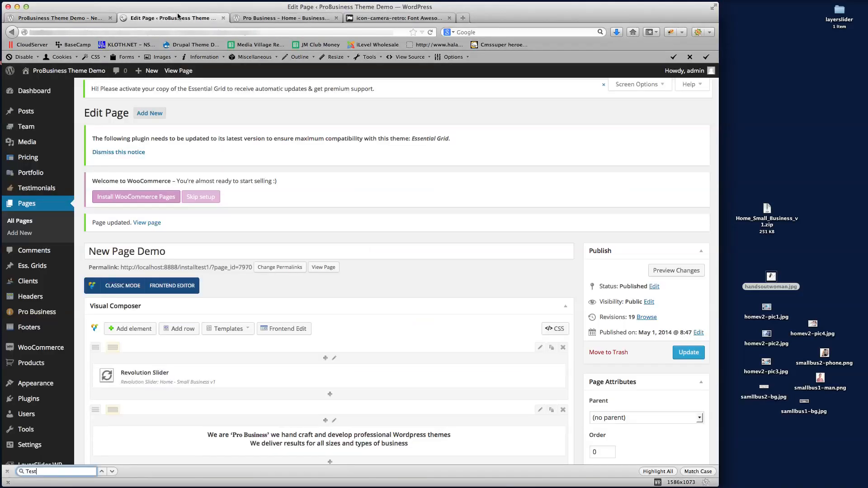
Change the carousel's item width to 150 and save the element settings
scroll(452, 262, down, 15)
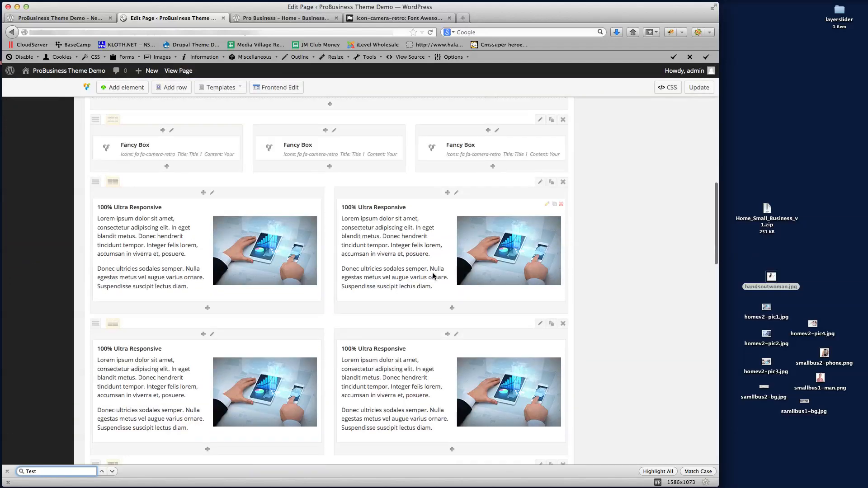
scroll(432, 276, up, 2)
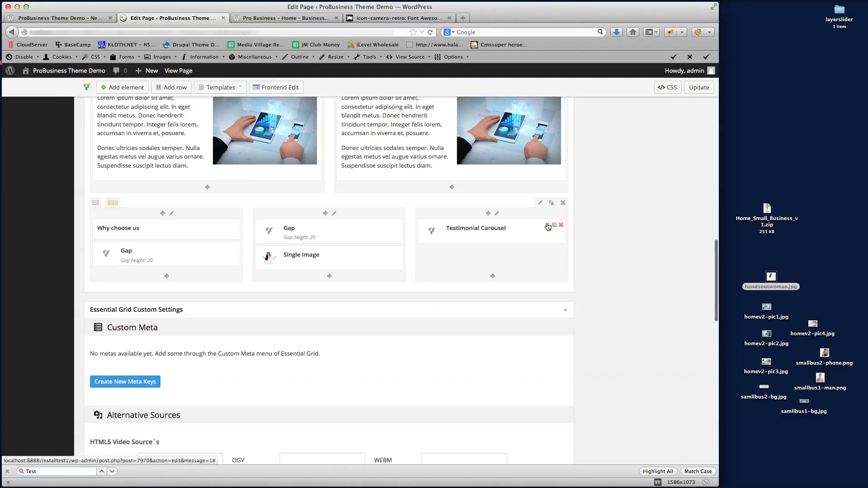
click(554, 226)
drag(206, 290, 164, 284)
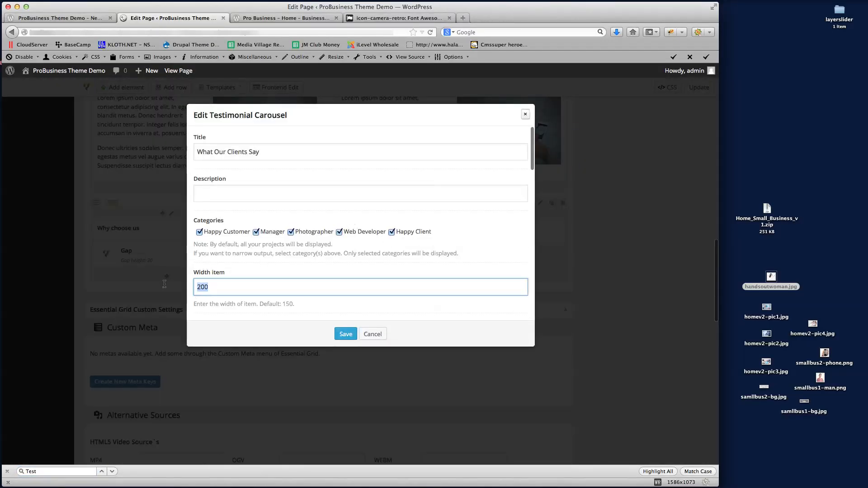
text(150)
click(343, 334)
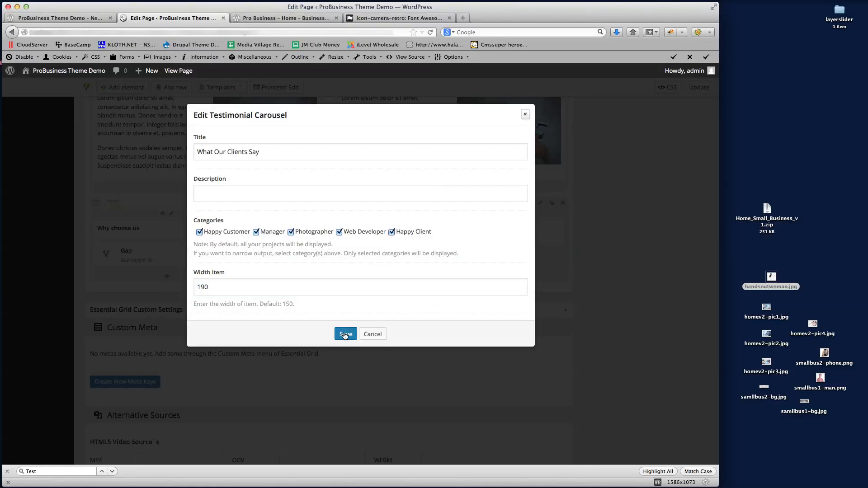
Update the page and reload the live demo page to view the result
click(697, 90)
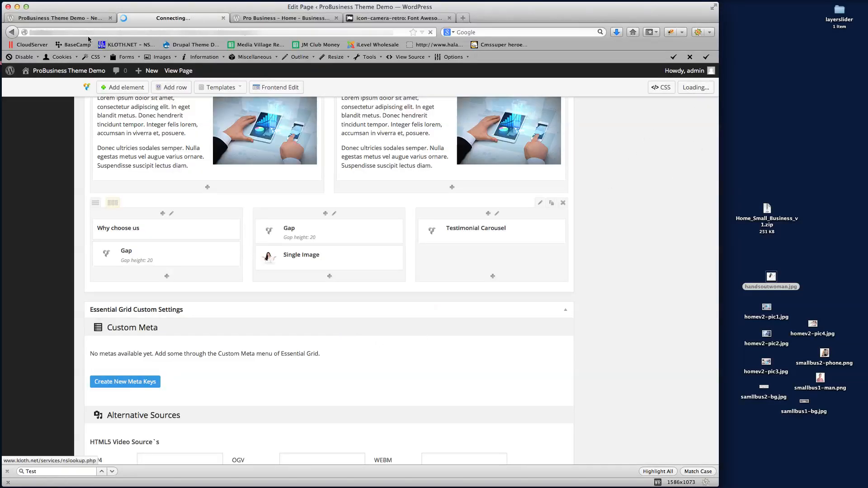
click(64, 19)
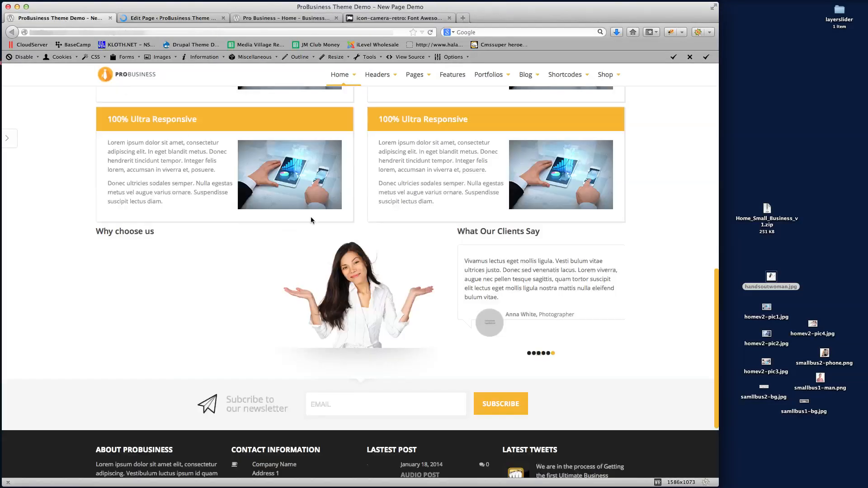
click(431, 32)
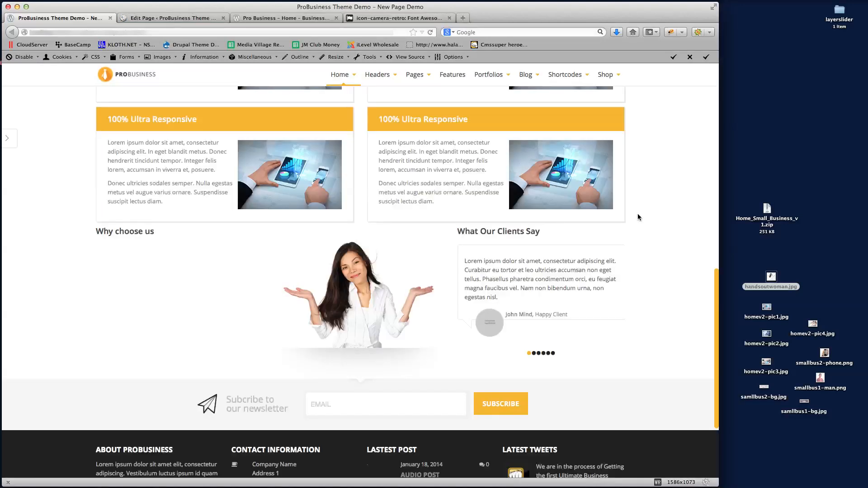
key(super+r)
Set the carousel item width to 180 and item margin to 30, then update the page
click(171, 18)
scroll(235, 244, down, 5)
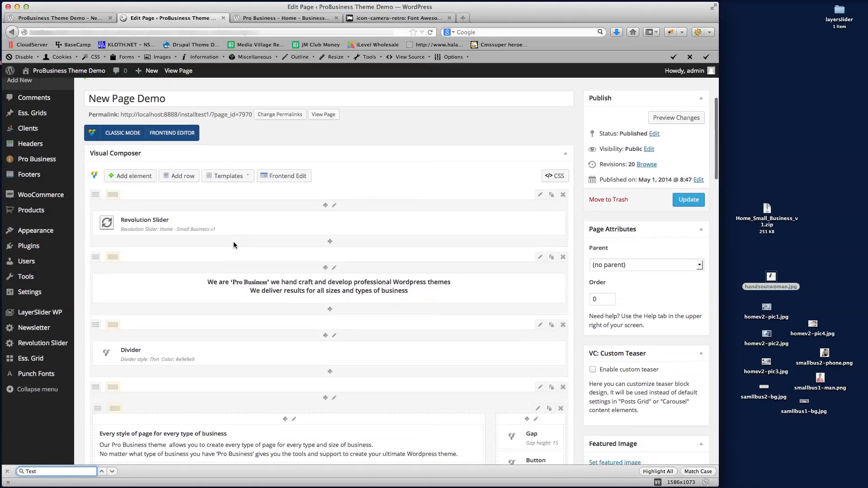
scroll(233, 244, down, 10)
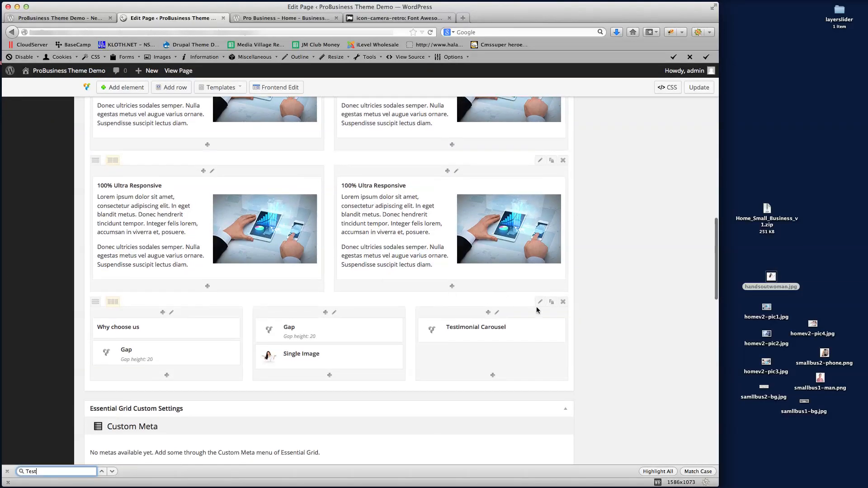
click(547, 324)
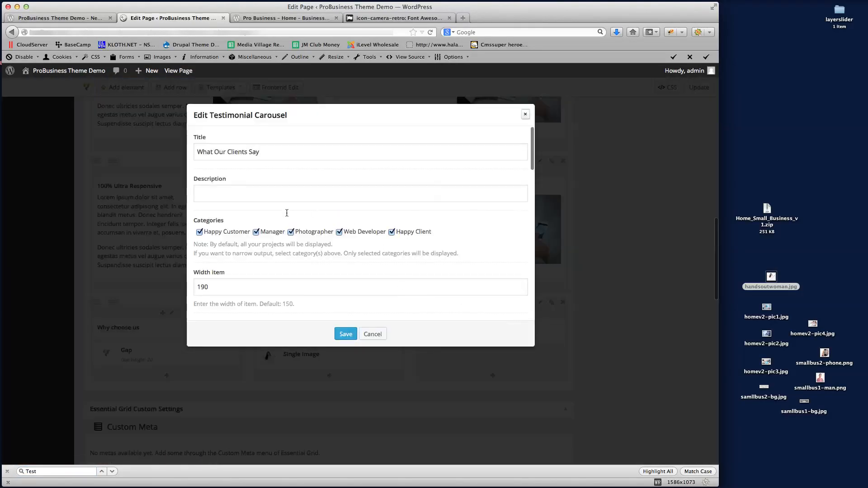
drag(201, 288, 209, 288)
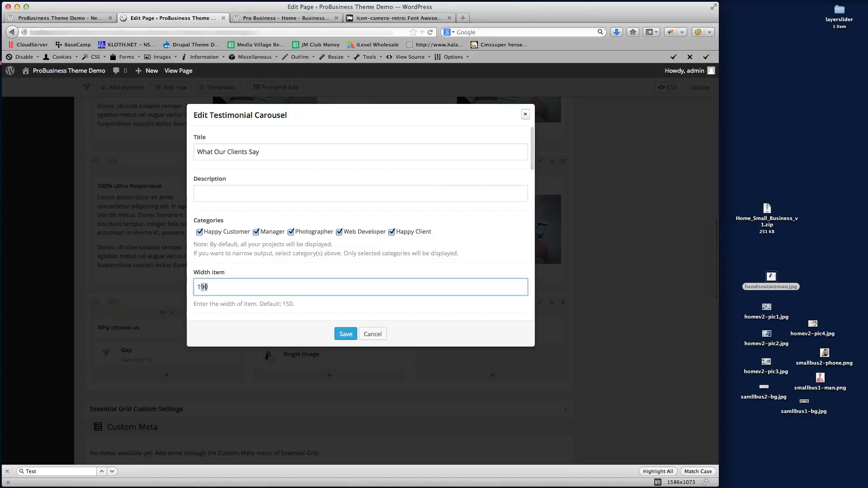
click(257, 325)
scroll(305, 263, down, 3)
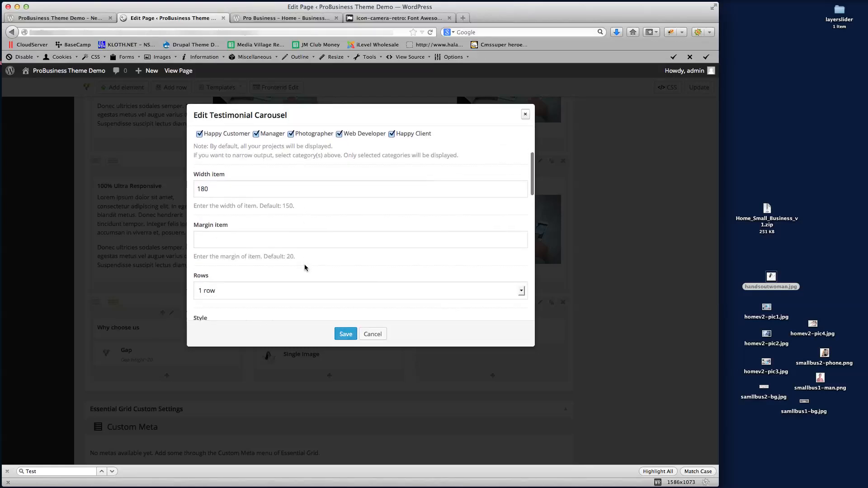
click(235, 239)
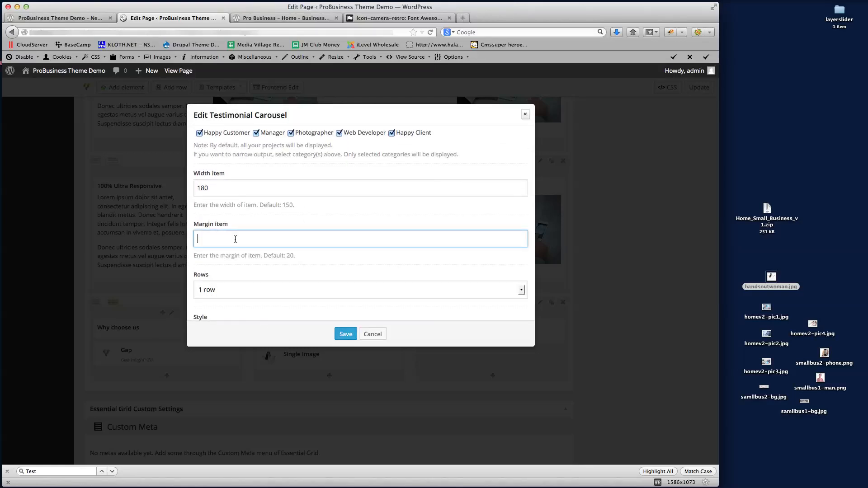
click(344, 335)
click(699, 88)
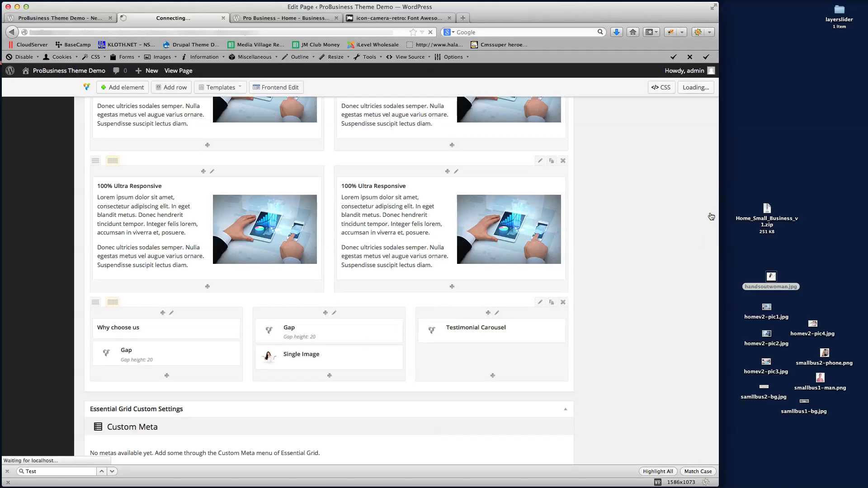
Reload the live demo page and scroll to the testimonial carousel
click(149, 32)
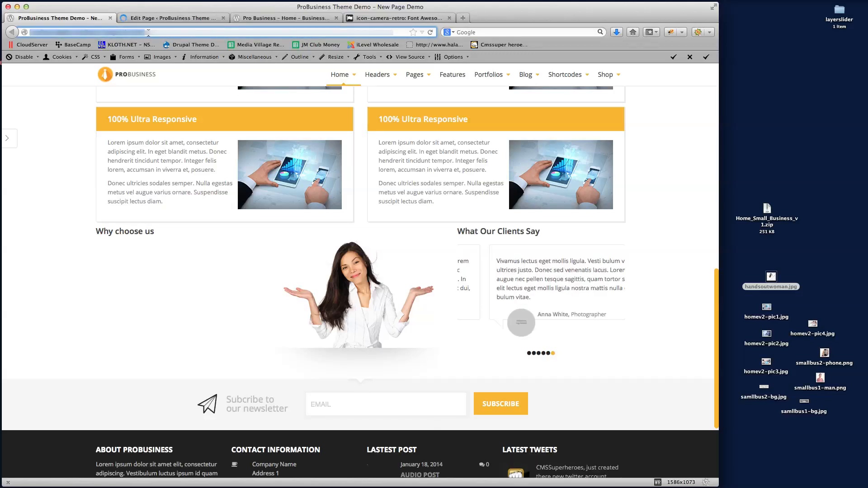
key(Return)
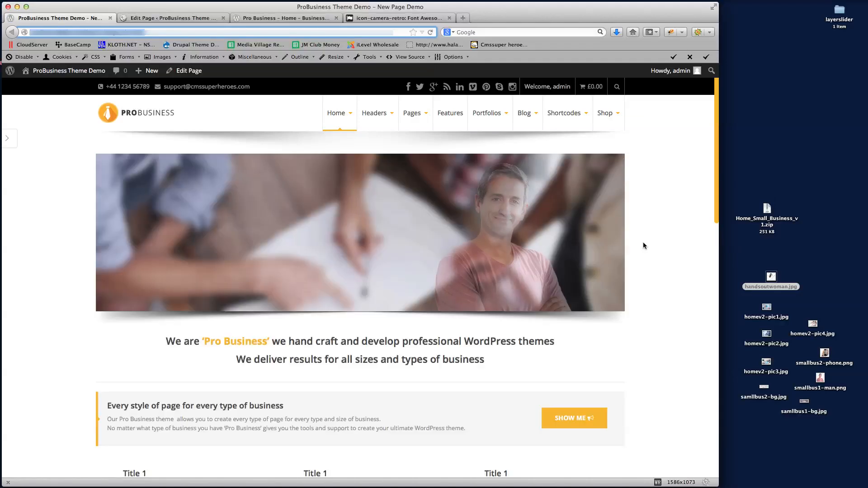
scroll(643, 246, down, 6)
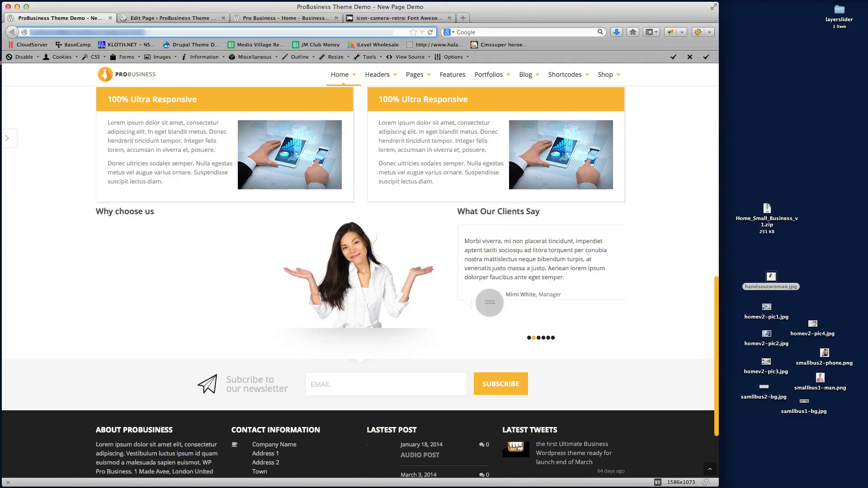
Compare the carousel spacing against the reference Pro Business home page
click(373, 18)
click(279, 18)
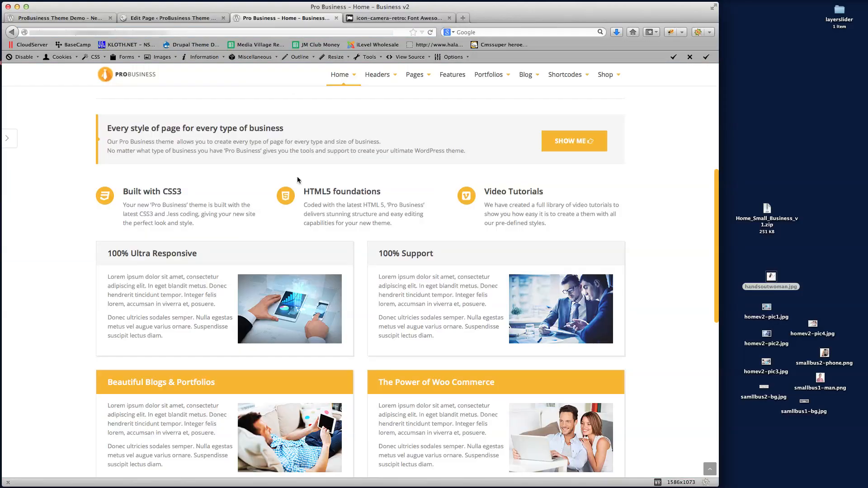
scroll(279, 345, down, 3)
scroll(278, 345, down, 5)
scroll(278, 345, up, 4)
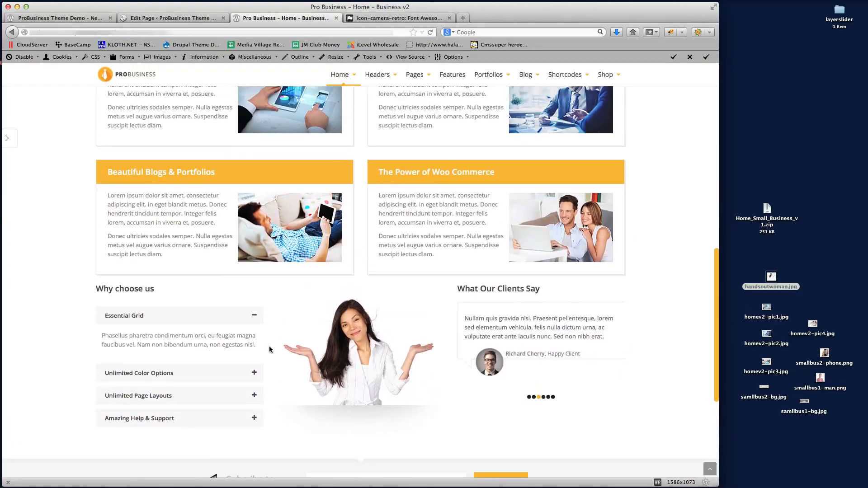
click(157, 19)
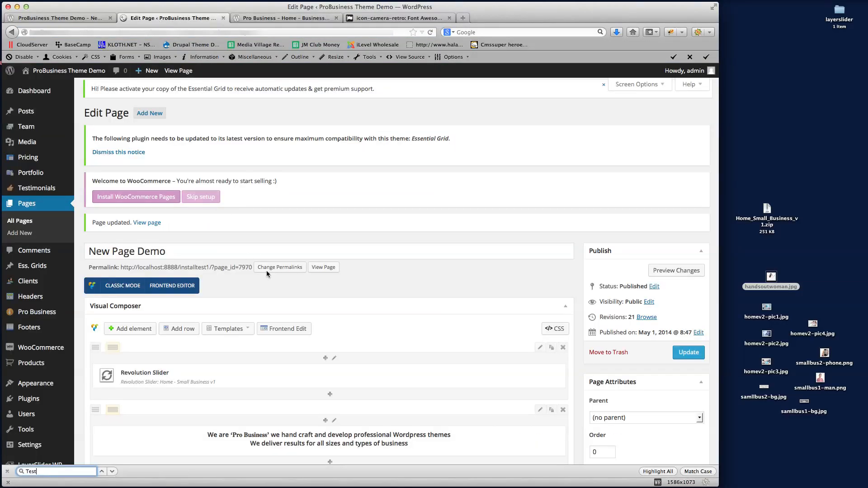
Insert an Accordion element into the Why choose us column, found by searching 'Acc'
scroll(313, 237, down, 15)
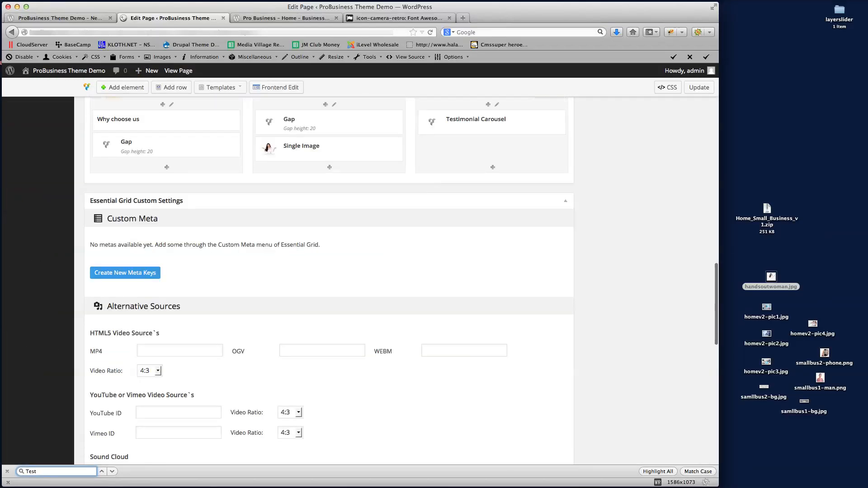
click(323, 275)
scroll(293, 272, up, 4)
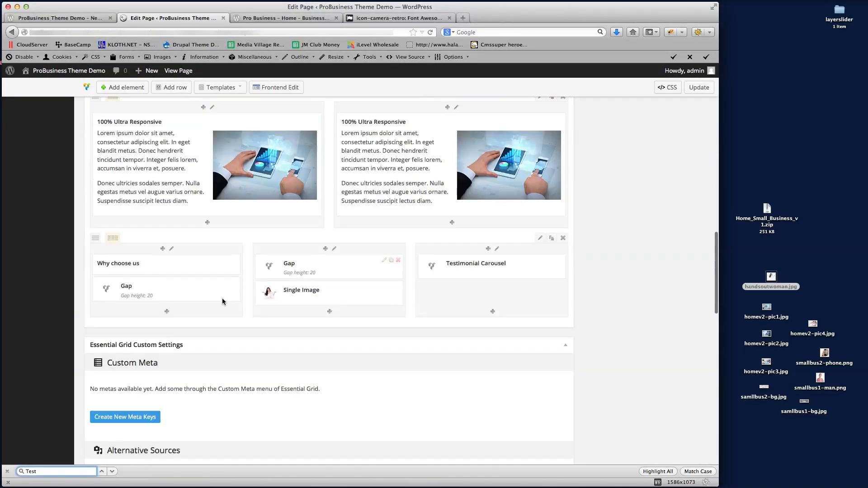
click(166, 312)
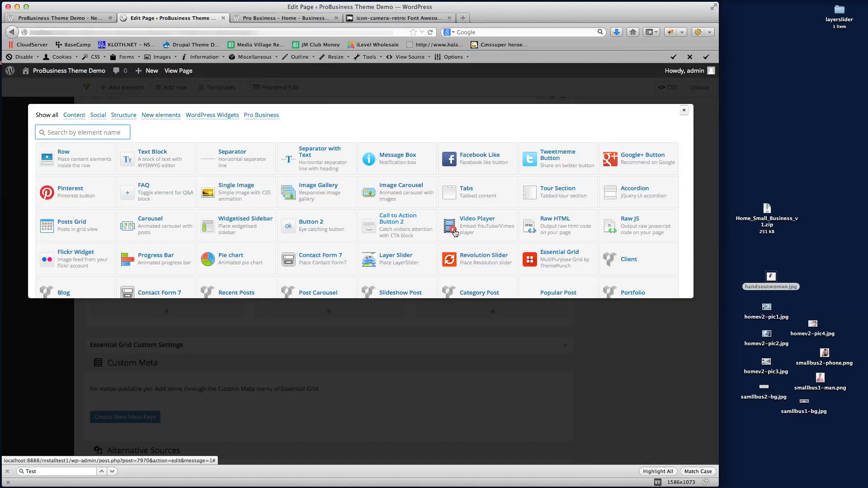
key(super+f)
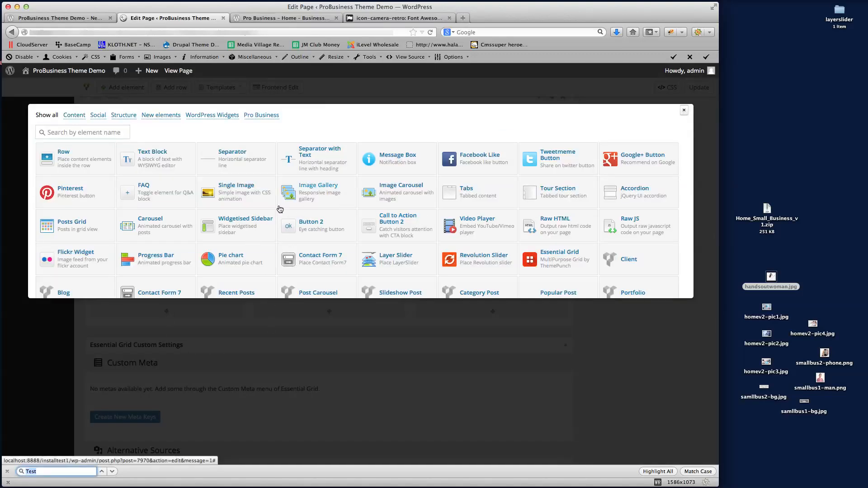
text(Accor)
click(630, 191)
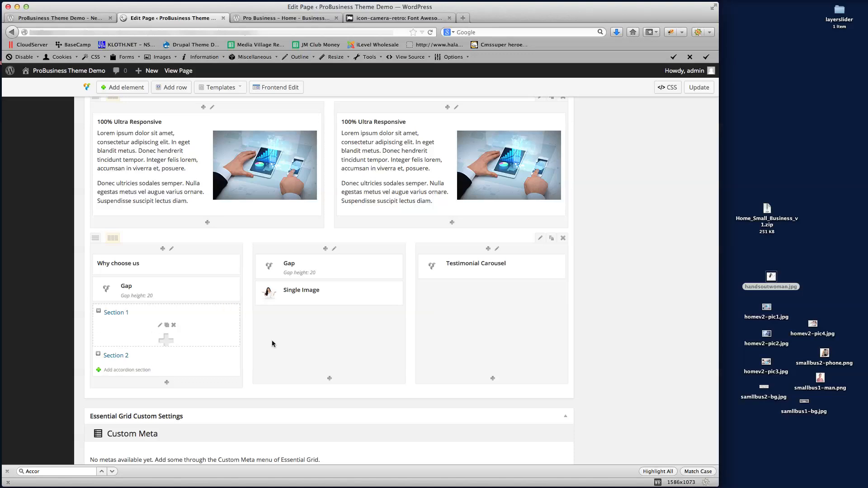
Add a Text Block to Section 1 containing the pasted 'Phasellus pharetra' paragraph
click(164, 342)
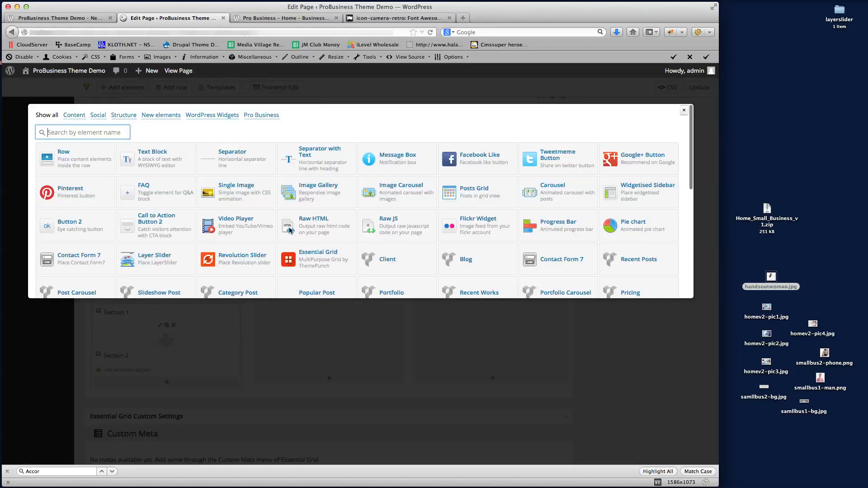
click(159, 153)
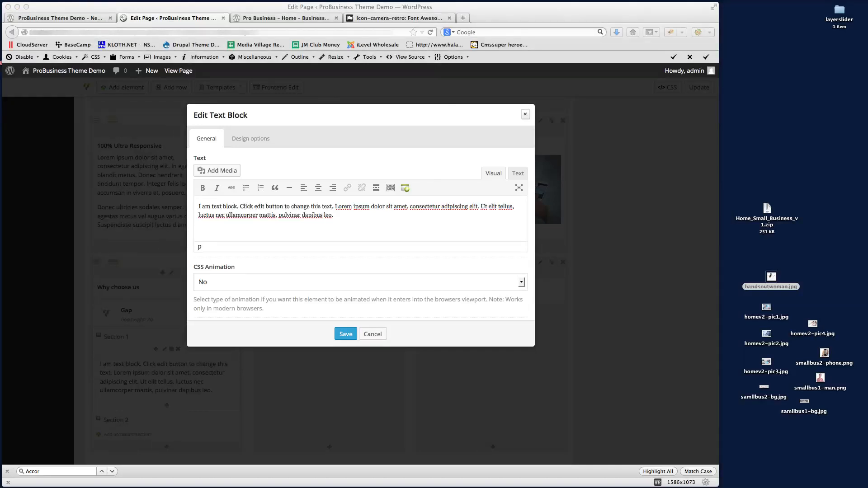
click(321, 220)
key(super+a)
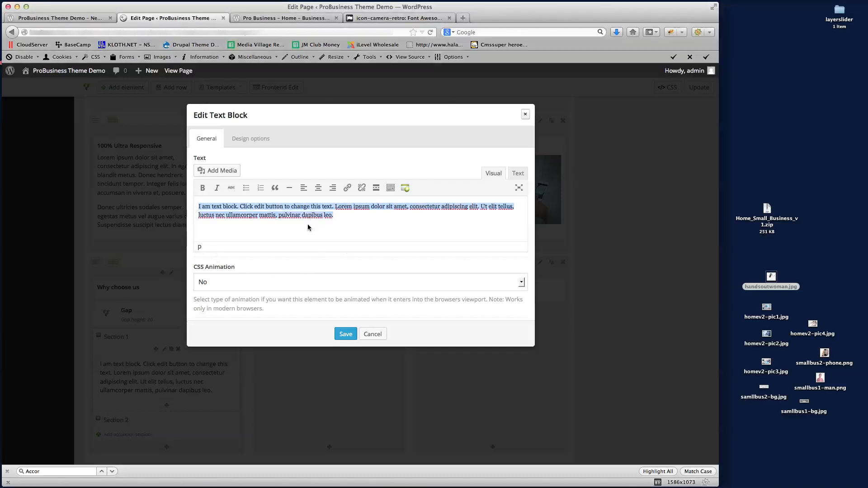
text(Phasellus pharetra condimentum orci, eu feugiat magna faucibus vel. Nam non bibendum urna, non egestas nisl.)
click(346, 334)
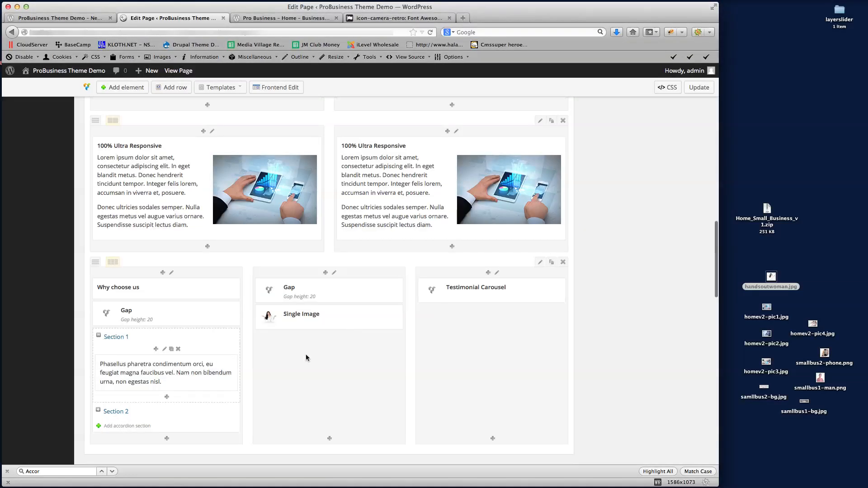
key(super+Tab)
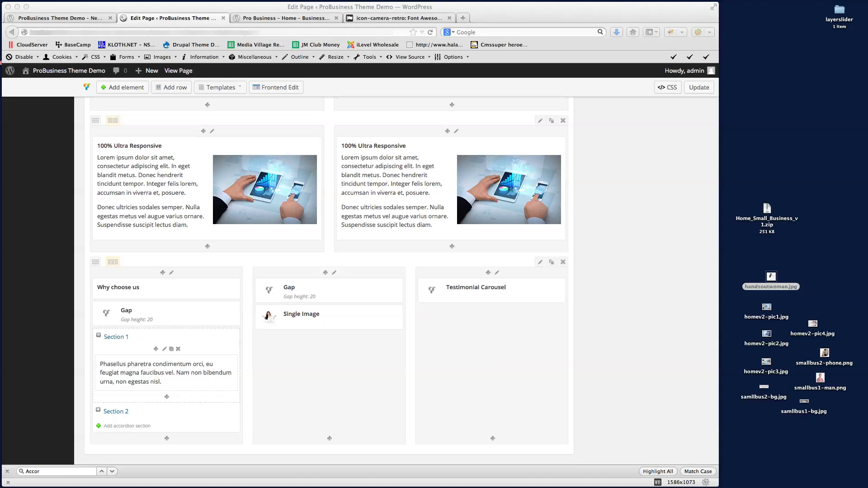
Duplicate the Phasellus text block and place the copy in accordion Section 2
click(312, 359)
scroll(319, 361, down, 2)
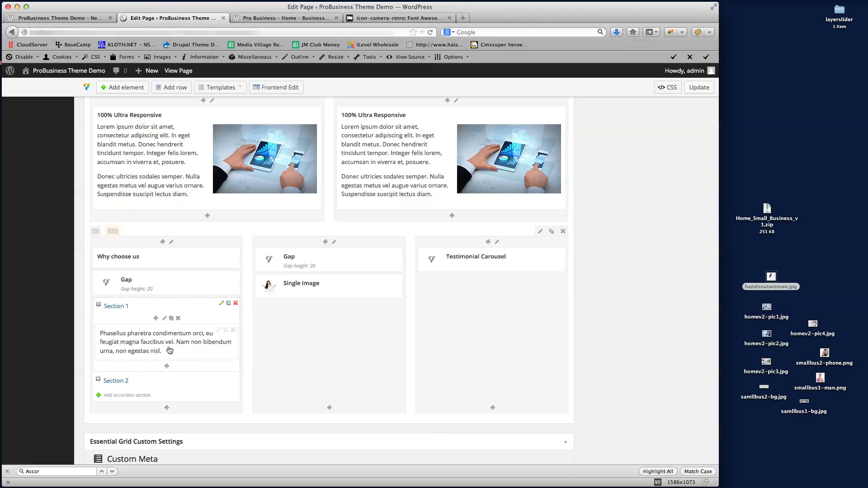
click(226, 330)
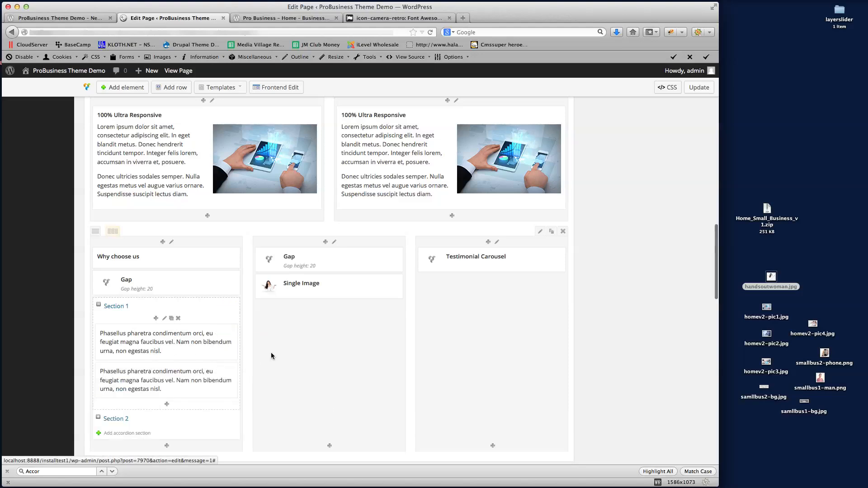
scroll(269, 352, down, 2)
mouse_move(158, 347)
mouse_down()
mouse_move(156, 384)
mouse_move(155, 347)
mouse_move(151, 354)
mouse_move(316, 308)
mouse_up()
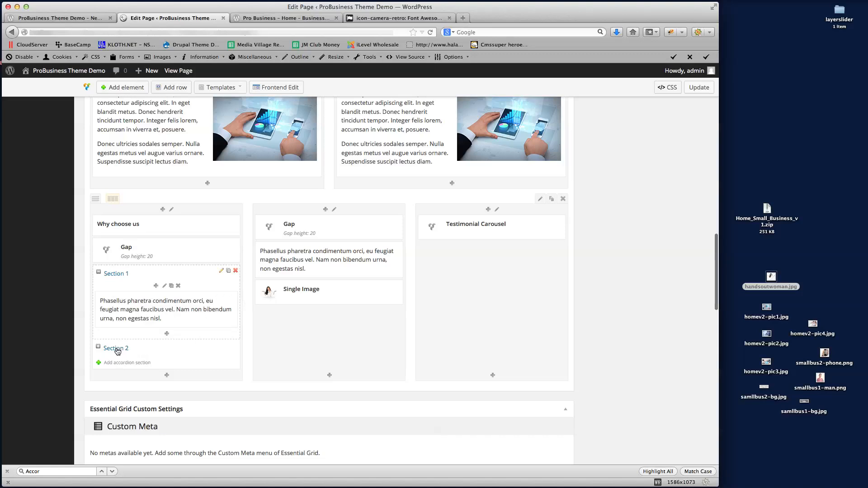
click(144, 349)
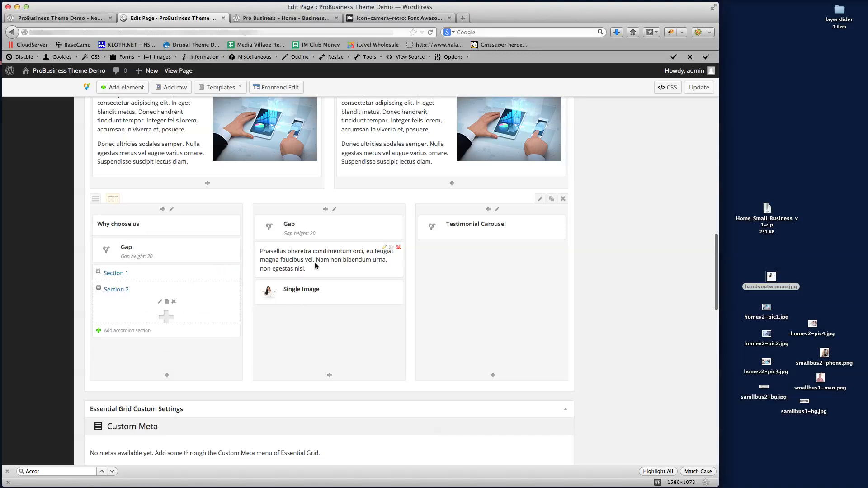
drag(314, 262, 171, 331)
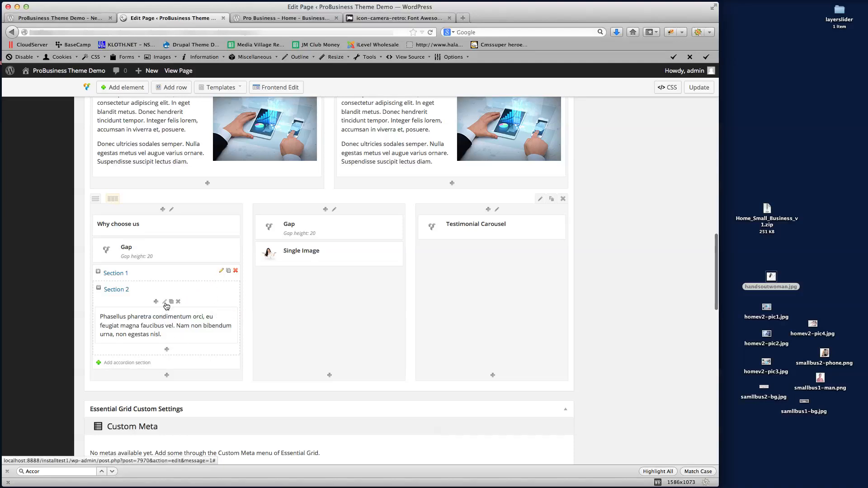
Add a third accordion section holding another copy of the text block, then update the page
click(126, 363)
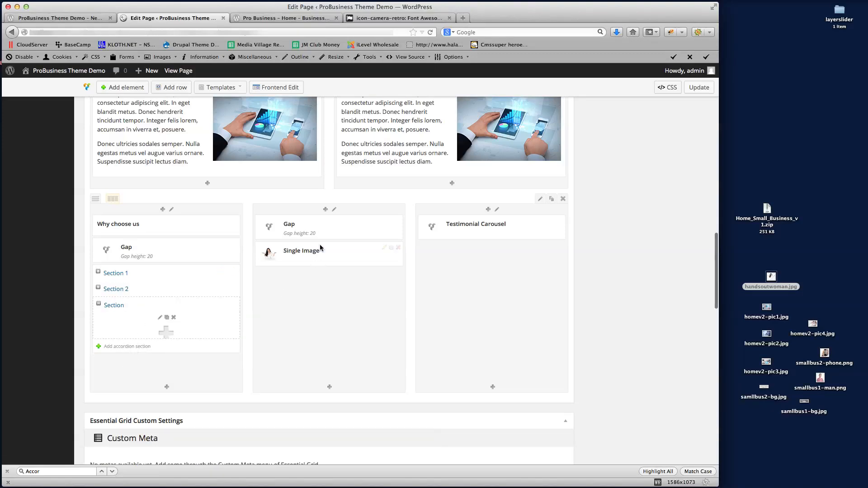
click(139, 292)
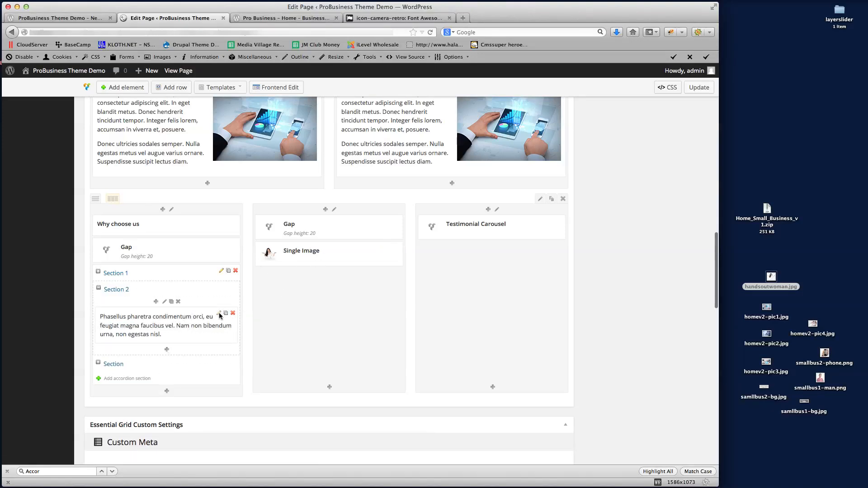
click(225, 315)
drag(147, 361, 312, 322)
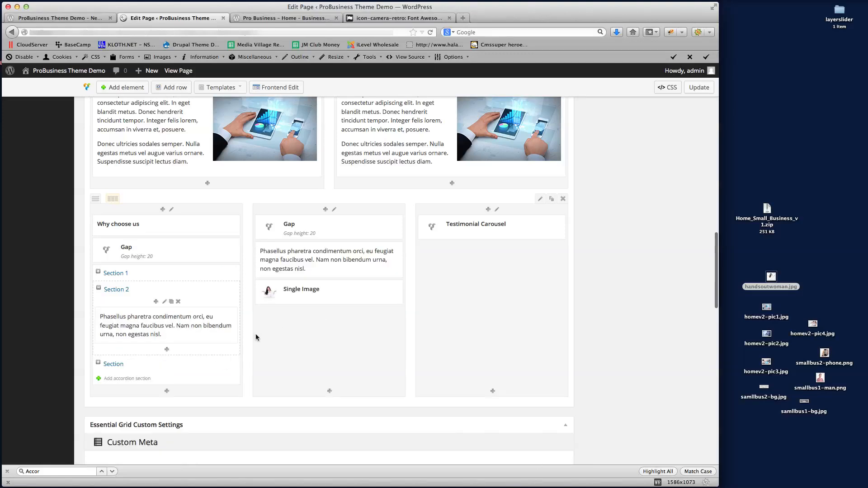
click(168, 364)
drag(329, 258, 199, 343)
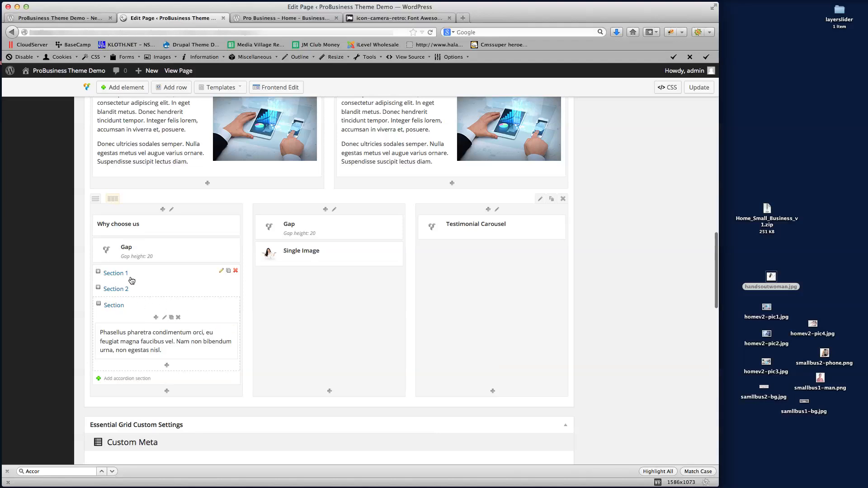
scroll(177, 314, up, 1)
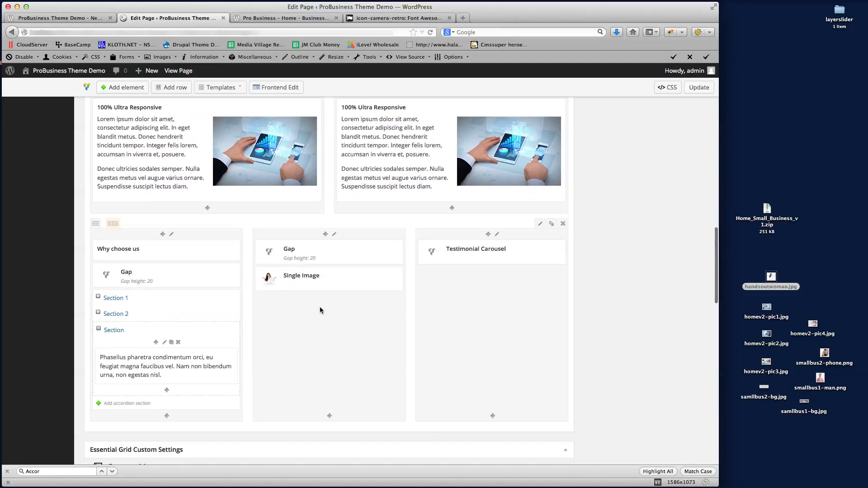
click(698, 87)
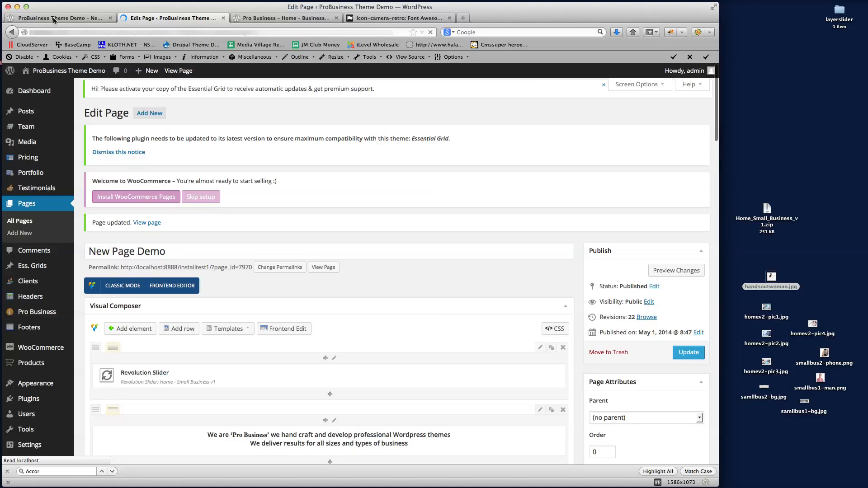
click(53, 20)
key(Return)
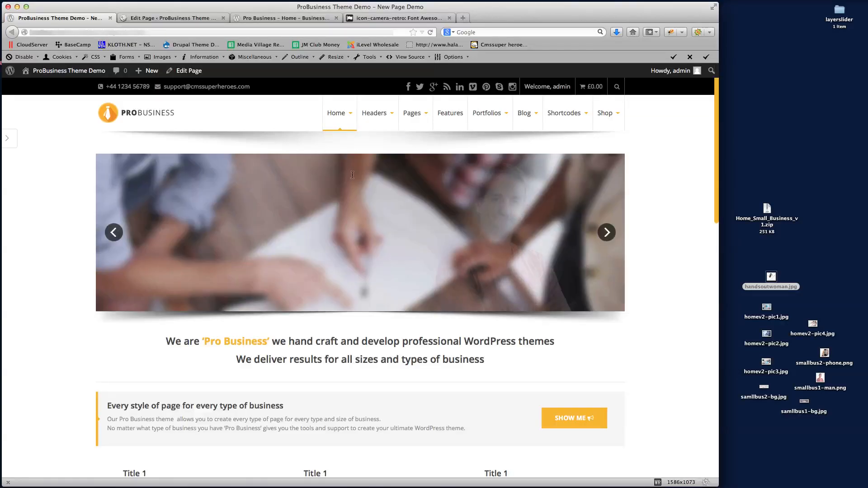
scroll(657, 250, down, 10)
scroll(657, 252, down, 5)
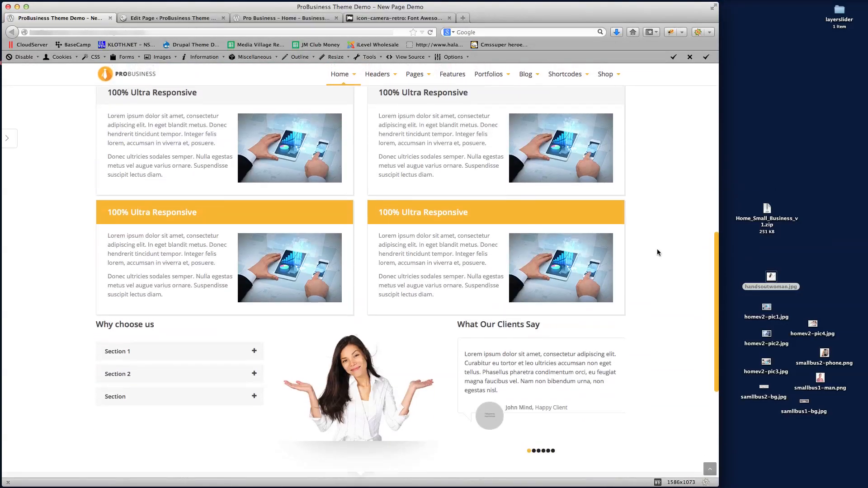
click(141, 262)
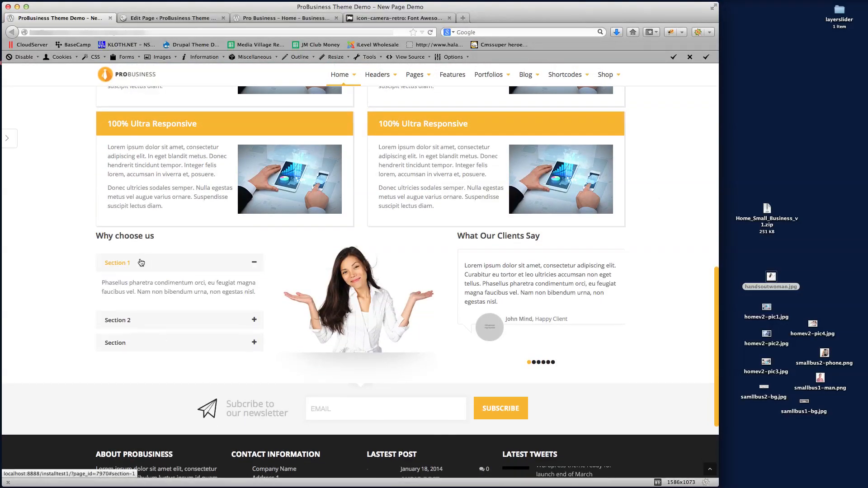
click(128, 285)
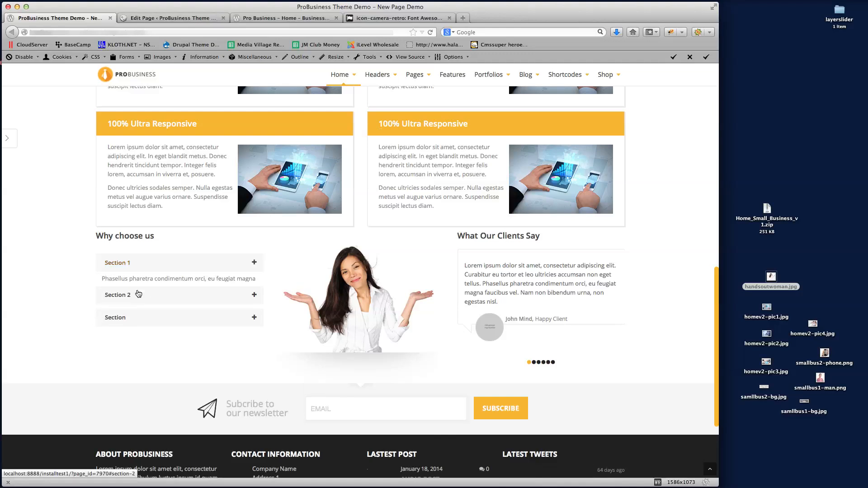
click(123, 310)
click(122, 310)
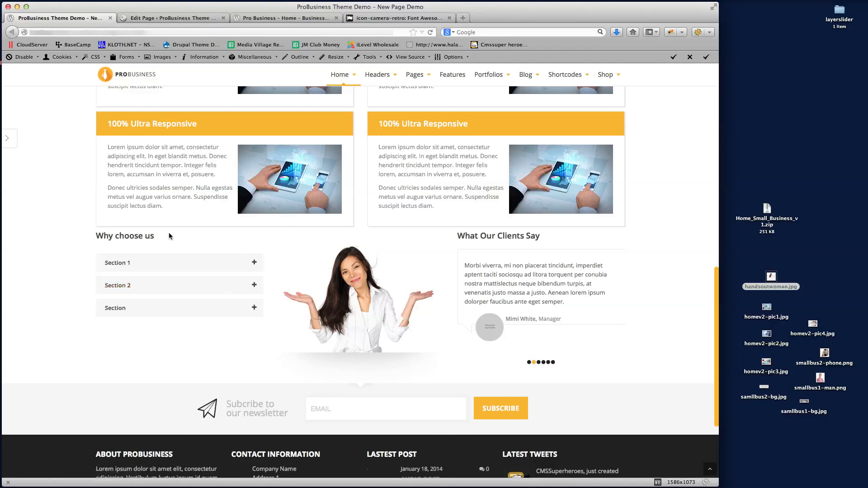
scroll(334, 267, up, 6)
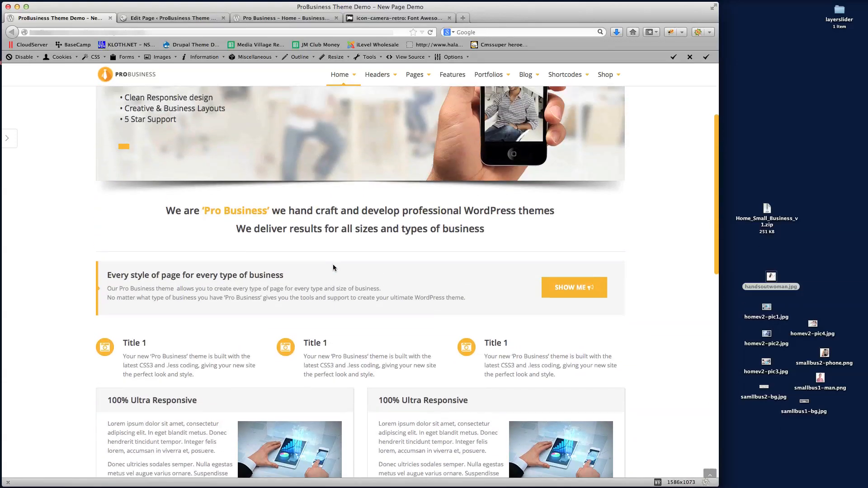
scroll(437, 360, down, 2)
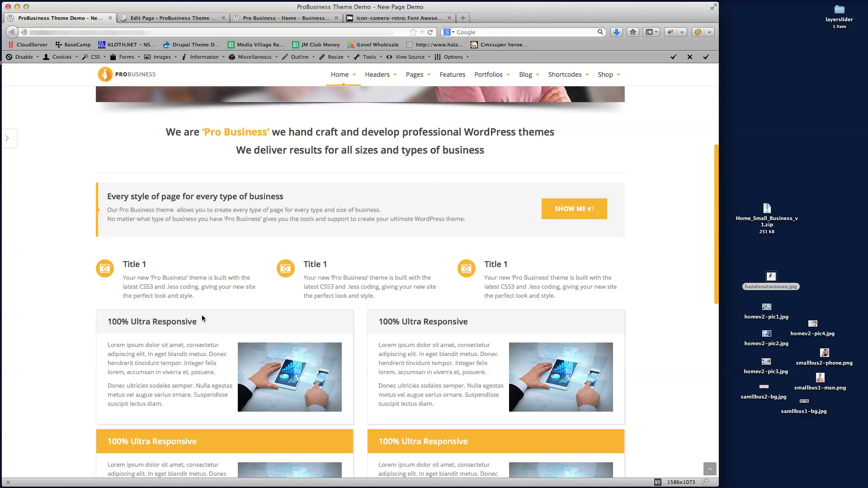
click(195, 19)
scroll(362, 233, down, 8)
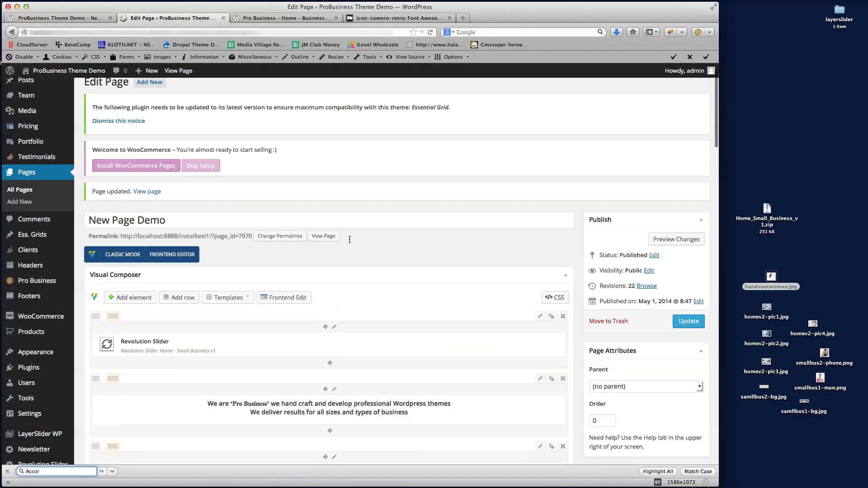
Give the Fancy Box row a 40 px bottom margin and update the page
scroll(362, 236, up, 1)
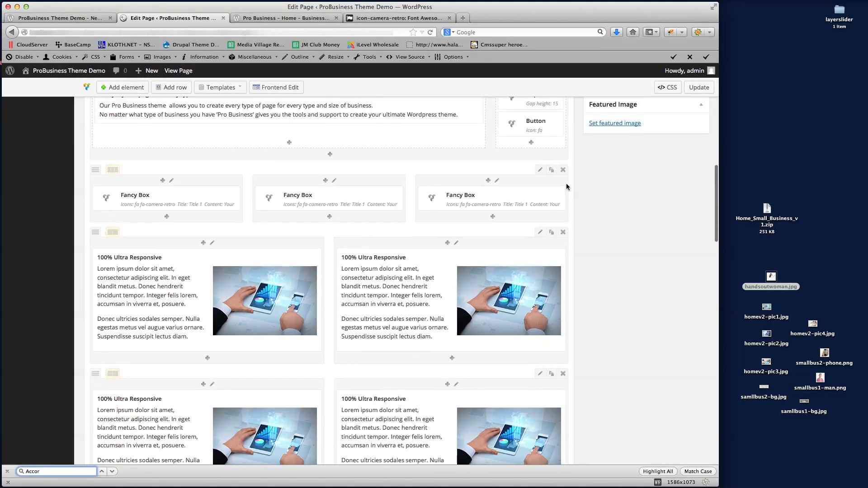
click(542, 171)
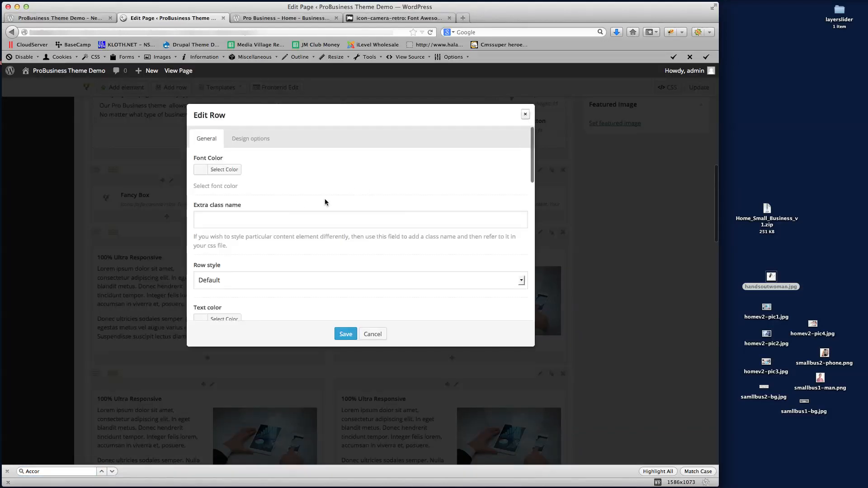
scroll(324, 199, down, 10)
scroll(298, 201, down, 5)
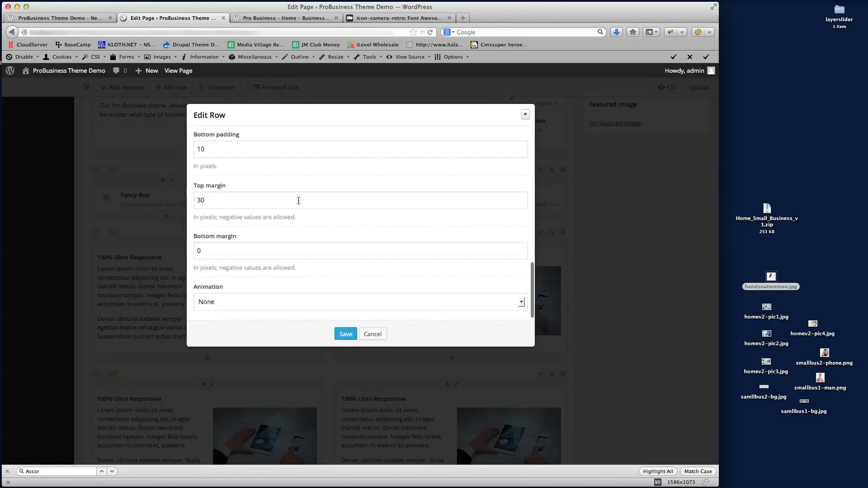
double_click(223, 250)
text(40)
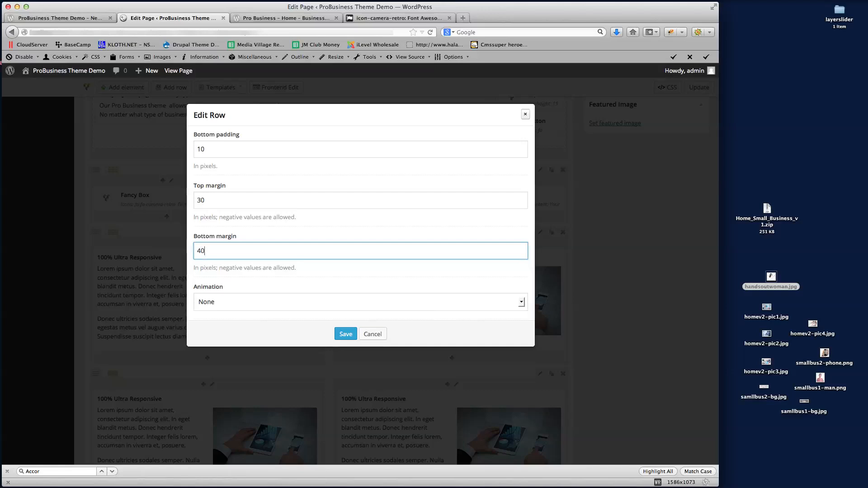
click(345, 333)
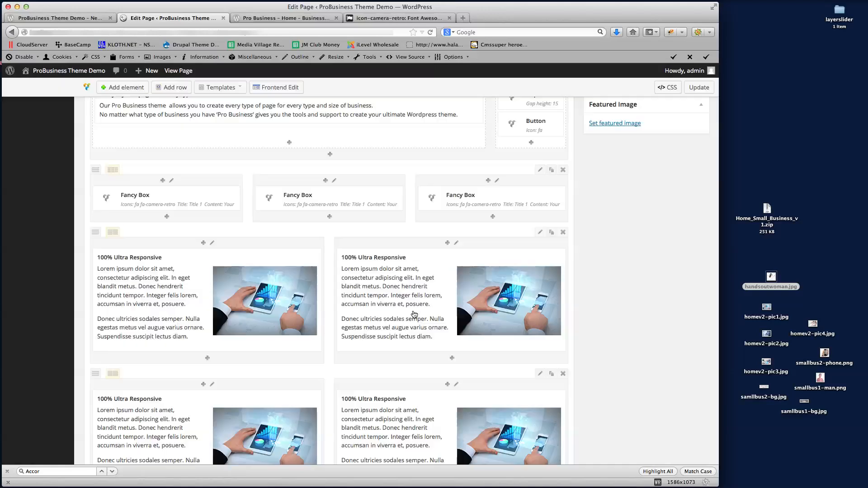
click(703, 90)
Reload the front-end page to check the new row spacing
click(81, 18)
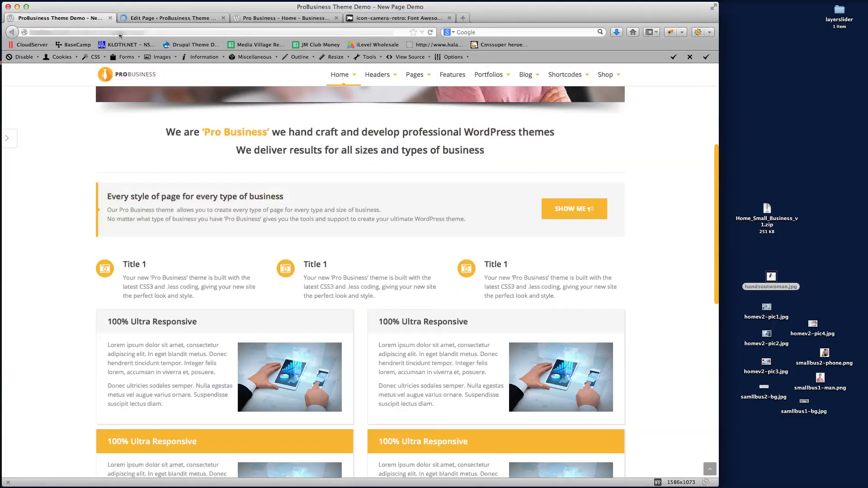
click(143, 33)
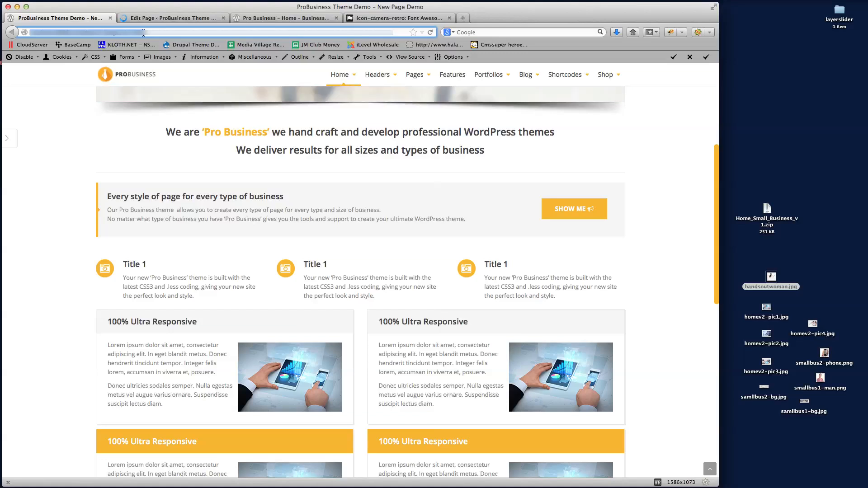
key(Return)
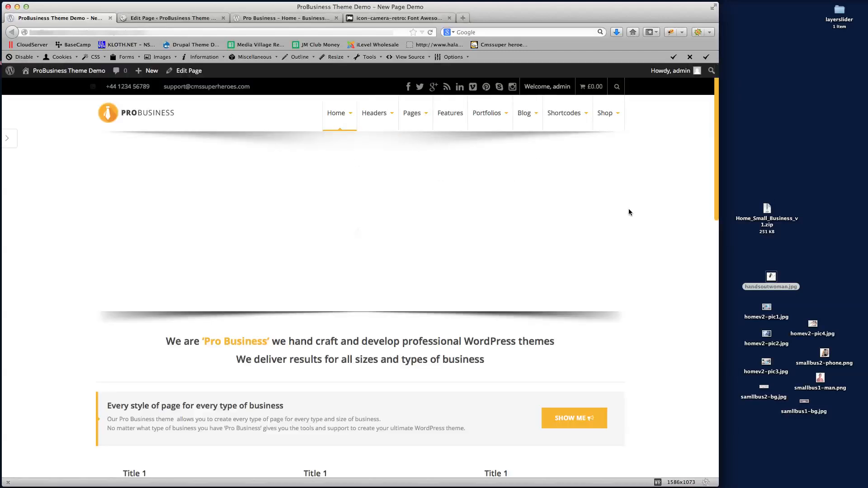
scroll(642, 211, down, 5)
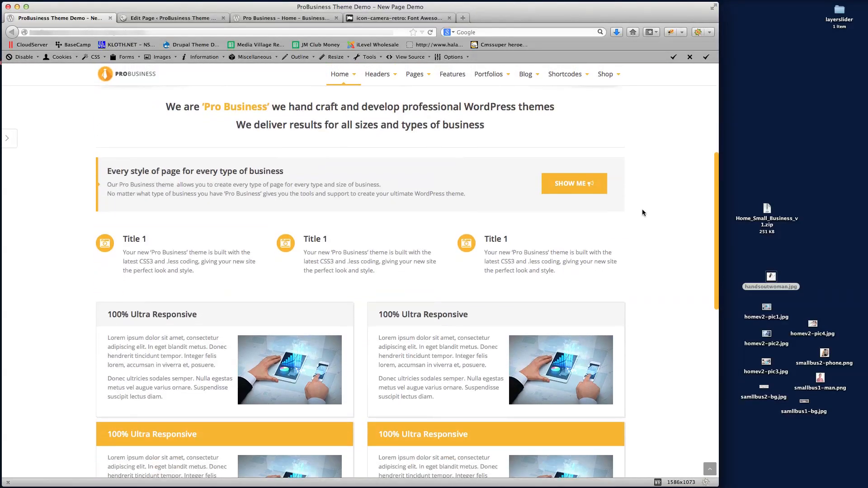
scroll(532, 258, down, 3)
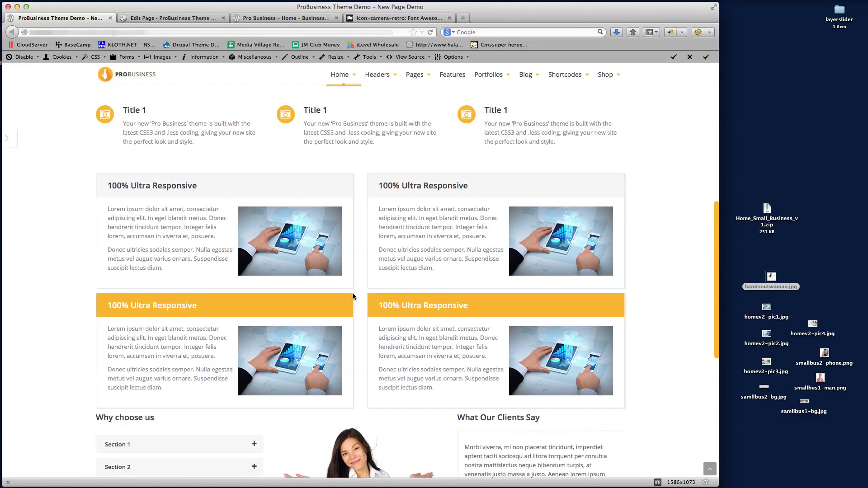
click(165, 18)
key(super+f)
Set the first Ultra Responsive row's bottom margin to 20 and update the page
text(Accor)
scroll(379, 237, up, 1)
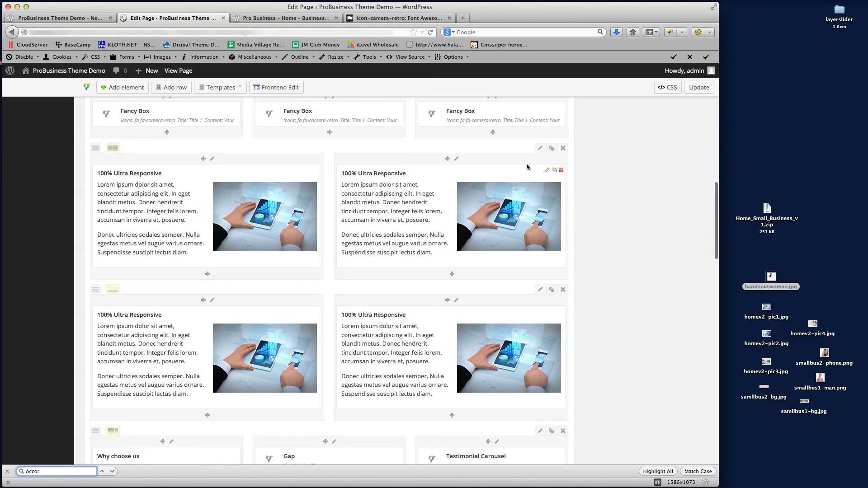
click(540, 147)
scroll(275, 186, down, 10)
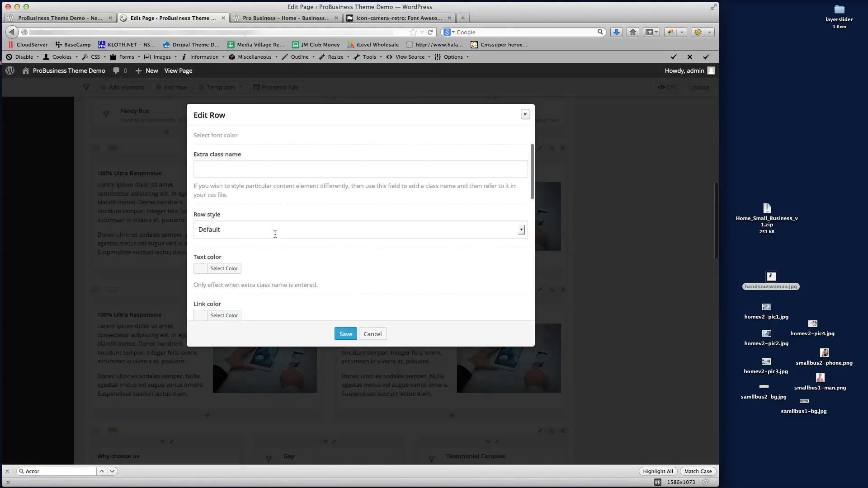
scroll(214, 284, down, 2)
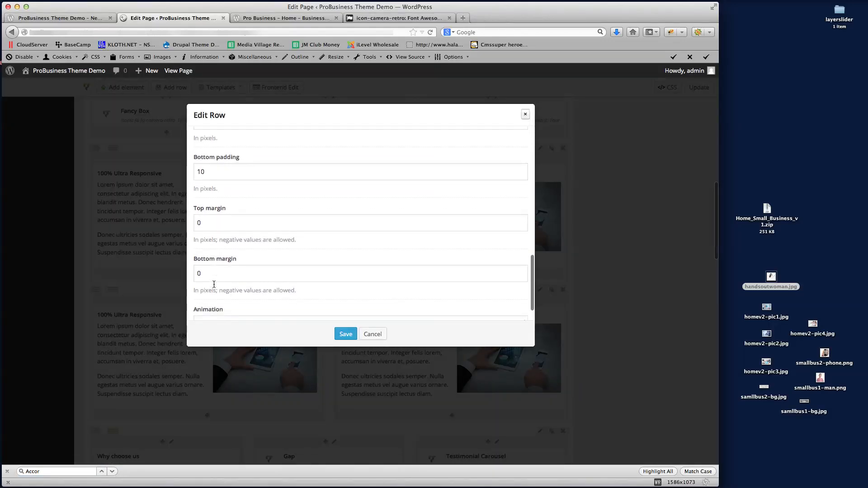
double_click(212, 275)
text(20)
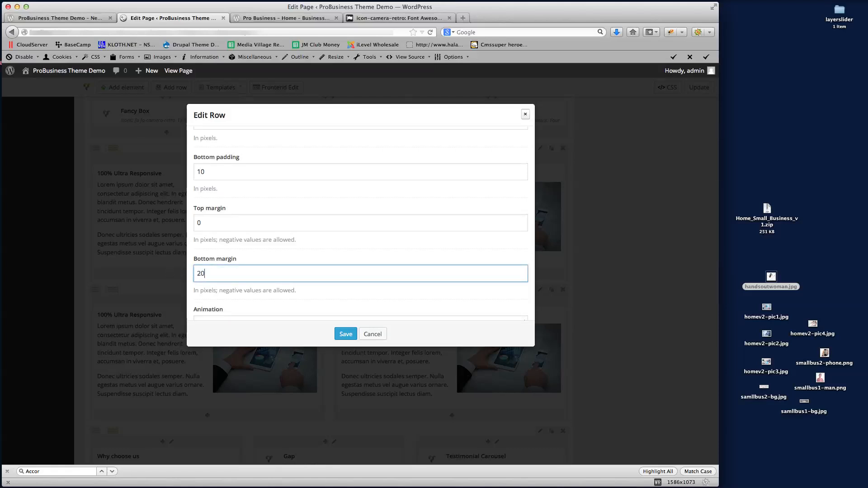
click(346, 334)
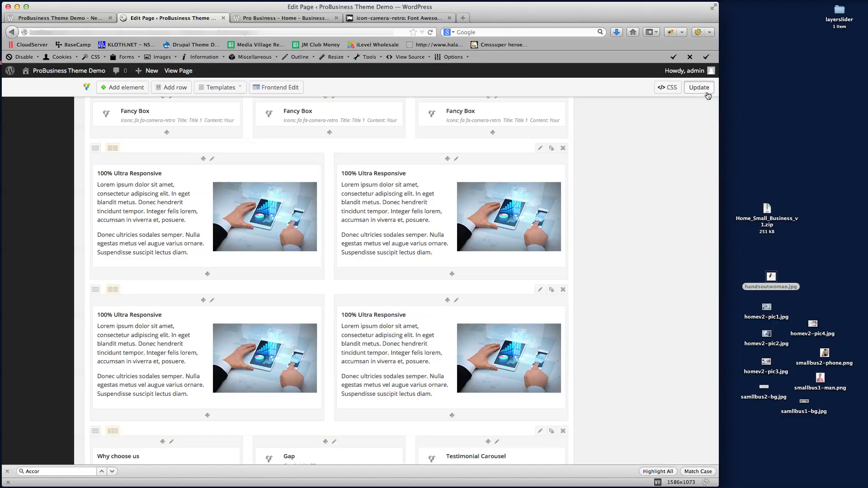
click(706, 93)
Reload the live page and review the row spacing
click(62, 19)
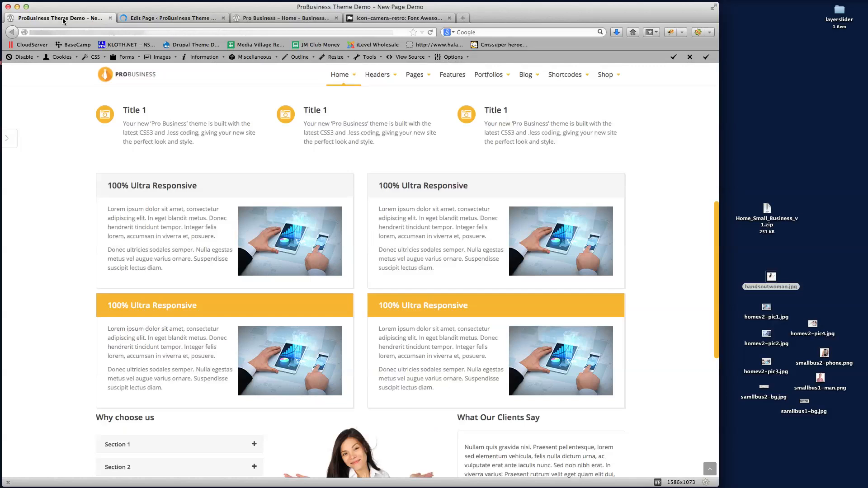
click(153, 30)
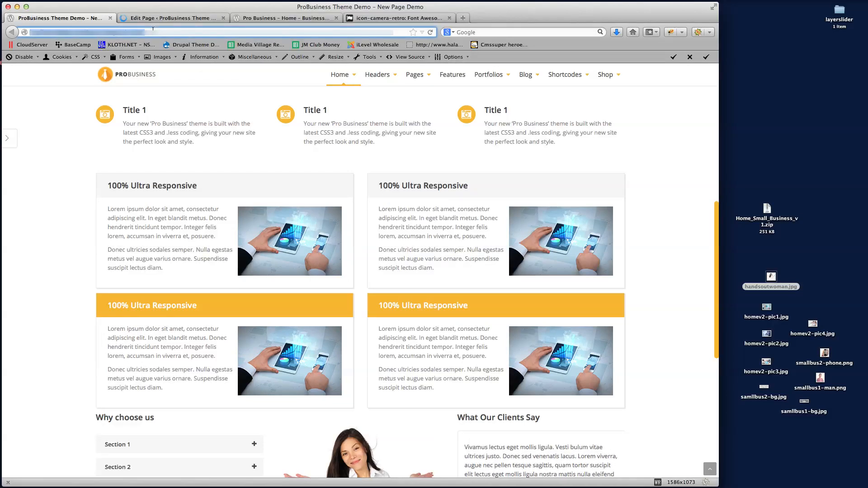
key(Return)
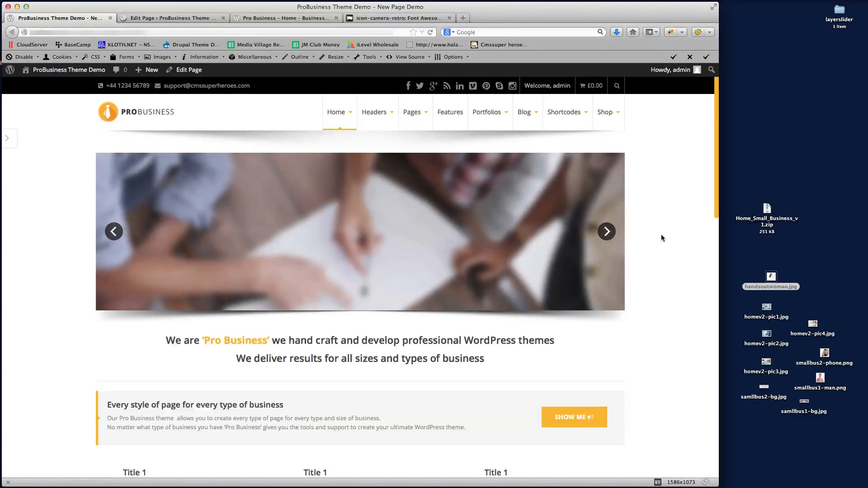
scroll(661, 235, down, 9)
scroll(661, 237, down, 3)
scroll(660, 236, up, 4)
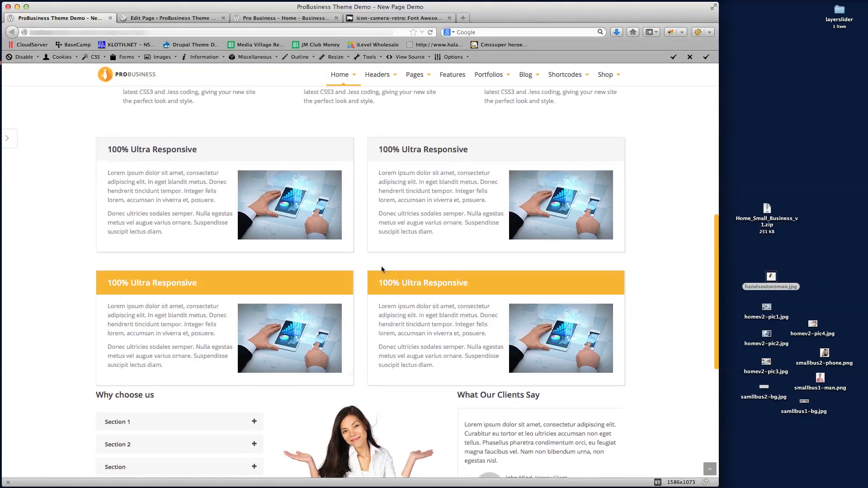
click(153, 19)
Reduce the Ultra Responsive row's bottom margin to 10 and save the row
scroll(439, 275, down, 10)
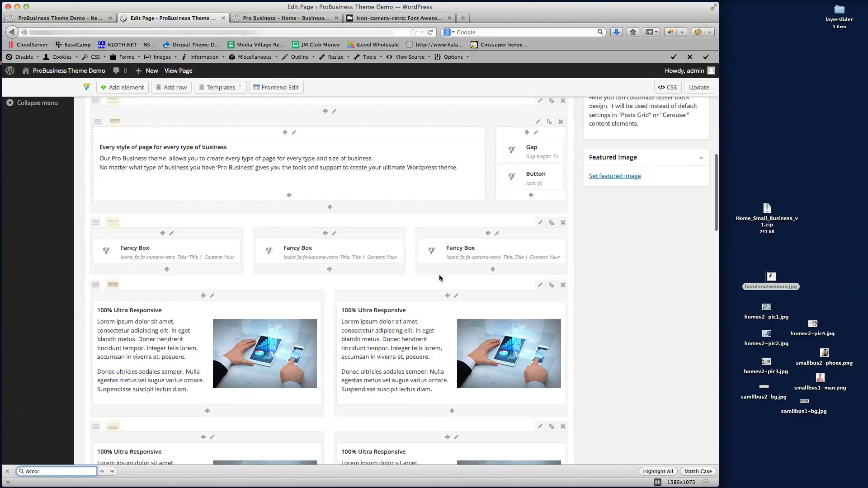
click(540, 135)
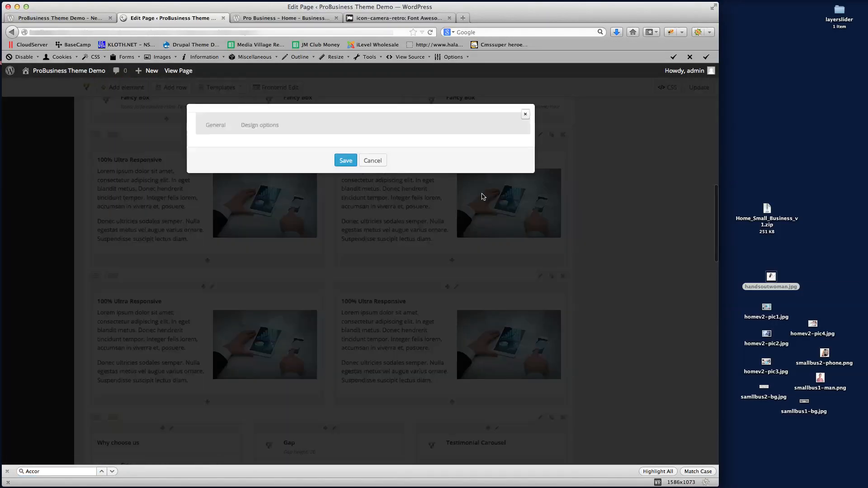
scroll(229, 274, down, 10)
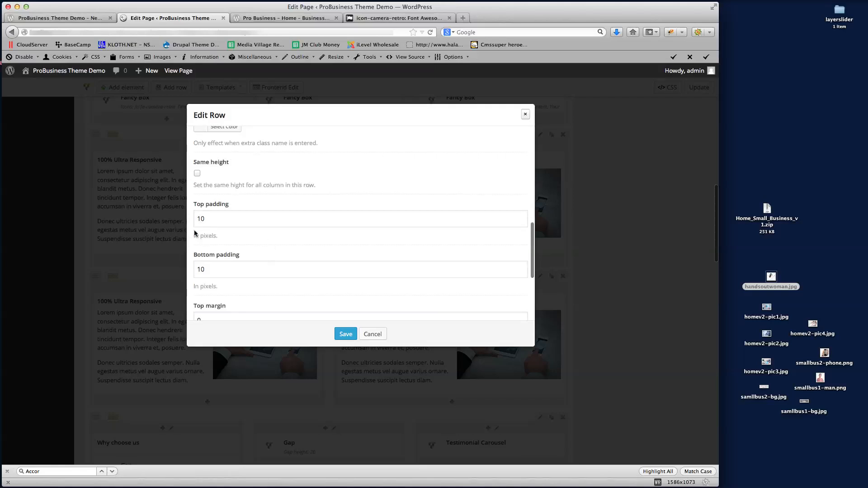
scroll(222, 267, down, 3)
double_click(217, 292)
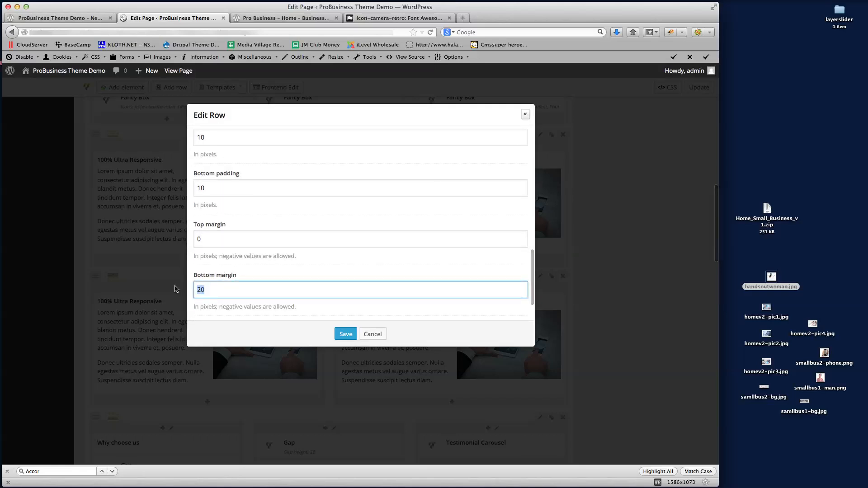
text(10)
click(346, 334)
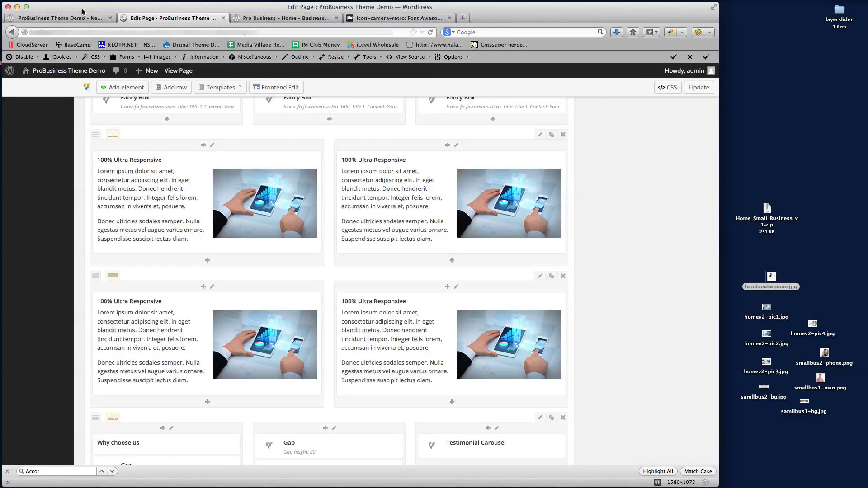
click(84, 18)
scroll(541, 268, down, 5)
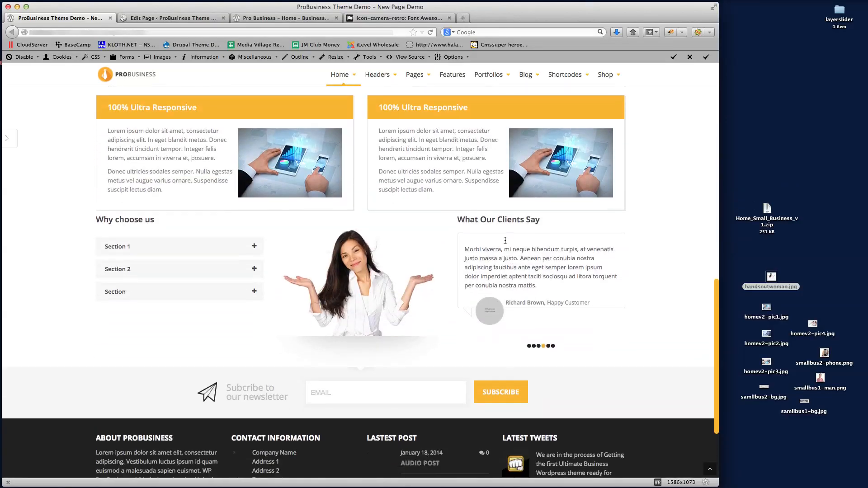
click(177, 17)
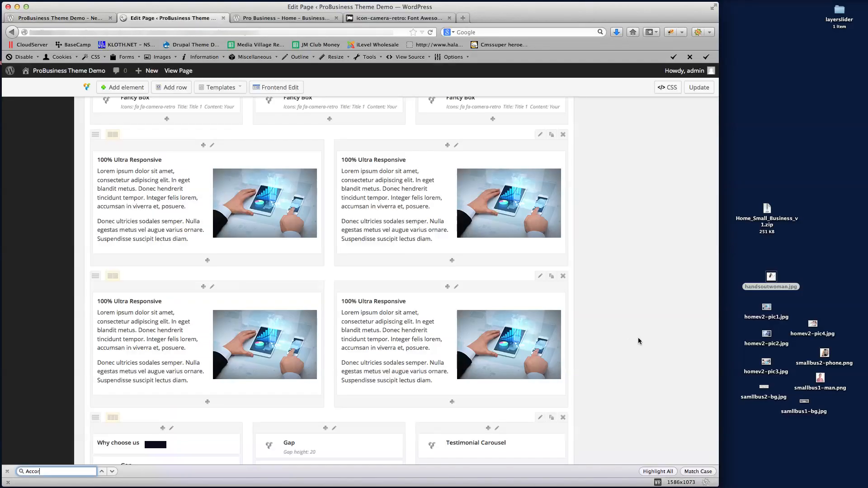
Enter a top margin of 30 in the Why choose us row's settings
scroll(647, 334, down, 5)
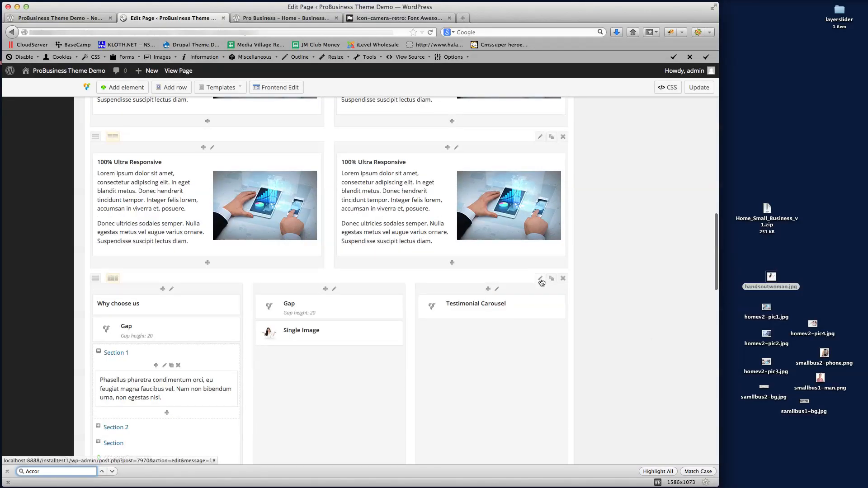
click(540, 279)
scroll(383, 221, down, 6)
scroll(375, 229, down, 1)
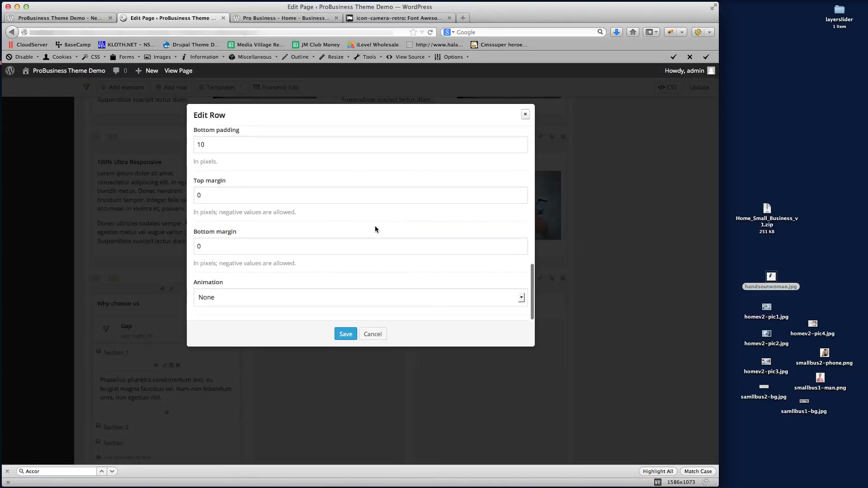
double_click(216, 199)
text(3)
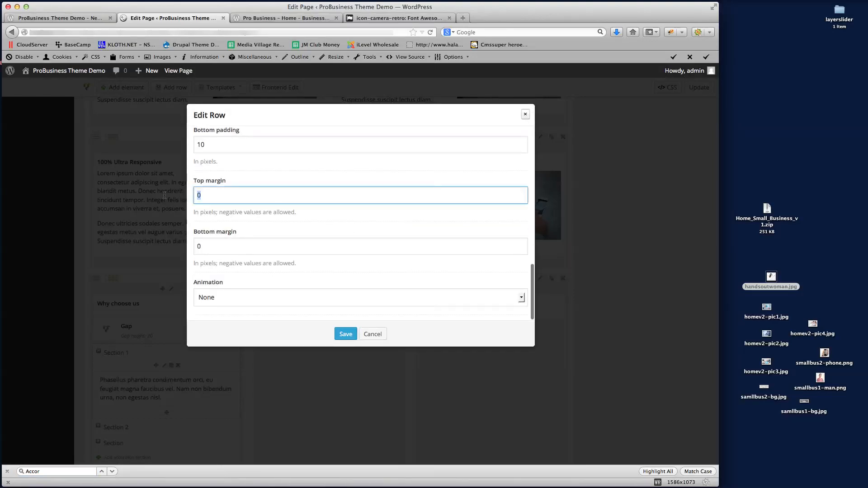
text(0)
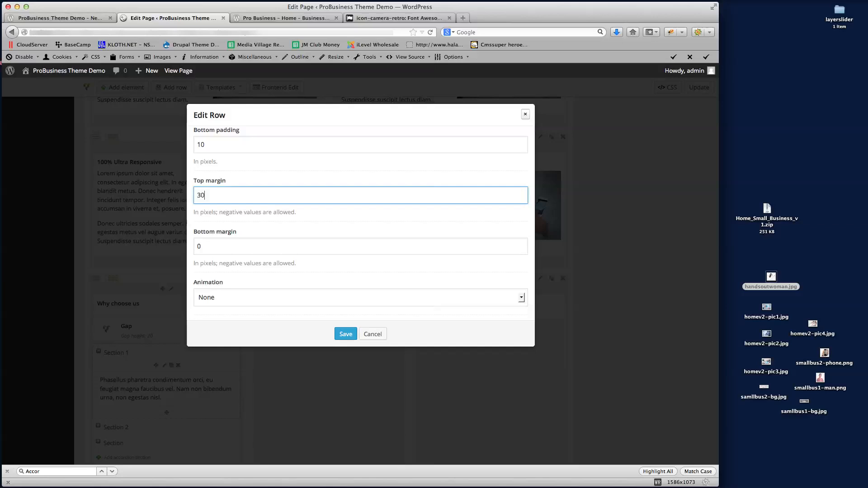
Save the row change, update the page, and switch to the live front-end page
click(345, 334)
click(702, 91)
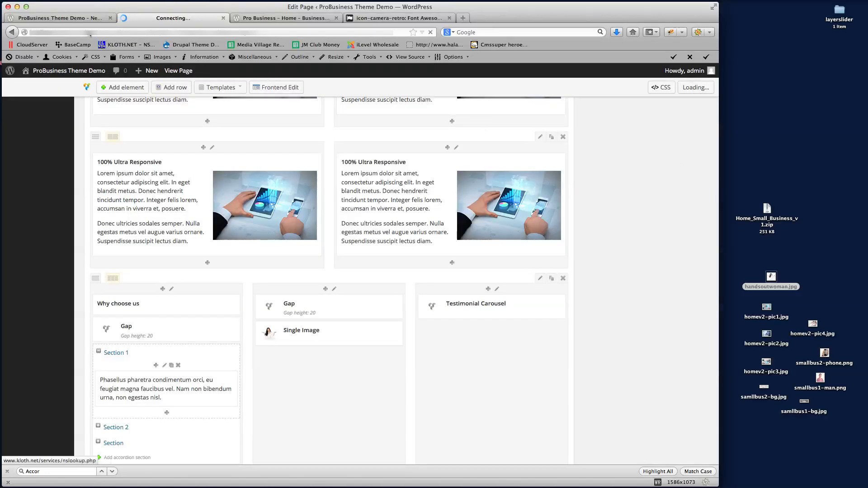
click(60, 18)
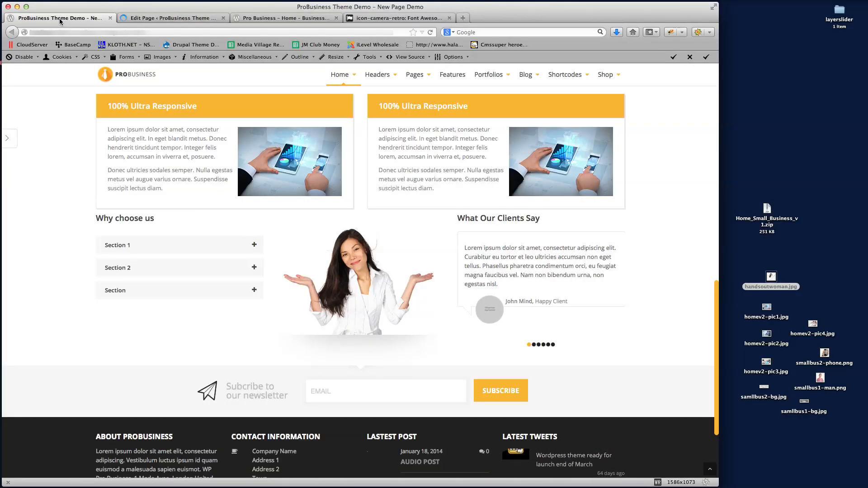
Reload the live page and scroll through it to check the Why choose us row's 30 px spacing
click(430, 32)
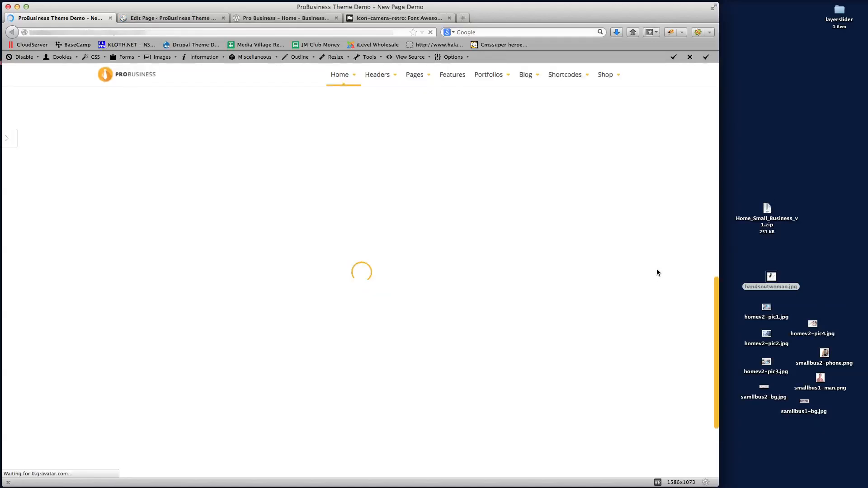
scroll(685, 275, up, 10)
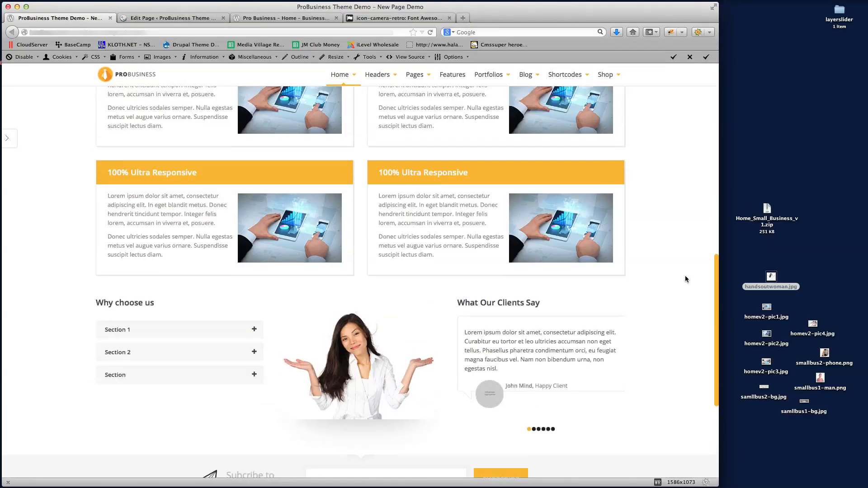
scroll(672, 252, up, 11)
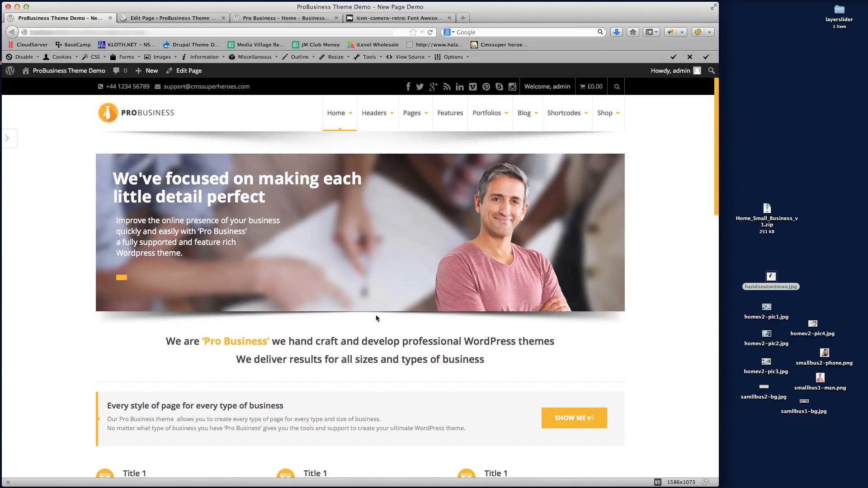
scroll(660, 240, down, 6)
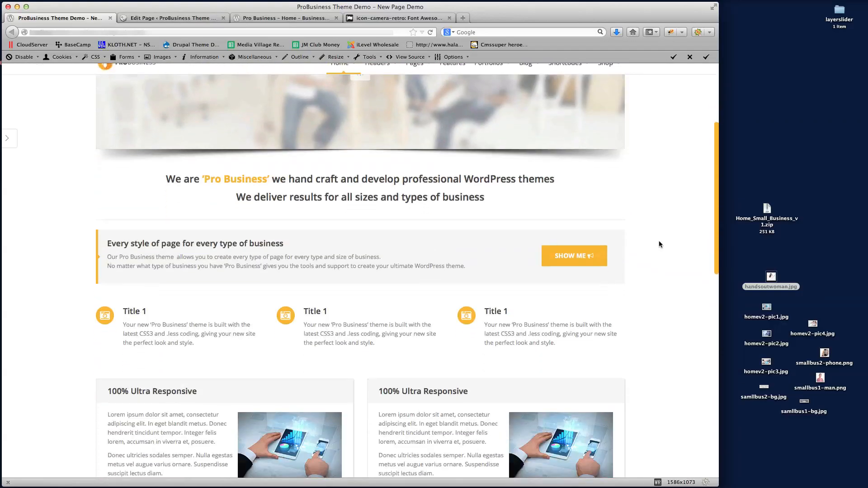
scroll(658, 241, down, 4)
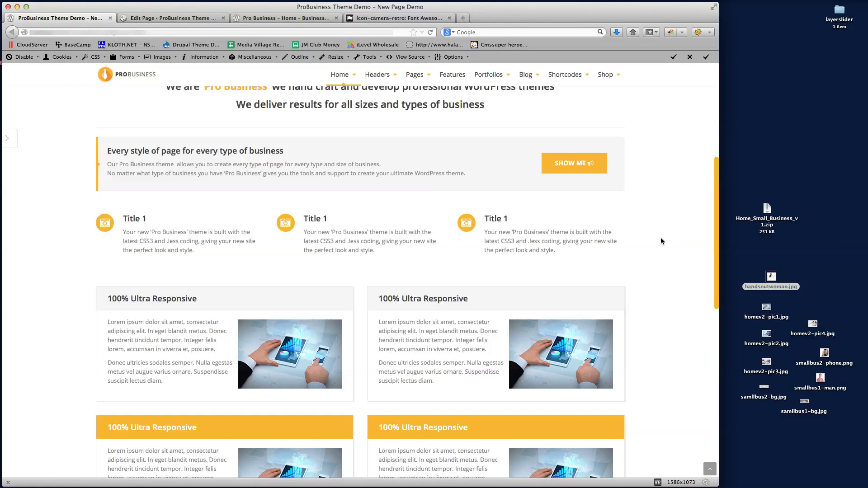
scroll(660, 240, down, 7)
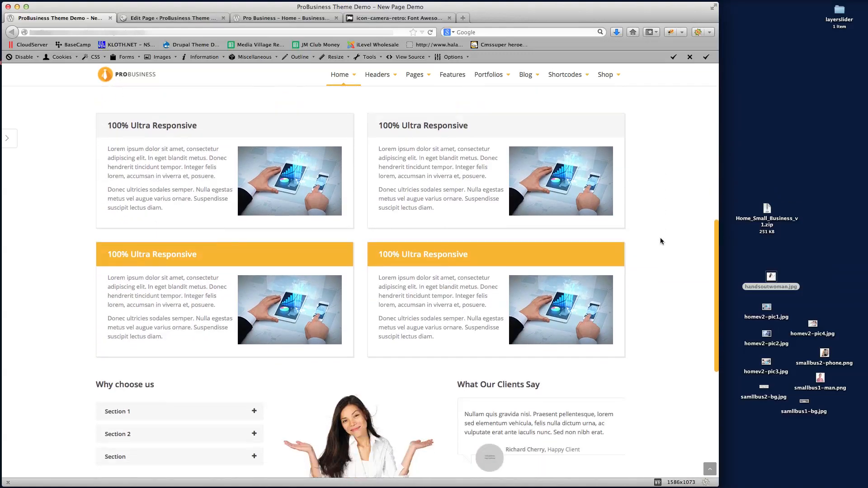
scroll(660, 237, down, 10)
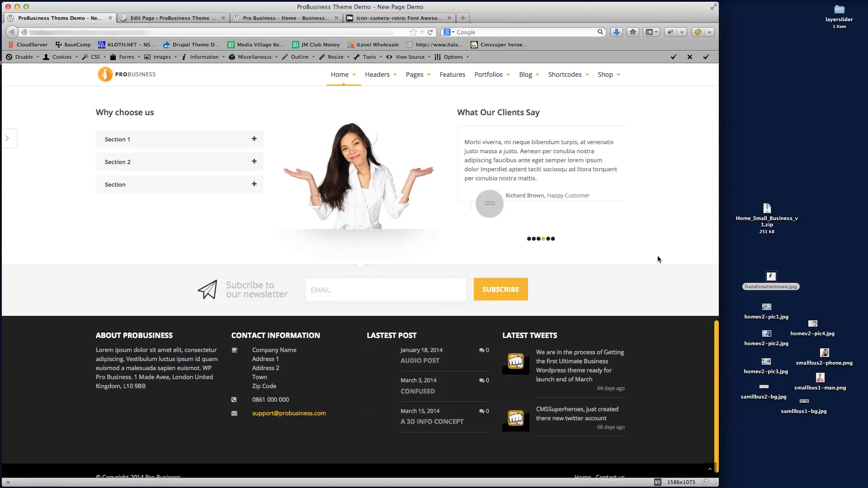
scroll(657, 261, up, 11)
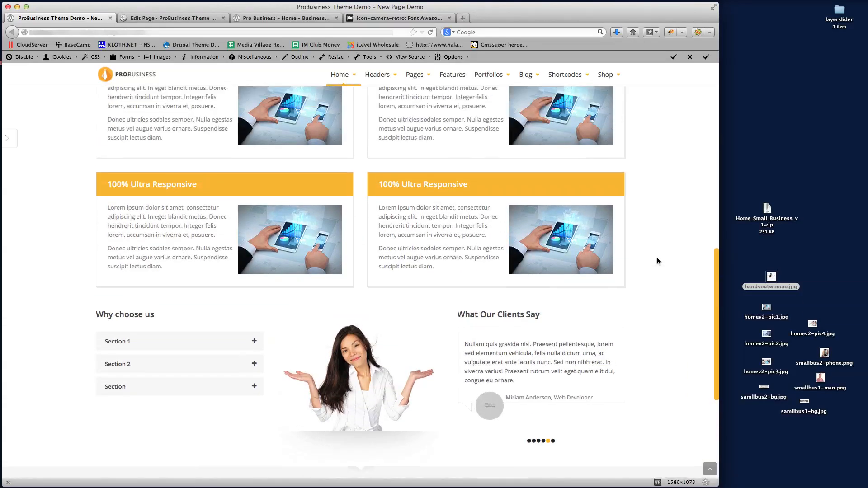
scroll(657, 261, up, 8)
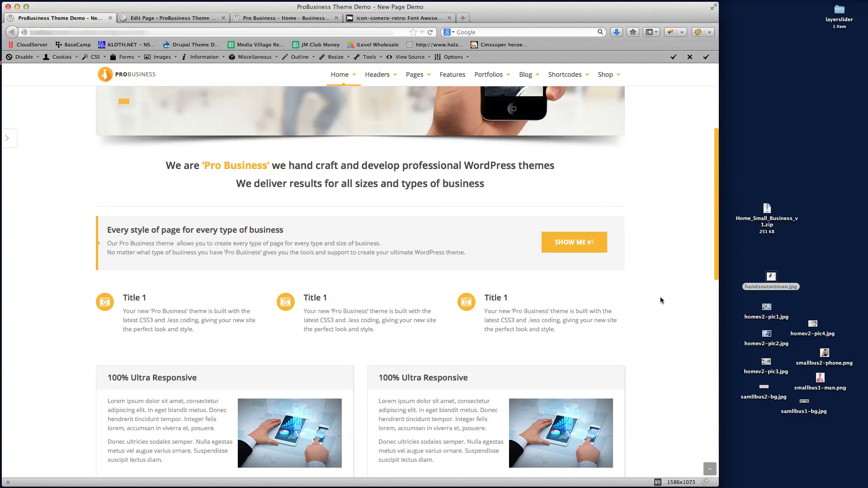
scroll(667, 288, up, 6)
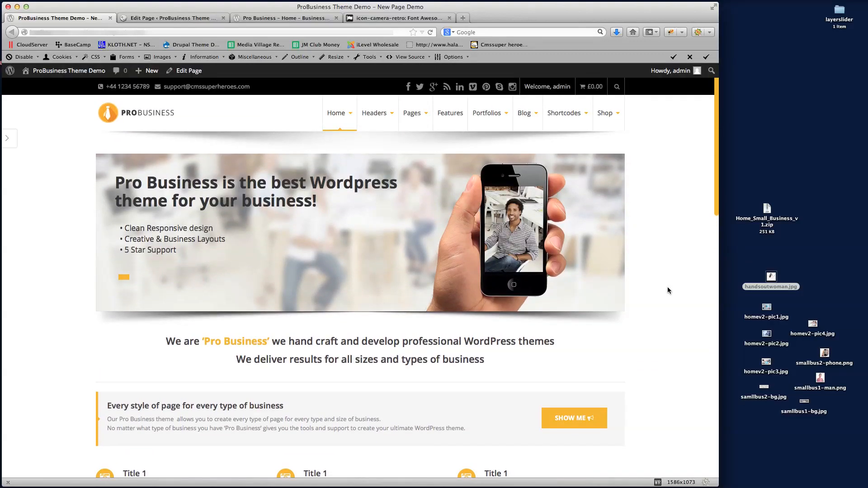